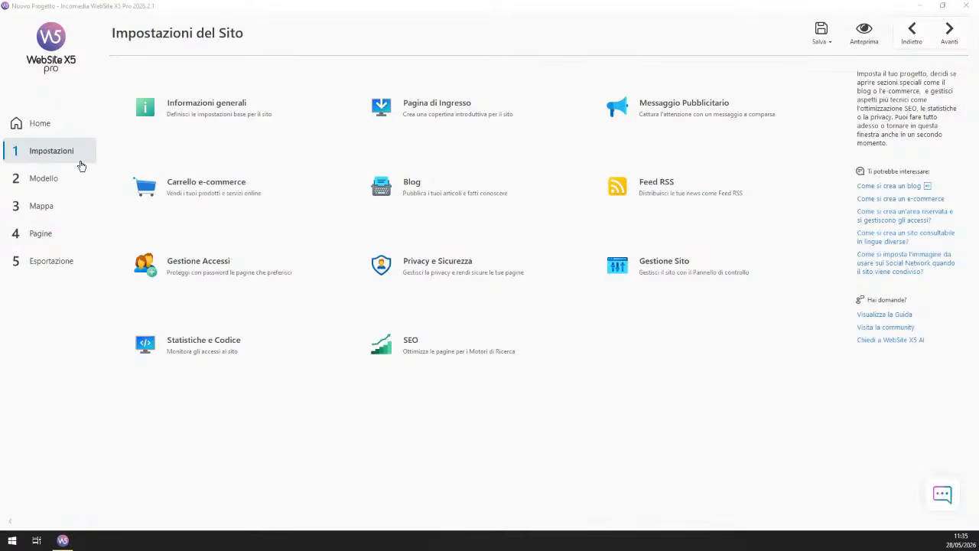
Step: Open the site preview, then enlarge and reposition its window to show the full desktop layout
{"action": "left_click", "coordinate": [865, 33]}
{"action": "left_click_drag", "start_coordinate": [291, 0], "coordinate": [420, 49]}
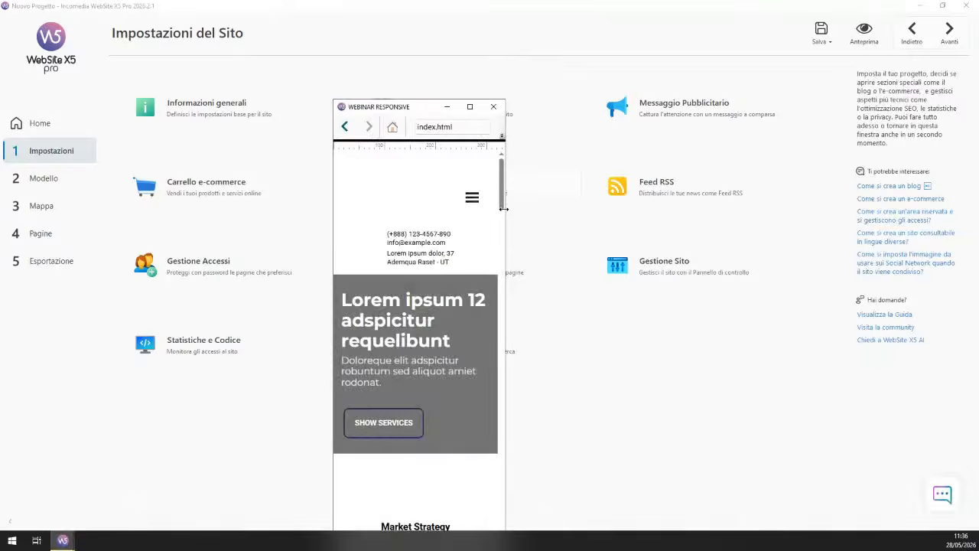
{"action": "left_click_drag", "start_coordinate": [732, 107], "coordinate": [548, 34]}
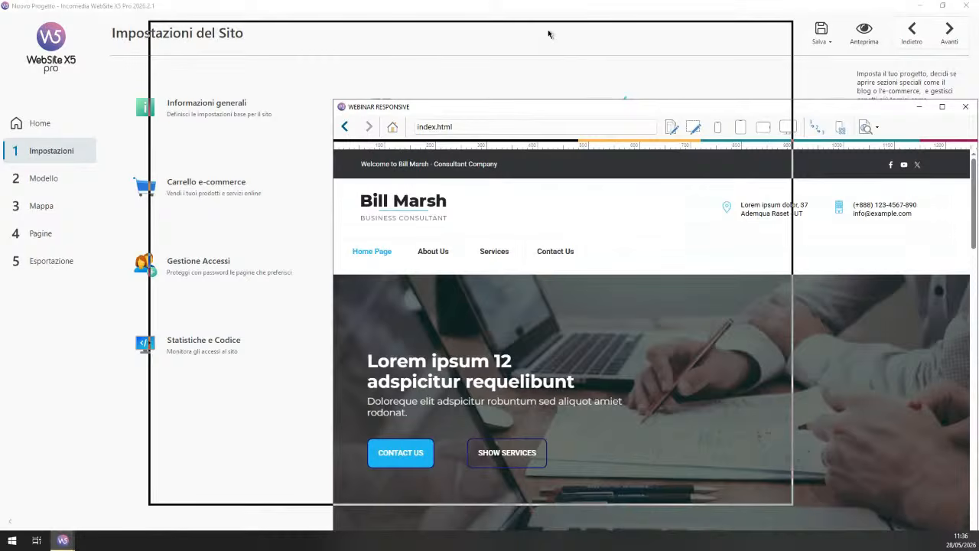
{"action": "left_click_drag", "start_coordinate": [548, 34], "coordinate": [528, 32]}
{"action": "left_click_drag", "start_coordinate": [772, 502], "coordinate": [930, 510]}
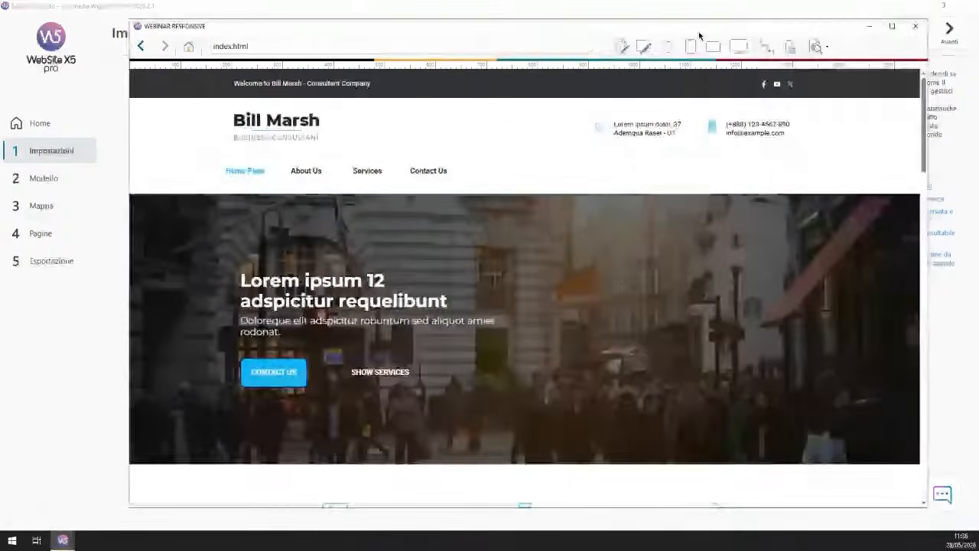
{"action": "left_click_drag", "start_coordinate": [698, 32], "coordinate": [635, 28]}
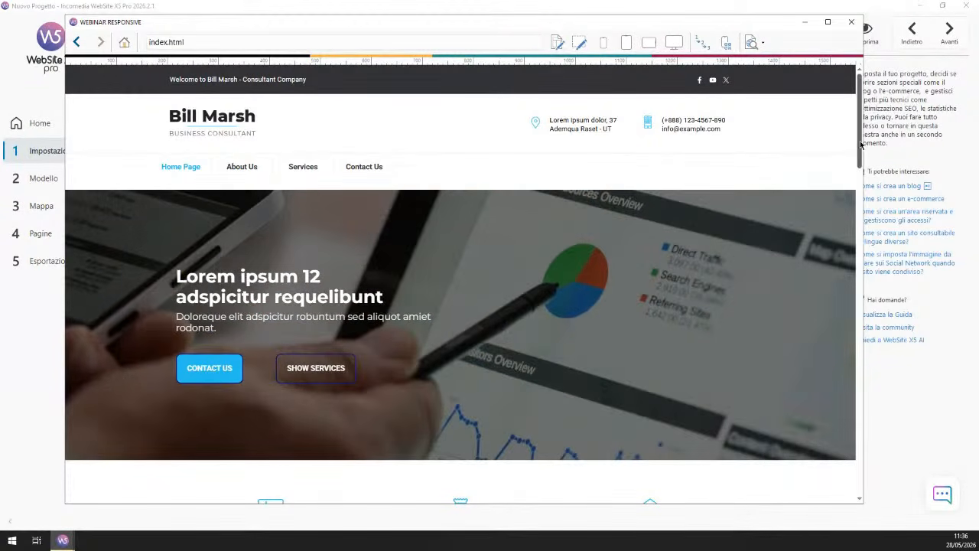
Step: Narrow the preview window to an intermediate width and widen it again to examine how the home page header and banner adapt
{"action": "left_click_drag", "start_coordinate": [860, 144], "coordinate": [860, 115]}
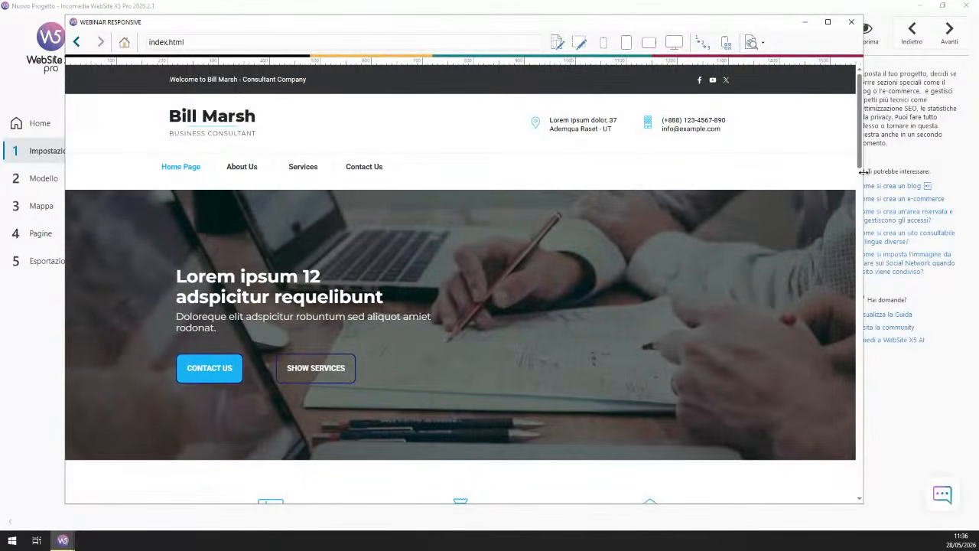
{"action": "left_click_drag", "start_coordinate": [863, 172], "coordinate": [516, 156]}
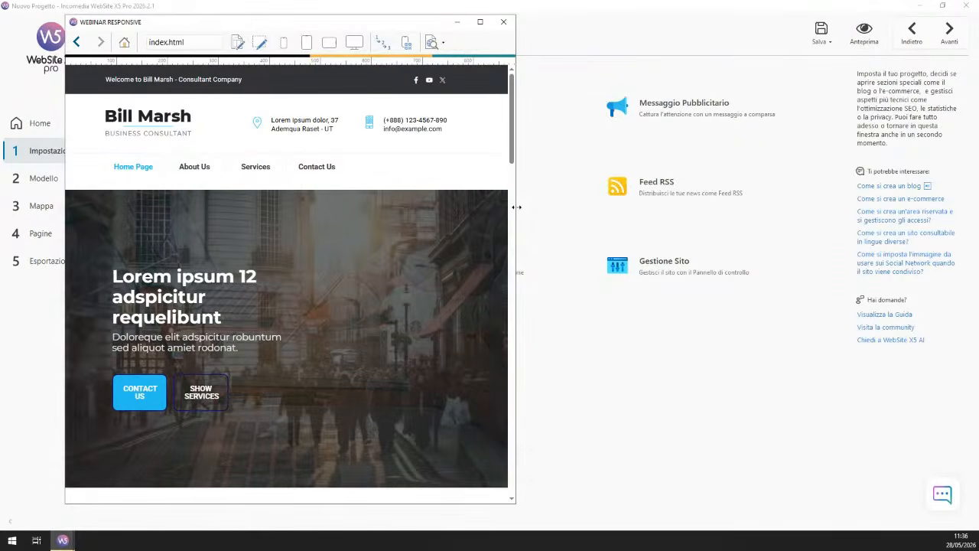
{"action": "left_click_drag", "start_coordinate": [517, 207], "coordinate": [857, 208]}
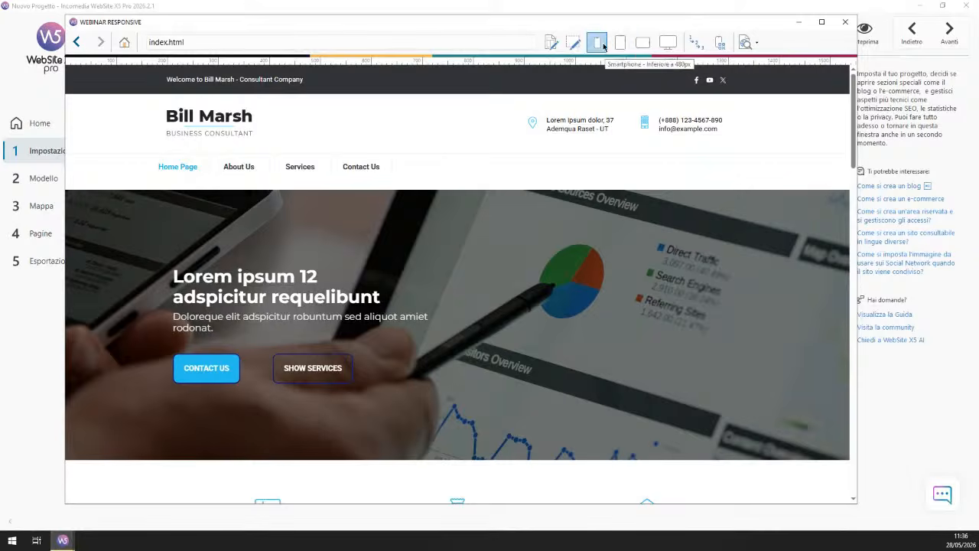
Step: Check the home page preview in the Visualizzazione 2, Visualizzazione 1 and Desktop resolutions
{"action": "left_click", "coordinate": [619, 43]}
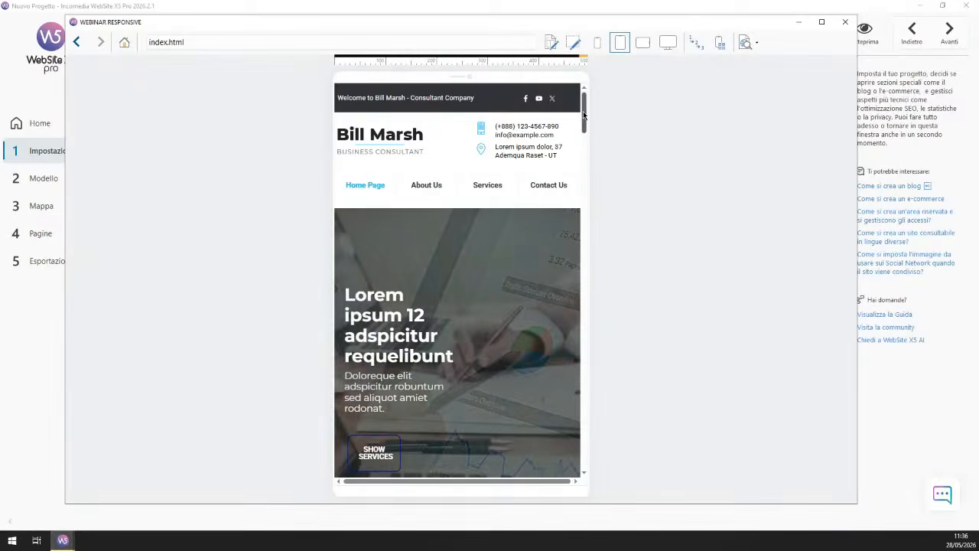
{"action": "left_click_drag", "start_coordinate": [584, 115], "coordinate": [640, 49]}
{"action": "left_click", "coordinate": [641, 44]}
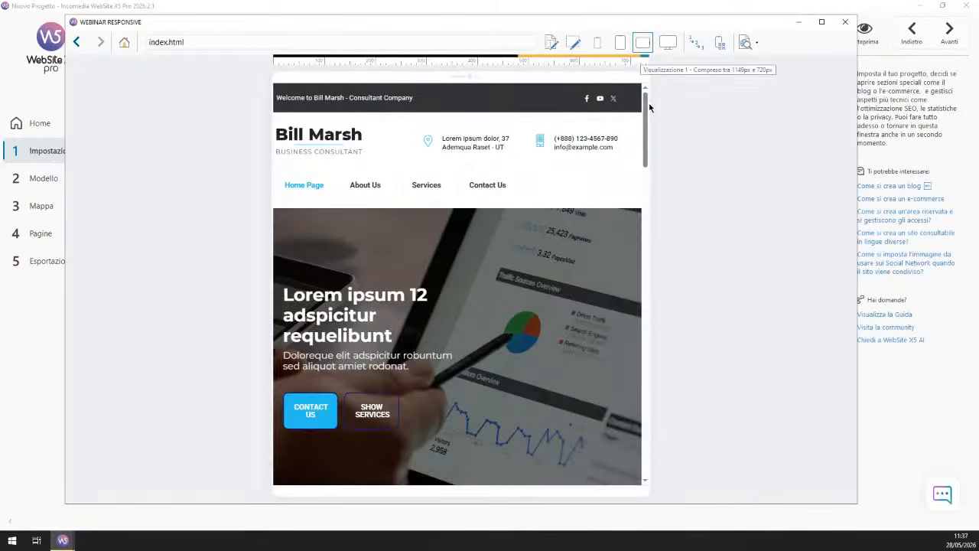
{"action": "left_click_drag", "start_coordinate": [649, 102], "coordinate": [658, 179]}
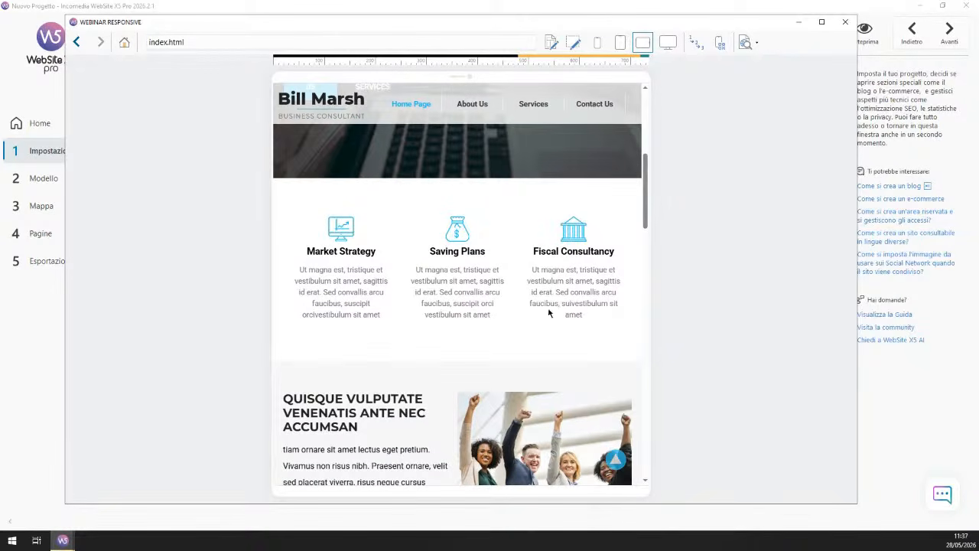
{"action": "left_click", "coordinate": [668, 43]}
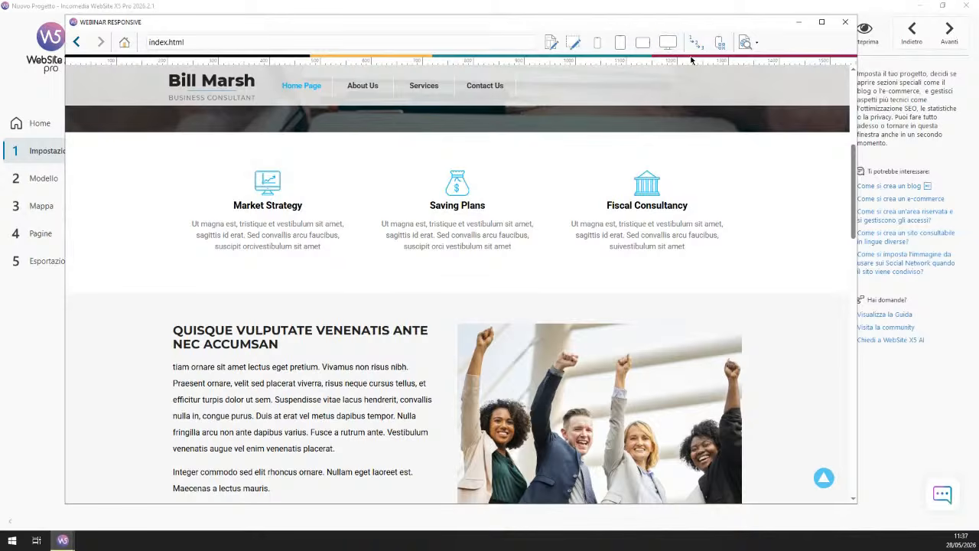
Step: Resize the preview window across the breakpoints to compare the arrangement of the menu and the three service columns
{"action": "left_click_drag", "start_coordinate": [731, 23], "coordinate": [737, 26]}
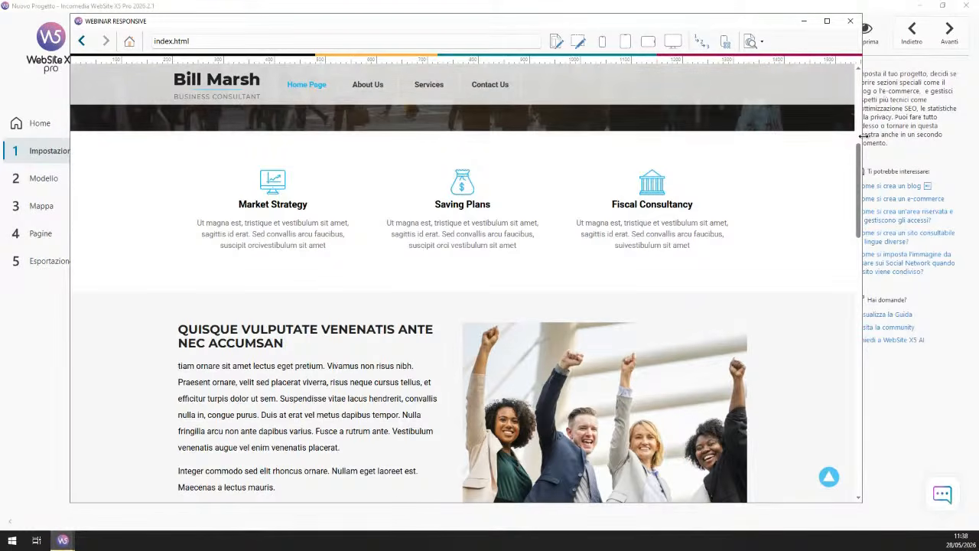
{"action": "left_click_drag", "start_coordinate": [862, 136], "coordinate": [684, 145]}
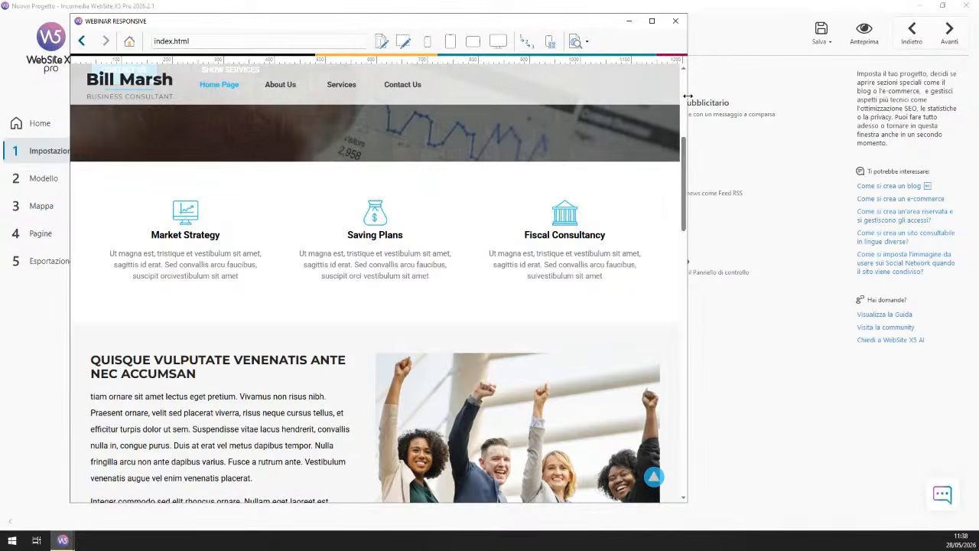
{"action": "left_click_drag", "start_coordinate": [689, 95], "coordinate": [572, 96]}
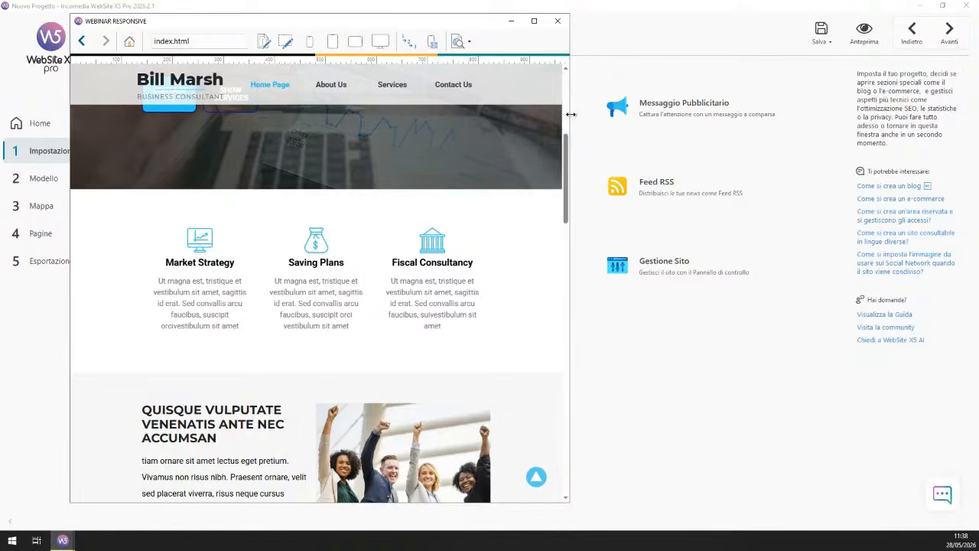
{"action": "left_click_drag", "start_coordinate": [570, 114], "coordinate": [762, 113]}
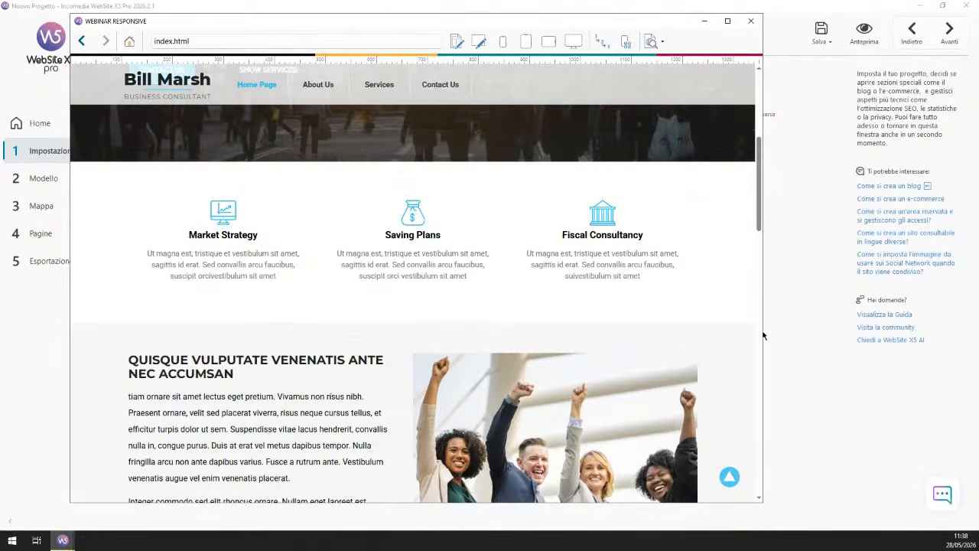
{"action": "left_click_drag", "start_coordinate": [763, 328], "coordinate": [386, 291]}
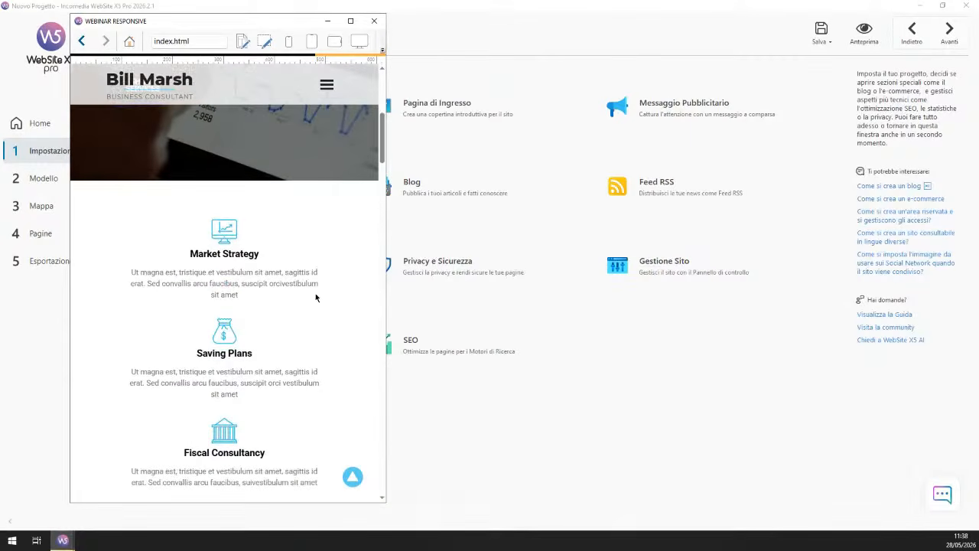
{"action": "left_click_drag", "start_coordinate": [387, 269], "coordinate": [504, 276]}
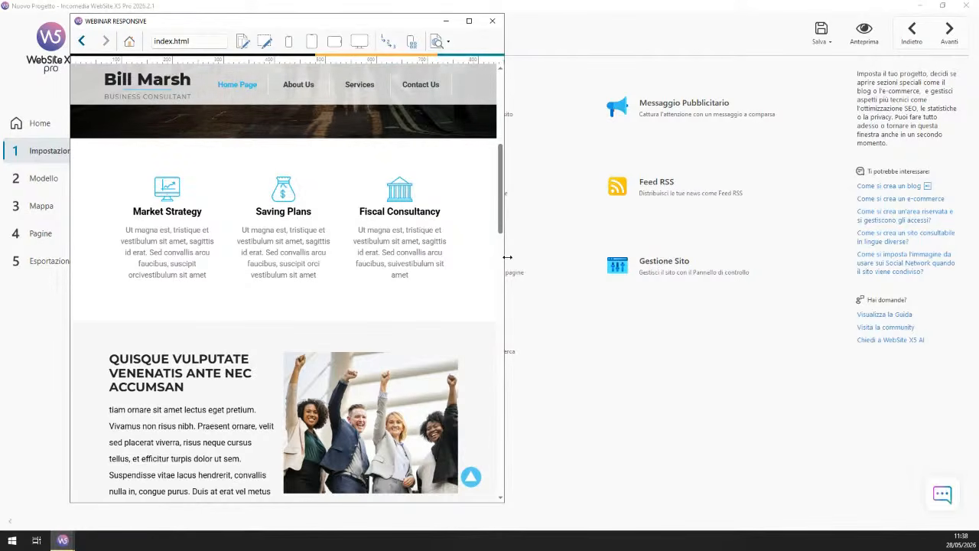
Step: Review the home page at a narrow mobile width and again at desktop width, and close the preview
{"action": "left_click_drag", "start_coordinate": [508, 257], "coordinate": [381, 256]}
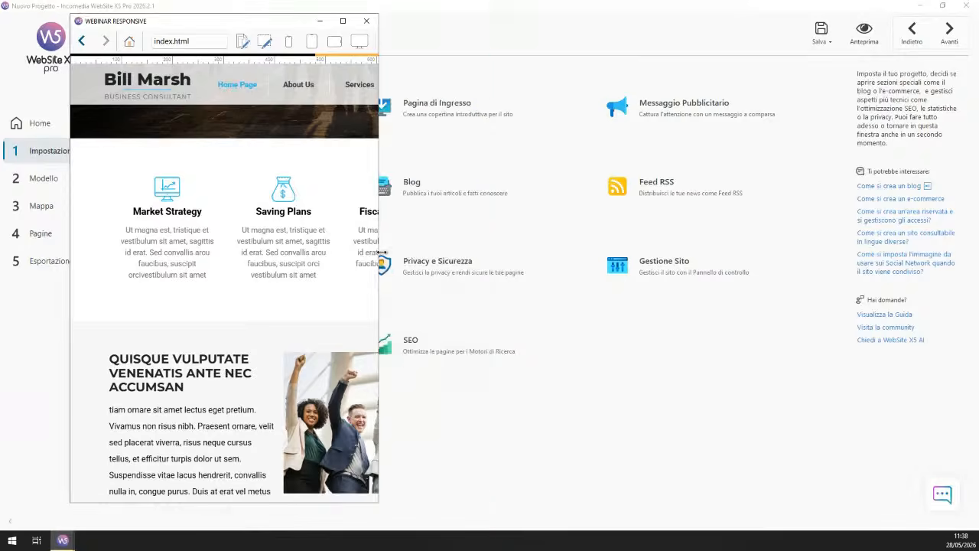
{"action": "scroll", "coordinate": [313, 270], "scroll_direction": "down", "scroll_amount": 3}
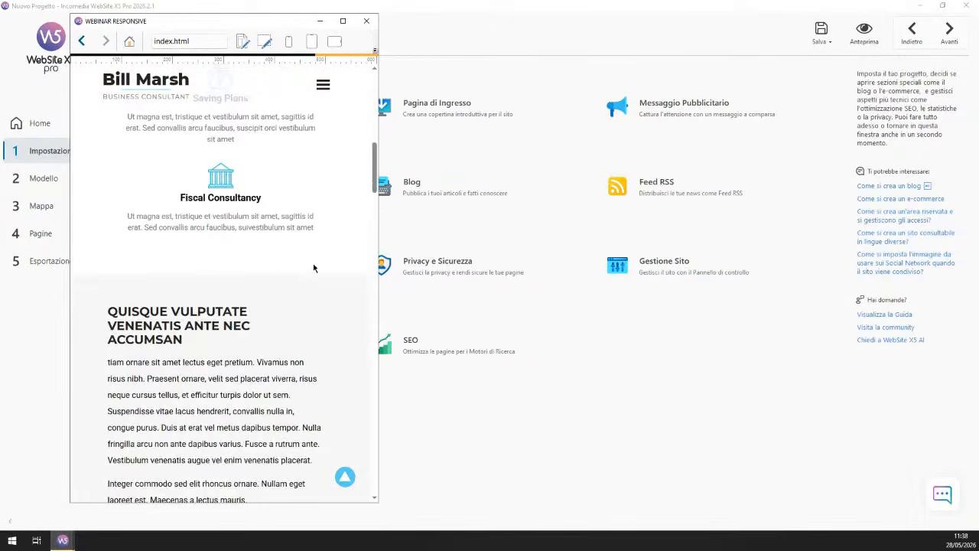
{"action": "scroll", "coordinate": [313, 268], "scroll_direction": "up", "scroll_amount": 3}
{"action": "scroll", "coordinate": [313, 268], "scroll_direction": "up", "scroll_amount": 3}
{"action": "left_click_drag", "start_coordinate": [380, 263], "coordinate": [791, 229]}
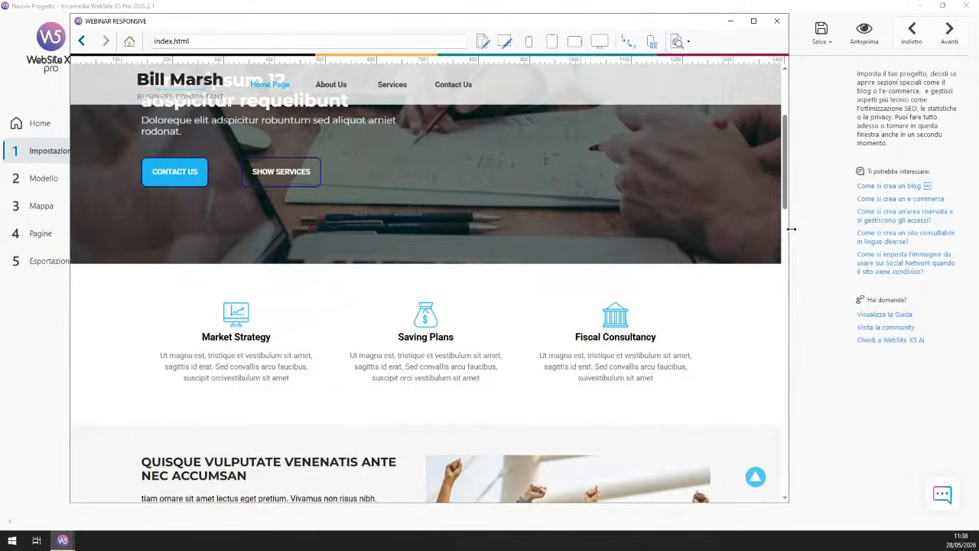
{"action": "left_click_drag", "start_coordinate": [786, 201], "coordinate": [784, 127]}
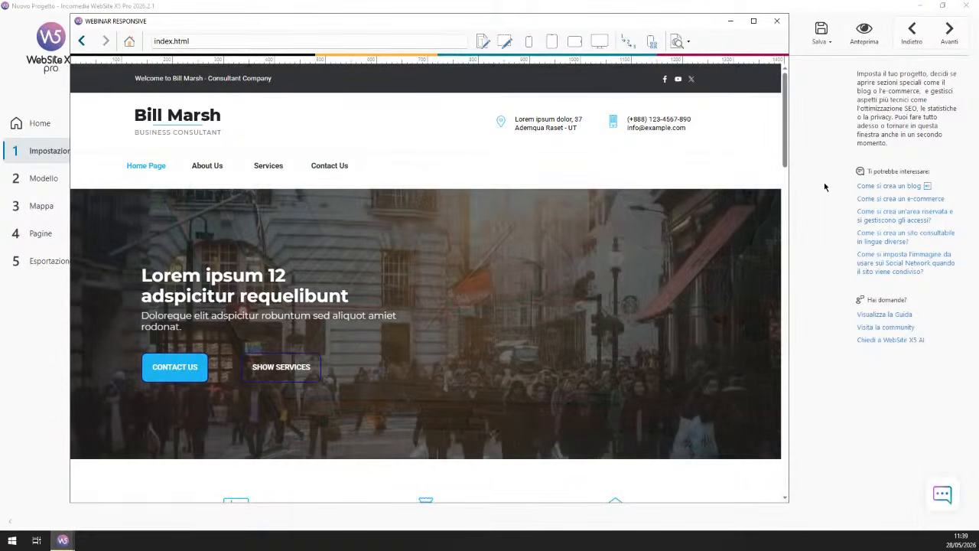
{"action": "left_click", "coordinate": [776, 22]}
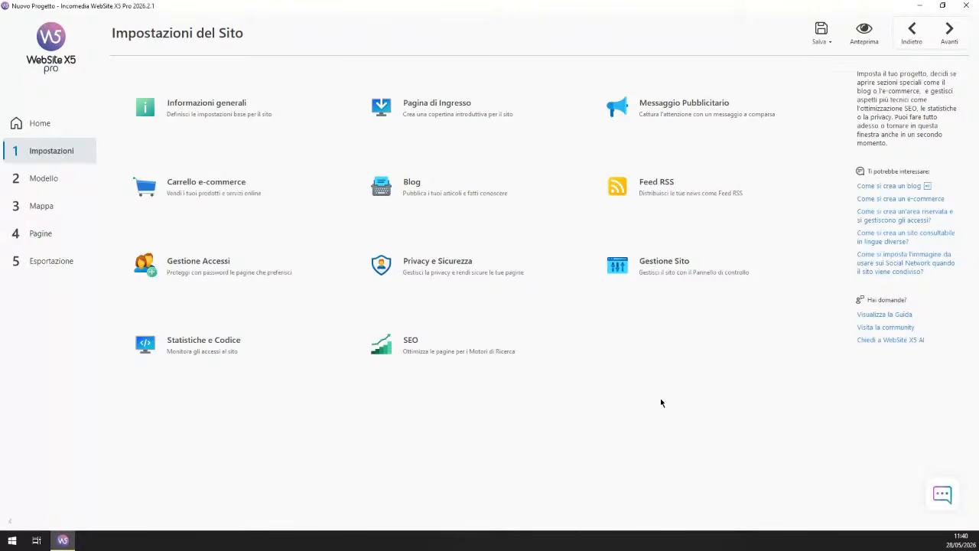
Step: Open the template's Responsive Design settings and examine the Desktop, Visualizzazione 1, Visualizzazione 2 and Smartphone breakpoints
{"action": "left_click", "coordinate": [44, 180]}
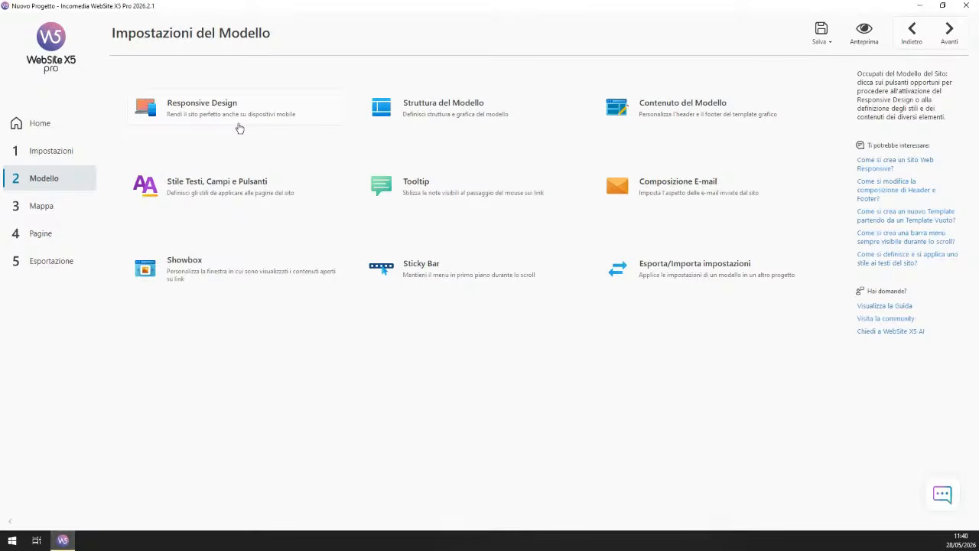
{"action": "left_click", "coordinate": [230, 107]}
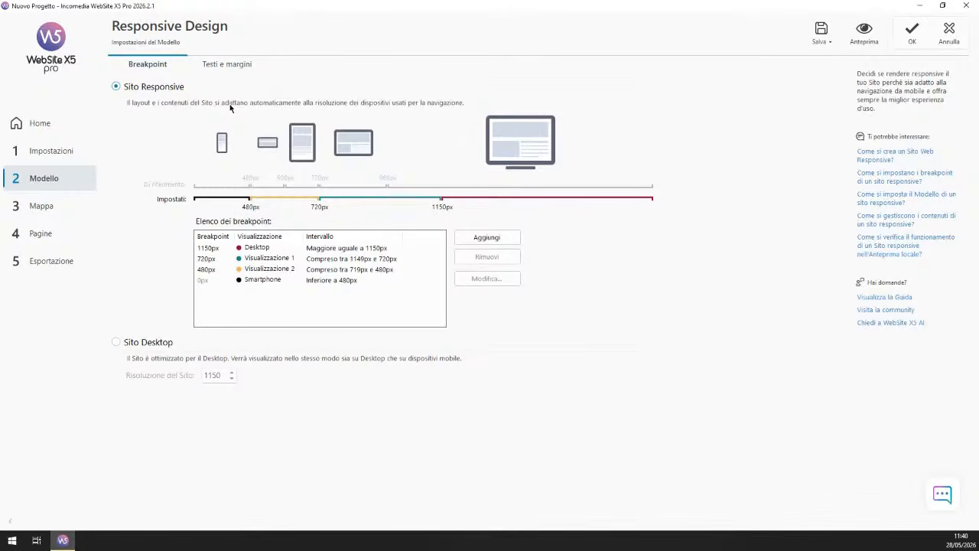
{"action": "left_click", "coordinate": [265, 281]}
{"action": "left_click", "coordinate": [263, 271]}
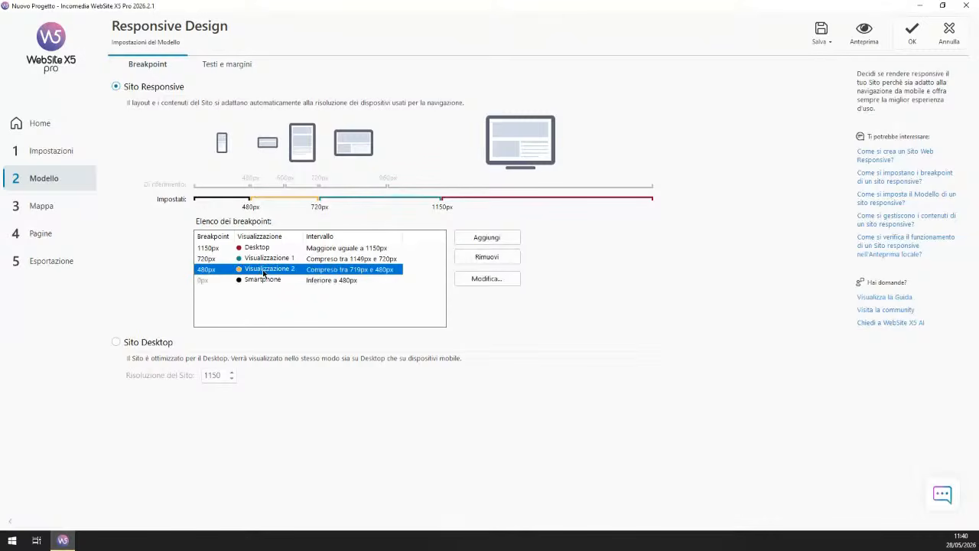
{"action": "left_click", "coordinate": [264, 260]}
{"action": "left_click", "coordinate": [263, 249]}
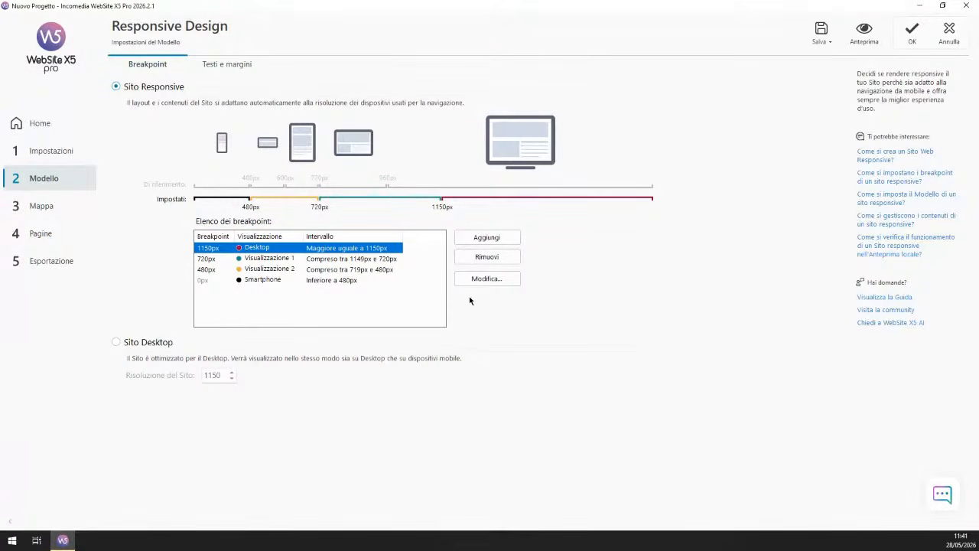
{"action": "left_click", "coordinate": [272, 282]}
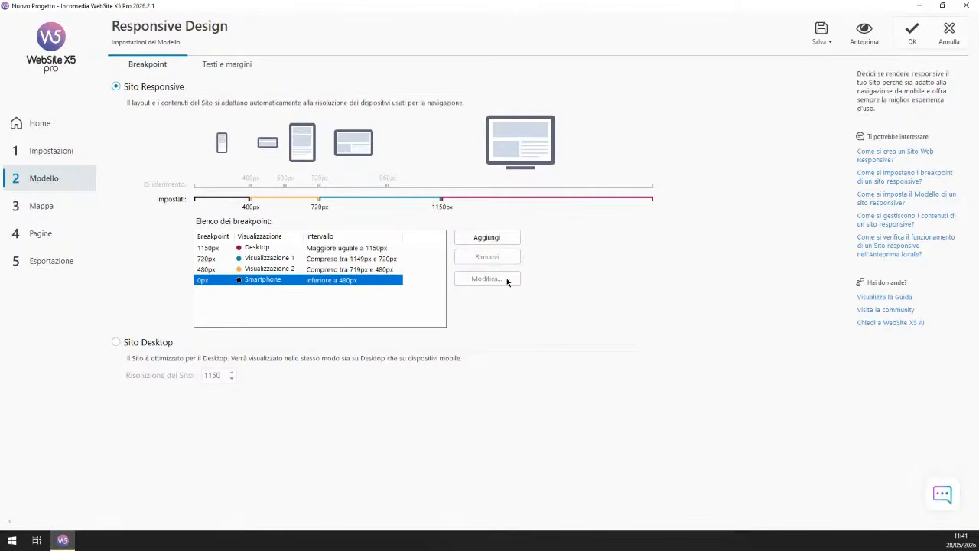
{"action": "left_click", "coordinate": [268, 273]}
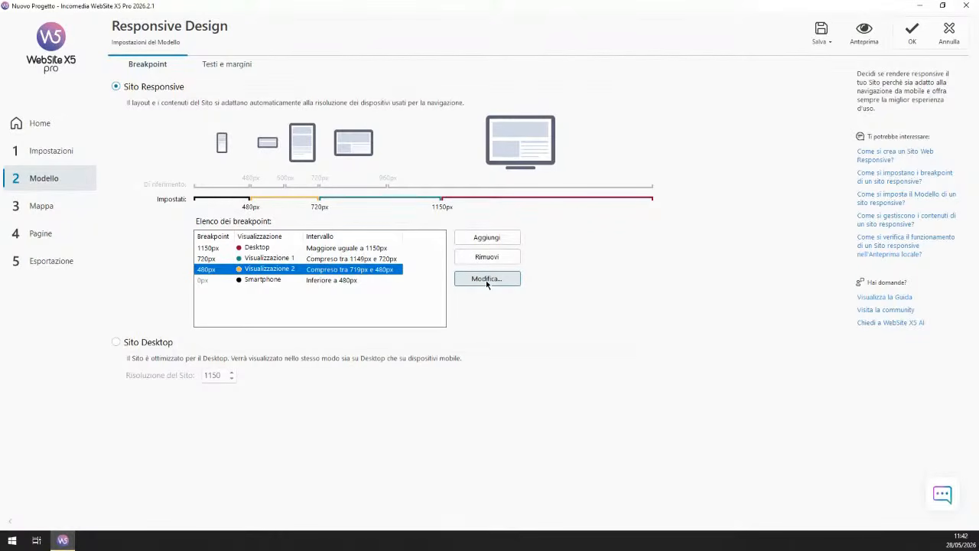
Step: Add a new breakpoint at 1000 px to the responsive site
{"action": "left_click", "coordinate": [486, 237]}
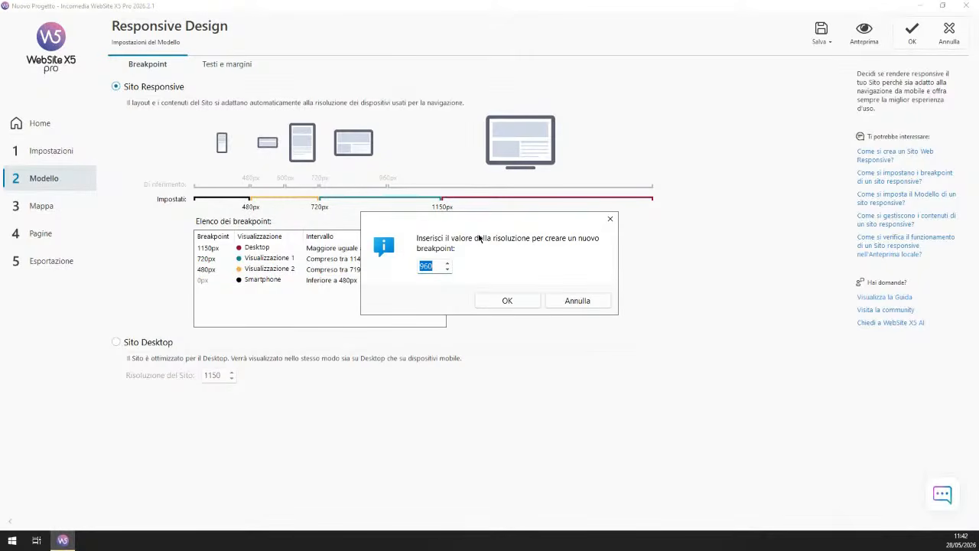
{"action": "key", "text": "Right"}
{"action": "key", "text": "BackSpace"}
{"action": "key", "text": "BackSpace"}
{"action": "key", "text": "BackSpace"}
{"action": "type", "text": "1000"}
{"action": "left_click", "coordinate": [505, 299]}
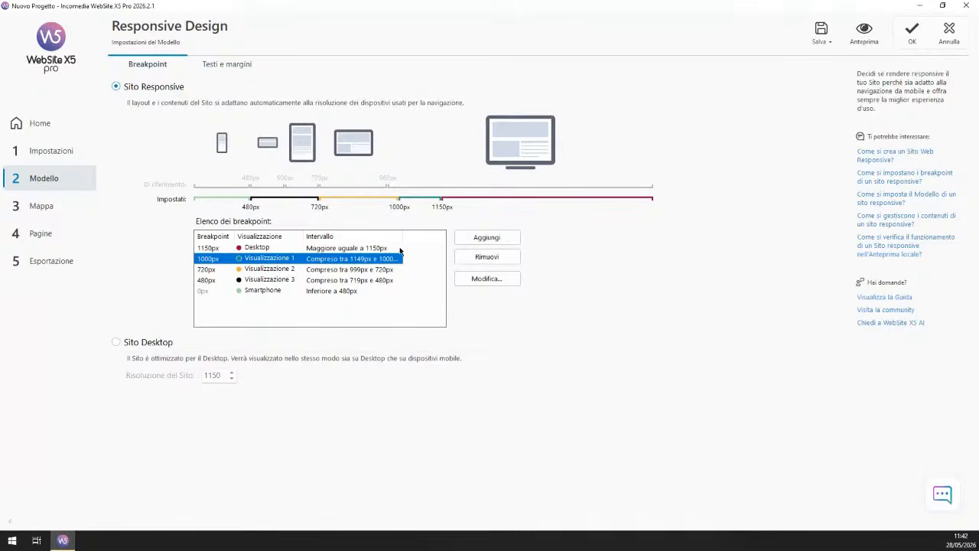
Step: Remove the 1000px breakpoint from the breakpoint list and accept the loss of its object positioning
{"action": "left_click", "coordinate": [254, 248]}
{"action": "left_click", "coordinate": [257, 259]}
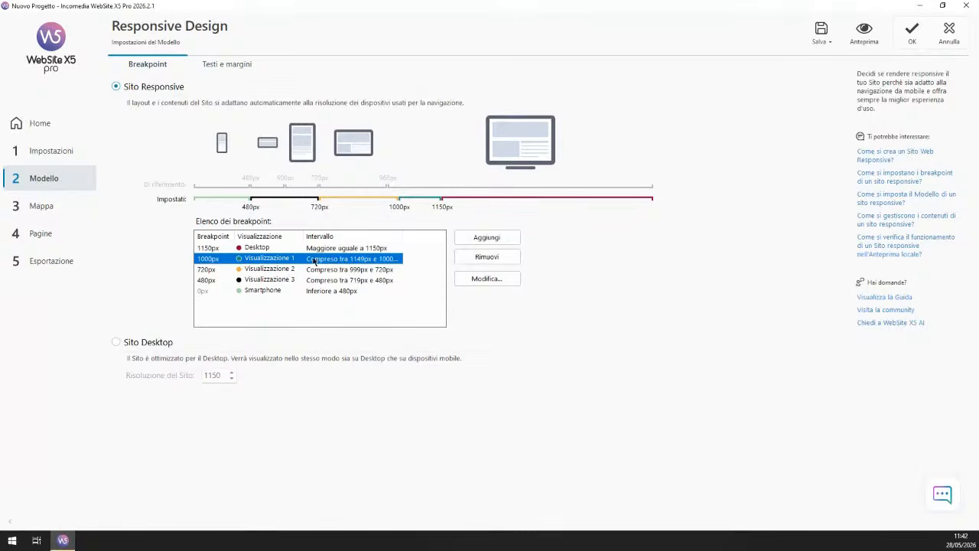
{"action": "left_click", "coordinate": [489, 258]}
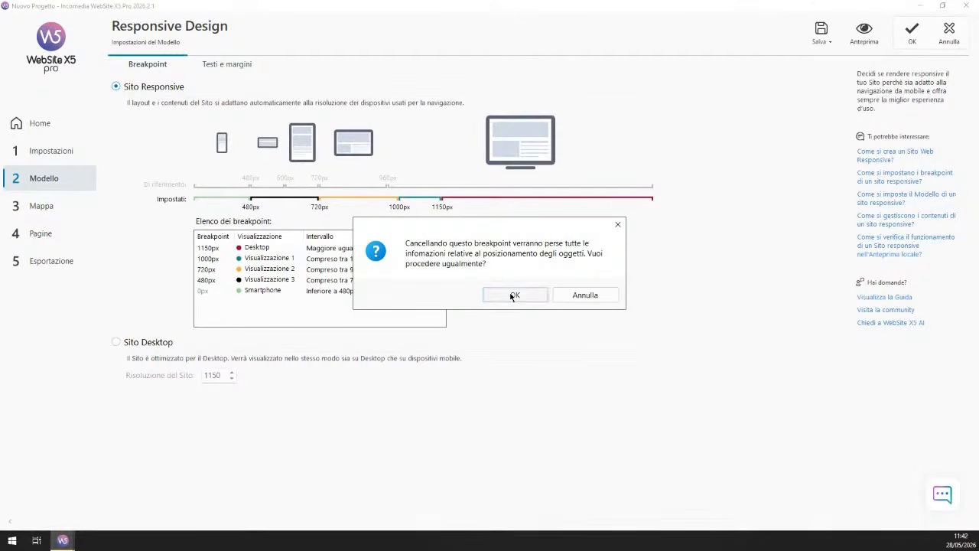
{"action": "left_click", "coordinate": [512, 295]}
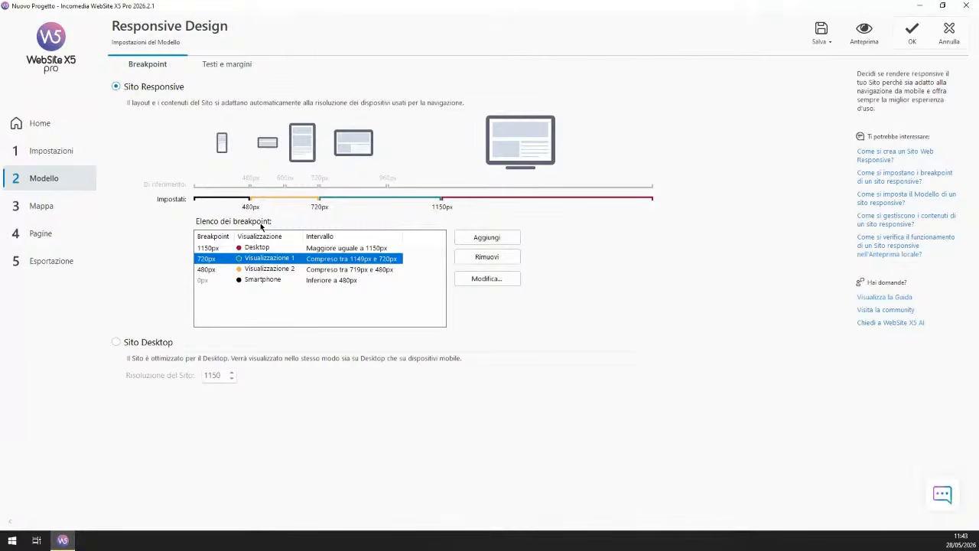
Step: Confirm the Responsive Design settings and open the template structure settings (Struttura del Modello)
{"action": "left_click", "coordinate": [912, 37]}
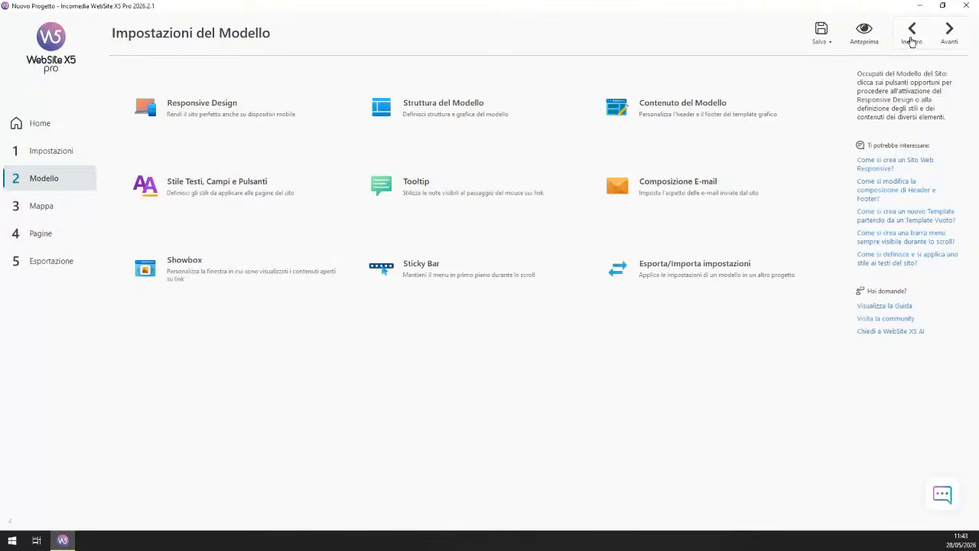
{"action": "left_click", "coordinate": [461, 106]}
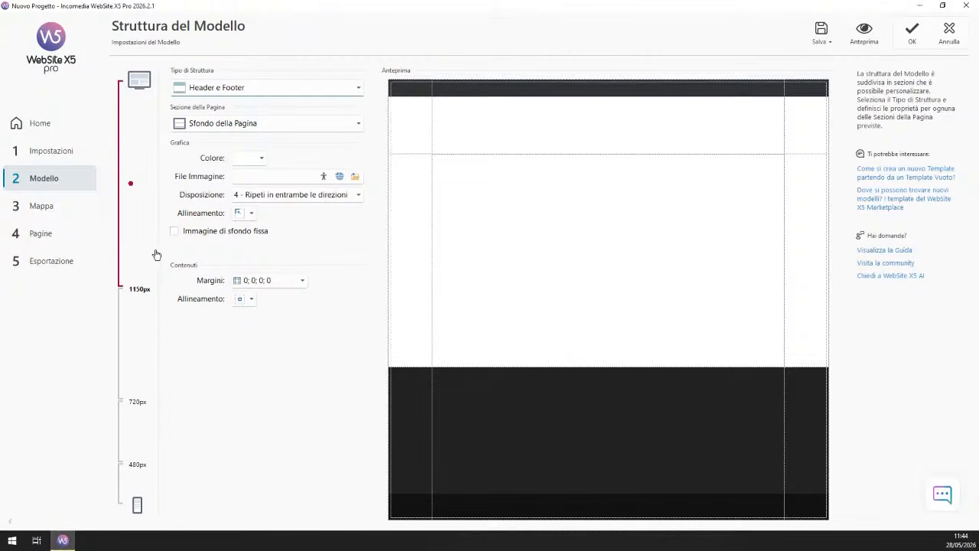
Step: Compare the page structure preview across the desktop, 720 px, 480 px and smartphone views
{"action": "left_click", "coordinate": [126, 331]}
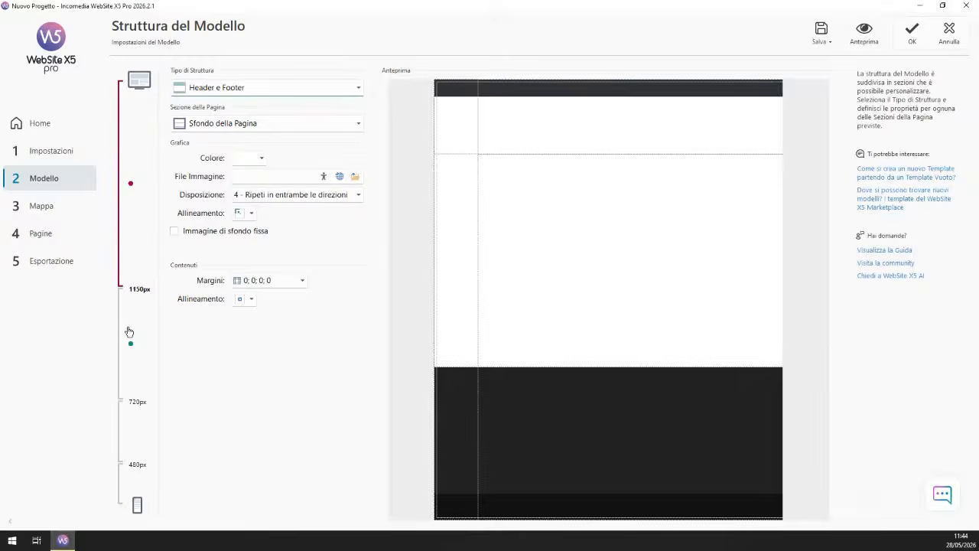
{"action": "left_click", "coordinate": [131, 433]}
{"action": "left_click", "coordinate": [133, 481]}
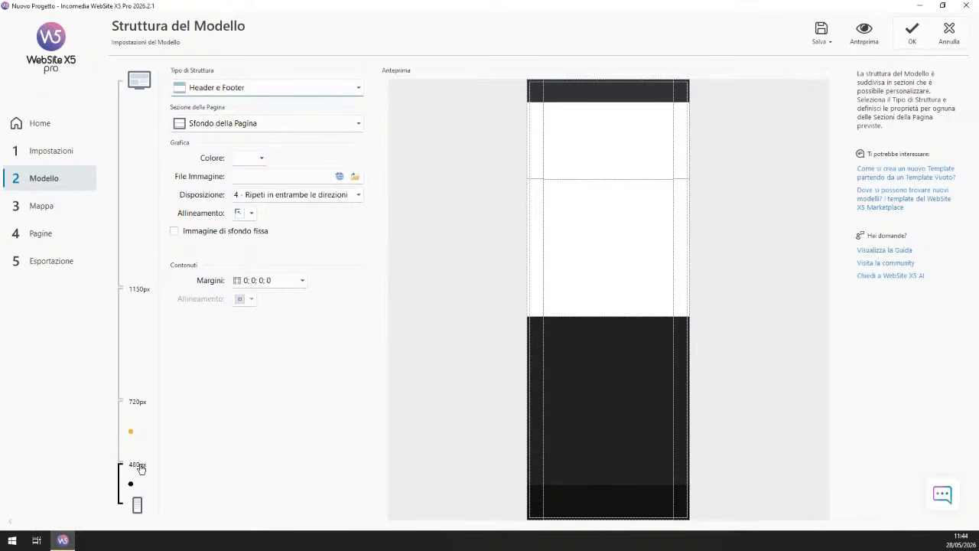
{"action": "left_click", "coordinate": [136, 430]}
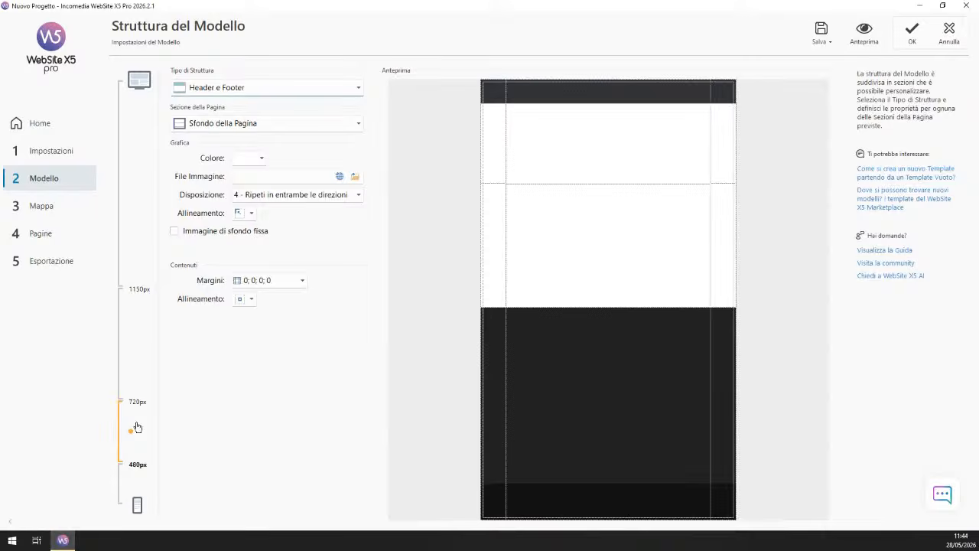
{"action": "left_click", "coordinate": [139, 248]}
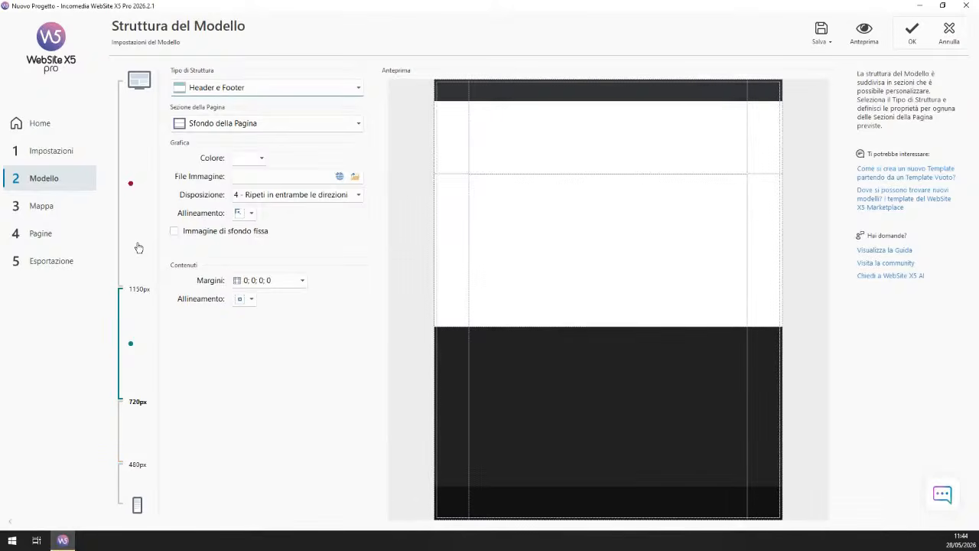
{"action": "left_click", "coordinate": [138, 248]}
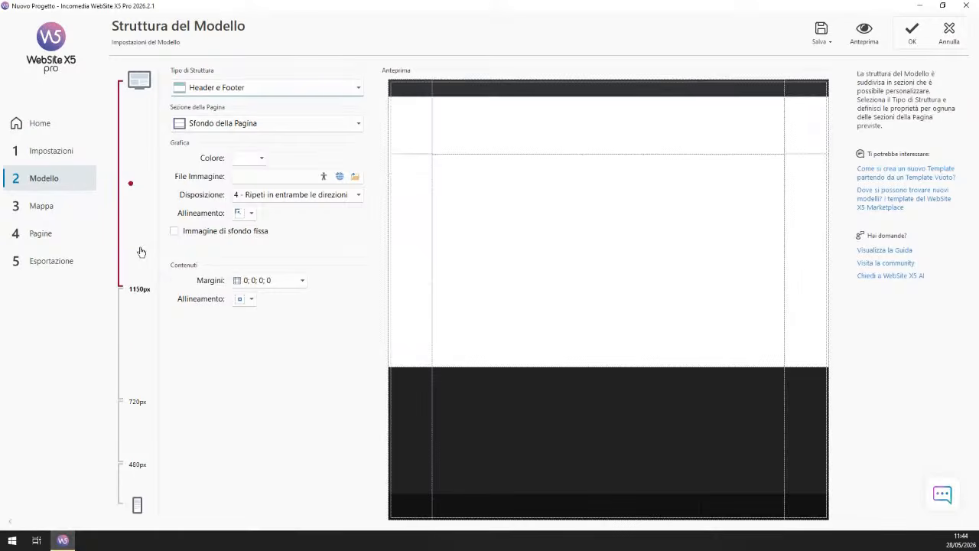
{"action": "left_click", "coordinate": [135, 328]}
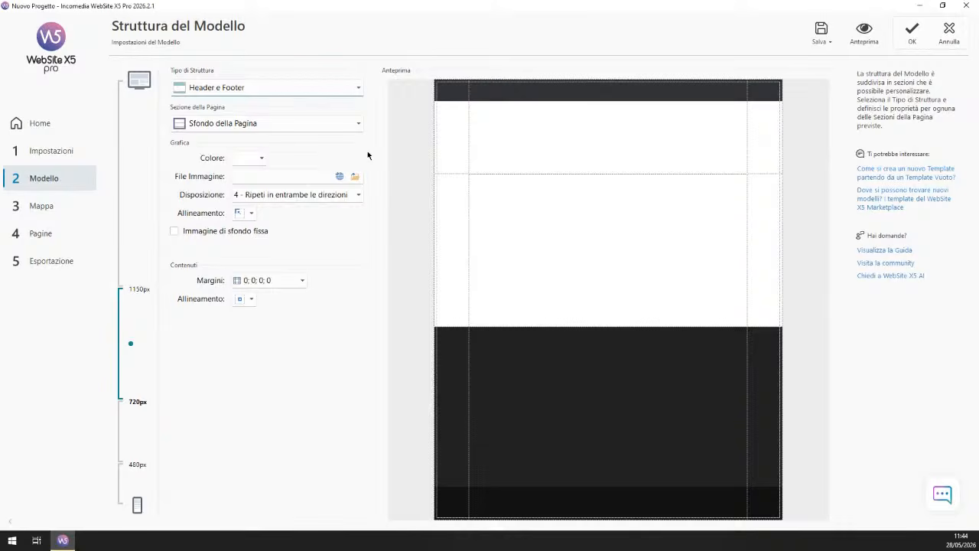
{"action": "left_click", "coordinate": [135, 431]}
{"action": "left_click", "coordinate": [125, 213]}
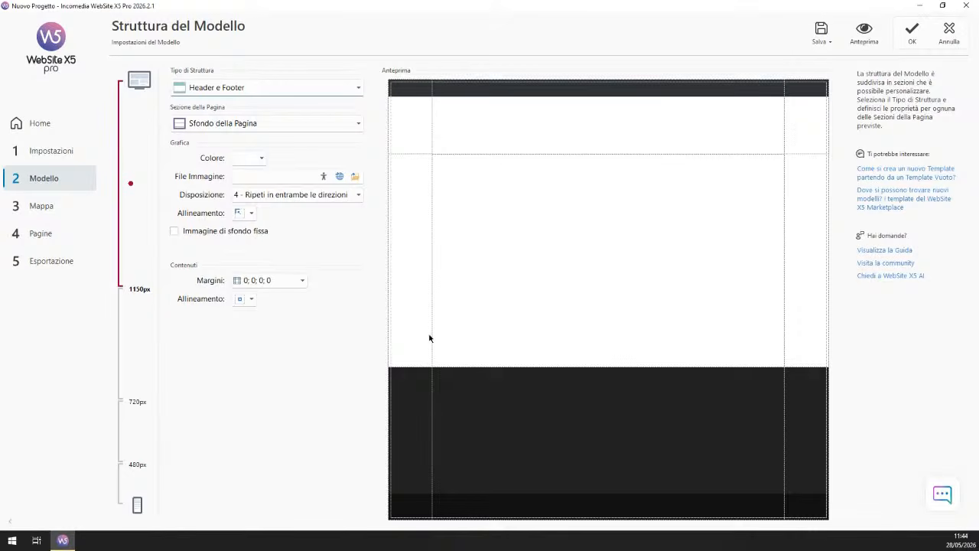
{"action": "left_click", "coordinate": [133, 353]}
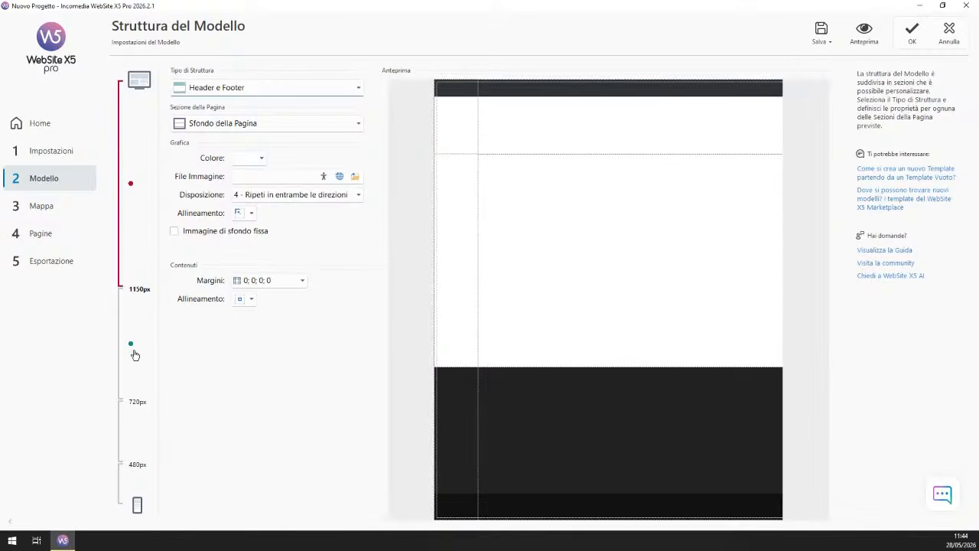
{"action": "left_click", "coordinate": [135, 434]}
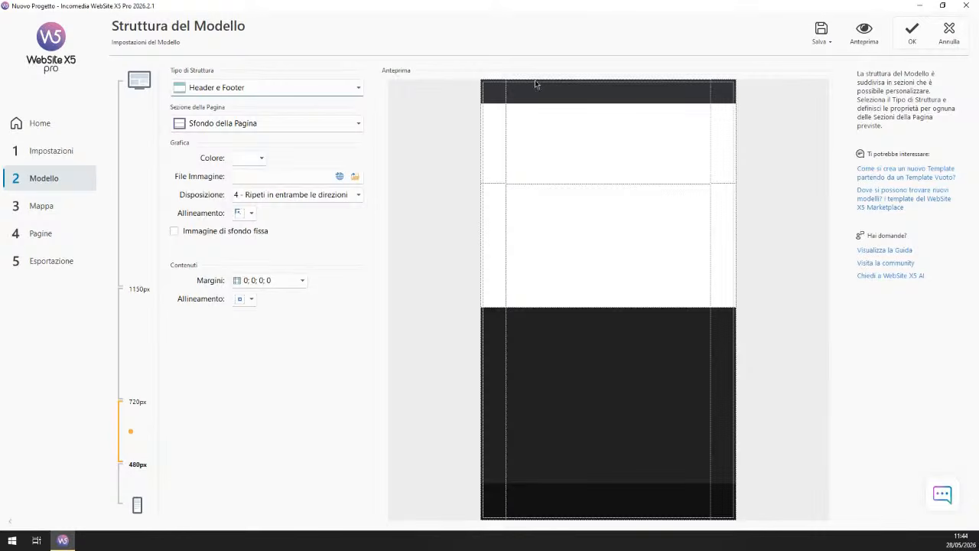
Step: Inspect the Header section's settings at the 480 px and desktop views, plus the desktop Footer section's settings
{"action": "left_click", "coordinate": [564, 92]}
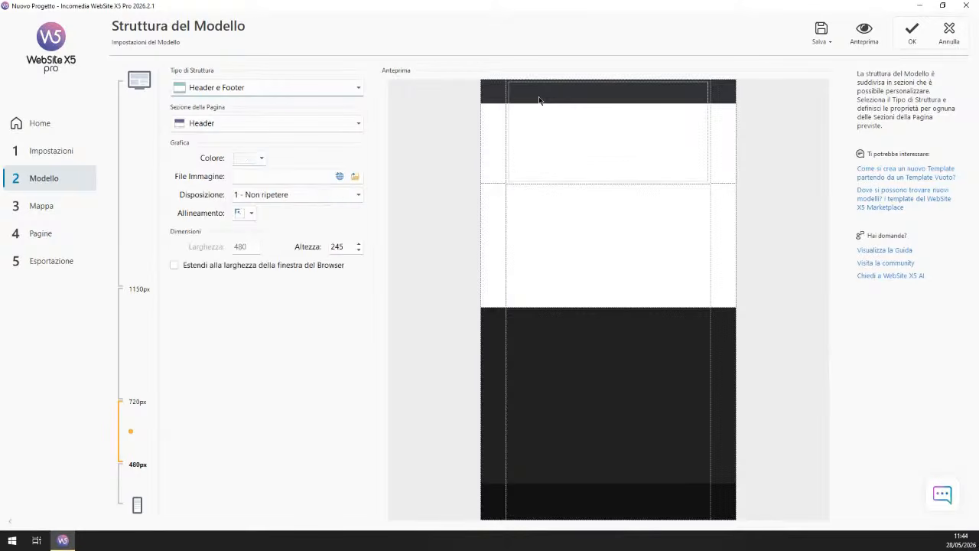
{"action": "left_click", "coordinate": [131, 243]}
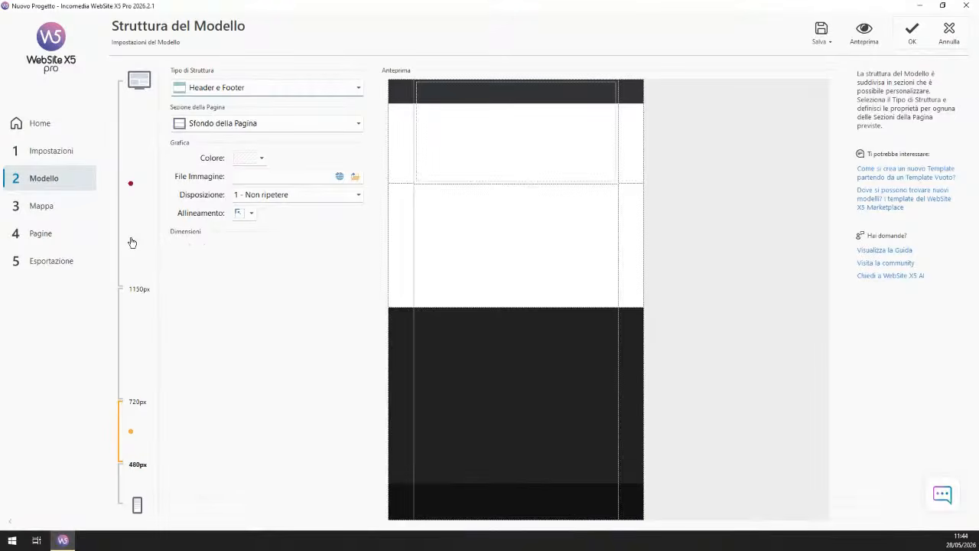
{"action": "left_click", "coordinate": [579, 93]}
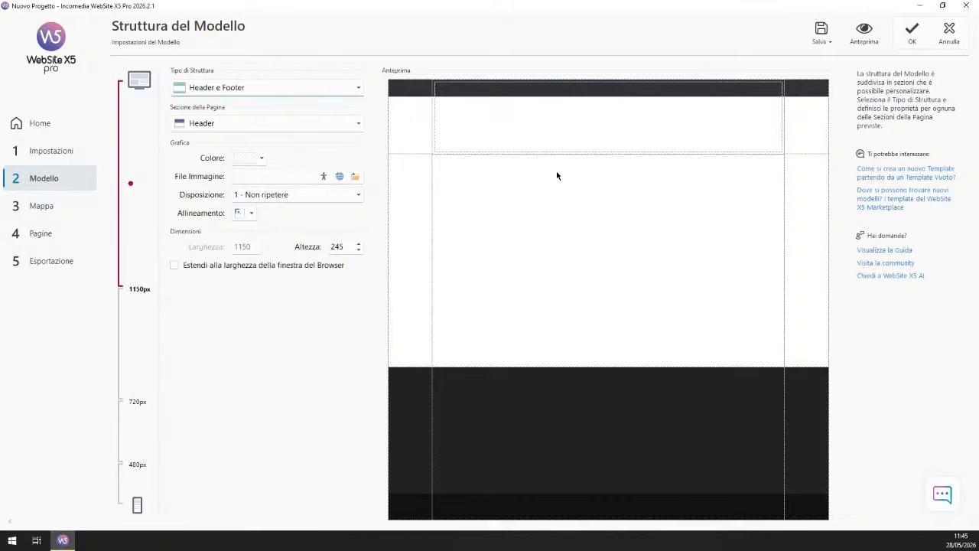
{"action": "left_click", "coordinate": [586, 511]}
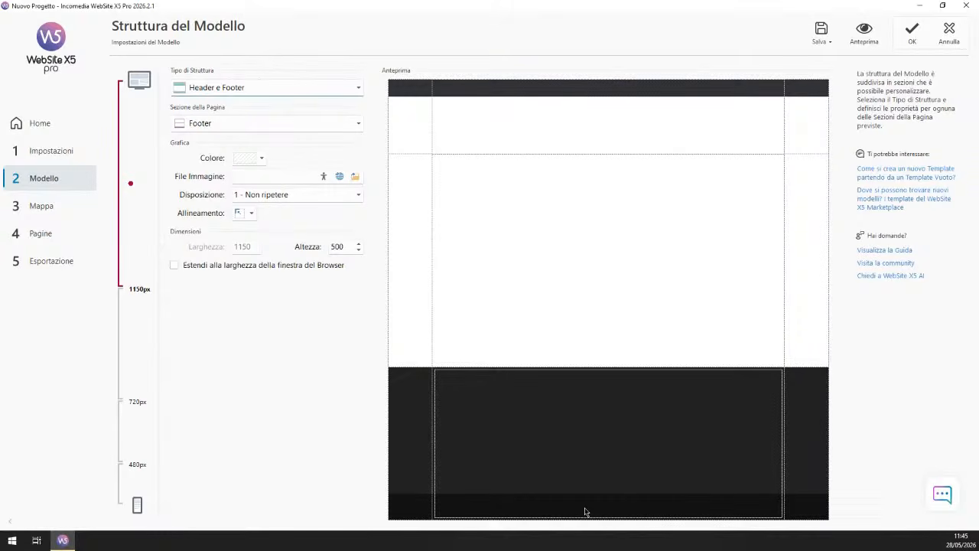
Step: Review the template structure from the 720 px view down to smartphone and back up to desktop
{"action": "left_click", "coordinate": [130, 345]}
{"action": "left_click", "coordinate": [132, 429]}
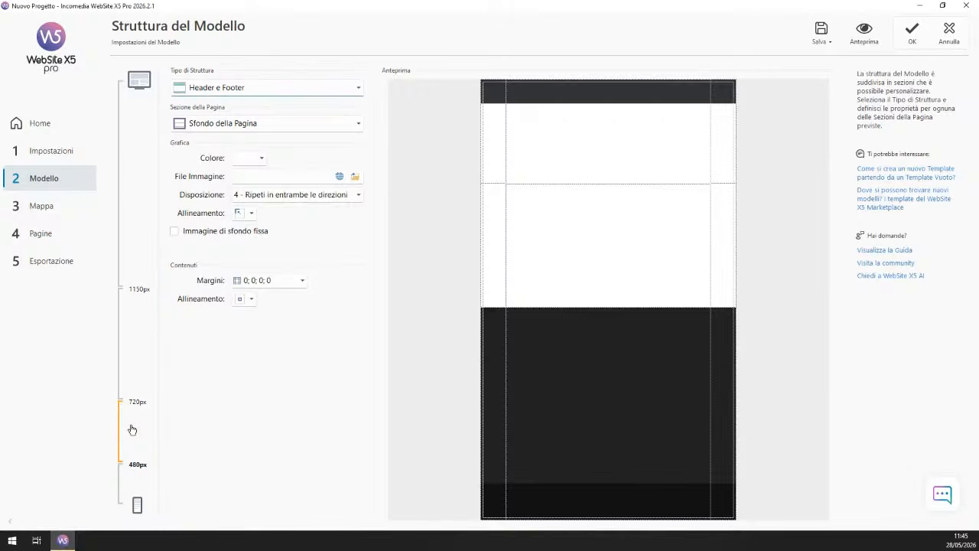
{"action": "left_click", "coordinate": [128, 479]}
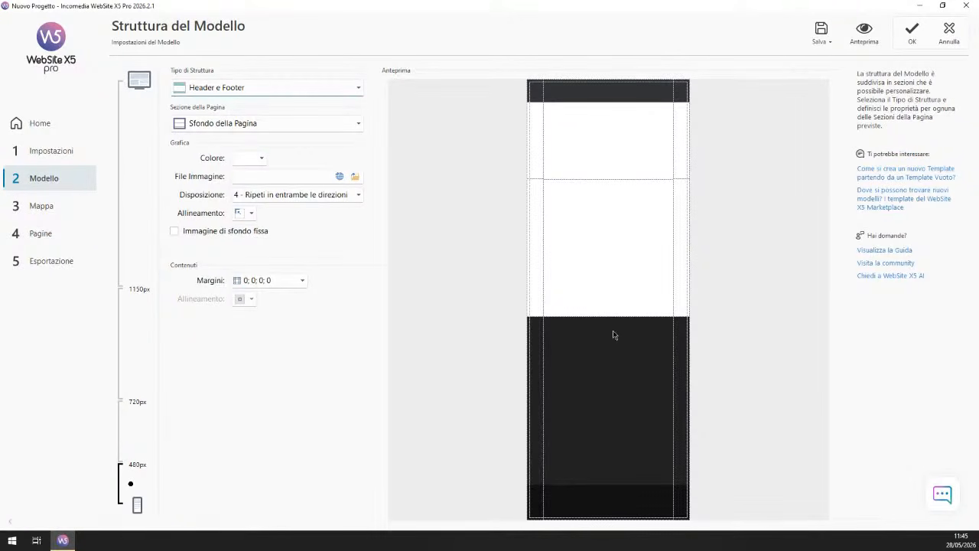
{"action": "left_click", "coordinate": [131, 444]}
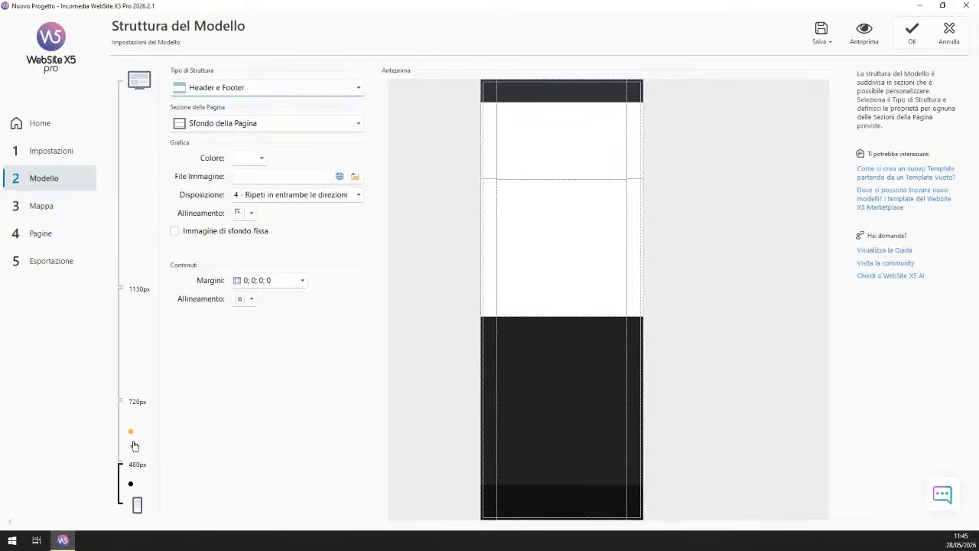
{"action": "left_click", "coordinate": [138, 380]}
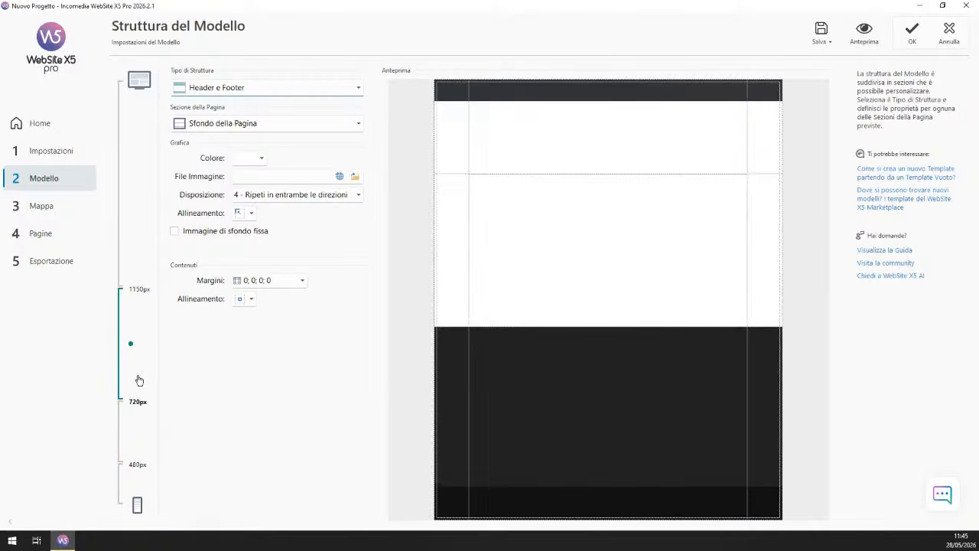
{"action": "left_click", "coordinate": [144, 262]}
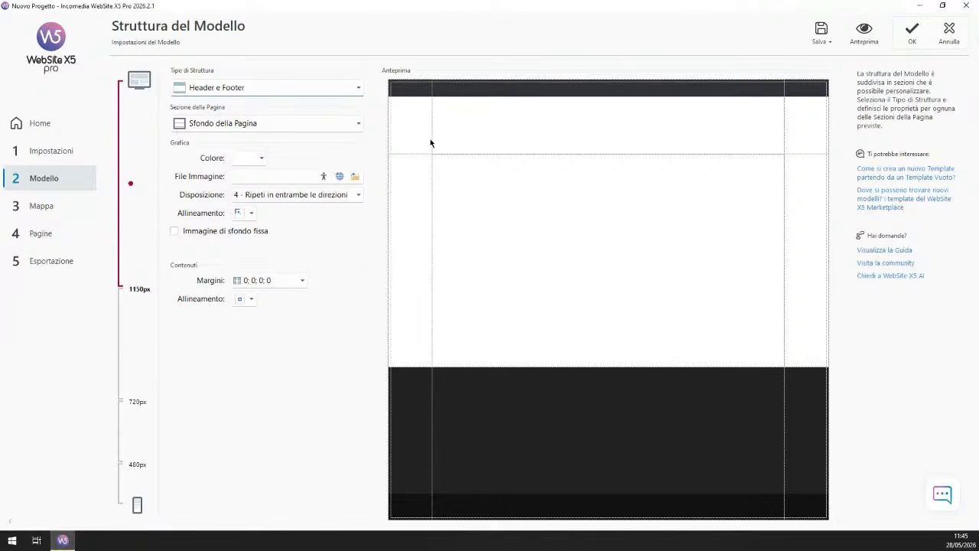
Step: Compare the settings of the Sfondo dell'Header and Header sections in the desktop view
{"action": "left_click", "coordinate": [411, 92]}
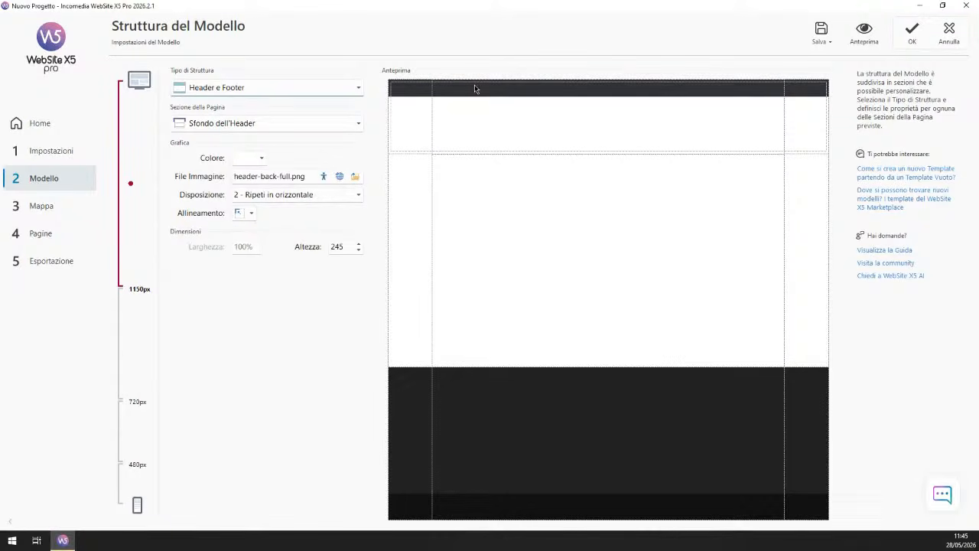
{"action": "left_click", "coordinate": [475, 88]}
{"action": "left_click", "coordinate": [411, 93]}
Step: Set the Header section's background colour to red (#ff0000) in the desktop view
{"action": "left_click", "coordinate": [492, 140]}
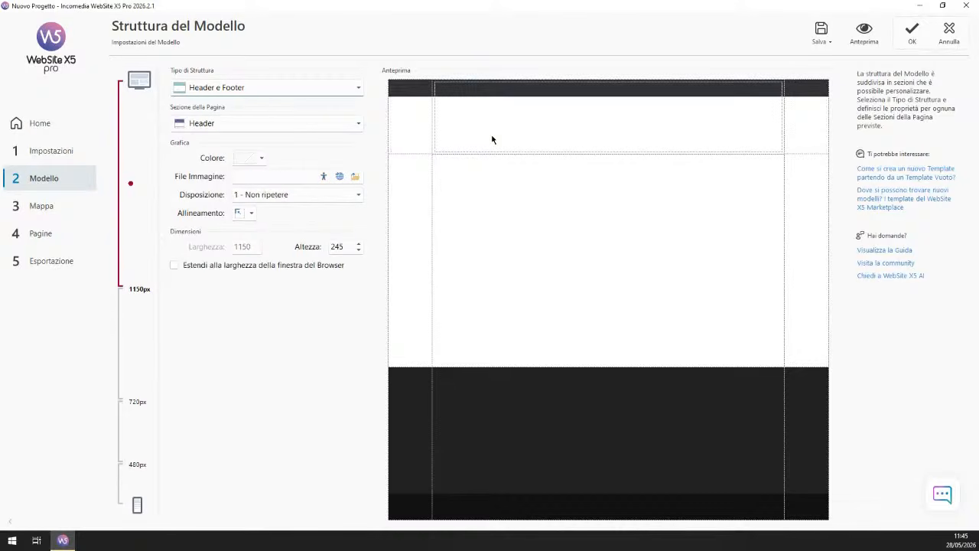
{"action": "left_click", "coordinate": [263, 158]}
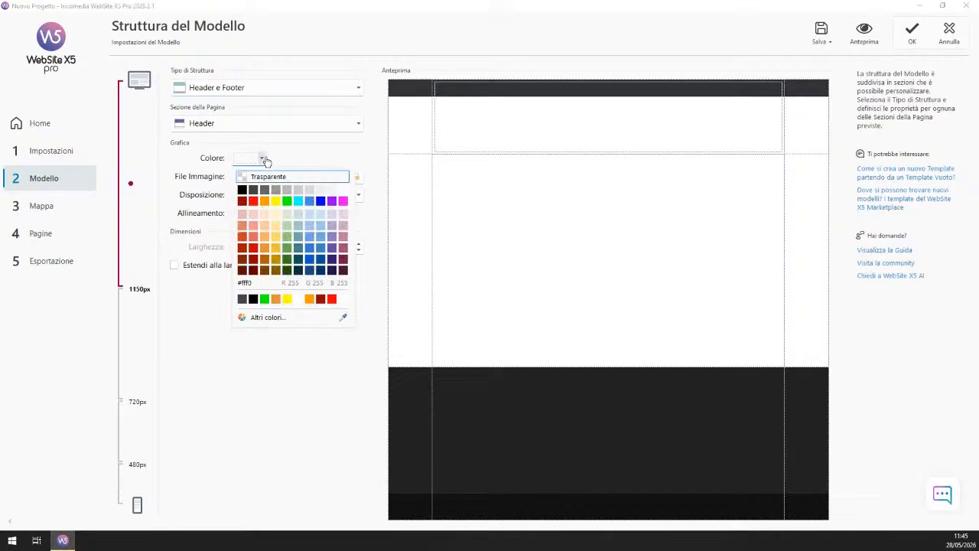
{"action": "left_click", "coordinate": [253, 202]}
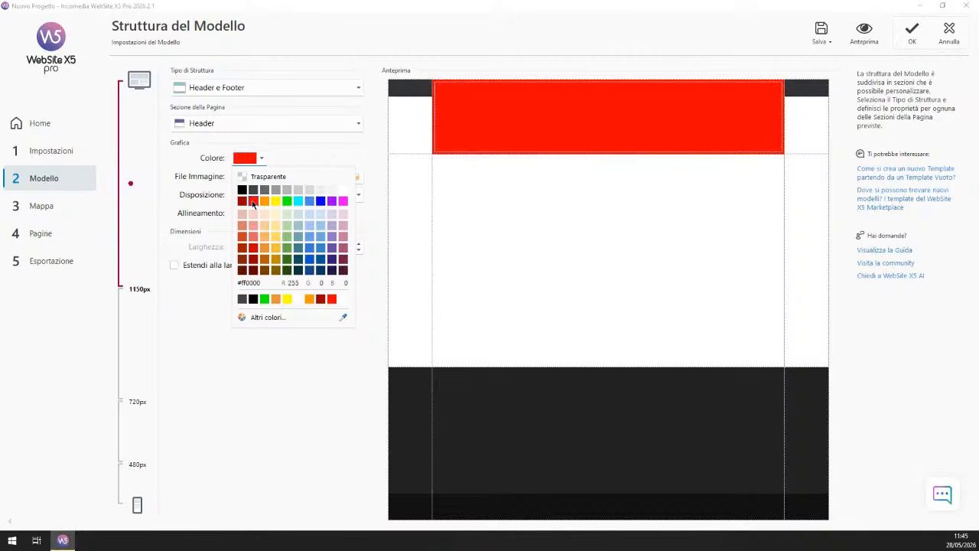
{"action": "left_click", "coordinate": [517, 35]}
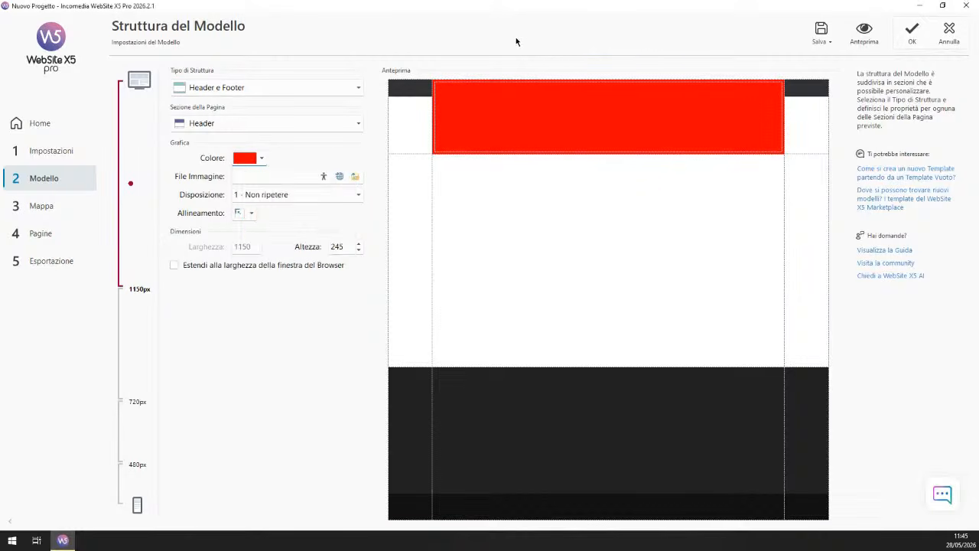
Step: Check the header in the 720 px view, and preview the site at a narrower width and back at desktop width
{"action": "left_click", "coordinate": [132, 344]}
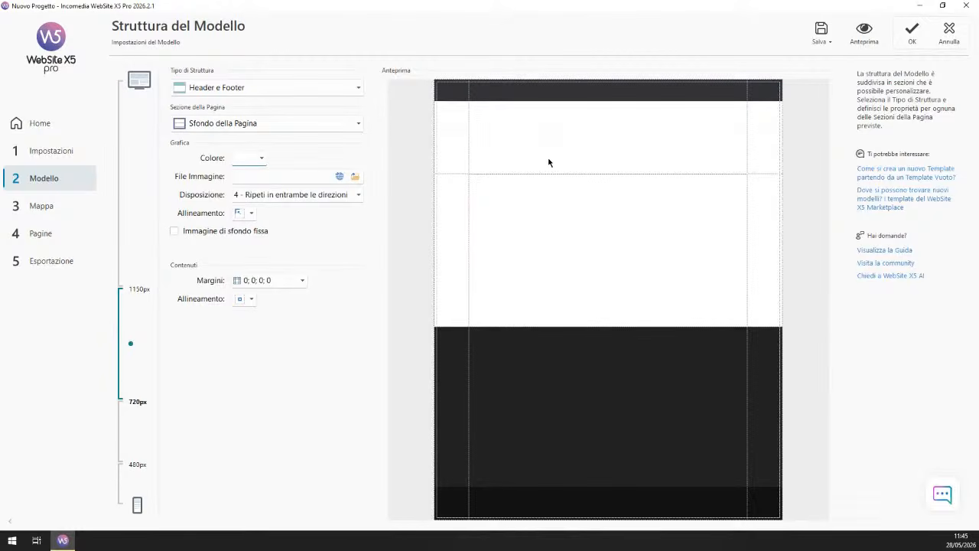
{"action": "left_click", "coordinate": [131, 183]}
{"action": "left_click", "coordinate": [865, 36]}
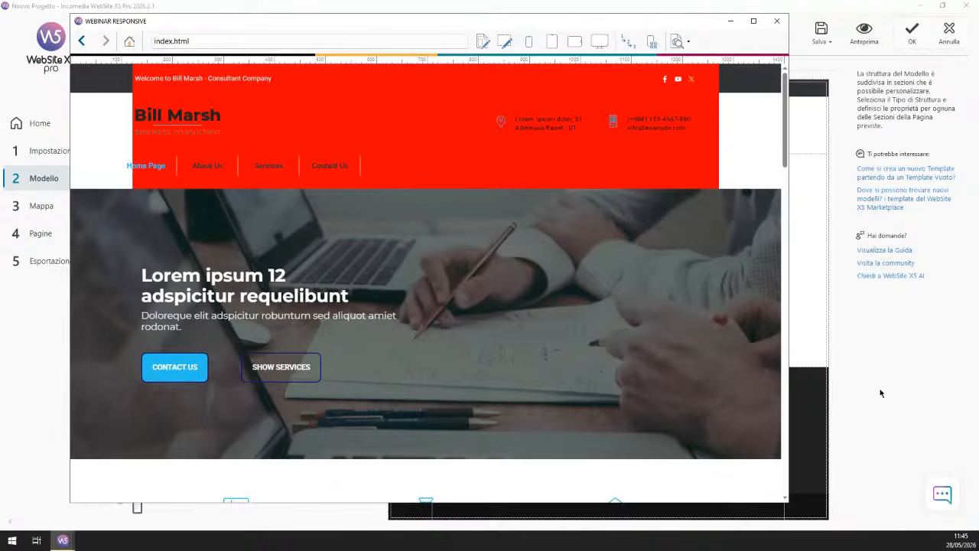
{"action": "left_click_drag", "start_coordinate": [788, 356], "coordinate": [564, 352]}
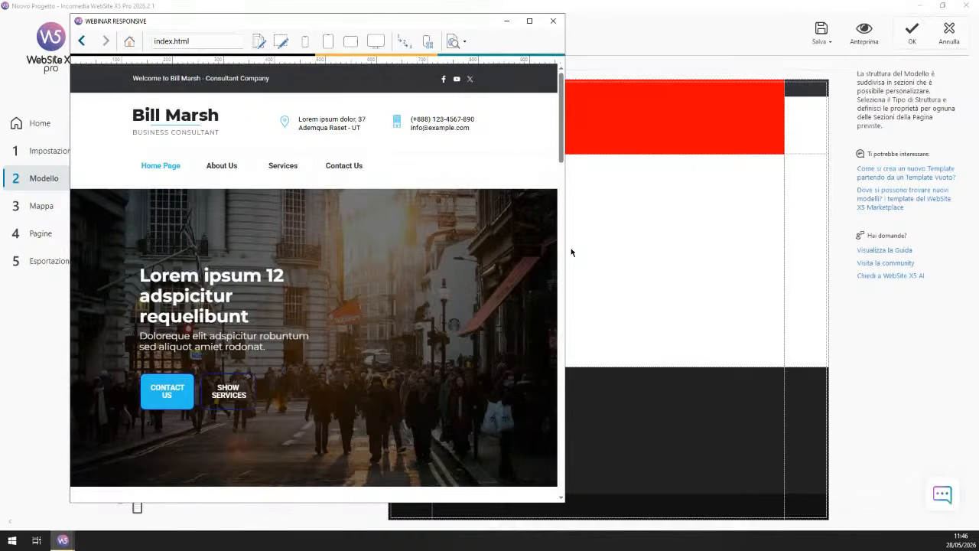
{"action": "left_click_drag", "start_coordinate": [564, 250], "coordinate": [760, 234]}
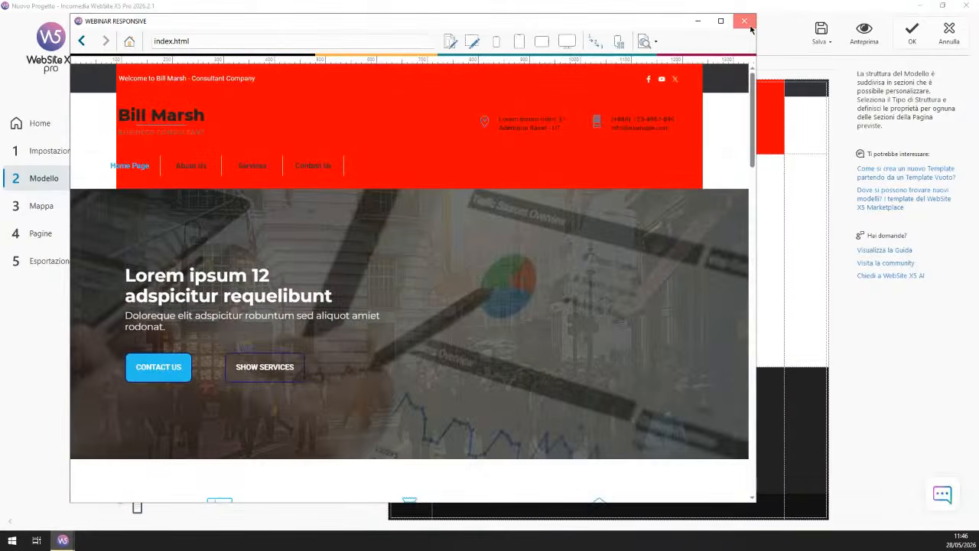
{"action": "left_click", "coordinate": [747, 20]}
Step: Set the desktop Header section's background colour back to Trasparente
{"action": "left_click", "coordinate": [542, 124]}
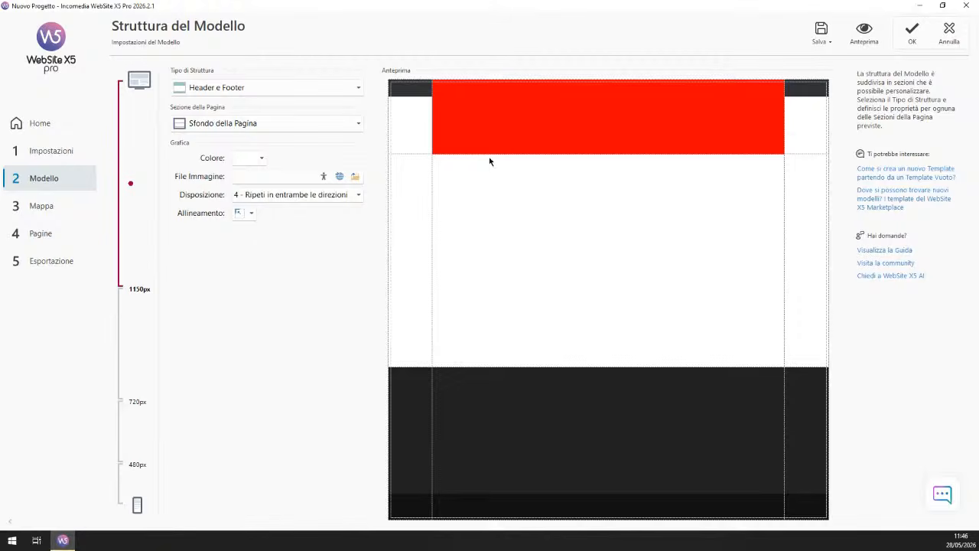
{"action": "left_click", "coordinate": [261, 160]}
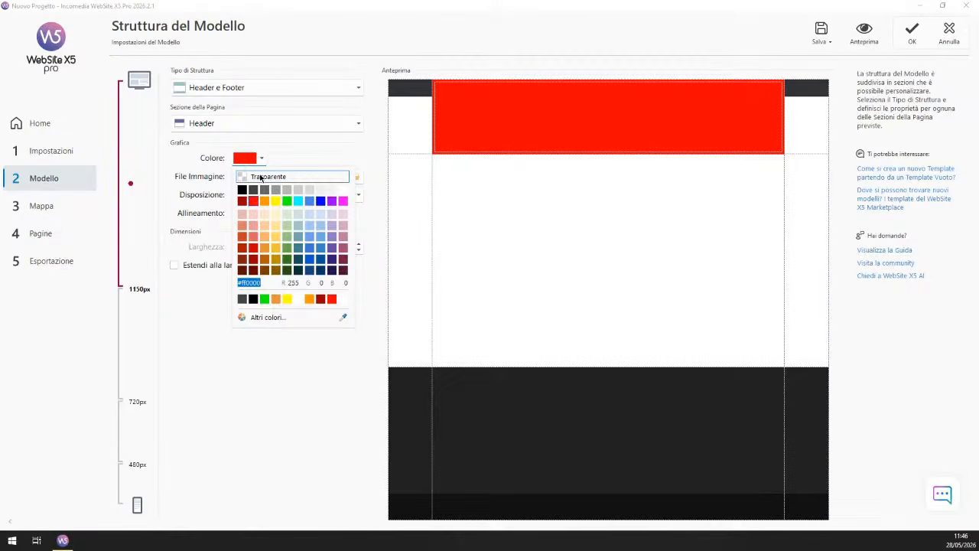
{"action": "left_click", "coordinate": [261, 177]}
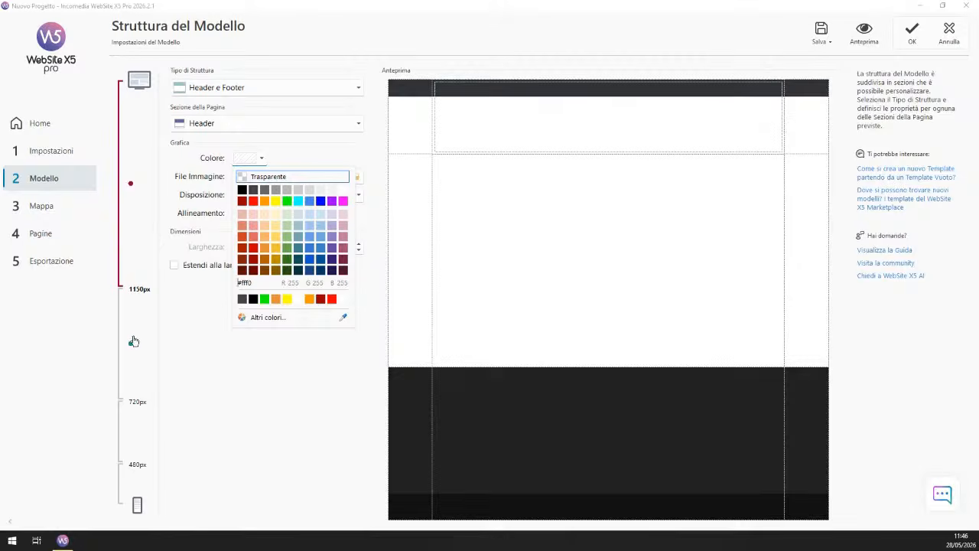
Step: Set the Header section's background colour to red (#ff0000) in the view between 720 px and 480 px
{"action": "left_click", "coordinate": [131, 426]}
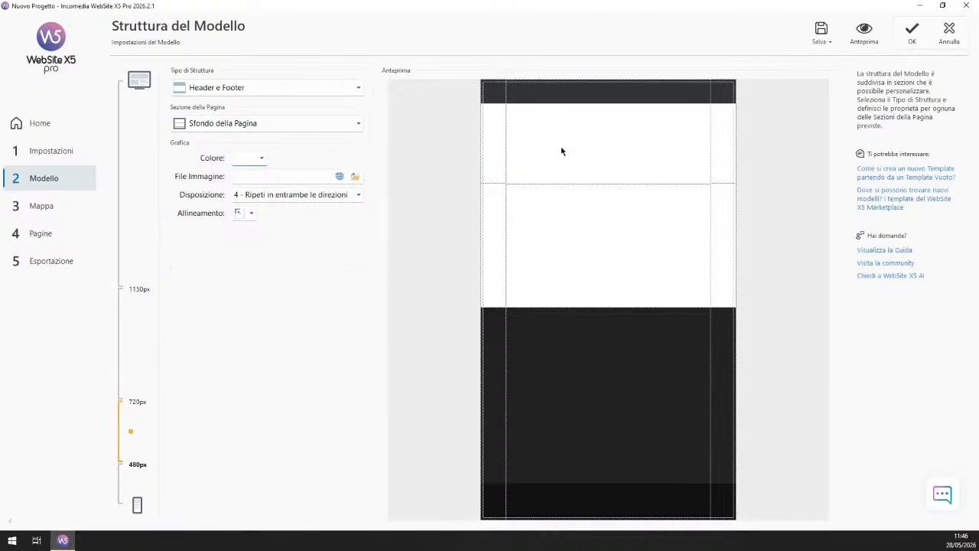
{"action": "left_click", "coordinate": [260, 157]}
{"action": "left_click", "coordinate": [254, 201]}
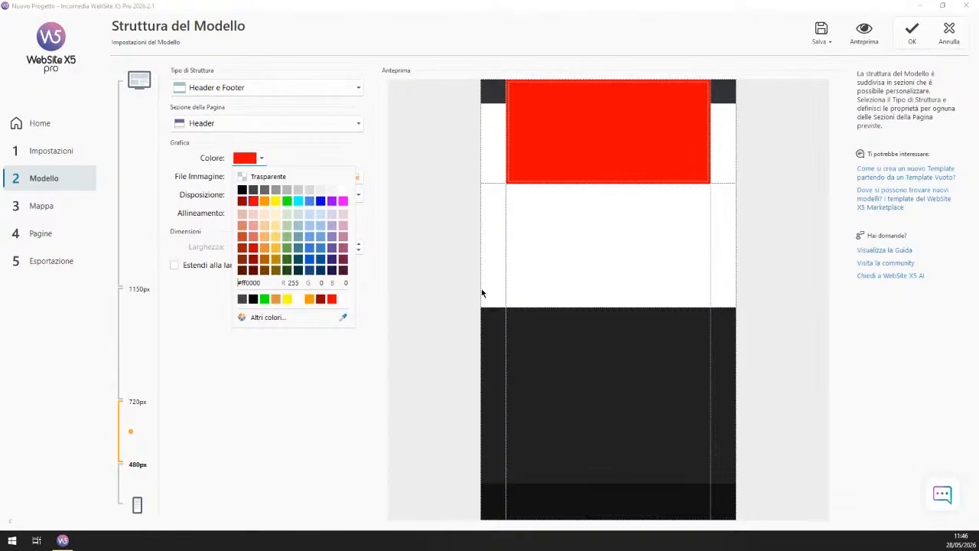
{"action": "left_click", "coordinate": [315, 376]}
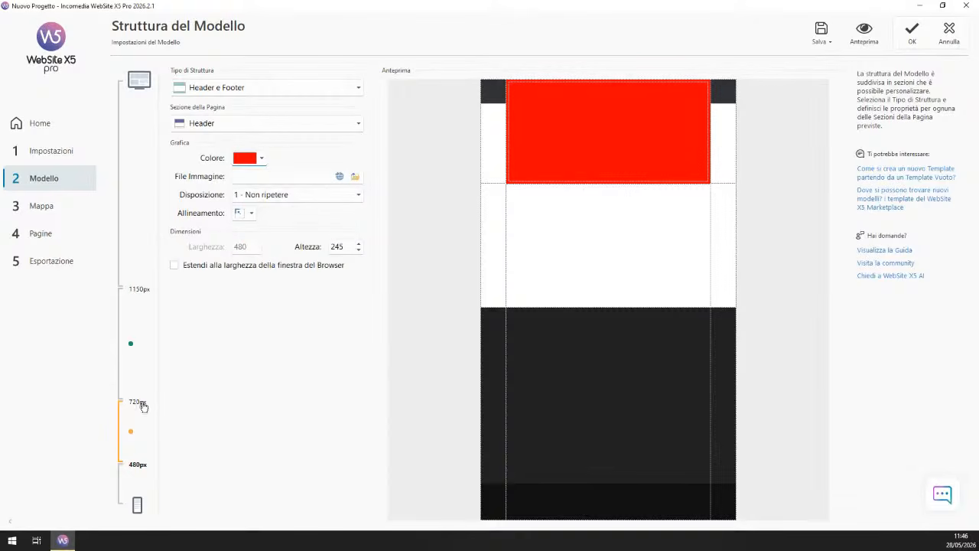
Step: Preview the site and narrow the preview window to a width between 720 px and 480 px to check the header
{"action": "left_click", "coordinate": [864, 32]}
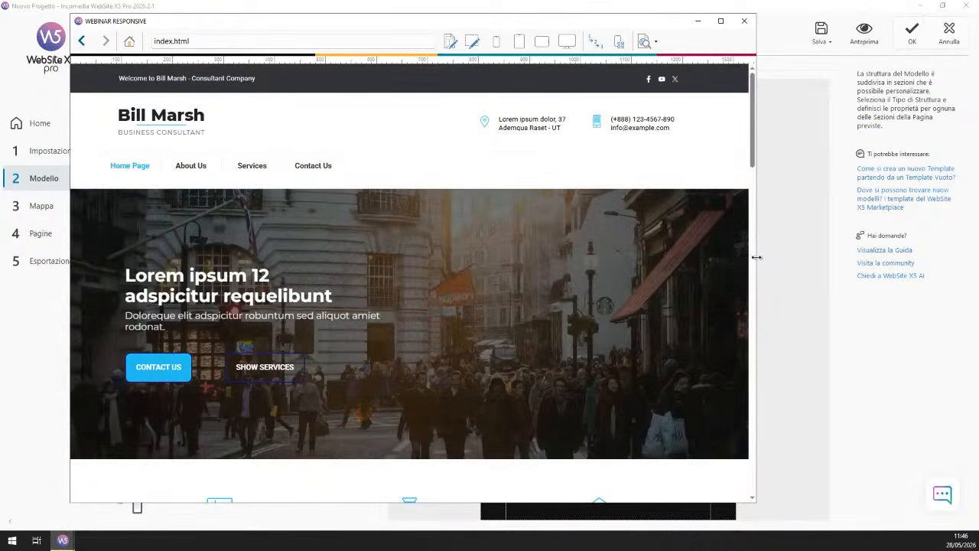
{"action": "left_click_drag", "start_coordinate": [757, 256], "coordinate": [384, 224]}
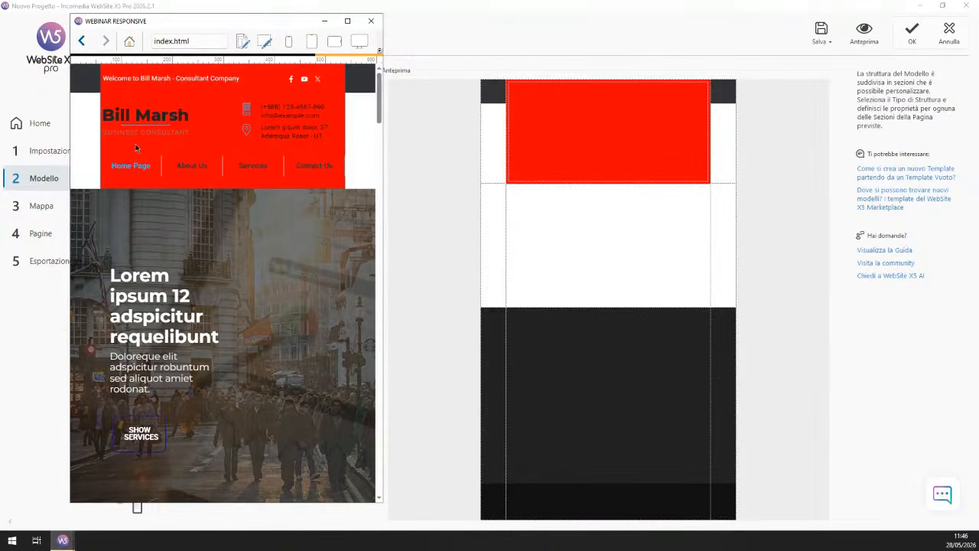
Step: Widen and close the preview, and set the Header's background colour back to Trasparente in the view between 720 px and 480 px
{"action": "left_click_drag", "start_coordinate": [385, 173], "coordinate": [811, 173]}
{"action": "left_click", "coordinate": [799, 21]}
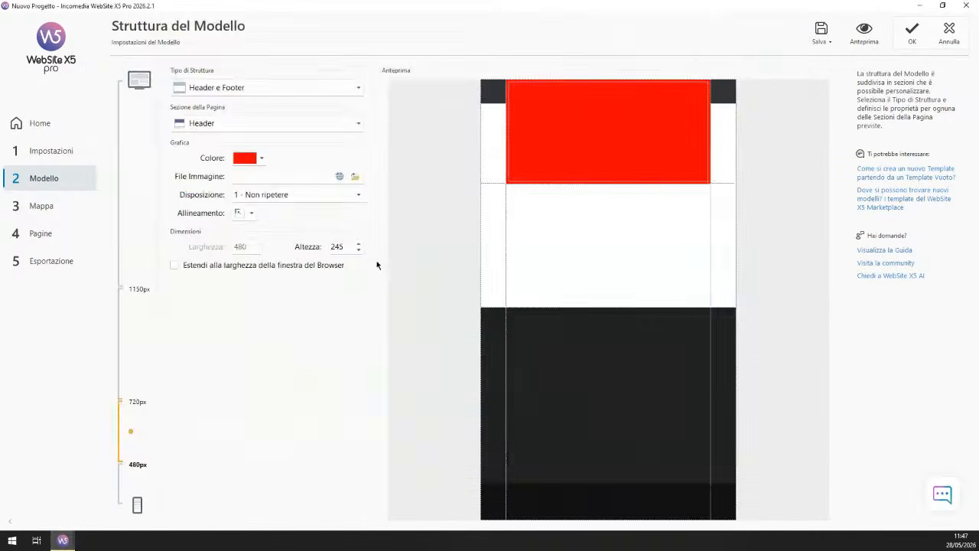
{"action": "left_click", "coordinate": [260, 159]}
{"action": "left_click", "coordinate": [271, 180]}
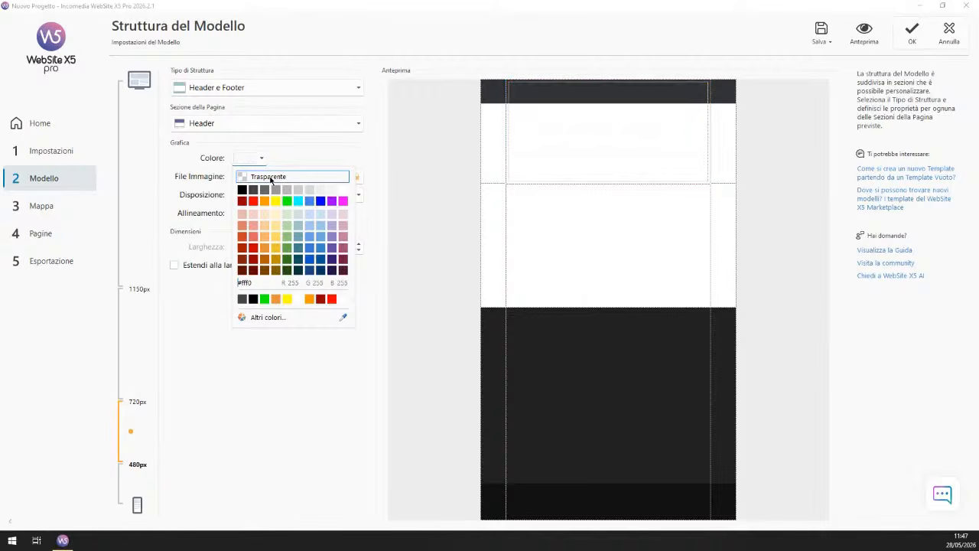
{"action": "left_click", "coordinate": [241, 433]}
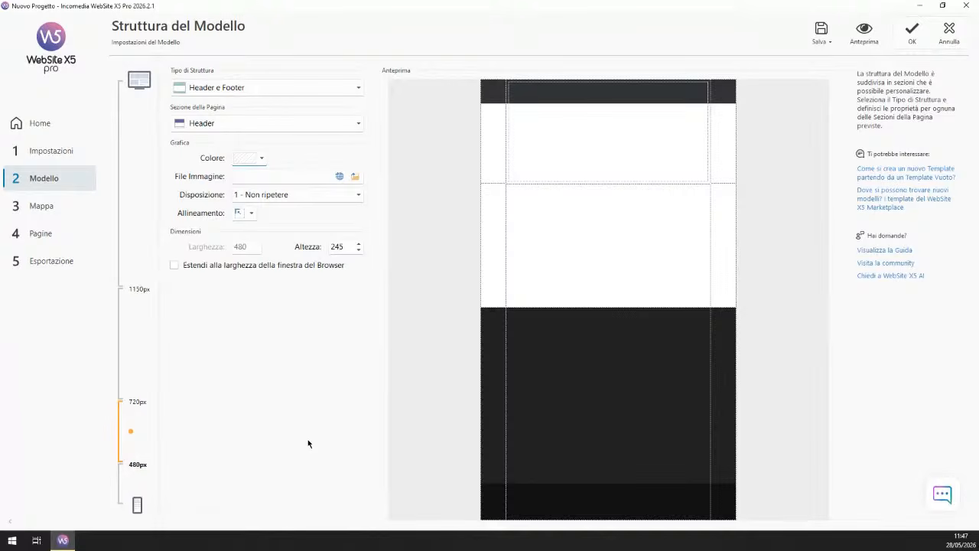
Step: Return to the desktop view of the template structure, confirm the settings and open Contenuto del Modello
{"action": "left_click", "coordinate": [140, 348]}
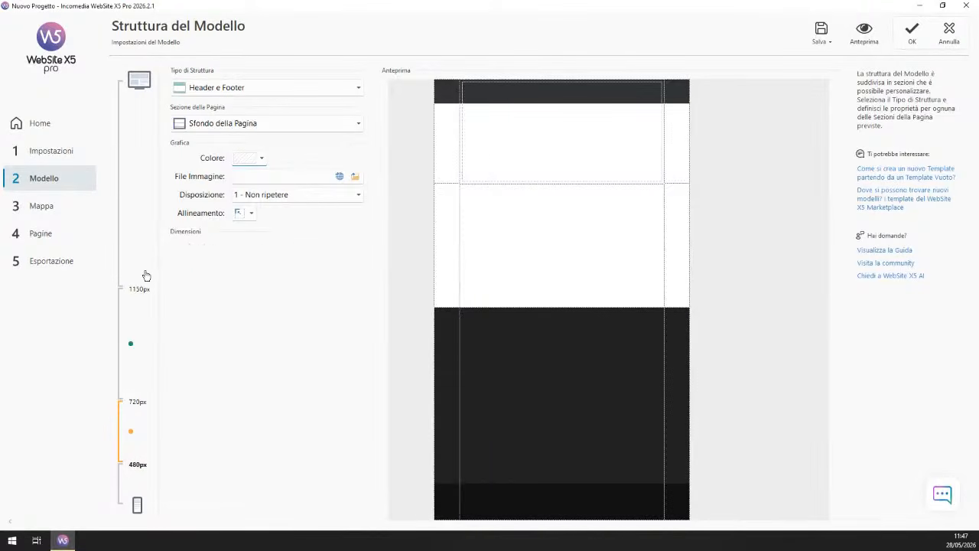
{"action": "left_click", "coordinate": [137, 248]}
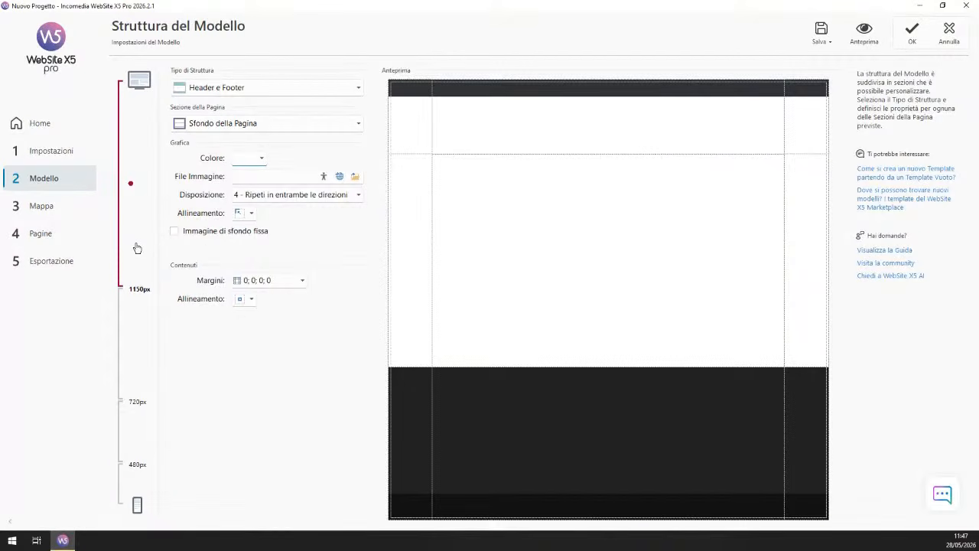
{"action": "left_click", "coordinate": [914, 31]}
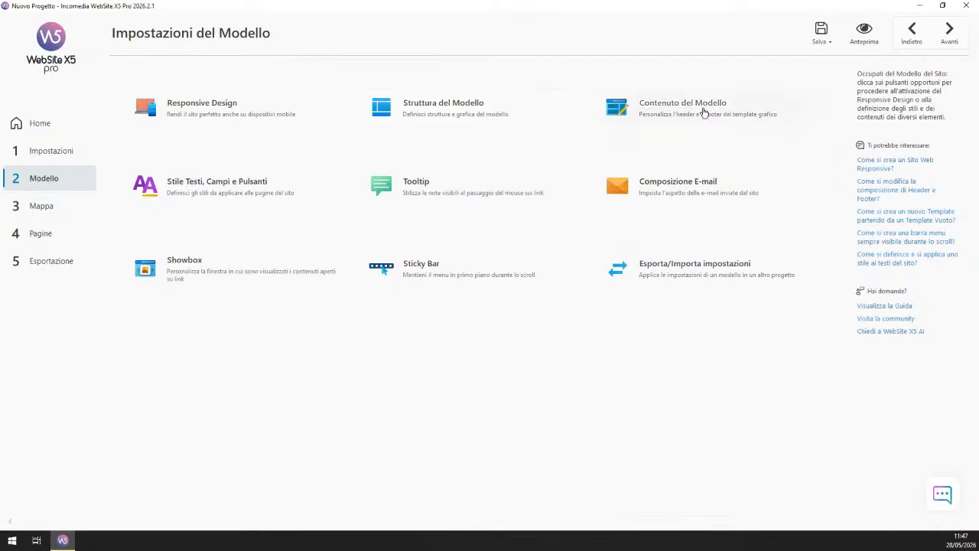
{"action": "left_click", "coordinate": [812, 124]}
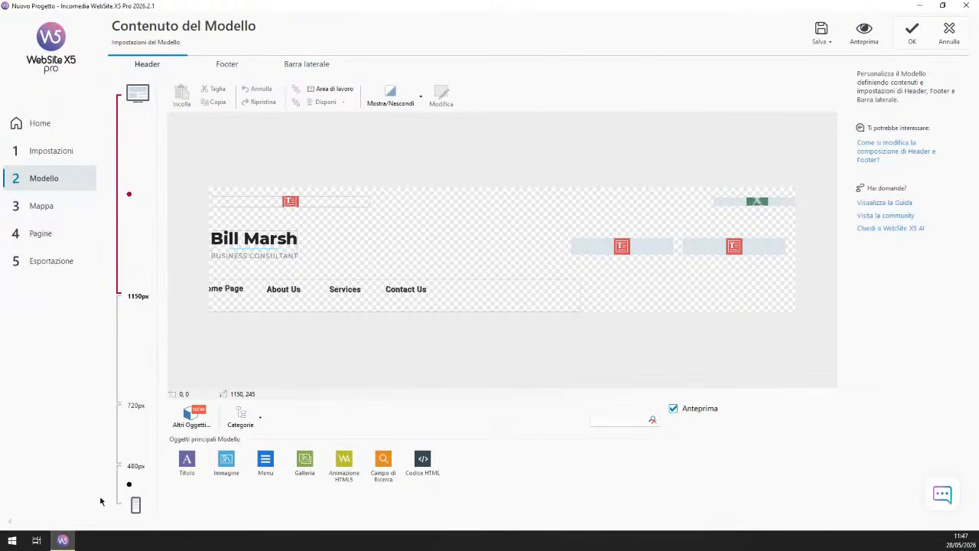
Step: Compare the arrangement of the header objects across the desktop, 720 px, 480 px and smartphone views
{"action": "left_click", "coordinate": [130, 433]}
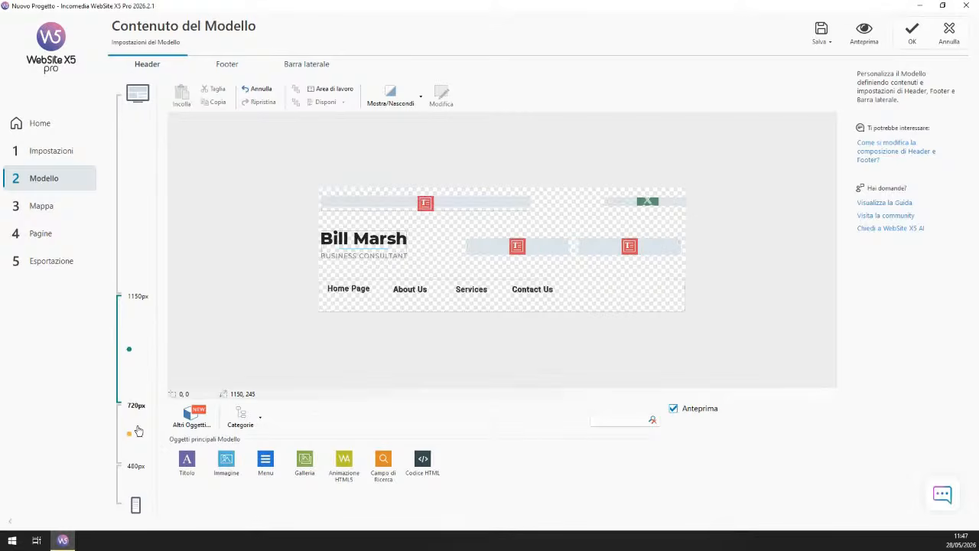
{"action": "left_click", "coordinate": [130, 487]}
{"action": "left_click", "coordinate": [143, 255]}
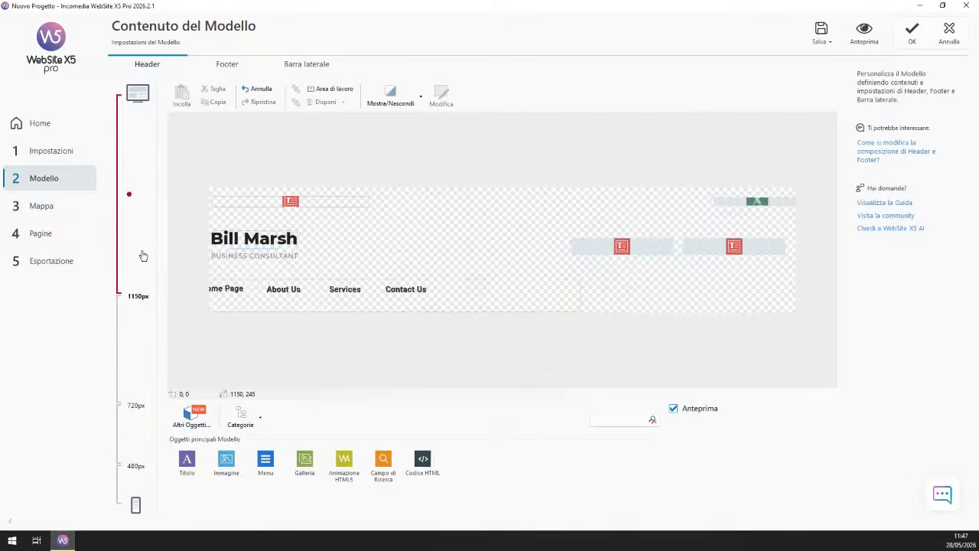
{"action": "left_click", "coordinate": [138, 338]}
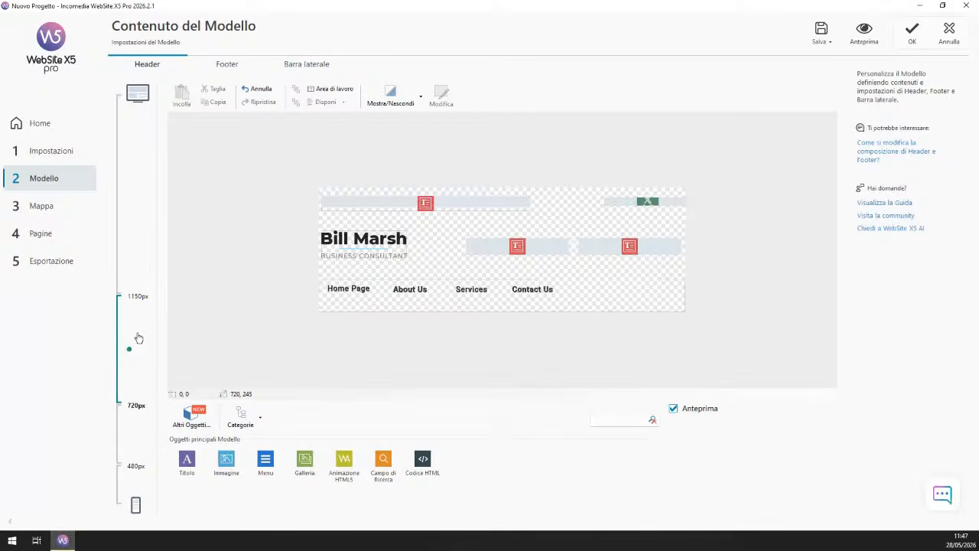
{"action": "left_click", "coordinate": [135, 254]}
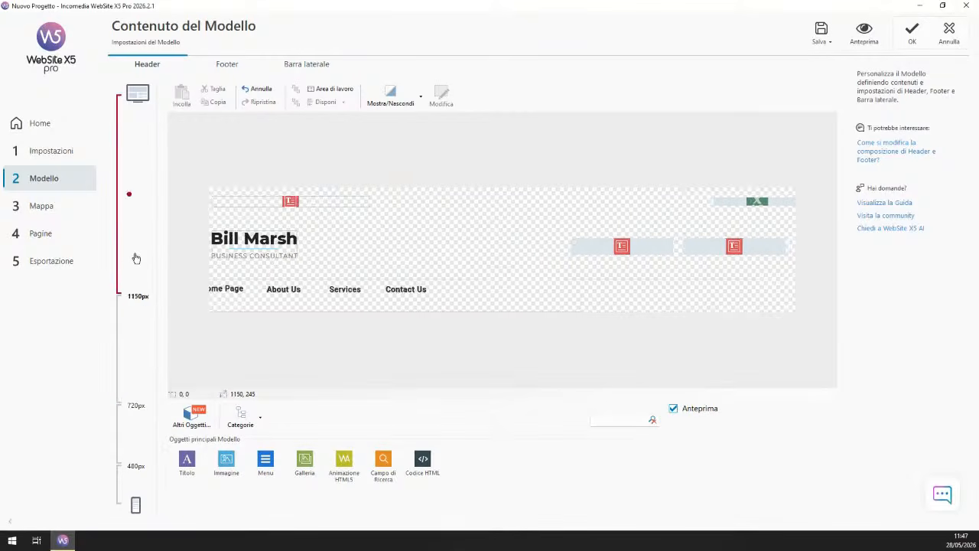
{"action": "left_click", "coordinate": [134, 342]}
{"action": "left_click", "coordinate": [132, 435]}
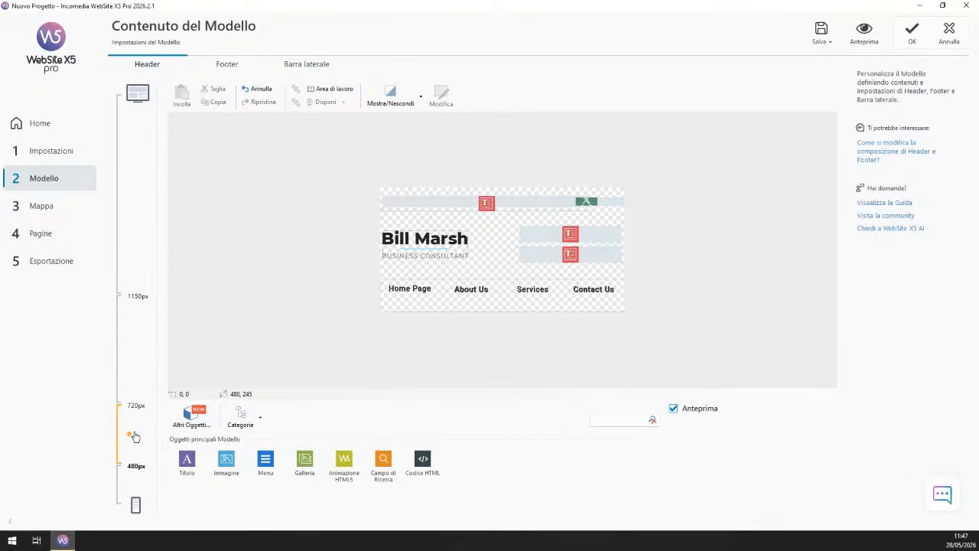
{"action": "left_click", "coordinate": [133, 484]}
{"action": "left_click", "coordinate": [136, 259]}
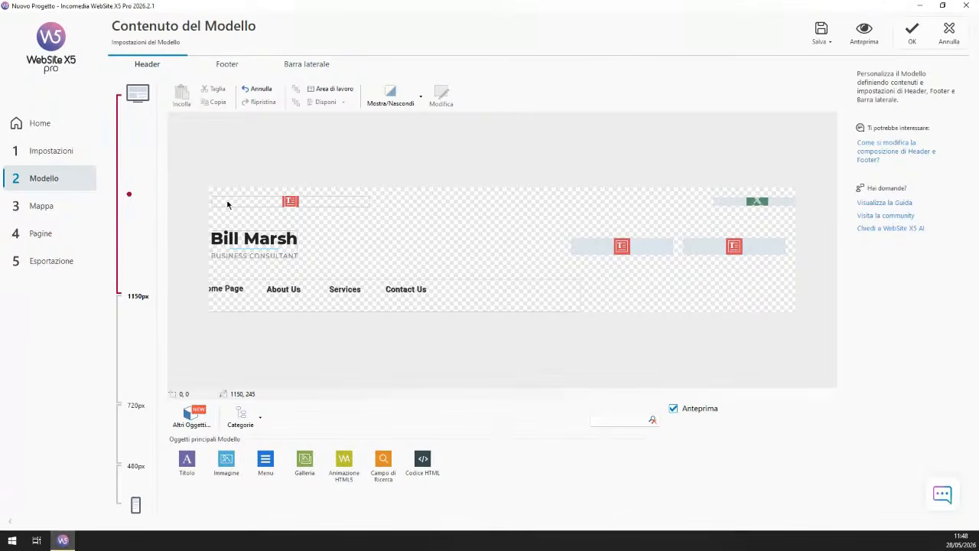
Step: Alternate between the desktop and 720 px views to examine how each header object's position and size differ
{"action": "left_click", "coordinate": [140, 384]}
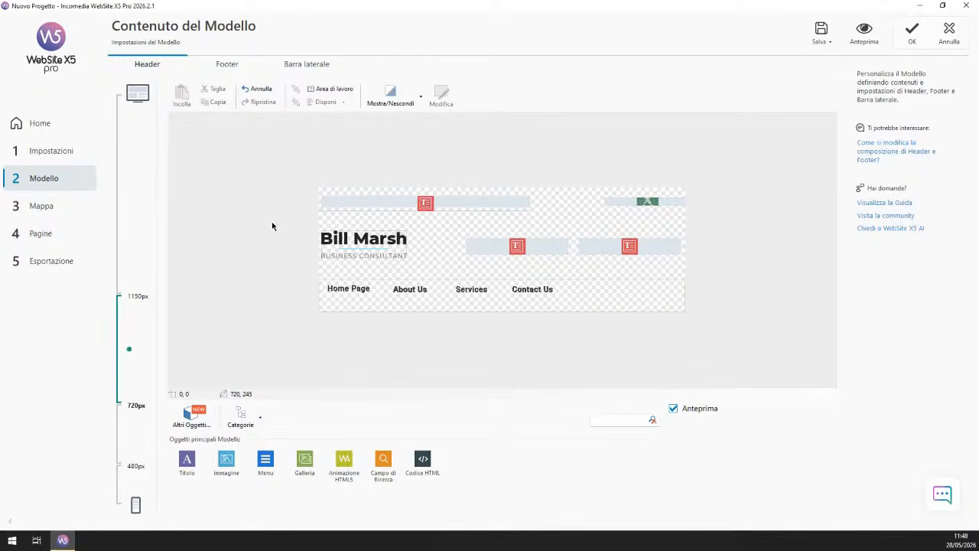
{"action": "left_click", "coordinate": [148, 216]}
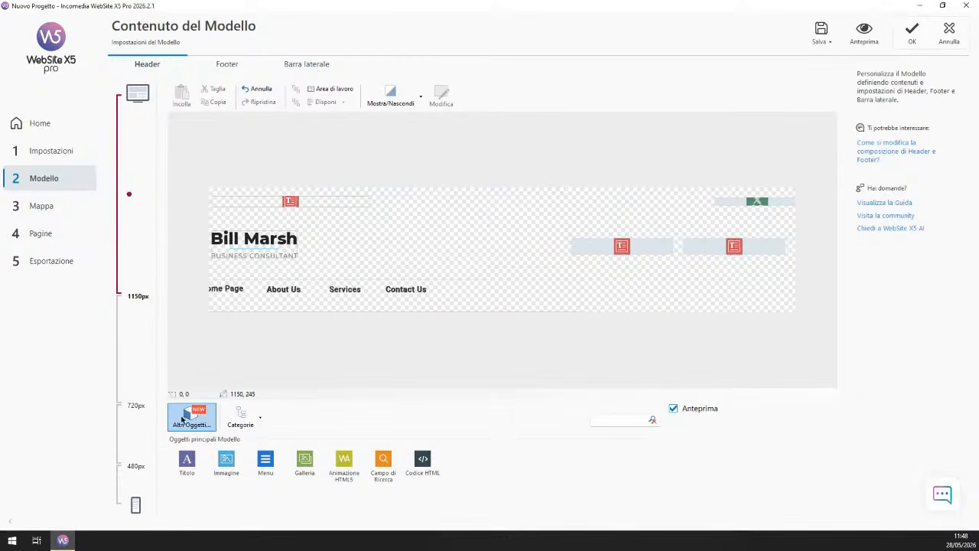
{"action": "left_click", "coordinate": [145, 366]}
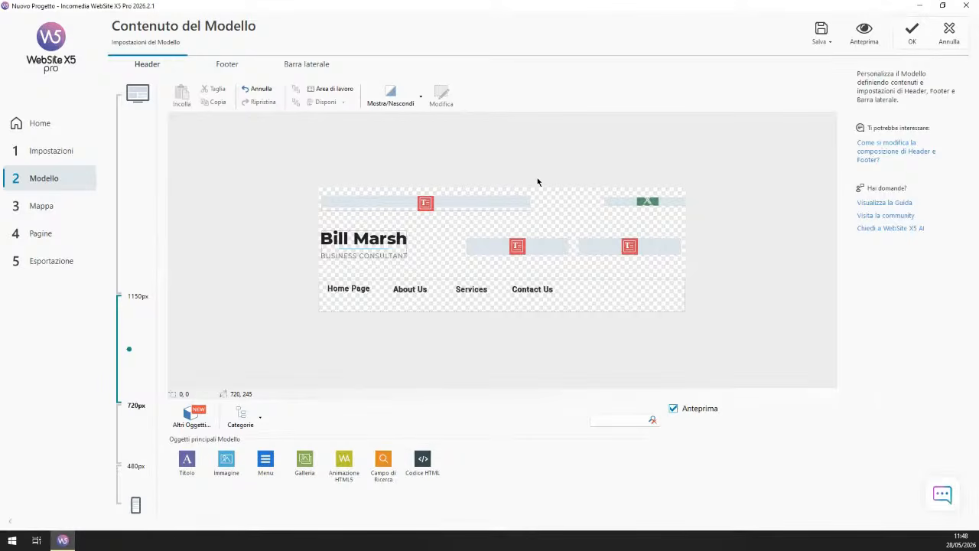
{"action": "left_click", "coordinate": [129, 227]}
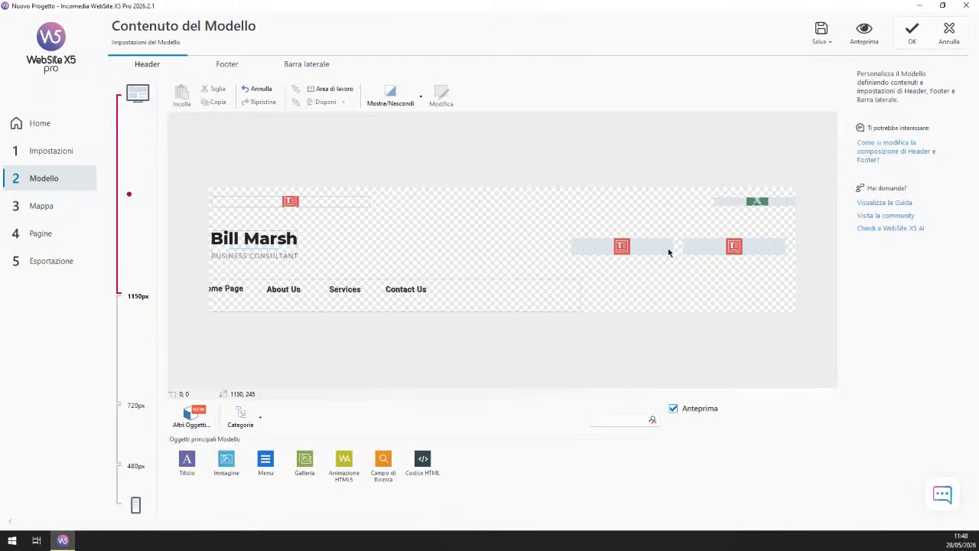
{"action": "left_click", "coordinate": [135, 345]}
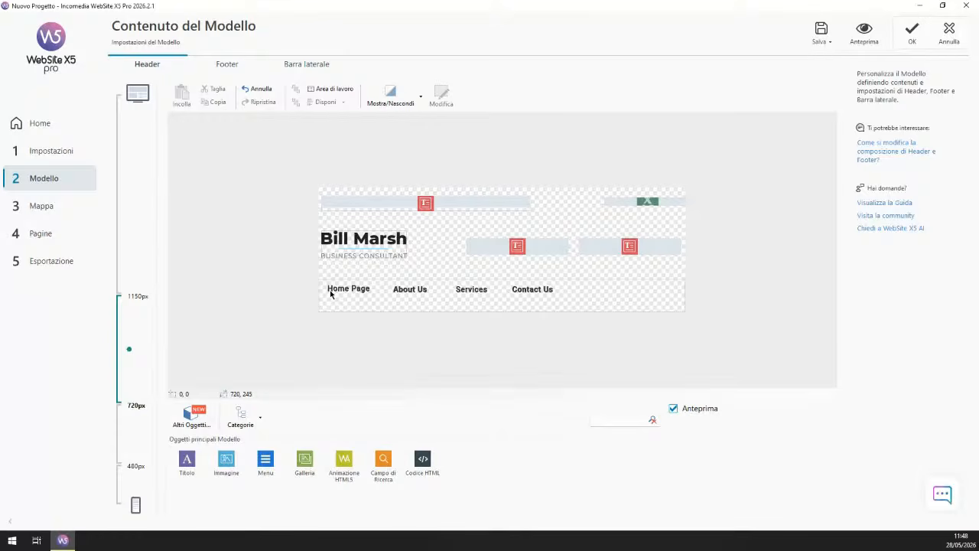
{"action": "left_click", "coordinate": [138, 237]}
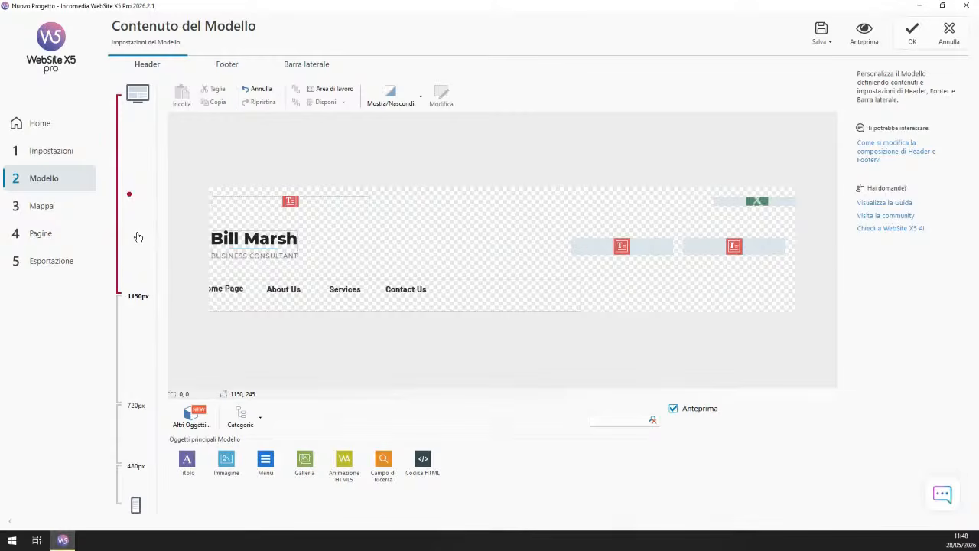
{"action": "left_click", "coordinate": [129, 350]}
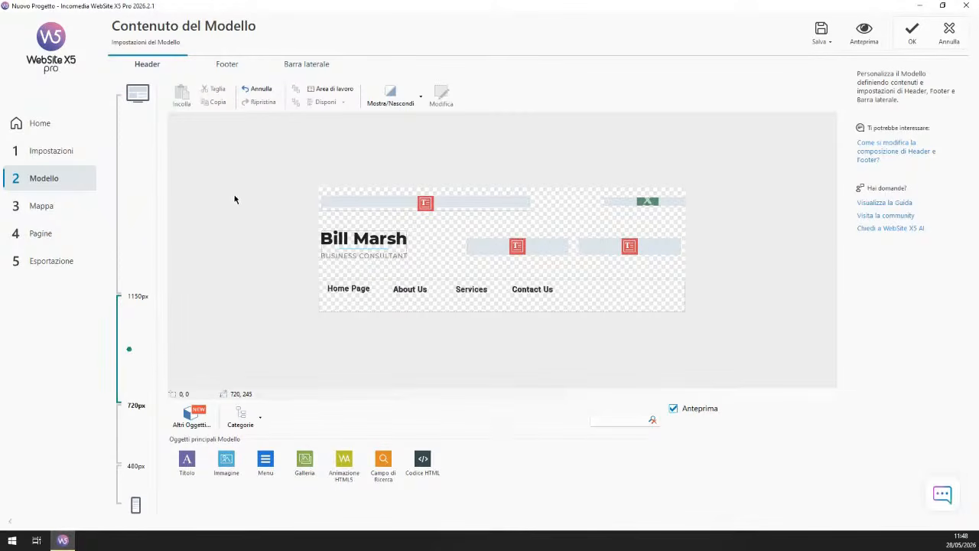
{"action": "left_click", "coordinate": [148, 264]}
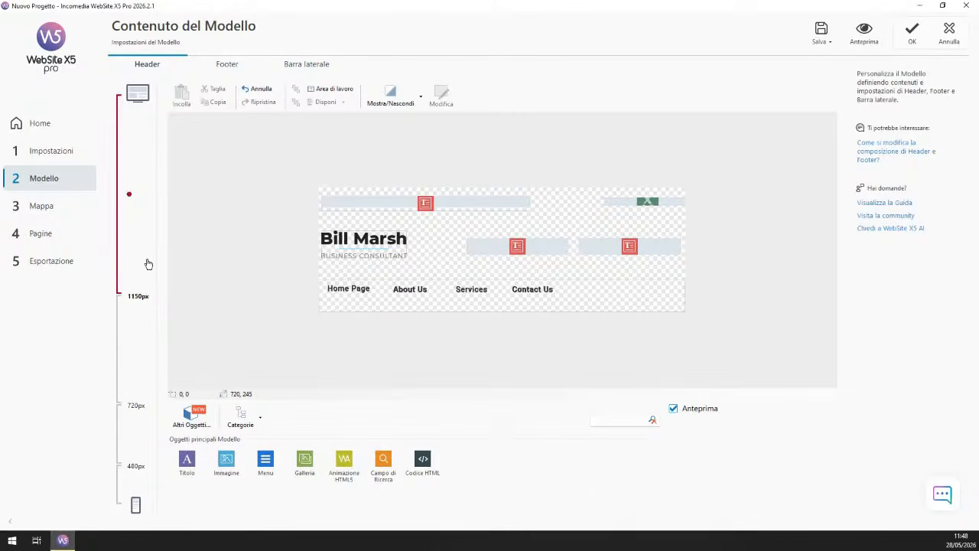
{"action": "left_click", "coordinate": [146, 349]}
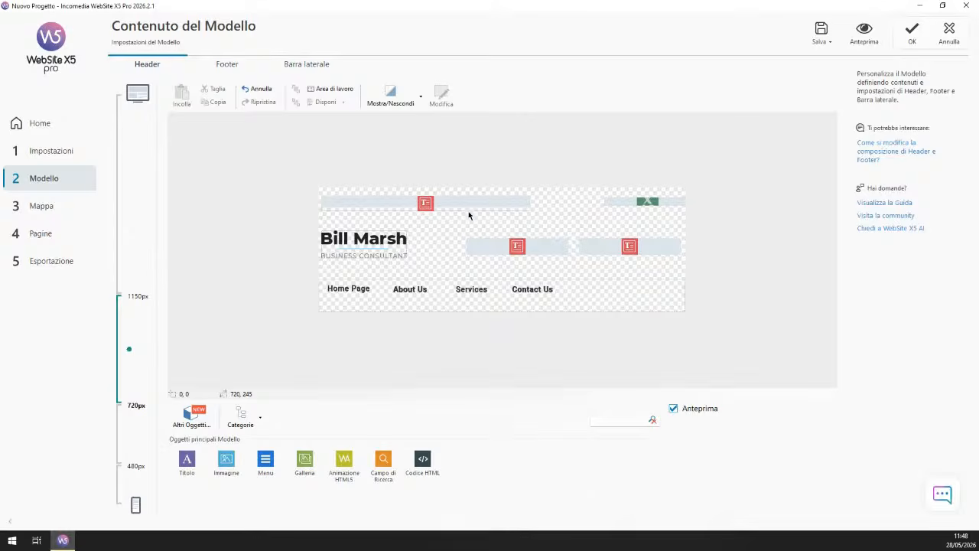
Step: Select the Social Icons object in the 720 px header, examine the header in the narrower views, and return to the desktop view
{"action": "left_click", "coordinate": [652, 203]}
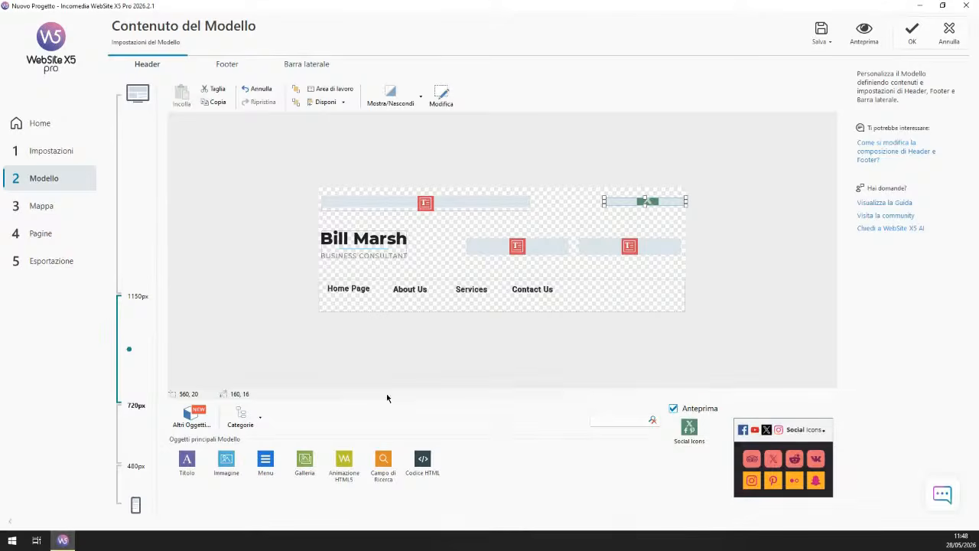
{"action": "left_click", "coordinate": [131, 436]}
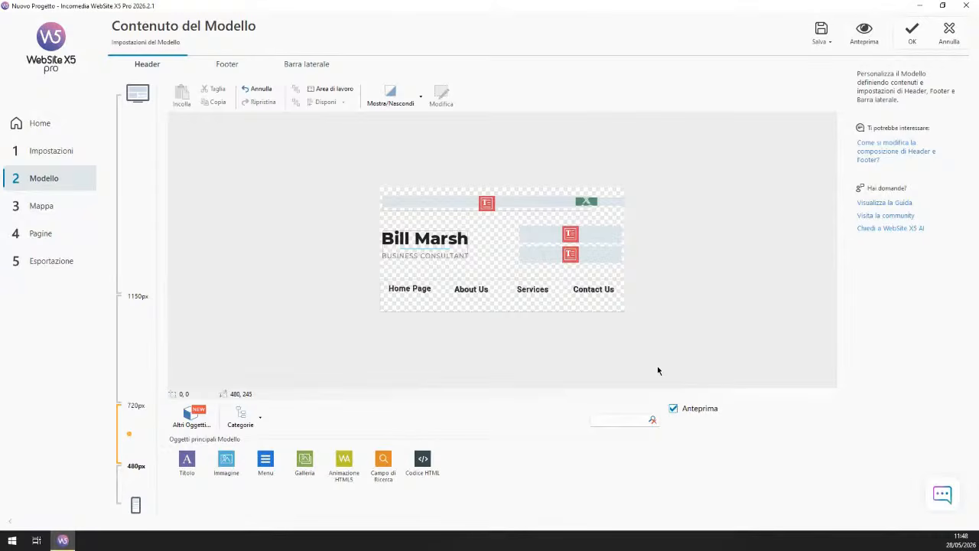
{"action": "left_click", "coordinate": [131, 481]}
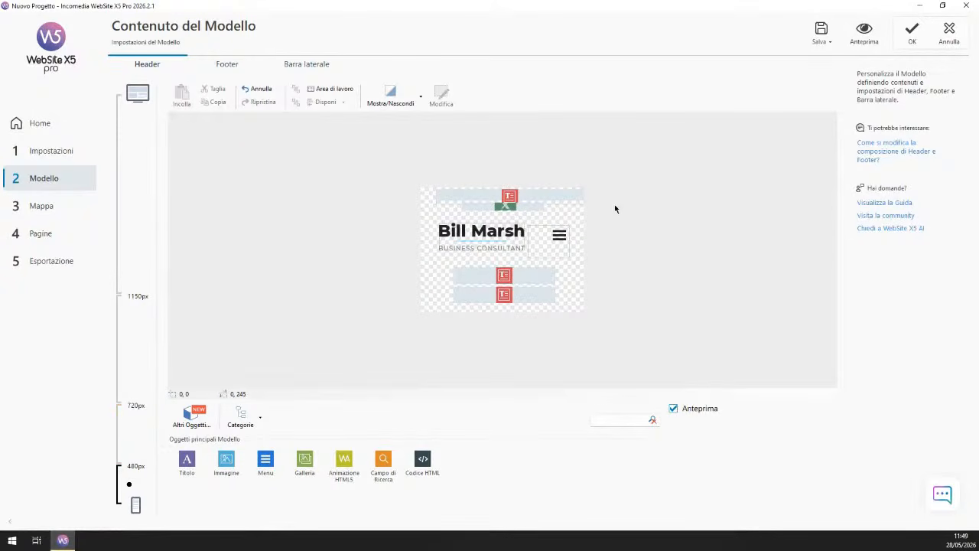
{"action": "left_click", "coordinate": [142, 434]}
{"action": "left_click", "coordinate": [142, 343]}
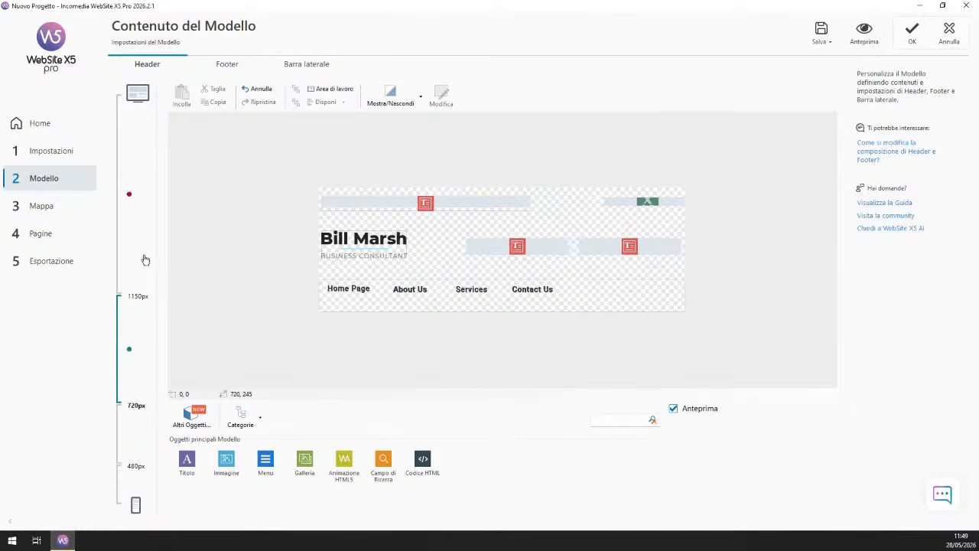
{"action": "left_click", "coordinate": [144, 260]}
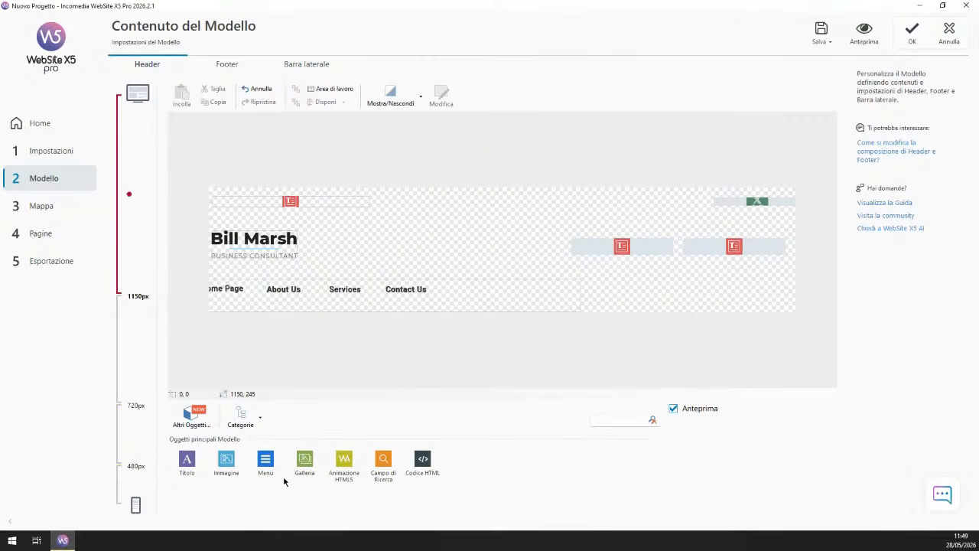
Step: Insert an Immagine object of 110 × 90 into the desktop header at about 430, 20 and open its settings
{"action": "left_click_drag", "start_coordinate": [228, 466], "coordinate": [468, 218]}
{"action": "left_click_drag", "start_coordinate": [505, 192], "coordinate": [484, 198]}
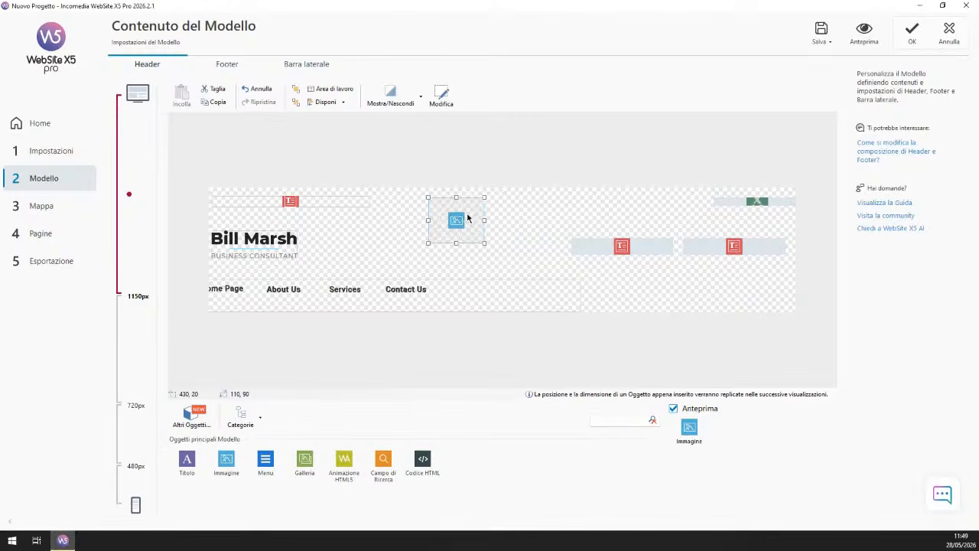
{"action": "double_click", "coordinate": [456, 220]}
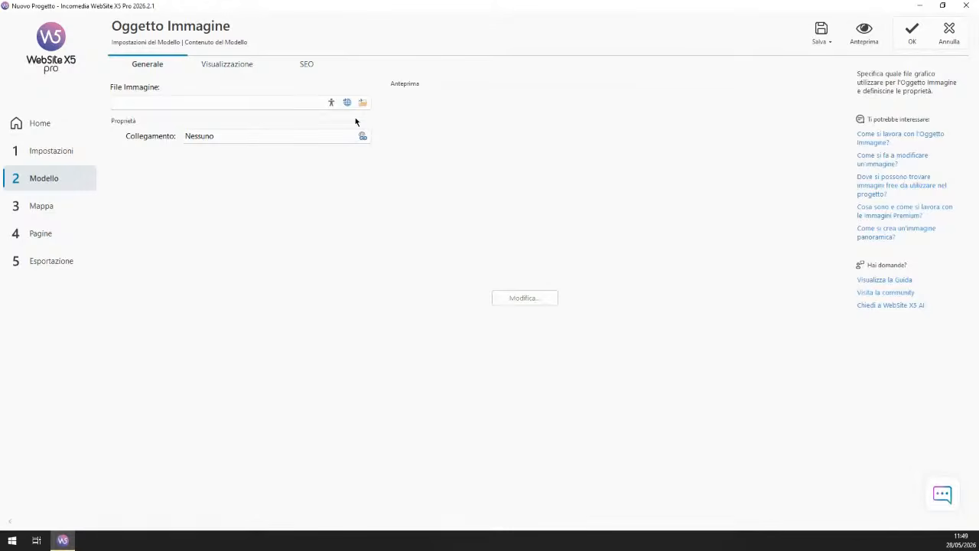
Step: Assign the hot dog illustration from an online "bbq" search filtered to Illustrazioni, and move the image object to 480, 10 in the header
{"action": "left_click", "coordinate": [346, 103]}
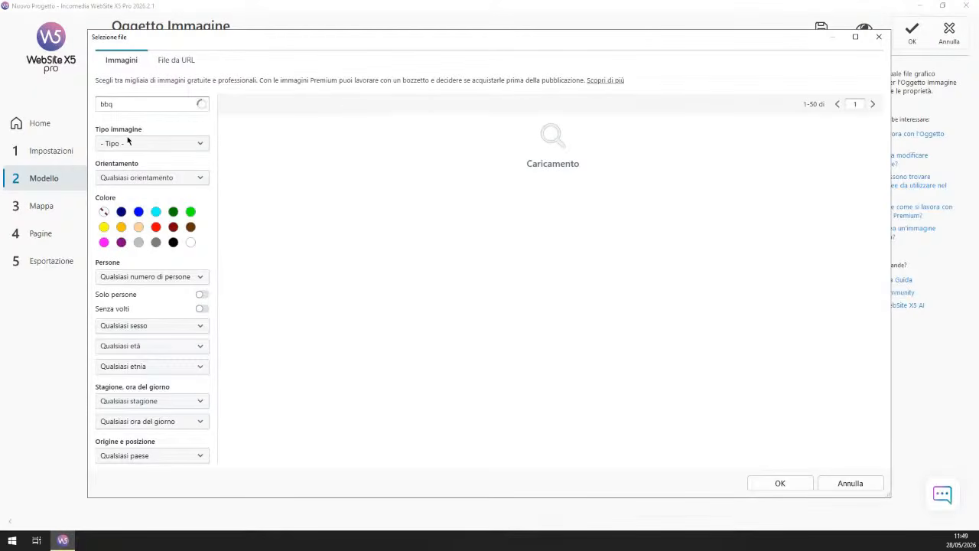
{"action": "left_click", "coordinate": [140, 145]}
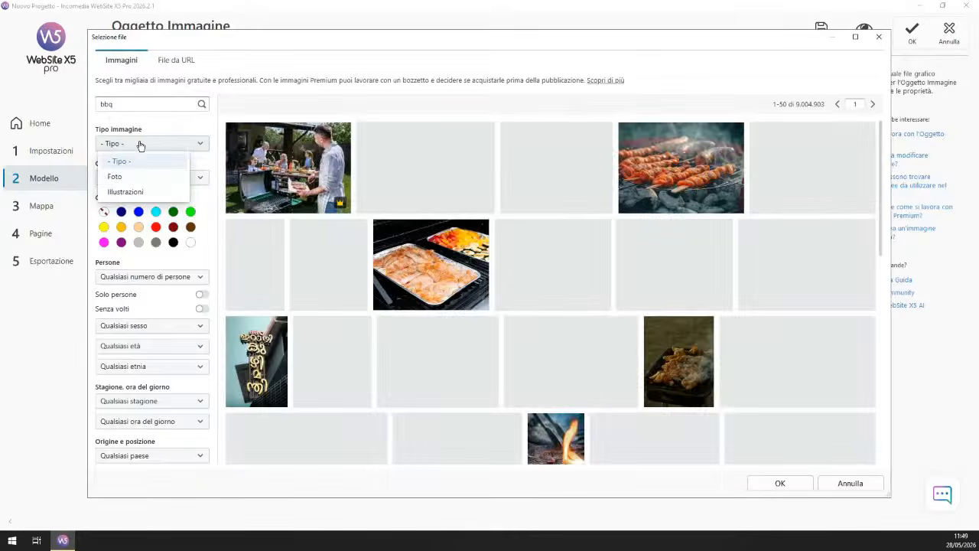
{"action": "left_click", "coordinate": [144, 190]}
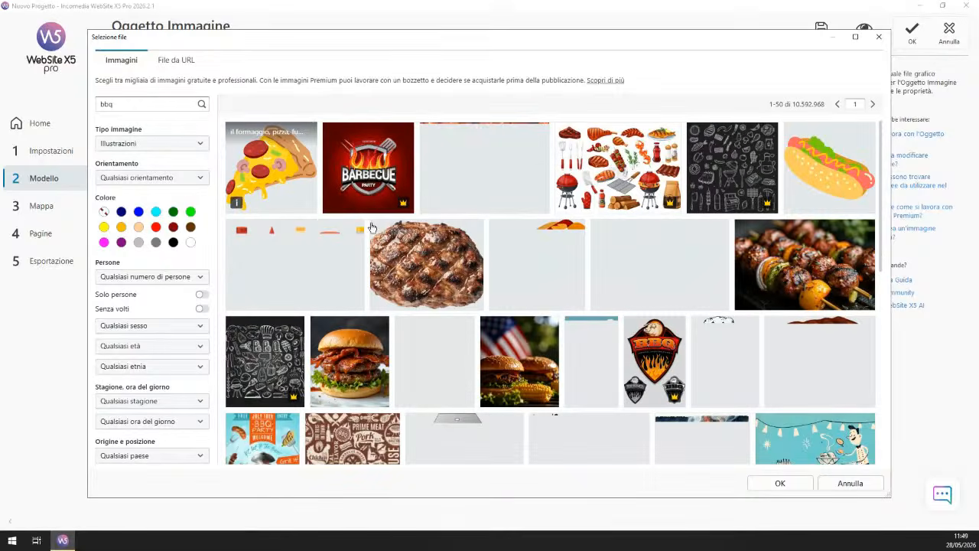
{"action": "double_click", "coordinate": [816, 171]}
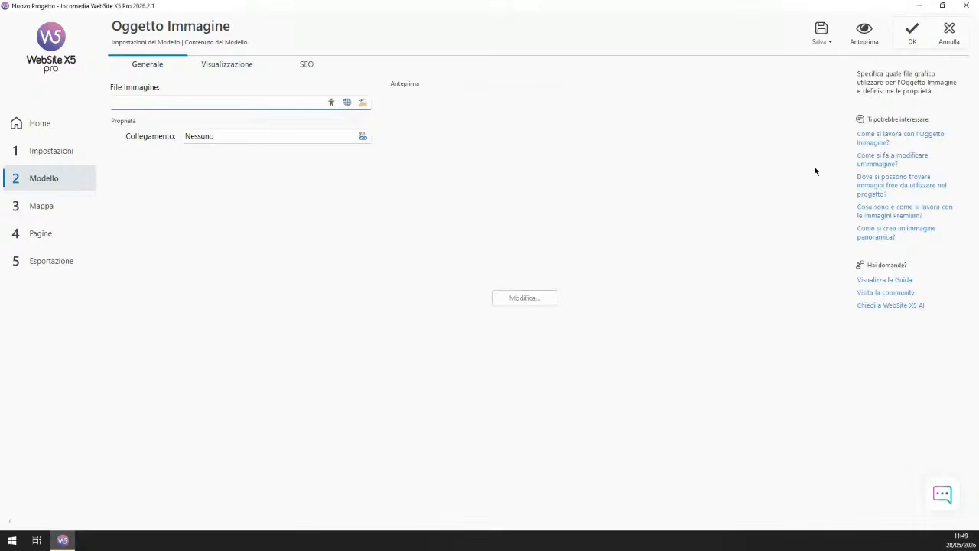
{"action": "left_click", "coordinate": [912, 32]}
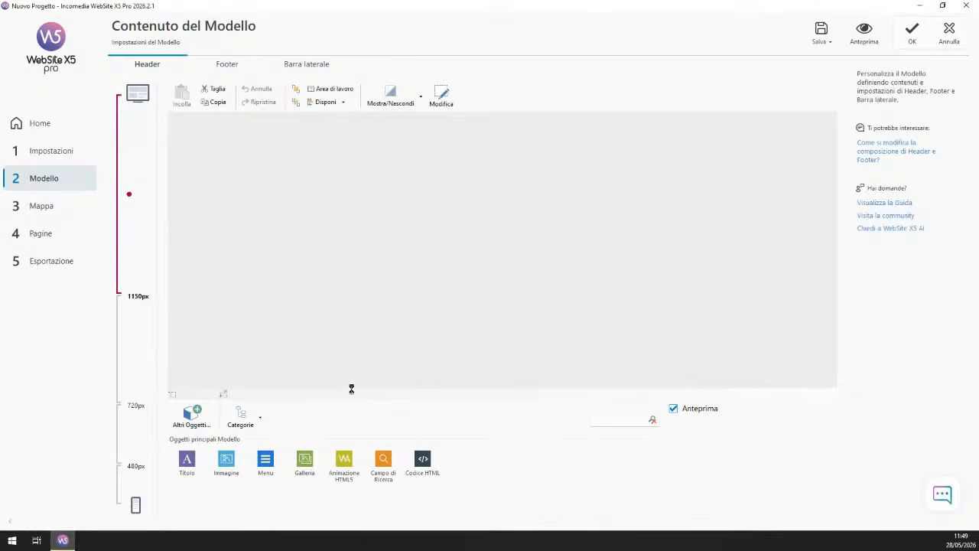
{"action": "left_click_drag", "start_coordinate": [459, 231], "coordinate": [485, 227]}
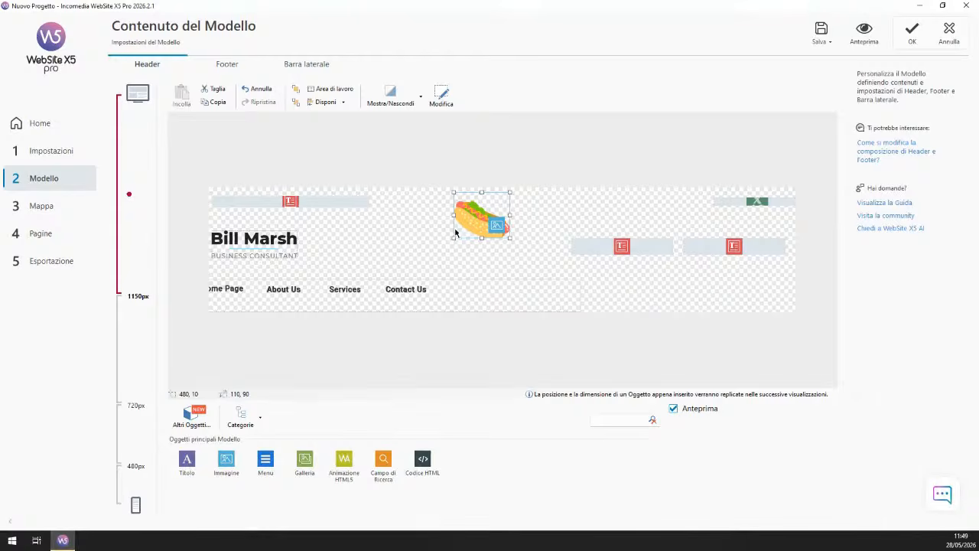
Step: Move the hot dog image to 1020, 150 in the desktop header and to 430, 0 in the 720 px header
{"action": "left_click_drag", "start_coordinate": [481, 229], "coordinate": [756, 302]}
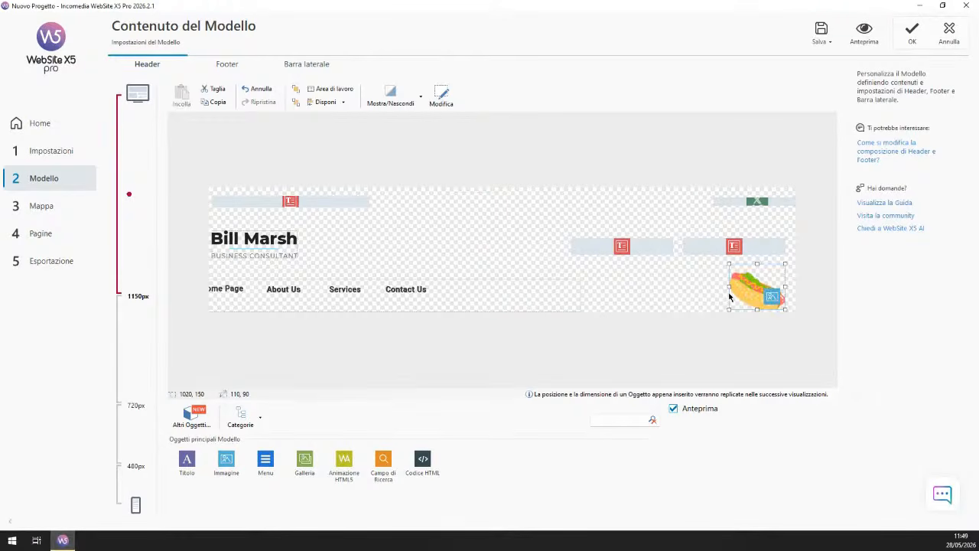
{"action": "left_click", "coordinate": [145, 358]}
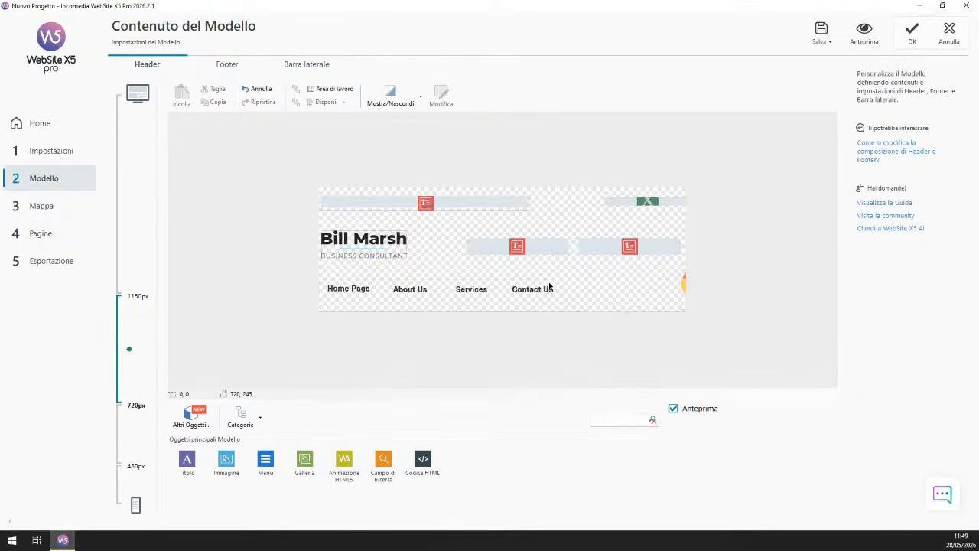
{"action": "left_click", "coordinate": [711, 273]}
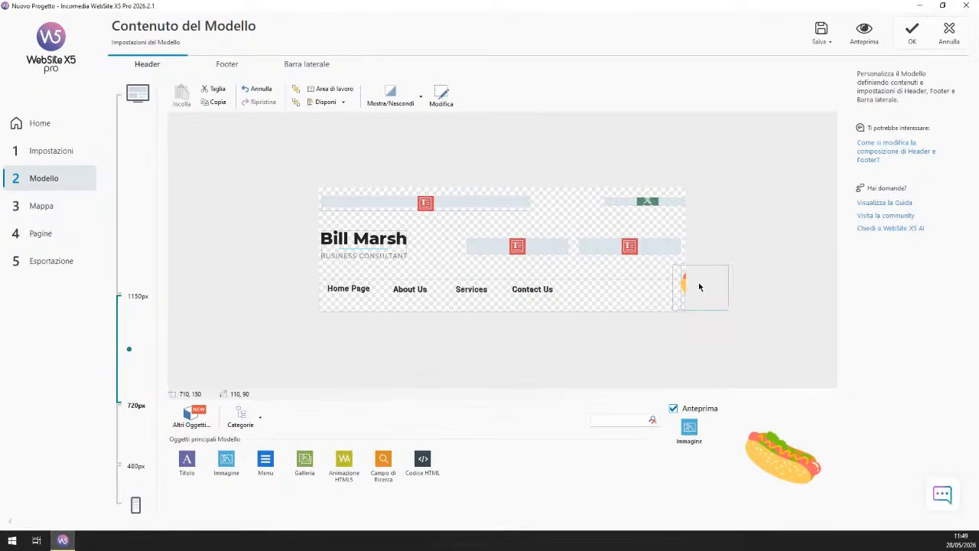
{"action": "left_click_drag", "start_coordinate": [697, 285], "coordinate": [574, 213]}
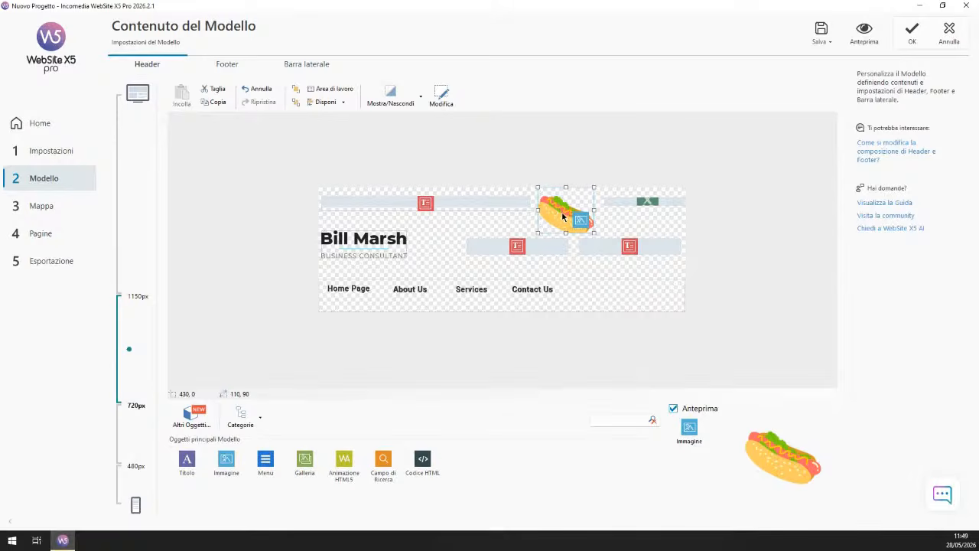
Step: Move the hot dog image to 180, 70 in the 480 px header, between the logo and the contact texts
{"action": "left_click", "coordinate": [134, 436]}
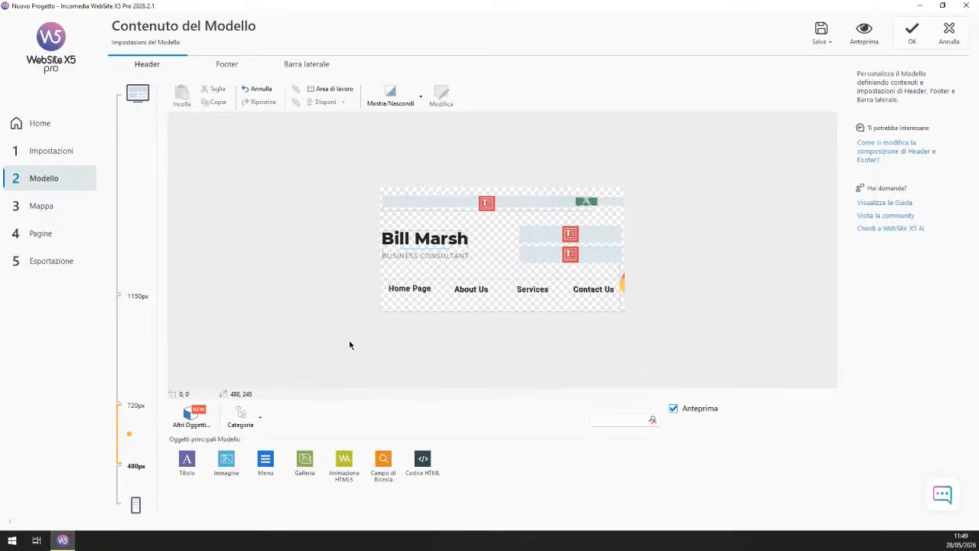
{"action": "left_click", "coordinate": [617, 285]}
{"action": "left_click_drag", "start_coordinate": [473, 246], "coordinate": [486, 247]}
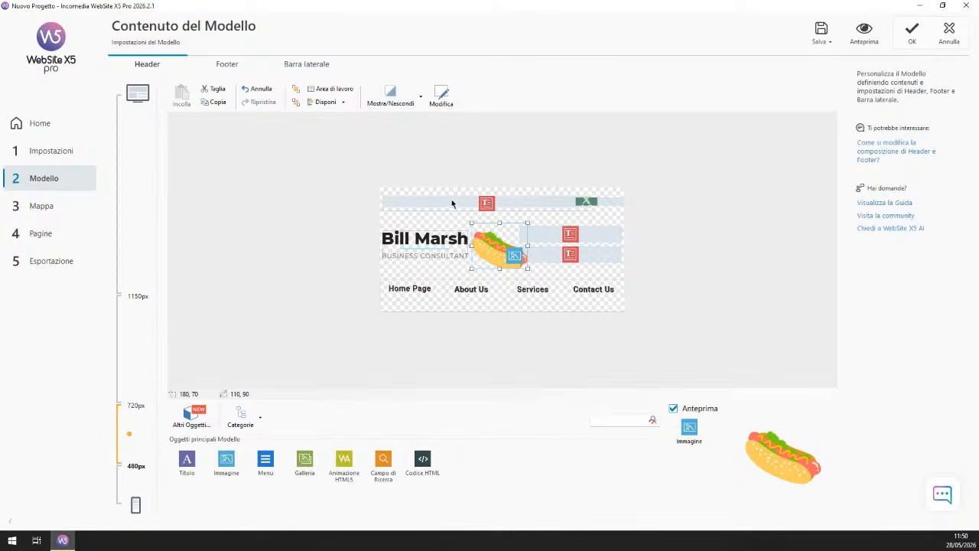
Step: Hide the hot dog image in the 480 px header view and in all narrower views
{"action": "right_click", "coordinate": [494, 249]}
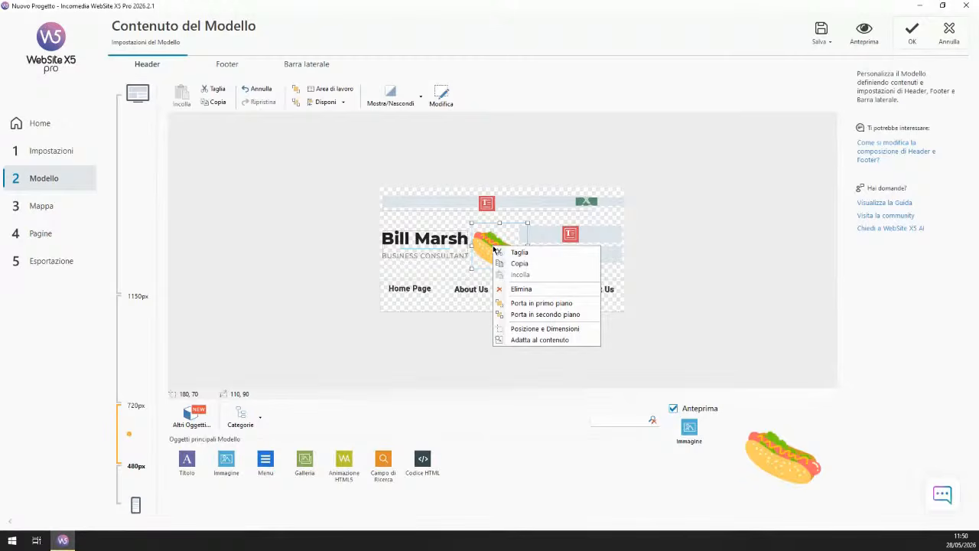
{"action": "left_click", "coordinate": [492, 250]}
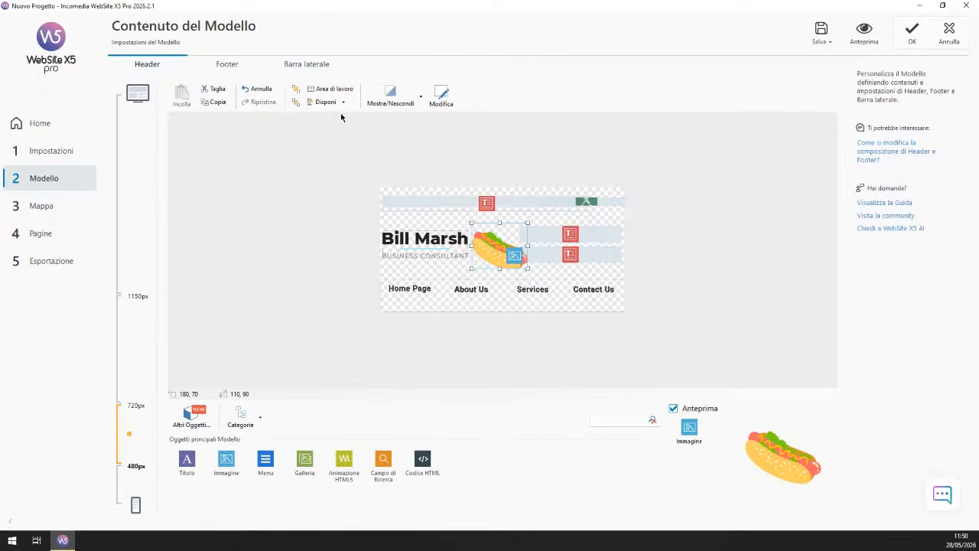
{"action": "left_click", "coordinate": [421, 98]}
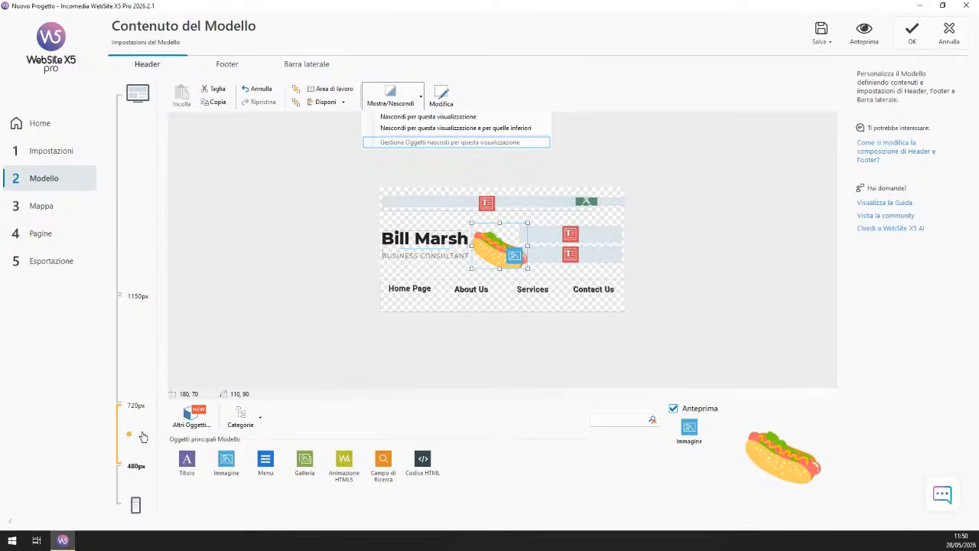
{"action": "left_click", "coordinate": [452, 120]}
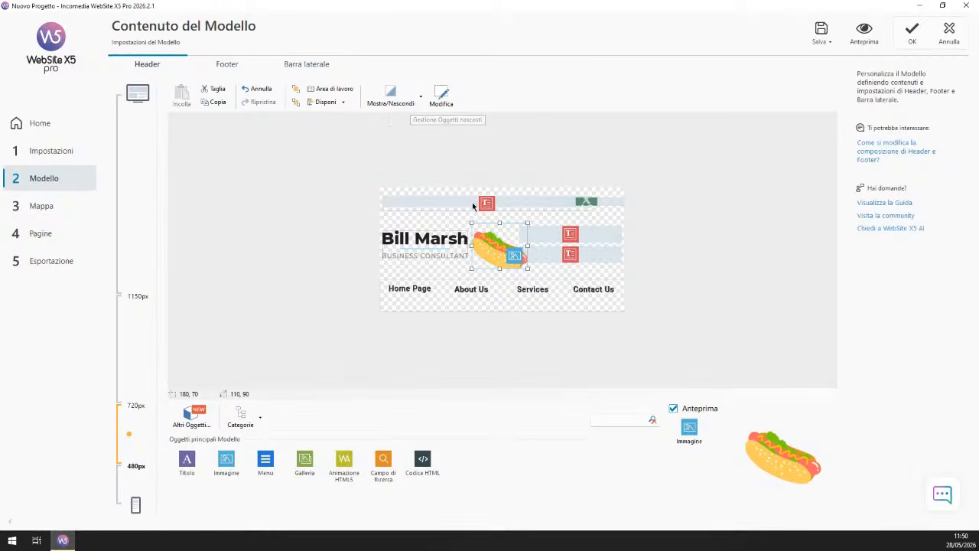
{"action": "left_click", "coordinate": [420, 98]}
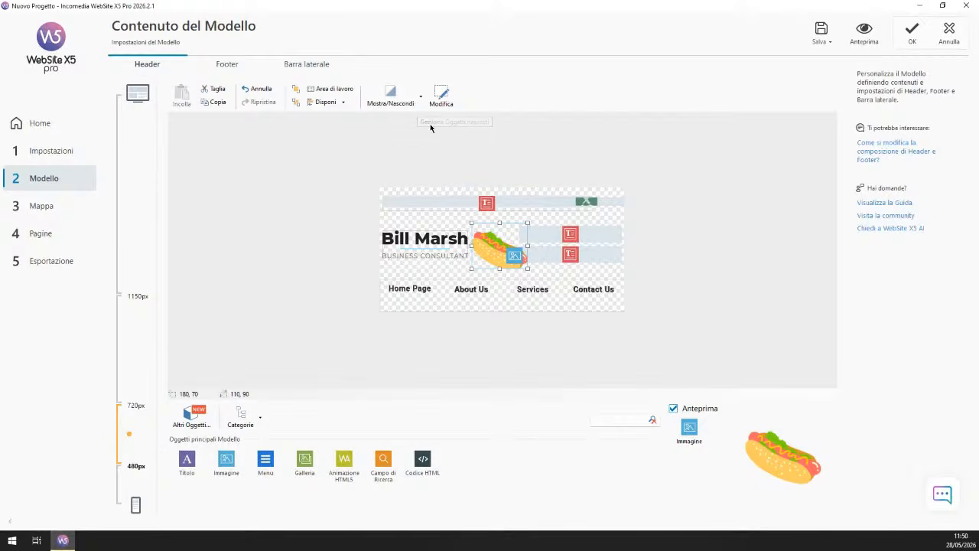
{"action": "left_click", "coordinate": [421, 99]}
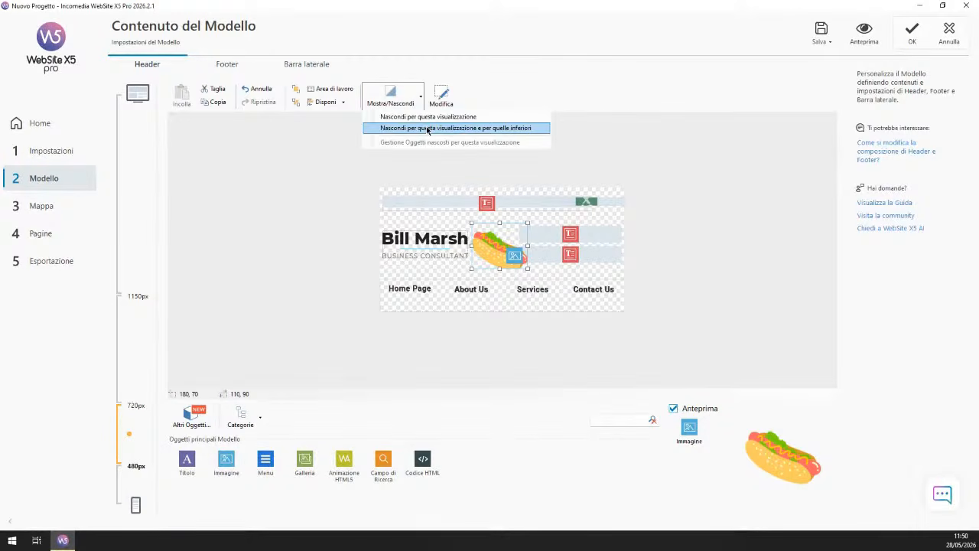
{"action": "left_click", "coordinate": [426, 128]}
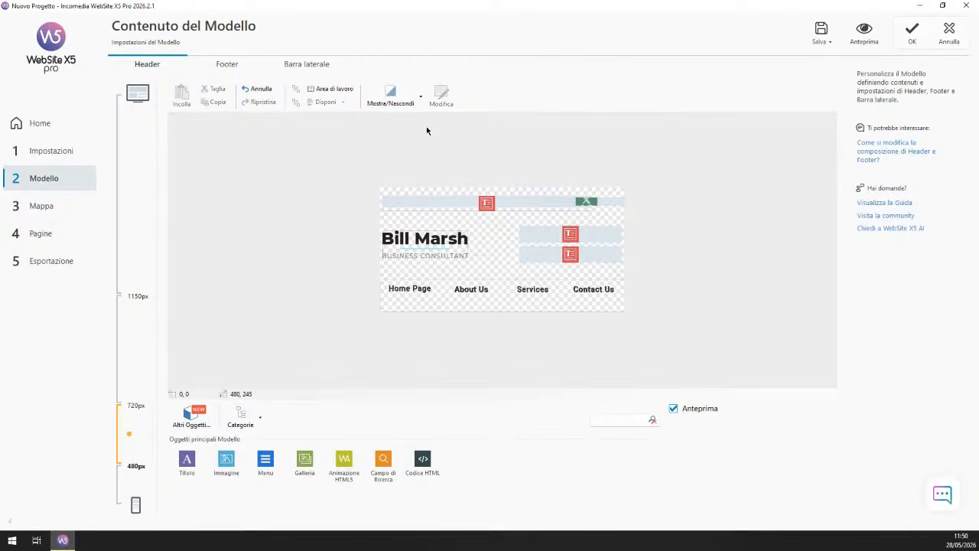
Step: Compare the header across the breakpoint views and check the hot dog image in the site preview at desktop width
{"action": "left_click", "coordinate": [134, 355]}
{"action": "left_click", "coordinate": [149, 241]}
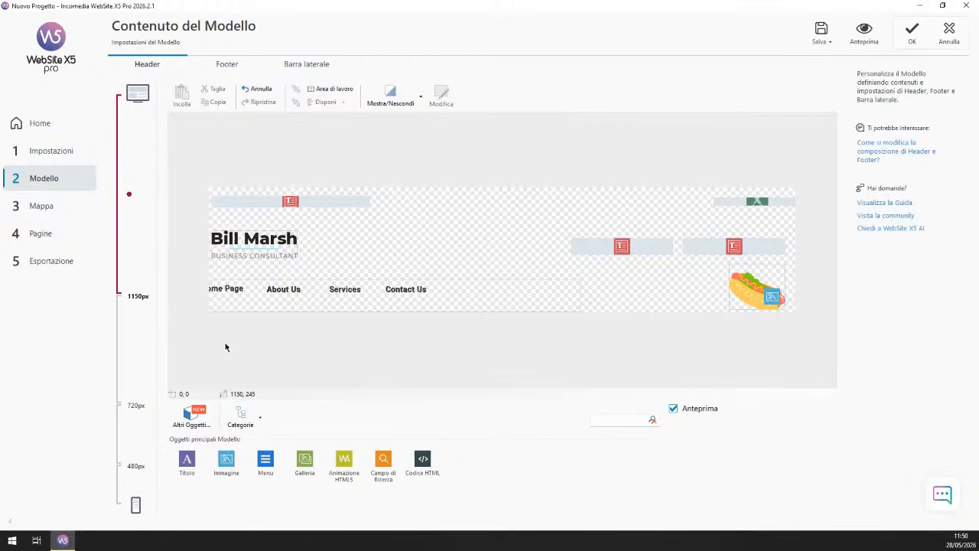
{"action": "left_click", "coordinate": [136, 348]}
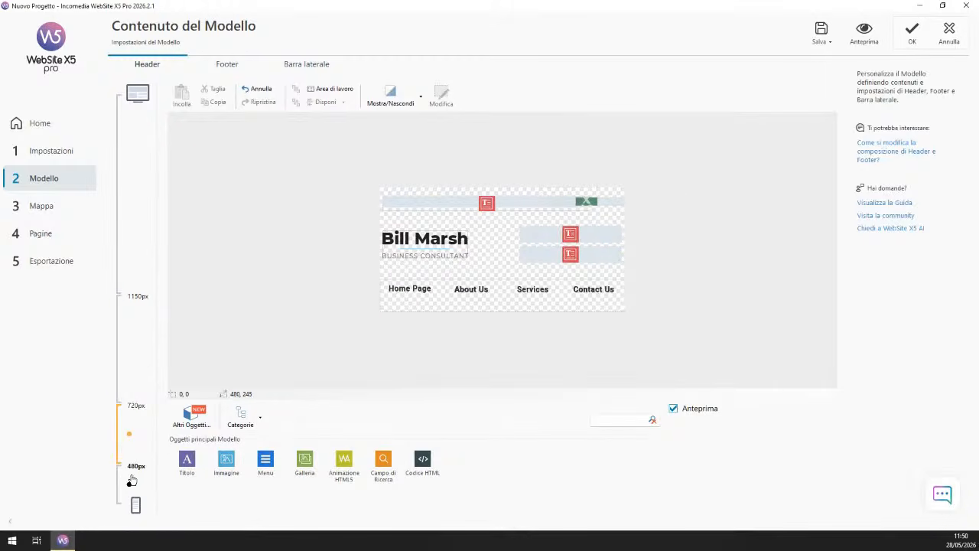
{"action": "left_click", "coordinate": [145, 244]}
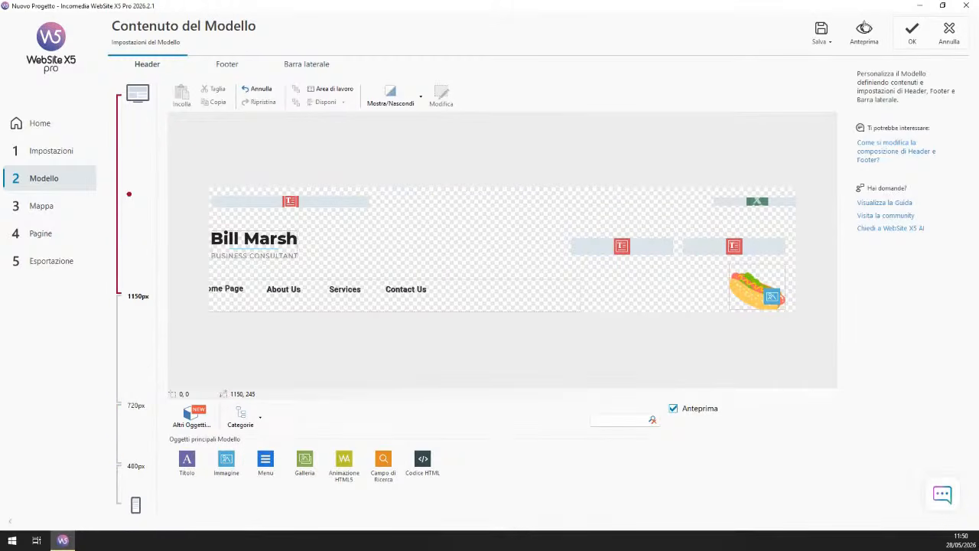
{"action": "left_click", "coordinate": [864, 30]}
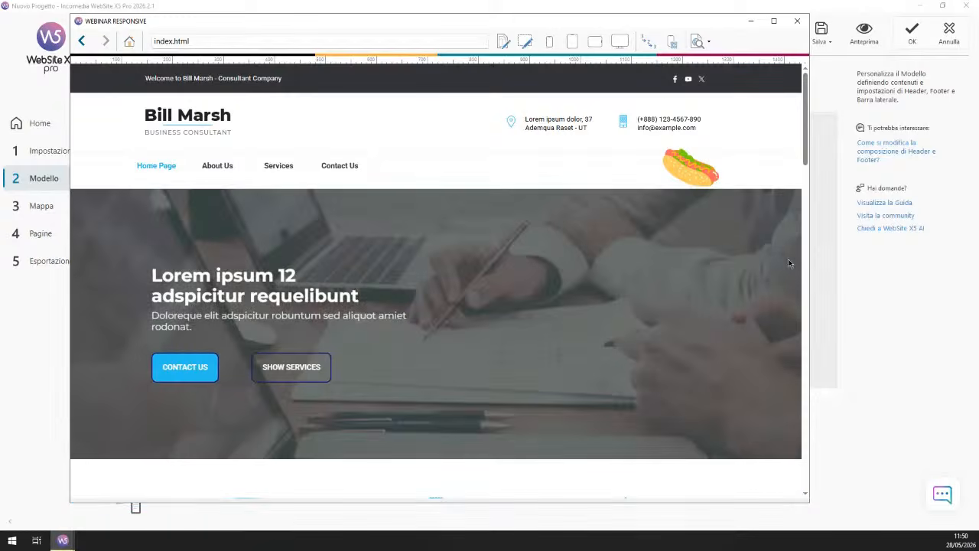
{"action": "left_click_drag", "start_coordinate": [809, 252], "coordinate": [823, 223]}
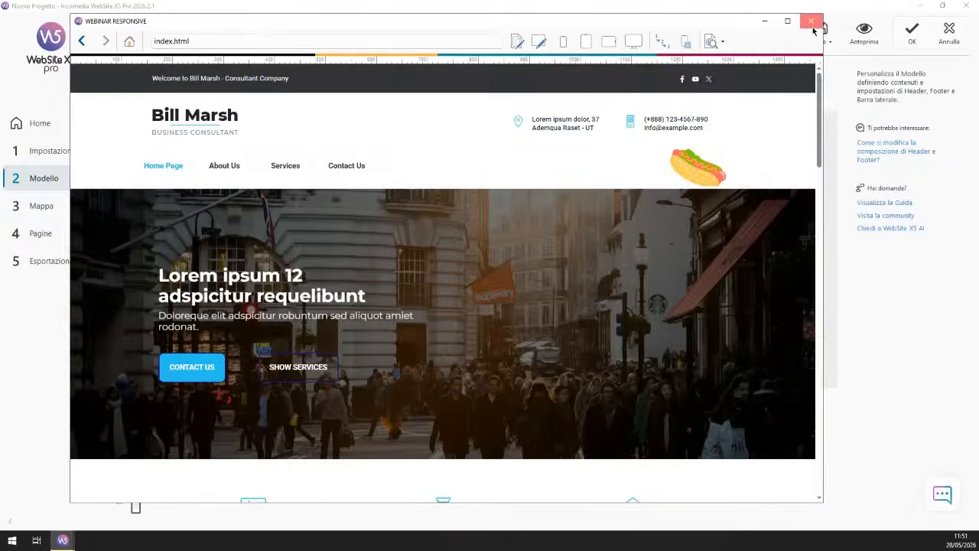
{"action": "left_click", "coordinate": [809, 21]}
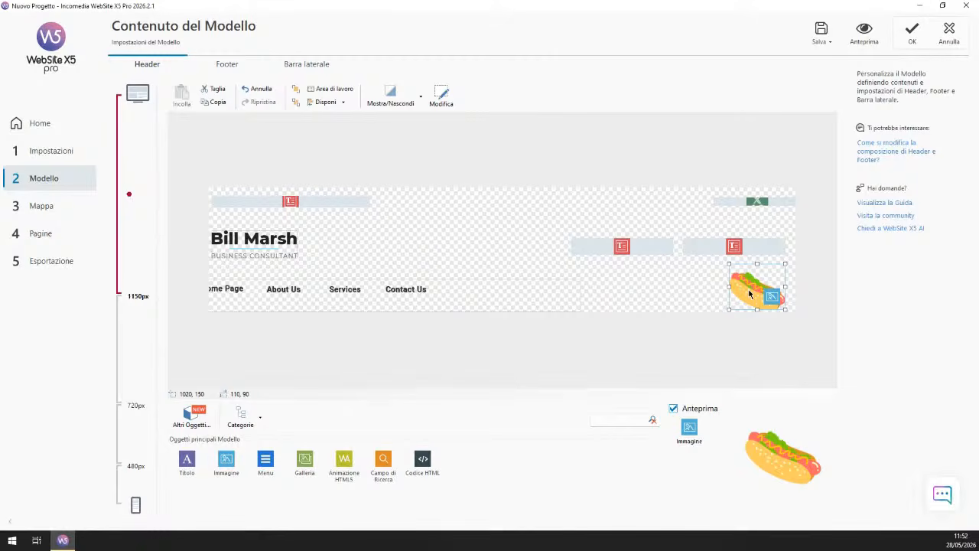
Step: Review the visibility options for the hot dog image in the desktop header and compare the narrower views
{"action": "left_click", "coordinate": [421, 102]}
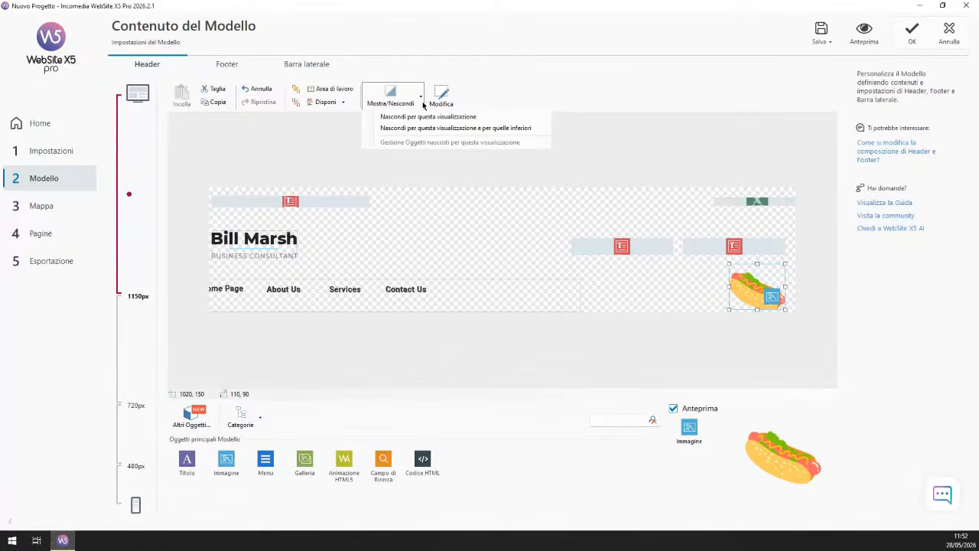
{"action": "left_click", "coordinate": [423, 105]}
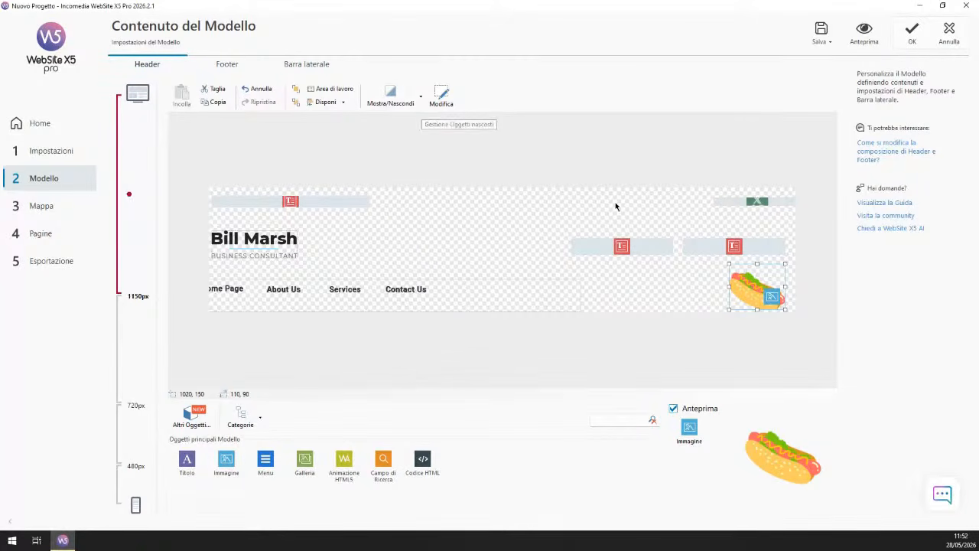
{"action": "left_click", "coordinate": [128, 433]}
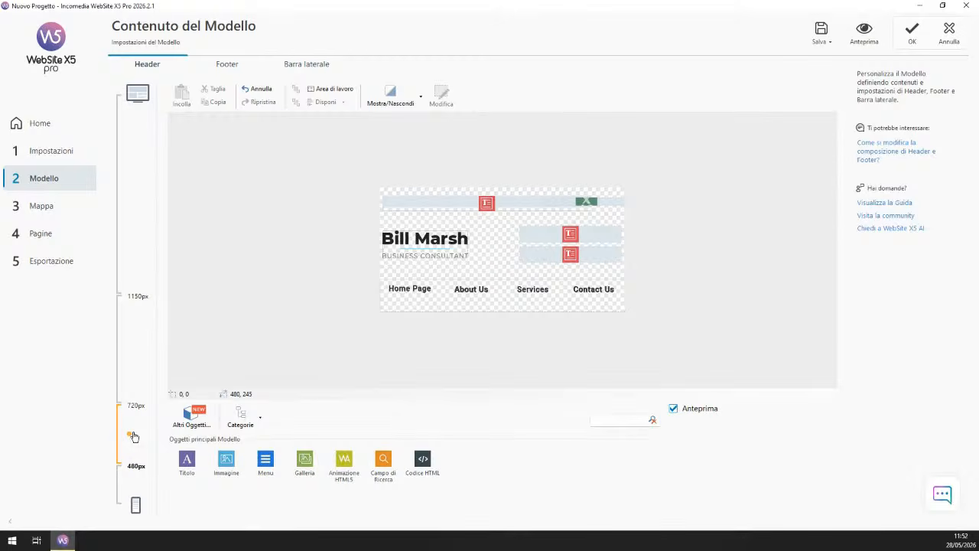
{"action": "left_click", "coordinate": [145, 366]}
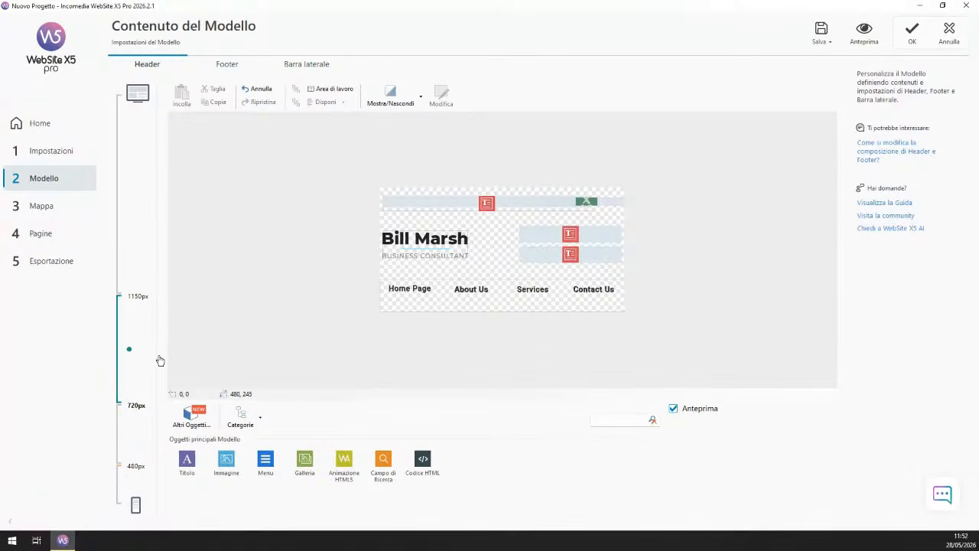
Step: Make the hidden Immagine object visible again in the 480 px header through the hidden objects management
{"action": "left_click", "coordinate": [135, 433]}
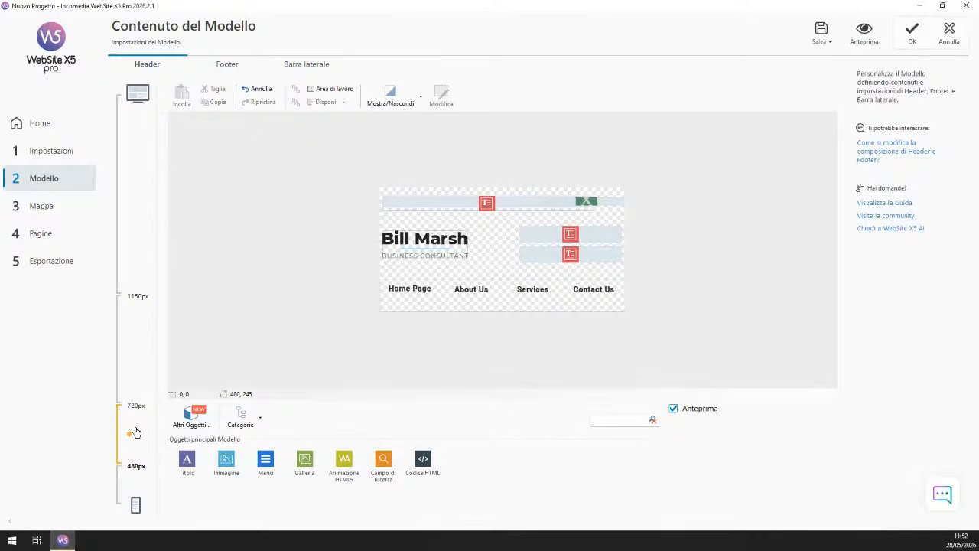
{"action": "left_click", "coordinate": [419, 98]}
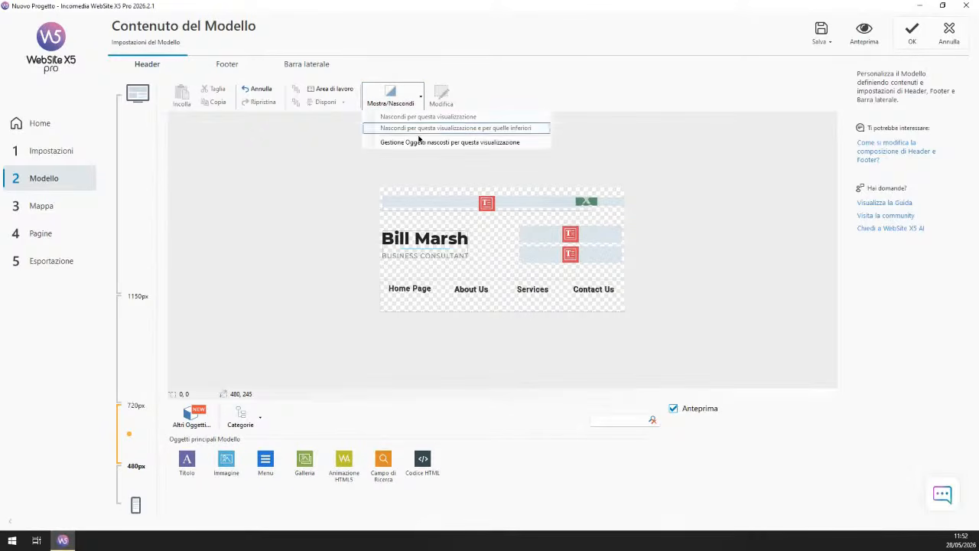
{"action": "left_click", "coordinate": [517, 143]}
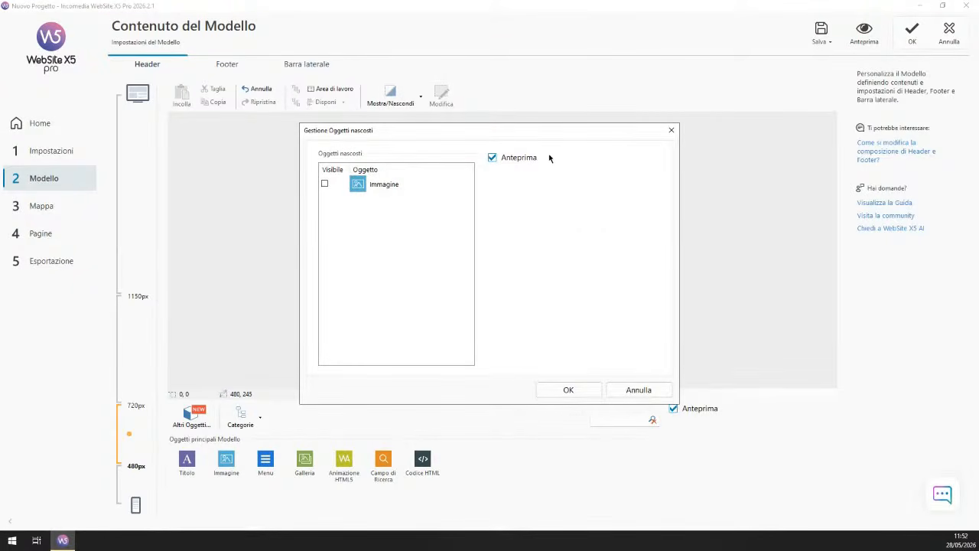
{"action": "left_click", "coordinate": [324, 184]}
{"action": "left_click", "coordinate": [586, 392]}
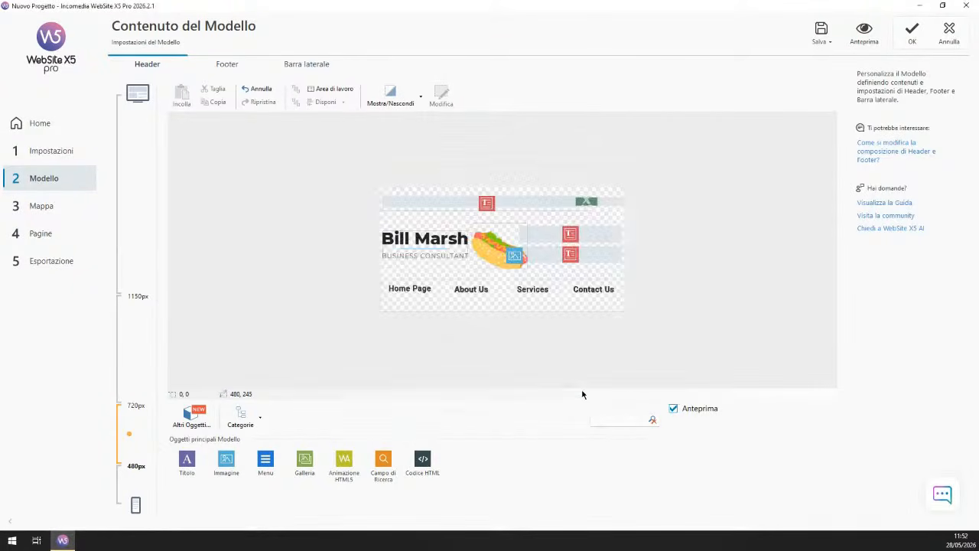
Step: Delete the hot dog image object from the 480 px header and all other views
{"action": "left_click", "coordinate": [502, 265]}
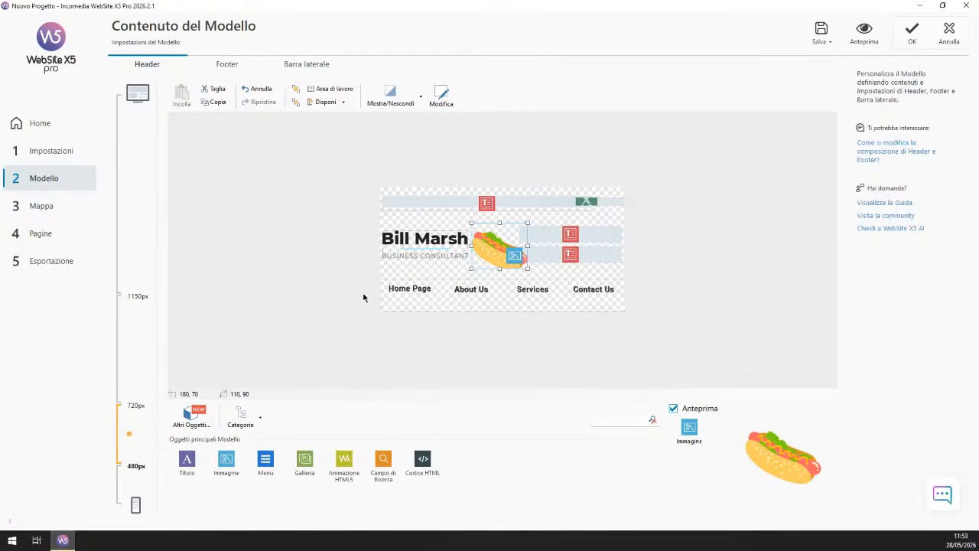
{"action": "left_click", "coordinate": [462, 225]}
{"action": "left_click", "coordinate": [493, 243]}
{"action": "key", "text": "Delete"}
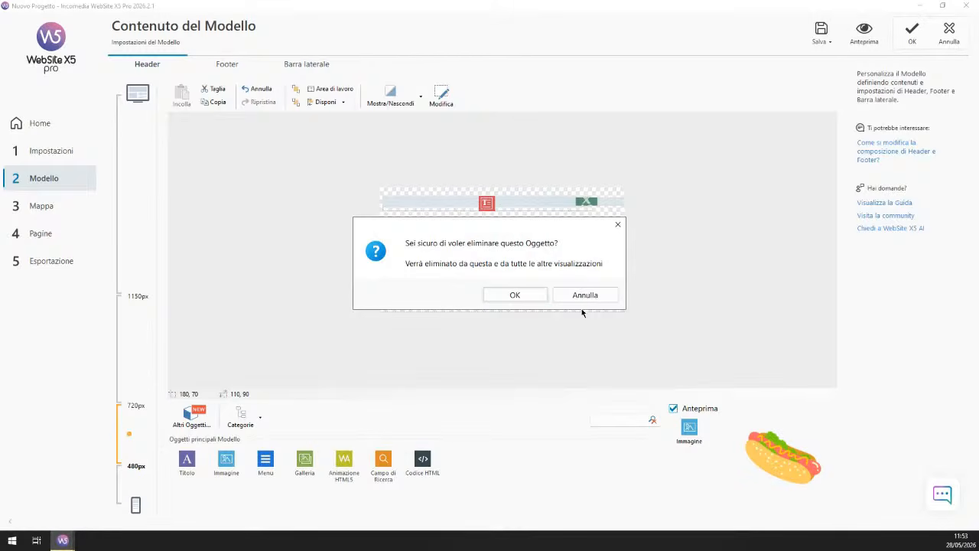
{"action": "left_click", "coordinate": [528, 301]}
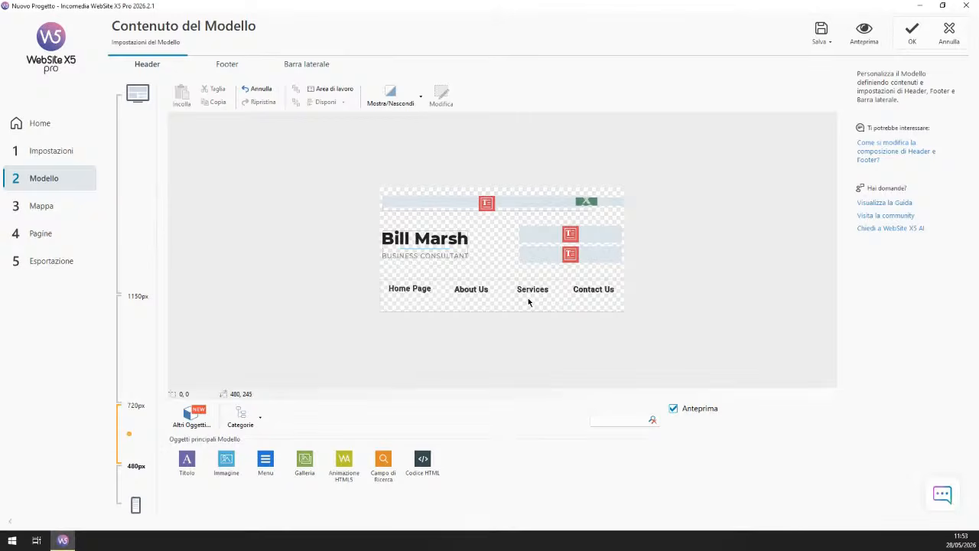
Step: Check the desktop and 720 px headers for the deleted image and review the hidden objects option
{"action": "left_click", "coordinate": [127, 210]}
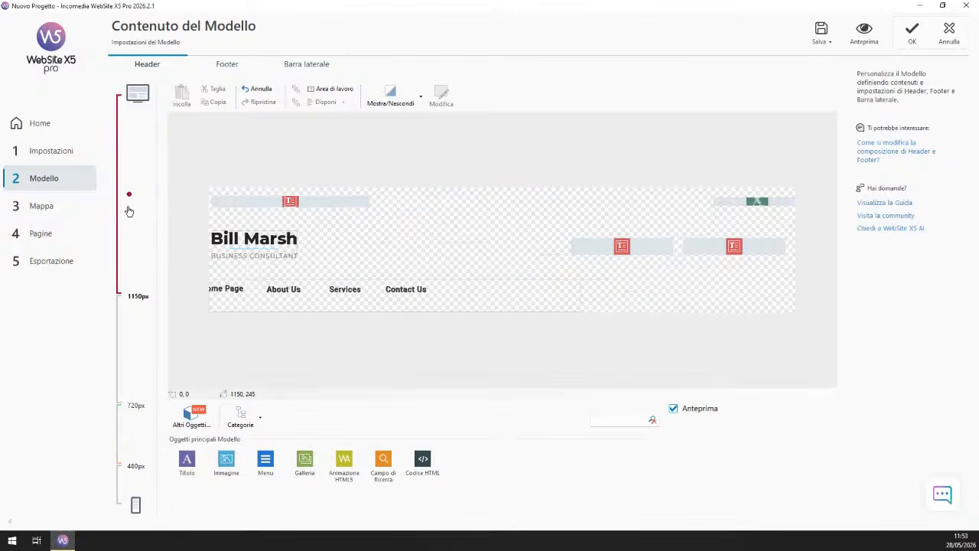
{"action": "left_click", "coordinate": [148, 338]}
{"action": "left_click", "coordinate": [392, 95]}
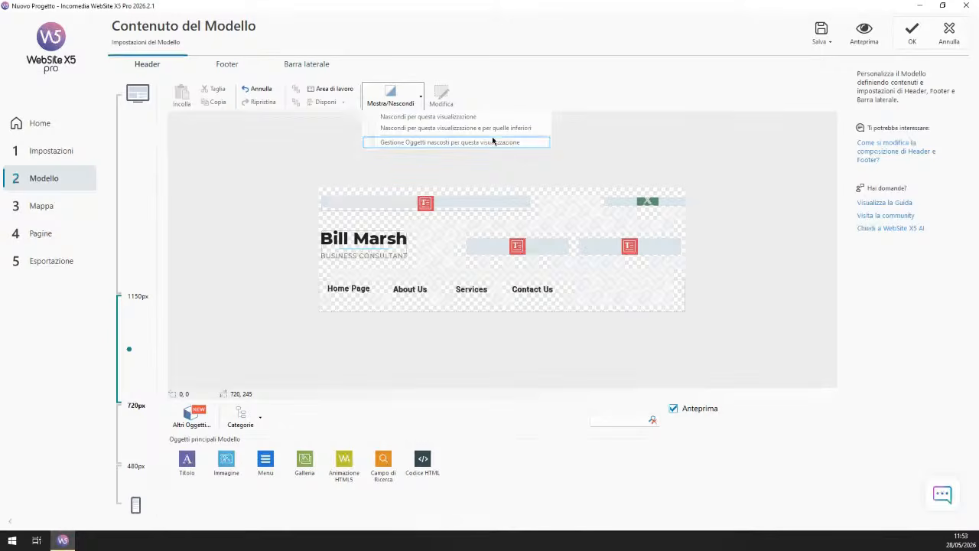
{"action": "left_click", "coordinate": [145, 221]}
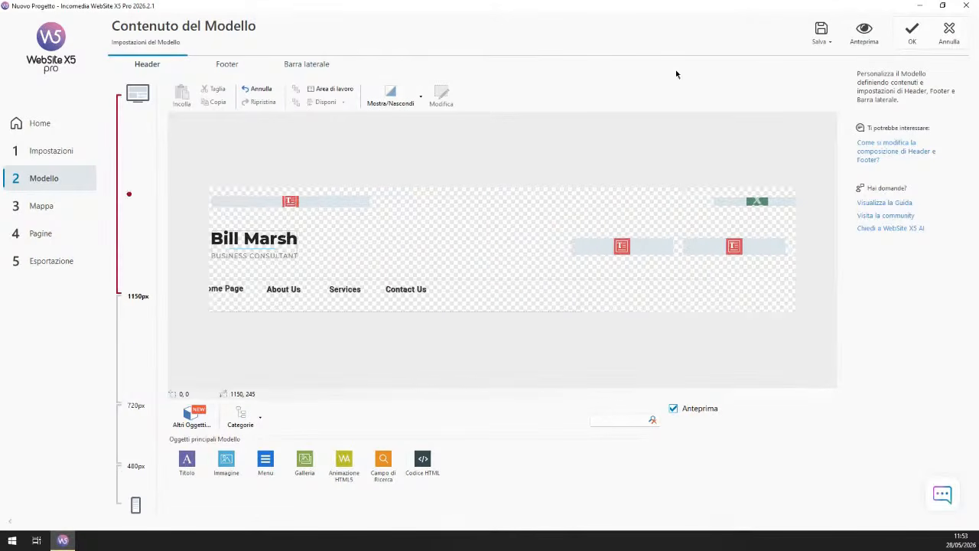
Step: Confirm the template content changes and open the Sticky Bar settings
{"action": "left_click", "coordinate": [910, 37]}
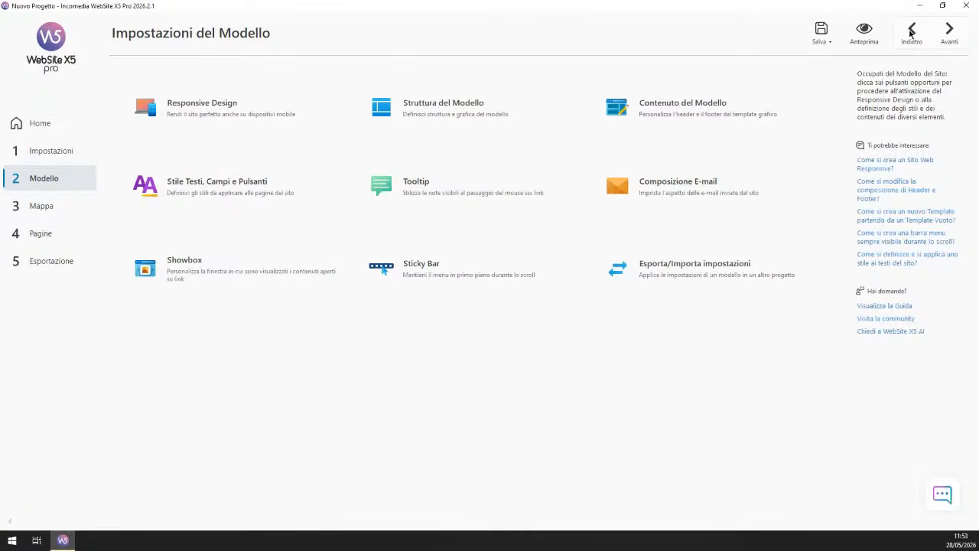
{"action": "left_click", "coordinate": [477, 264]}
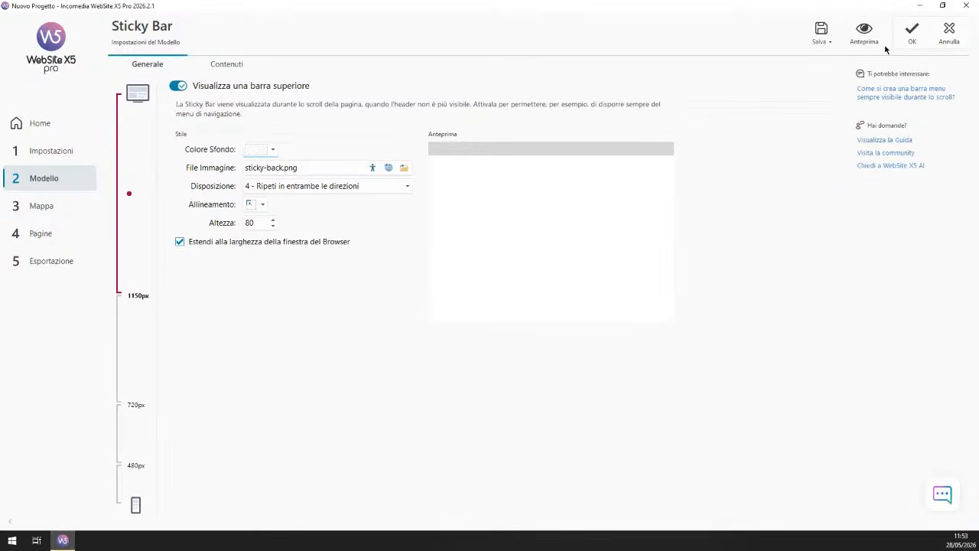
Step: Preview the site's Home Page and scroll through it to check how the Sticky Bar behaves, closing the preview when done
{"action": "left_click", "coordinate": [864, 35]}
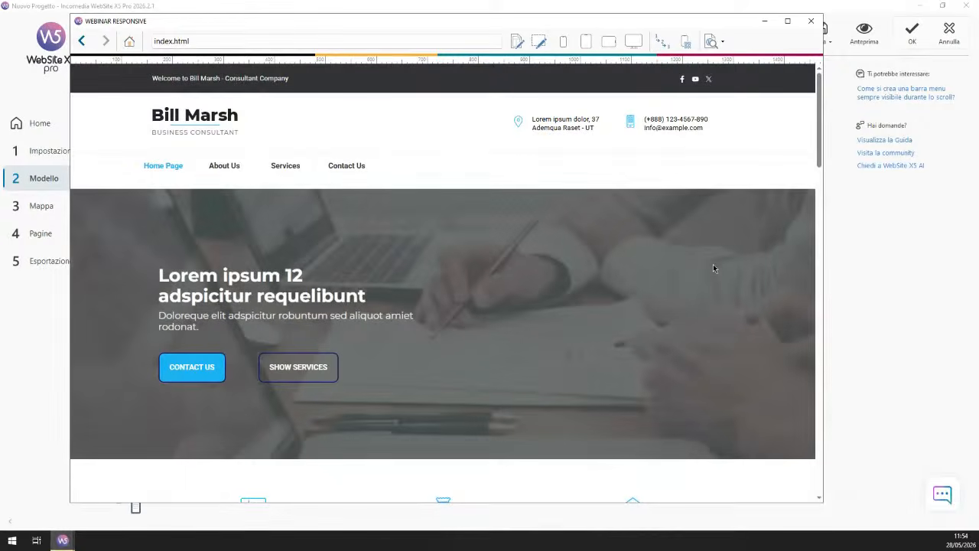
{"action": "scroll", "coordinate": [713, 268], "scroll_direction": "down", "scroll_amount": 3}
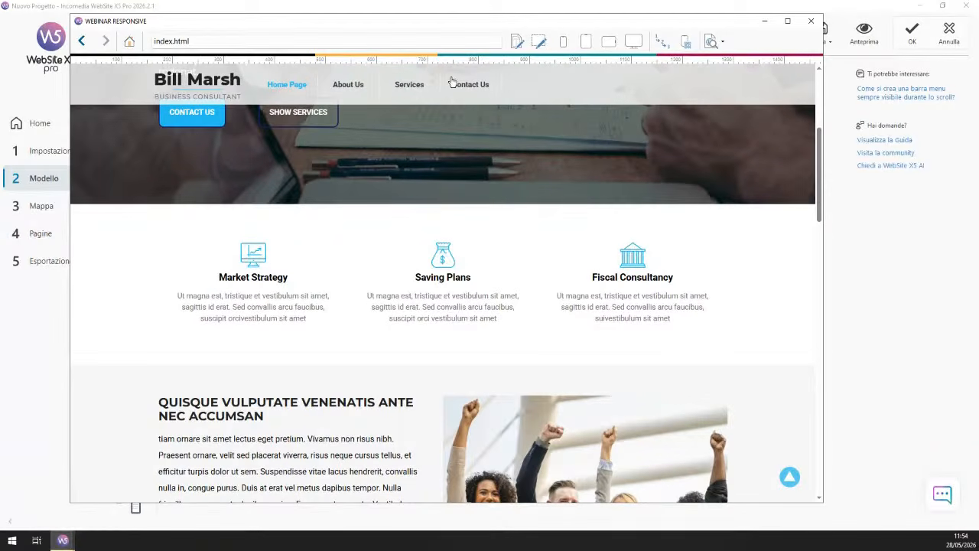
{"action": "scroll", "coordinate": [778, 337], "scroll_direction": "up", "scroll_amount": 3}
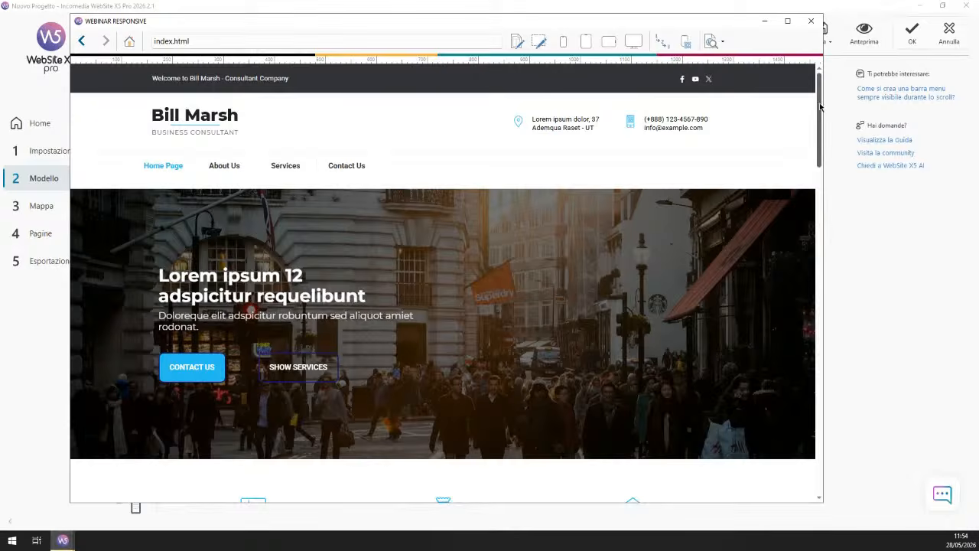
{"action": "left_click_drag", "start_coordinate": [819, 109], "coordinate": [821, 178]}
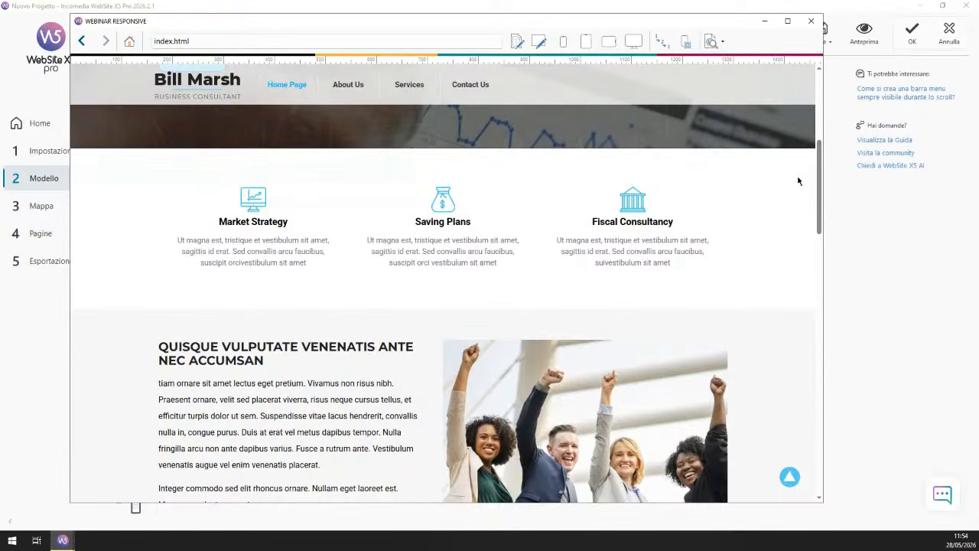
{"action": "scroll", "coordinate": [768, 281], "scroll_direction": "up", "scroll_amount": 1}
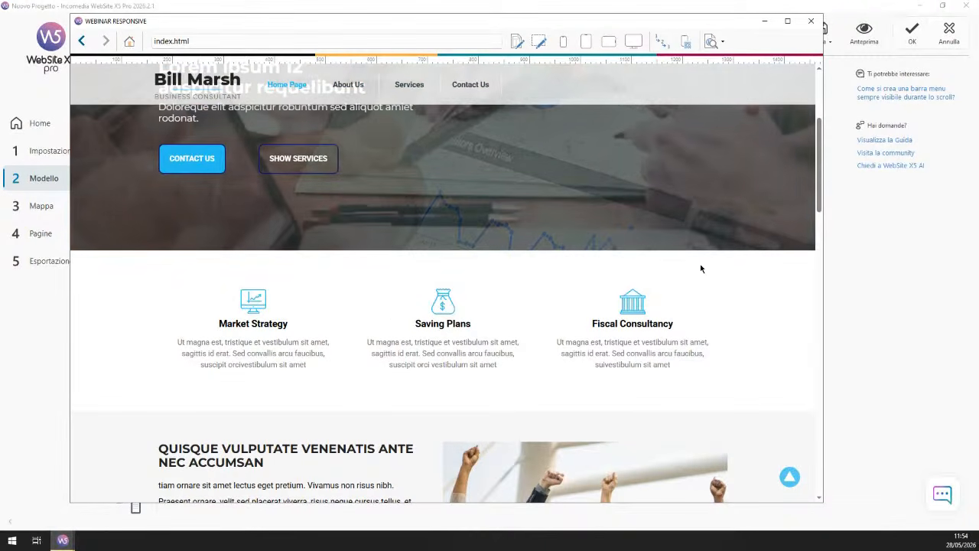
{"action": "scroll", "coordinate": [794, 329], "scroll_direction": "up", "scroll_amount": 2}
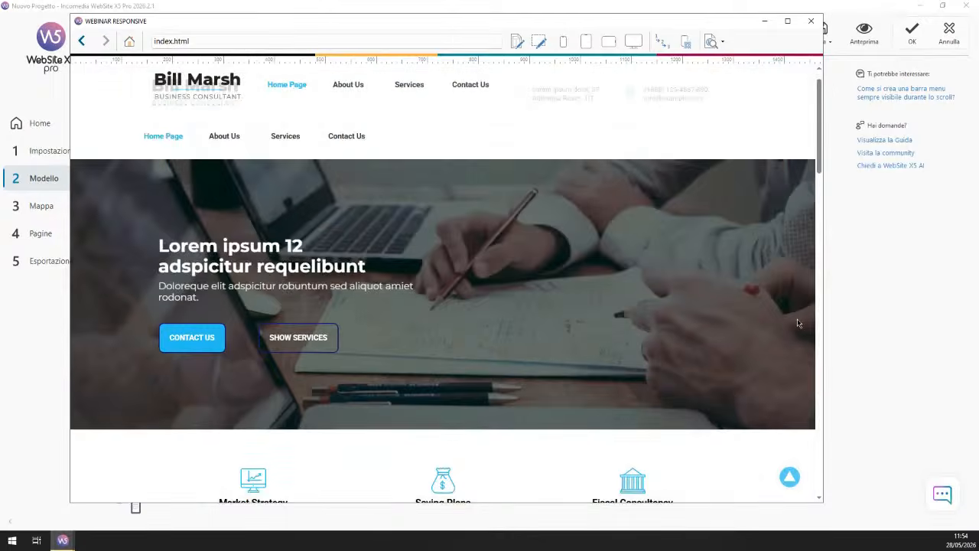
{"action": "left_click", "coordinate": [810, 20]}
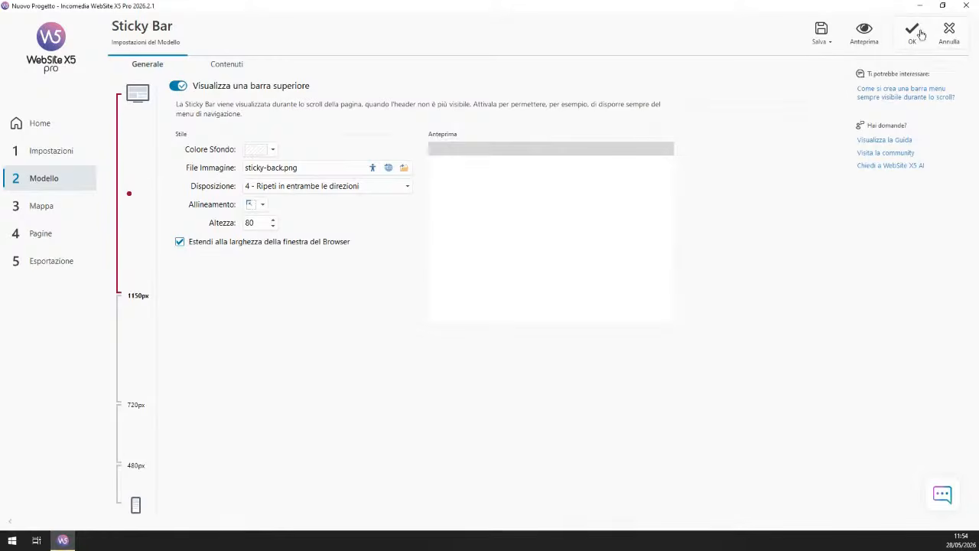
Step: Reopen the Sticky Bar settings and compare its general style options across the desktop, 720 px and 480 px views
{"action": "left_click", "coordinate": [948, 32]}
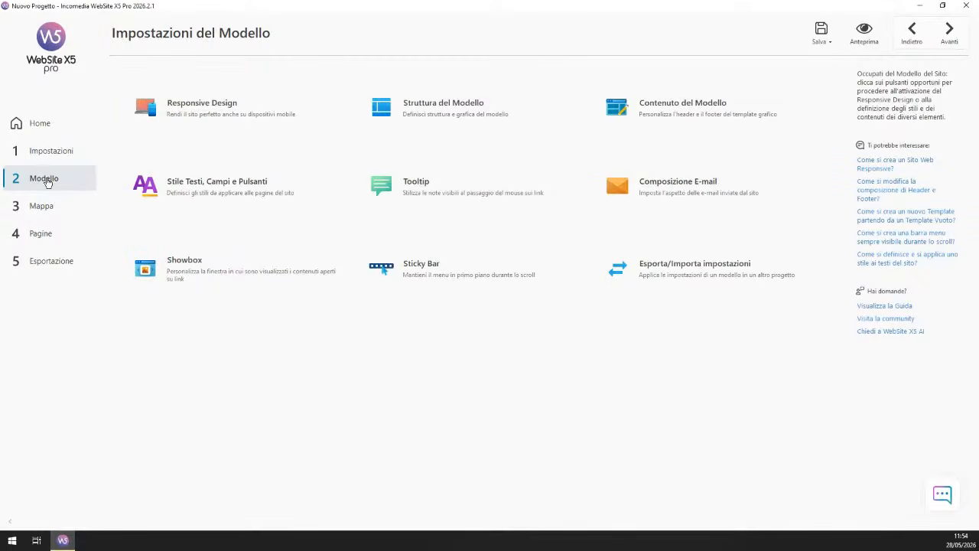
{"action": "left_click", "coordinate": [436, 269]}
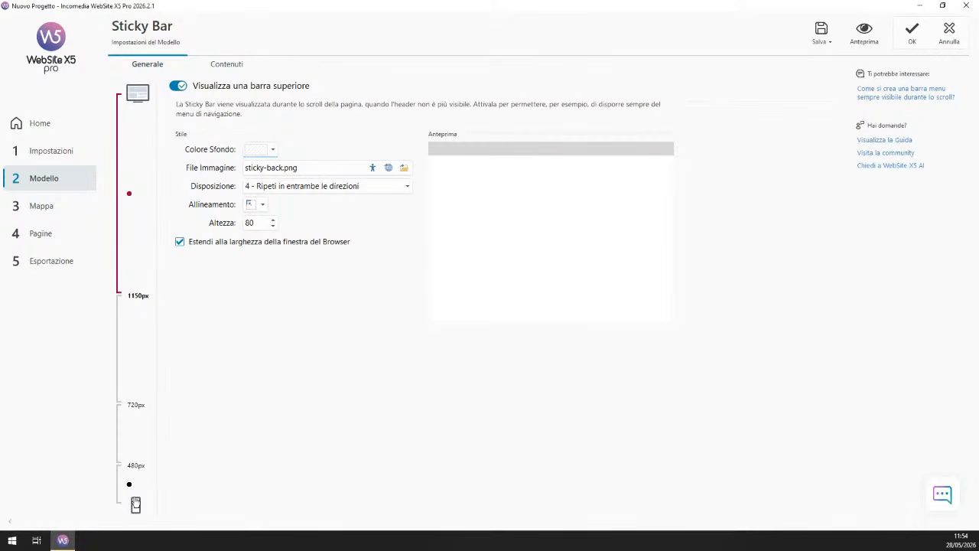
{"action": "left_click", "coordinate": [133, 372]}
{"action": "left_click", "coordinate": [130, 438]}
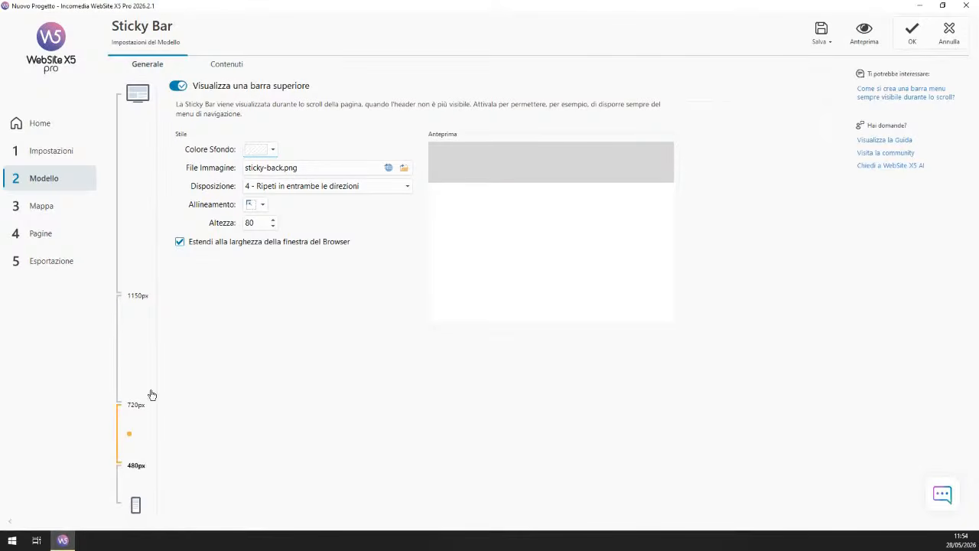
{"action": "left_click", "coordinate": [144, 355]}
{"action": "left_click", "coordinate": [126, 275]}
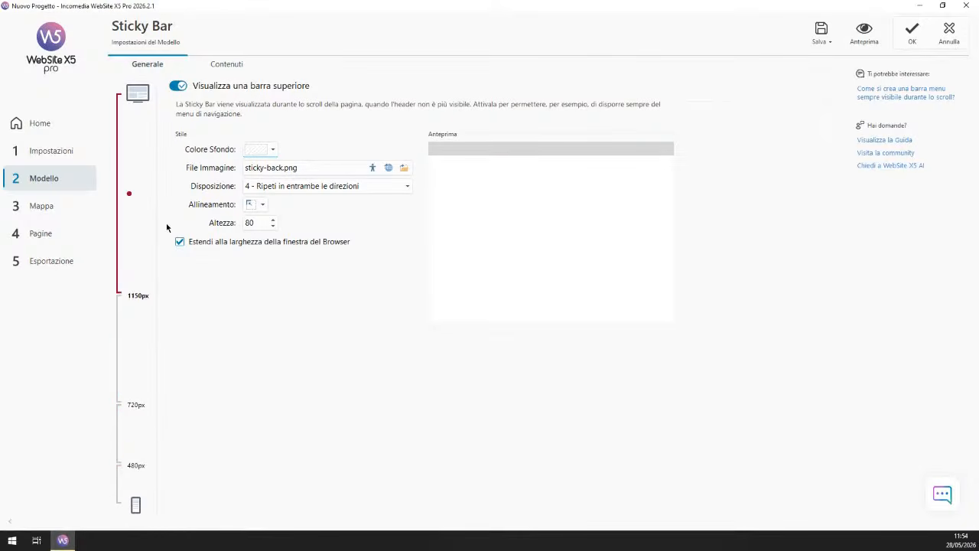
{"action": "left_click", "coordinate": [139, 356]}
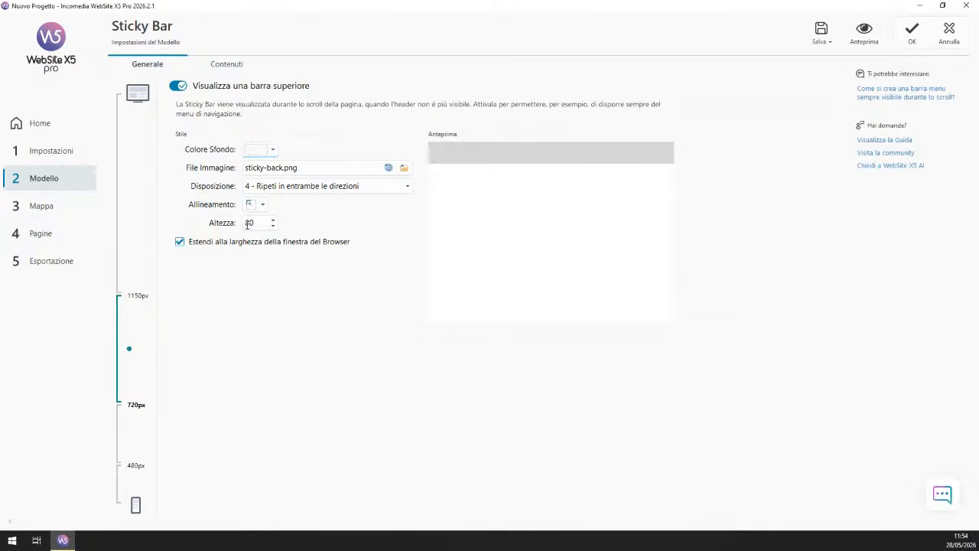
{"action": "left_click", "coordinate": [146, 240]}
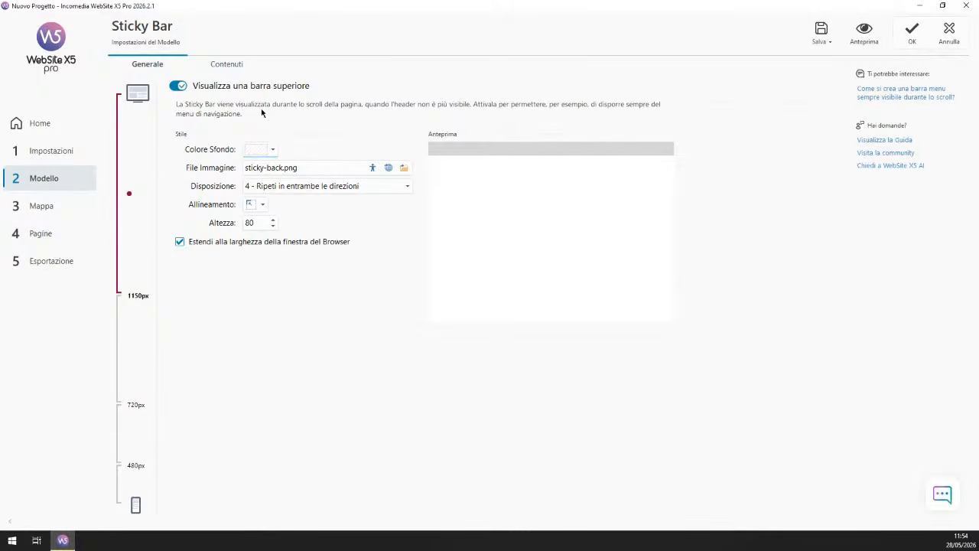
Step: Compare the Sticky Bar's contents with its general settings in the desktop, 720 px and 480 px views, and confirm the settings
{"action": "left_click", "coordinate": [228, 65]}
{"action": "left_click", "coordinate": [147, 66]}
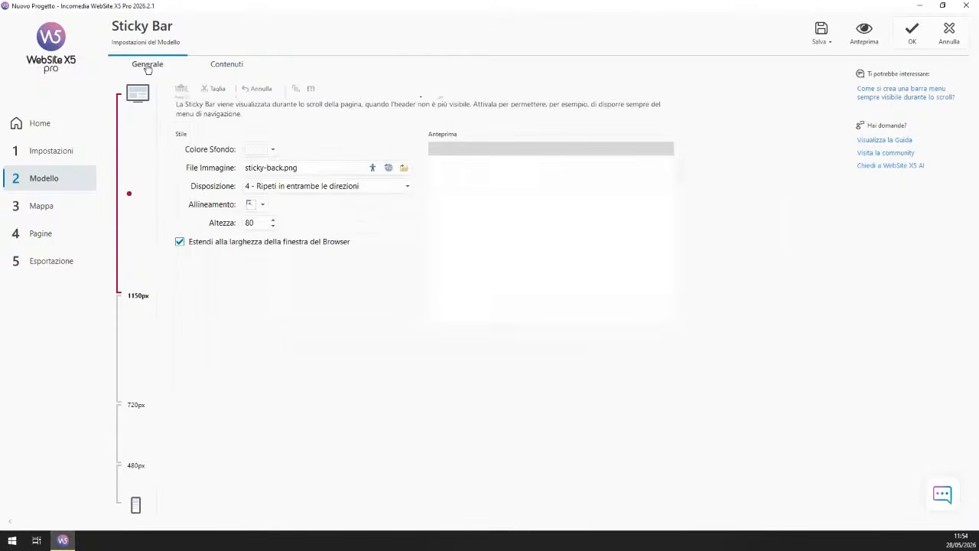
{"action": "left_click", "coordinate": [220, 66]}
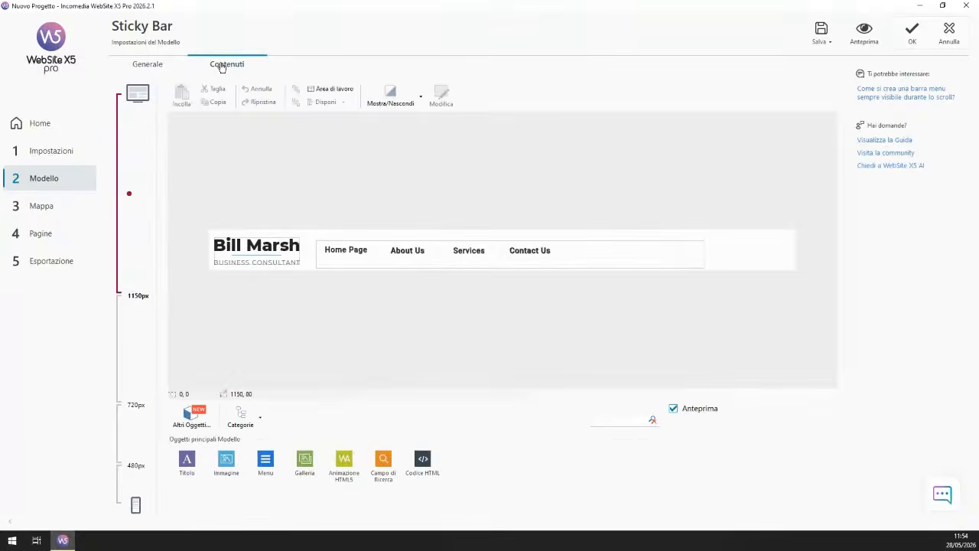
{"action": "left_click", "coordinate": [126, 340]}
{"action": "left_click", "coordinate": [156, 69]}
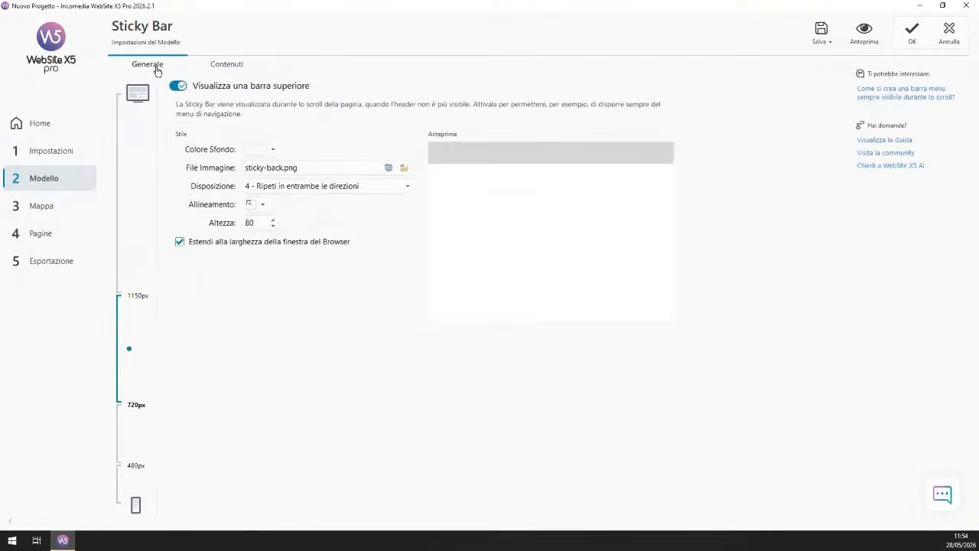
{"action": "left_click", "coordinate": [233, 67]}
{"action": "left_click", "coordinate": [131, 419]}
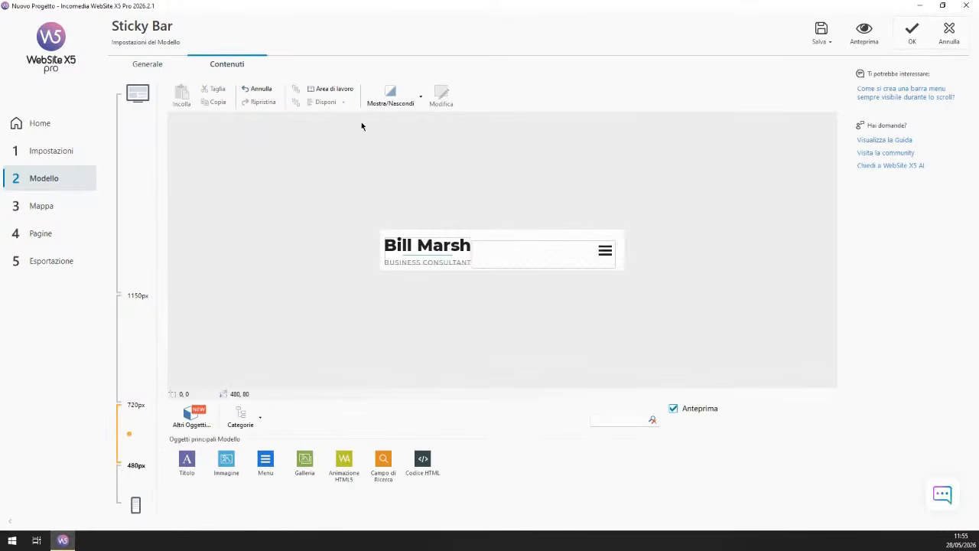
{"action": "left_click", "coordinate": [149, 65]}
{"action": "left_click", "coordinate": [227, 65]}
{"action": "left_click", "coordinate": [136, 319]}
{"action": "left_click", "coordinate": [136, 219]}
{"action": "left_click", "coordinate": [145, 67]}
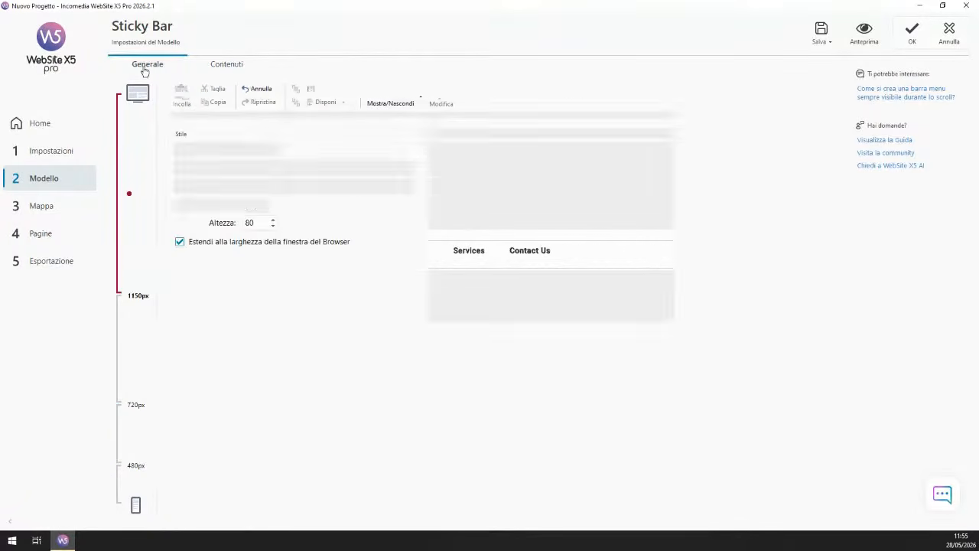
{"action": "left_click", "coordinate": [912, 32]}
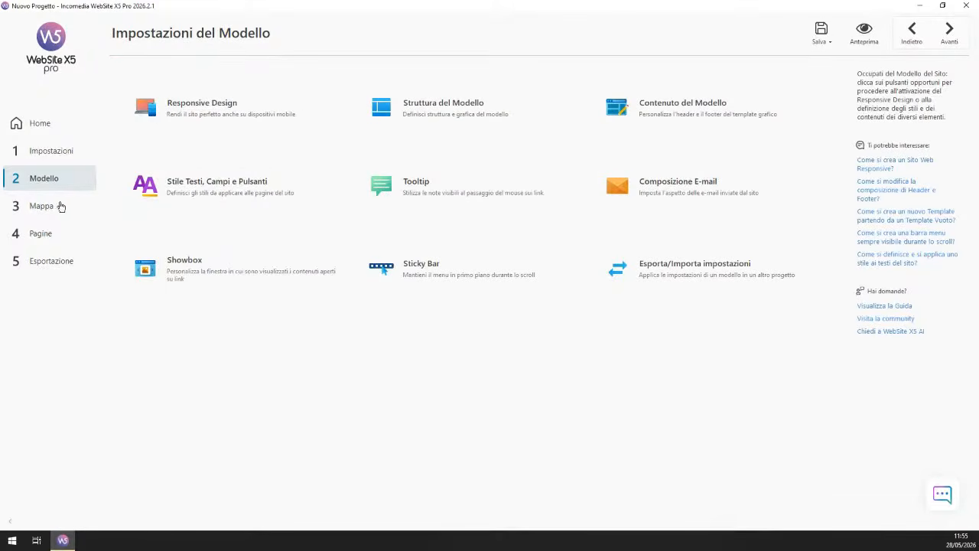
Step: Open the Home Page from the site map for editing and review its layout grid from the first row to the last
{"action": "left_click", "coordinate": [53, 207]}
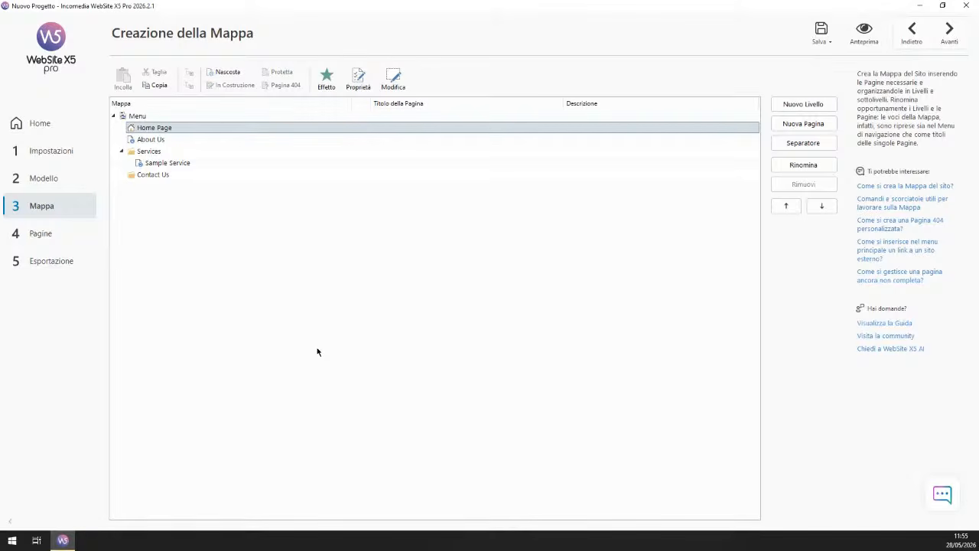
{"action": "double_click", "coordinate": [153, 130]}
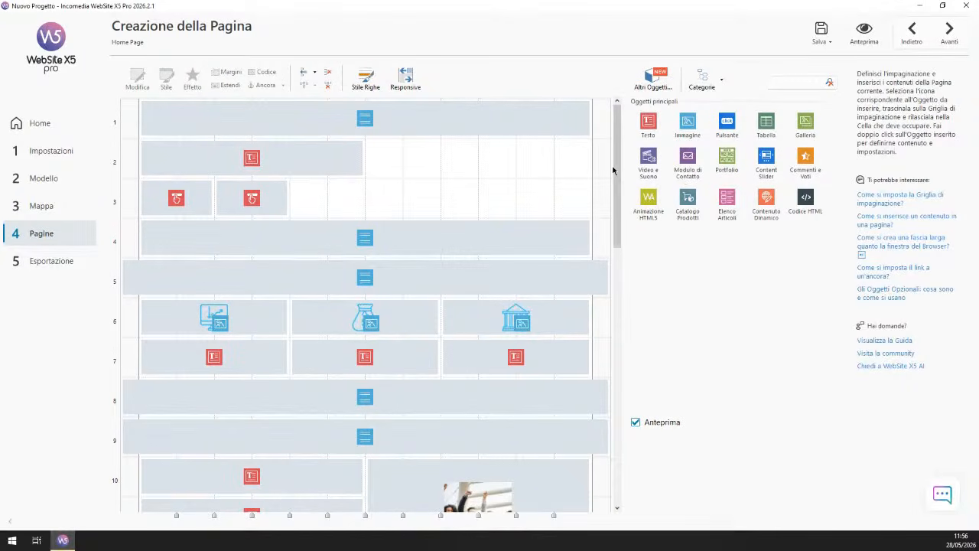
{"action": "left_click_drag", "start_coordinate": [618, 173], "coordinate": [629, 476]}
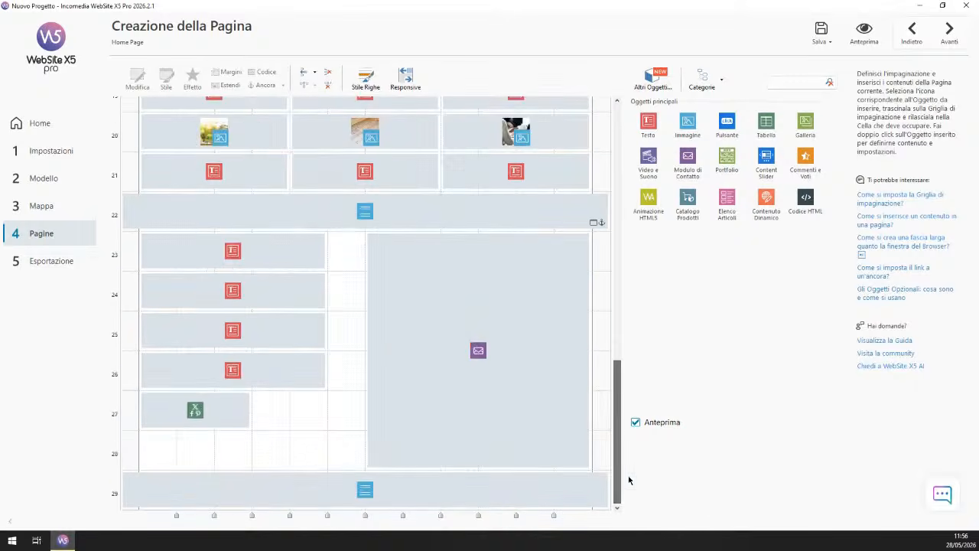
{"action": "left_click", "coordinate": [618, 120]}
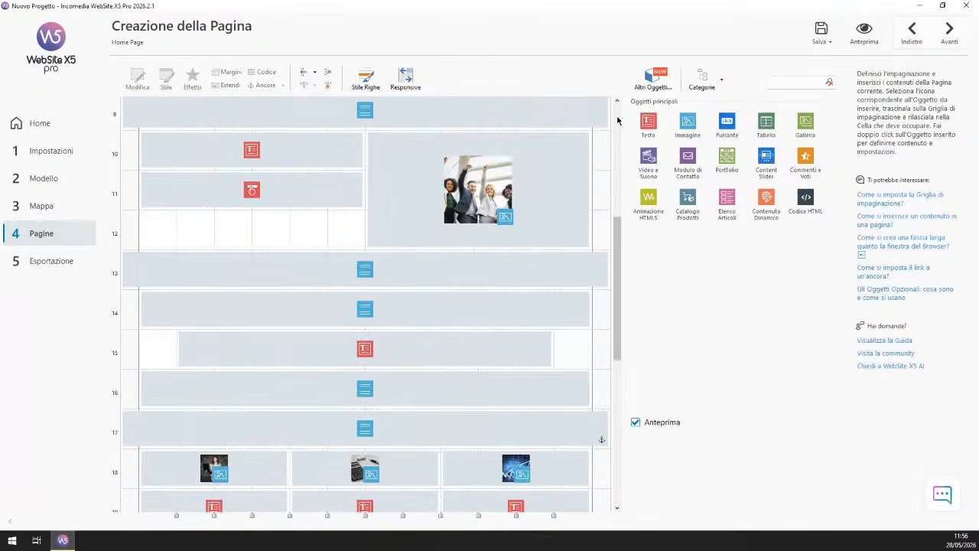
{"action": "left_click", "coordinate": [618, 120]}
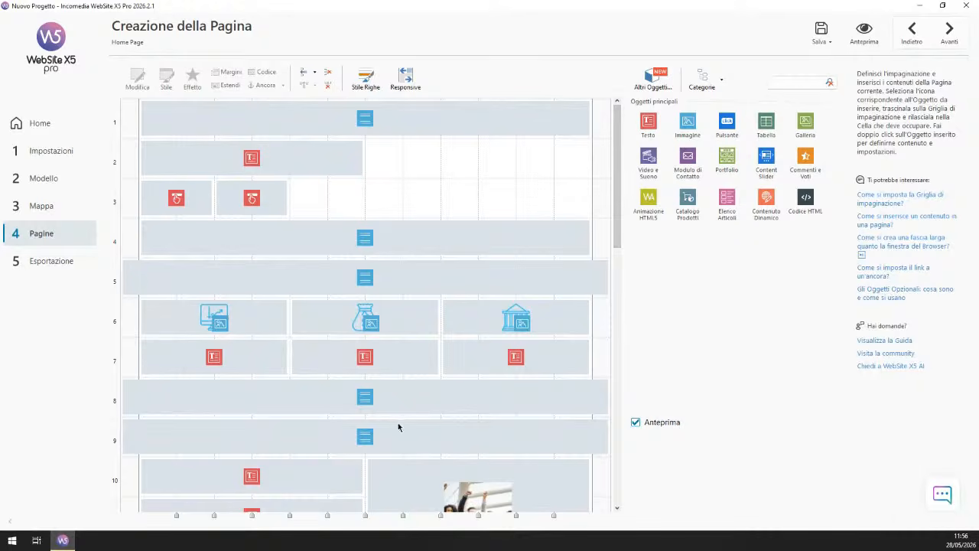
Step: Check the page grid's column width options, including the reset to equal widths
{"action": "right_click", "coordinate": [365, 515]}
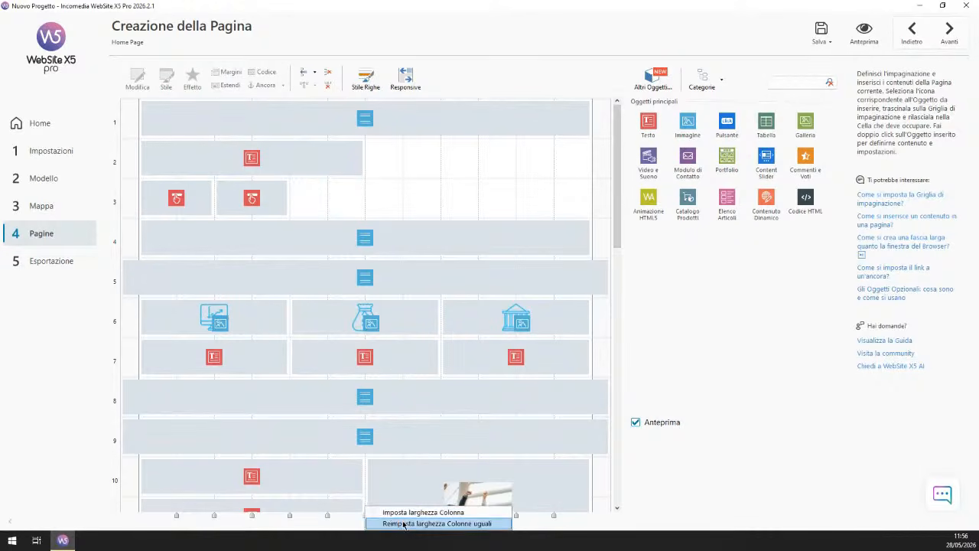
{"action": "left_click", "coordinate": [383, 524]}
{"action": "left_click", "coordinate": [512, 296]}
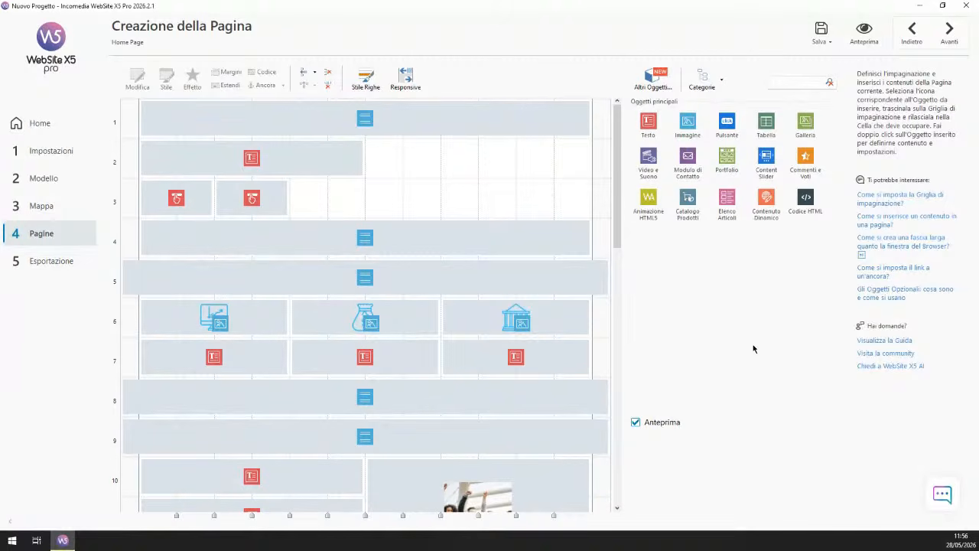
Step: Show all objects (Tutti gli Oggetti) in the object library and browse its categories from the main objects to Utility
{"action": "left_click", "coordinate": [722, 80]}
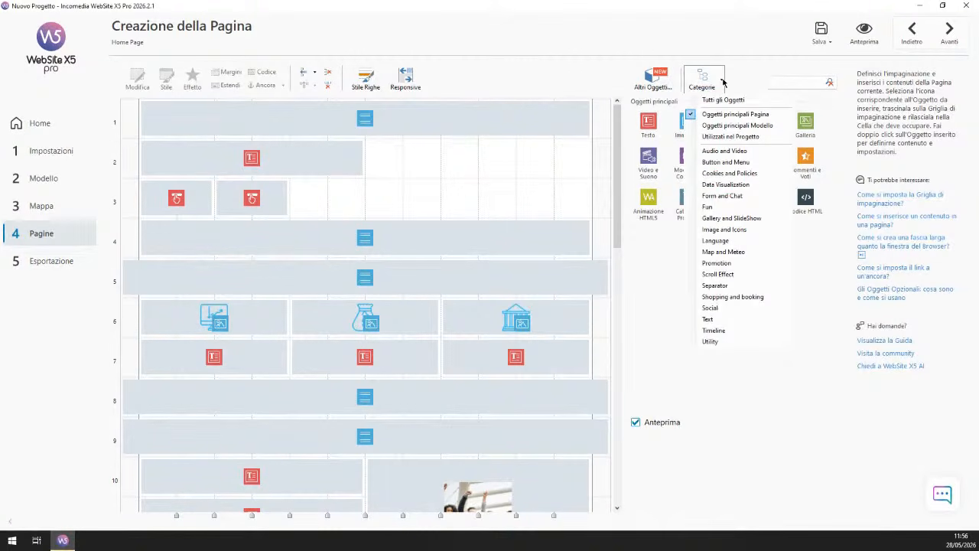
{"action": "left_click", "coordinate": [723, 100]}
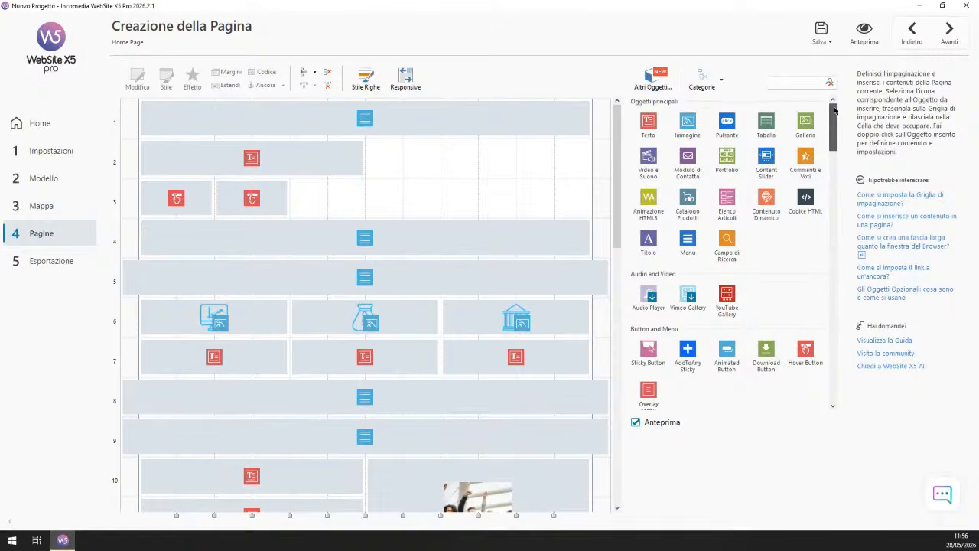
{"action": "left_click", "coordinate": [835, 167]}
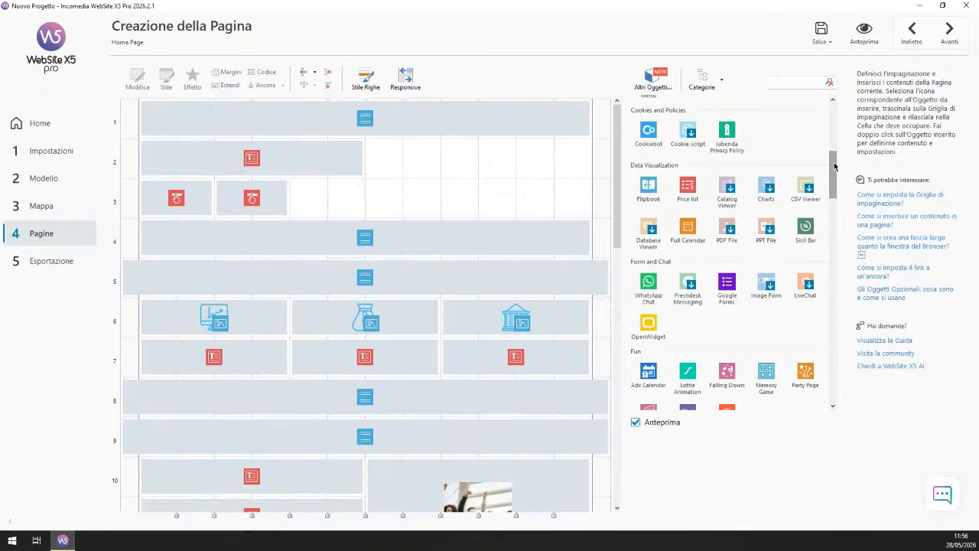
{"action": "left_click", "coordinate": [835, 224]}
{"action": "left_click", "coordinate": [835, 295]}
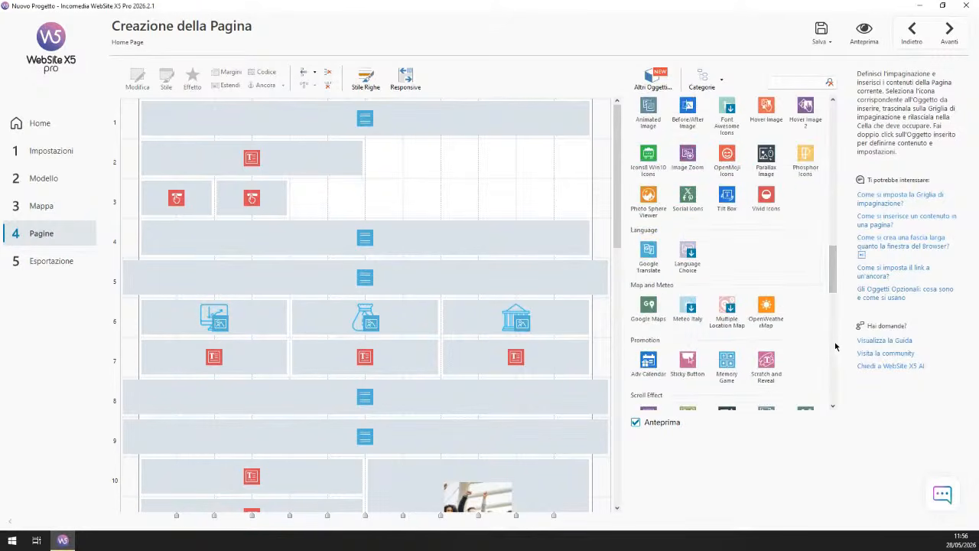
{"action": "left_click", "coordinate": [836, 346]}
{"action": "left_click", "coordinate": [836, 369]}
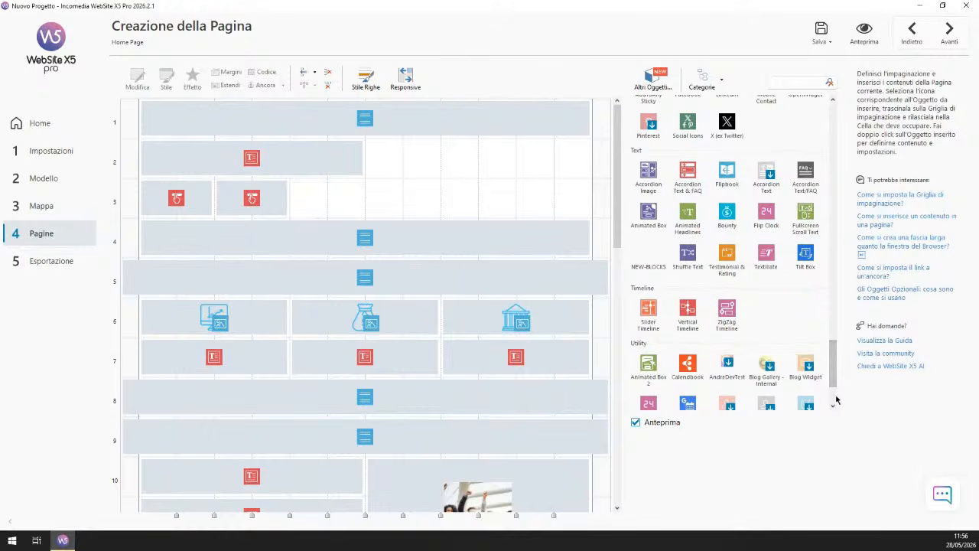
{"action": "left_click", "coordinate": [837, 399]}
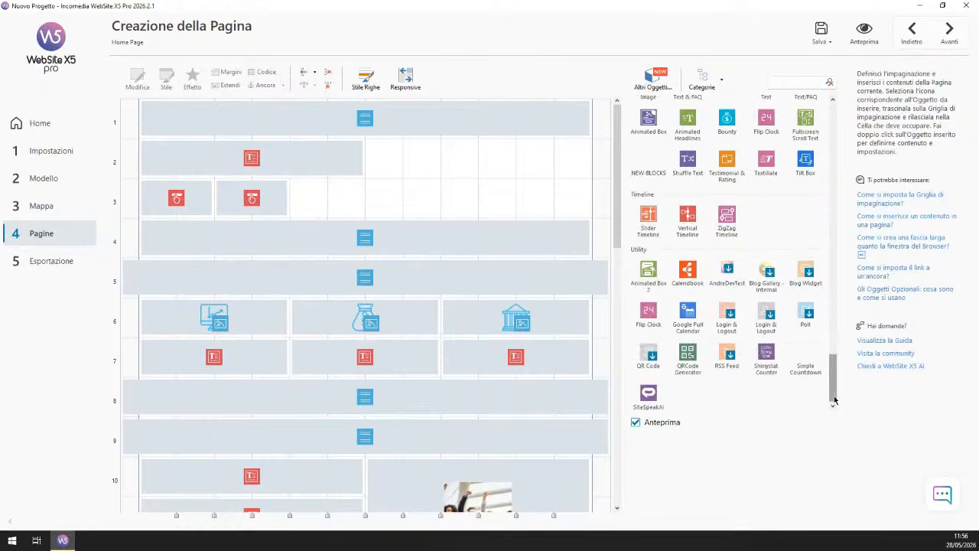
{"action": "left_click", "coordinate": [835, 113]}
{"action": "left_click", "coordinate": [835, 114]}
{"action": "left_click", "coordinate": [834, 114]}
{"action": "left_click", "coordinate": [833, 114]}
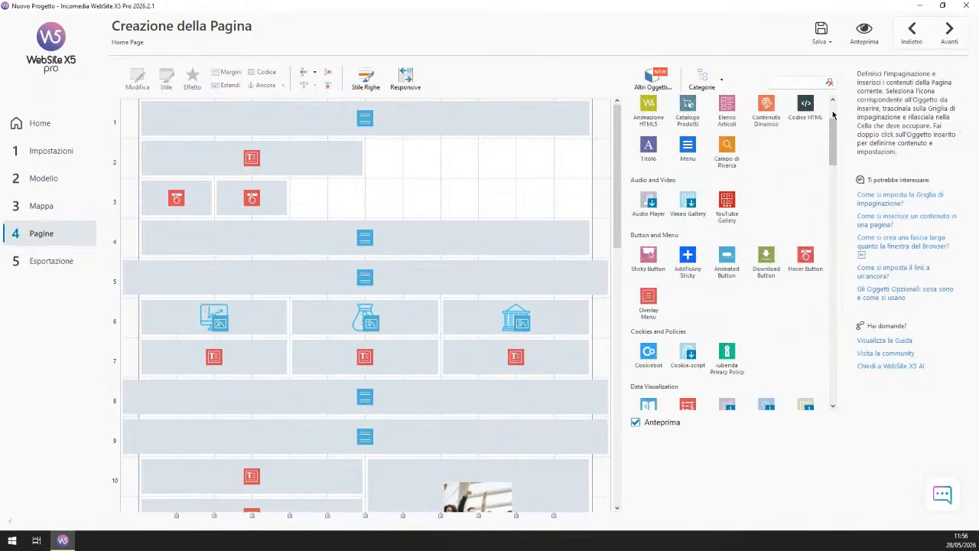
{"action": "left_click", "coordinate": [833, 114]}
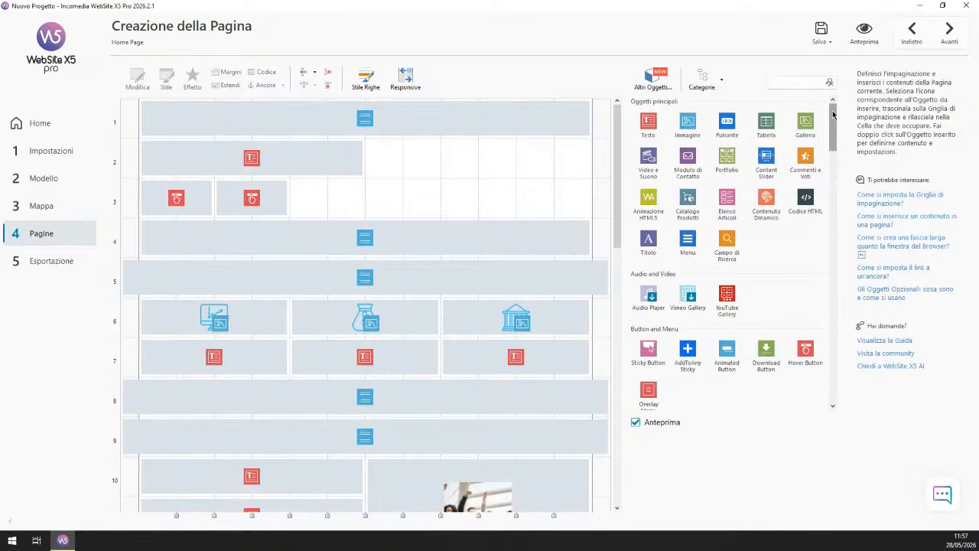
Step: Check the previews of the row 2 text, a row 3 hover button and the money bag image, and browse the object library to Image and Icons
{"action": "left_click", "coordinate": [280, 163]}
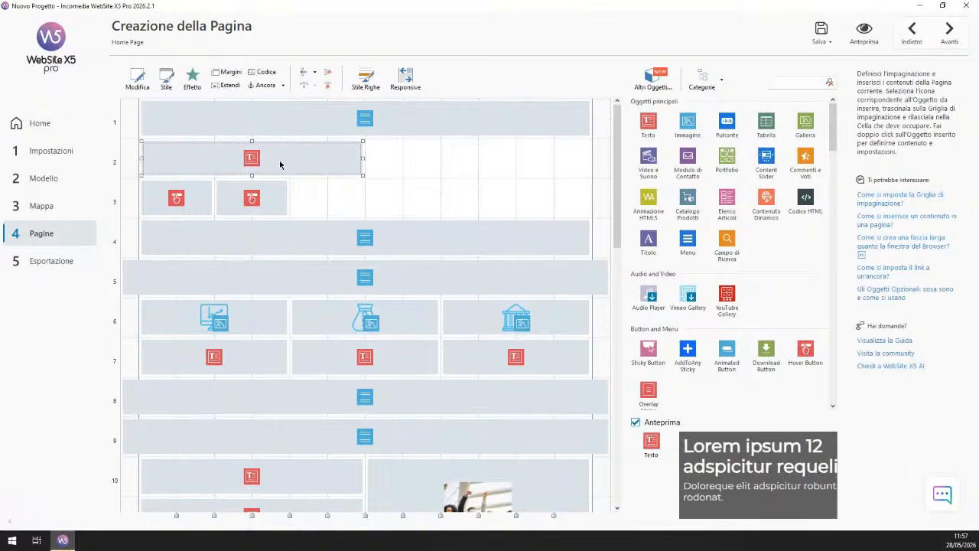
{"action": "left_click", "coordinate": [269, 205]}
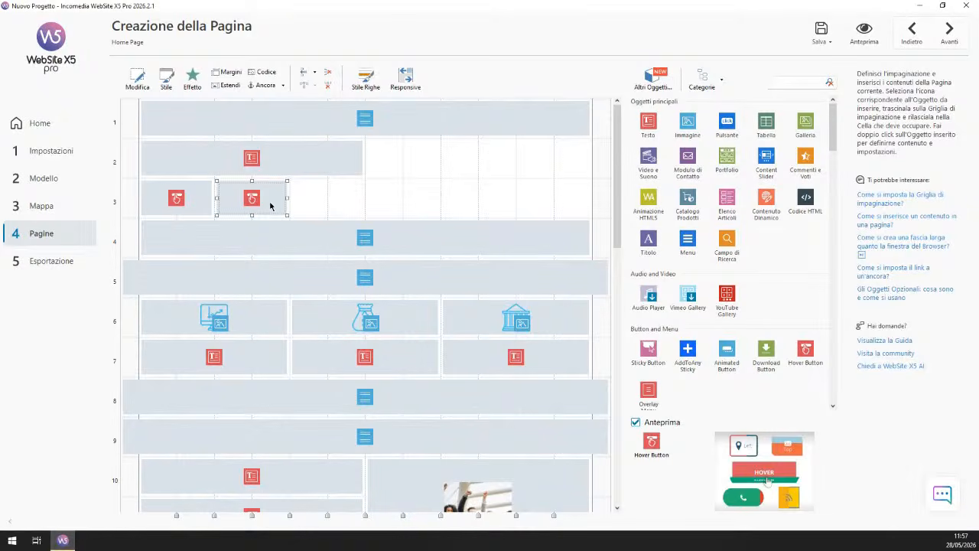
{"action": "left_click", "coordinate": [403, 320]}
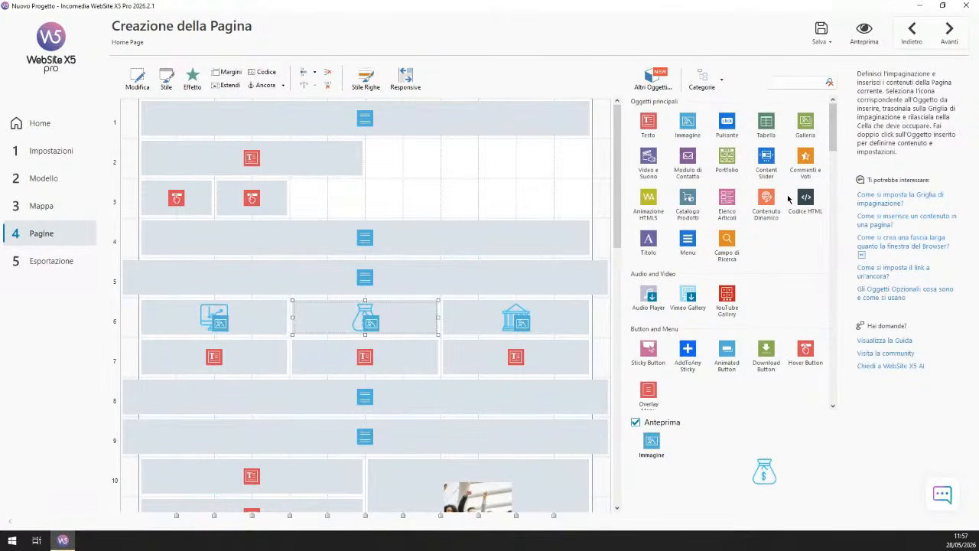
{"action": "scroll", "coordinate": [760, 236], "scroll_direction": "down", "scroll_amount": 10}
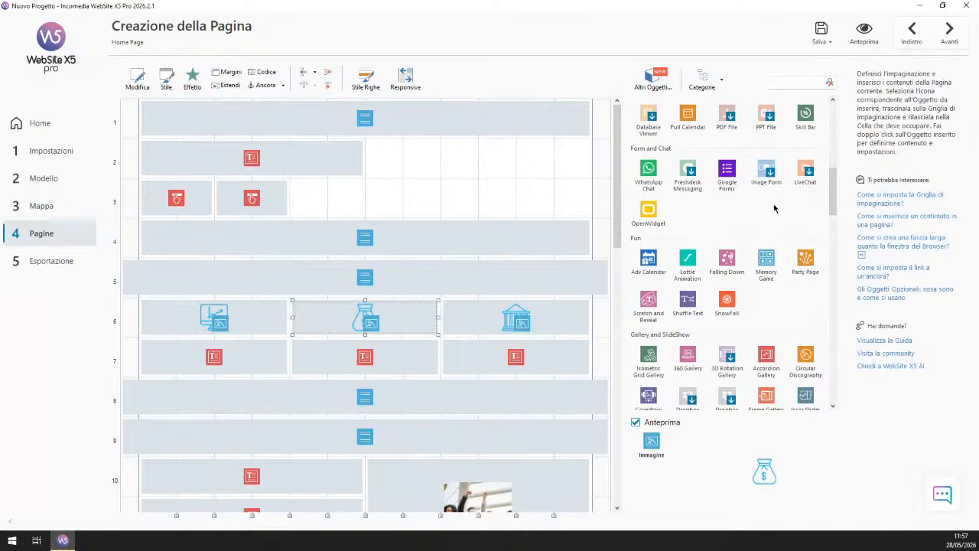
{"action": "scroll", "coordinate": [762, 219], "scroll_direction": "up", "scroll_amount": 1}
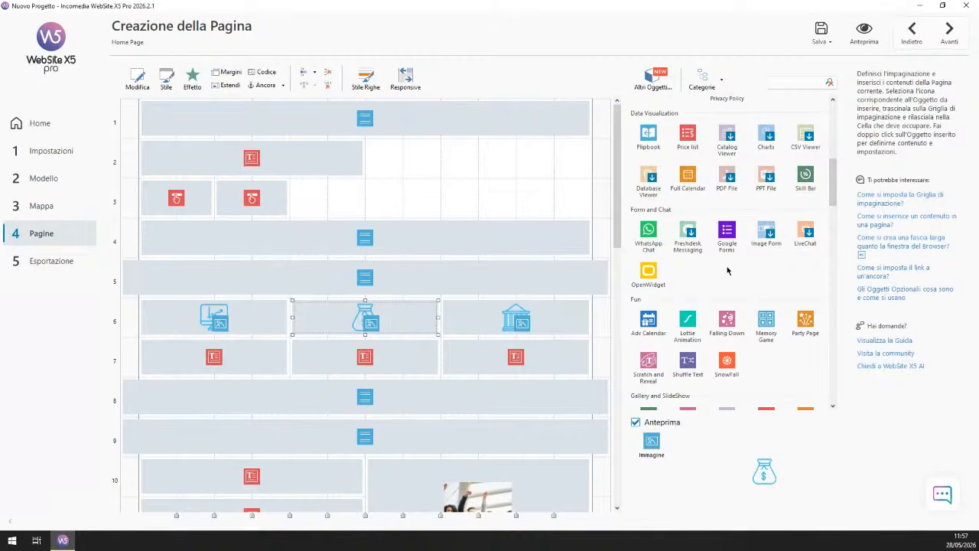
{"action": "scroll", "coordinate": [730, 268], "scroll_direction": "down", "scroll_amount": 5}
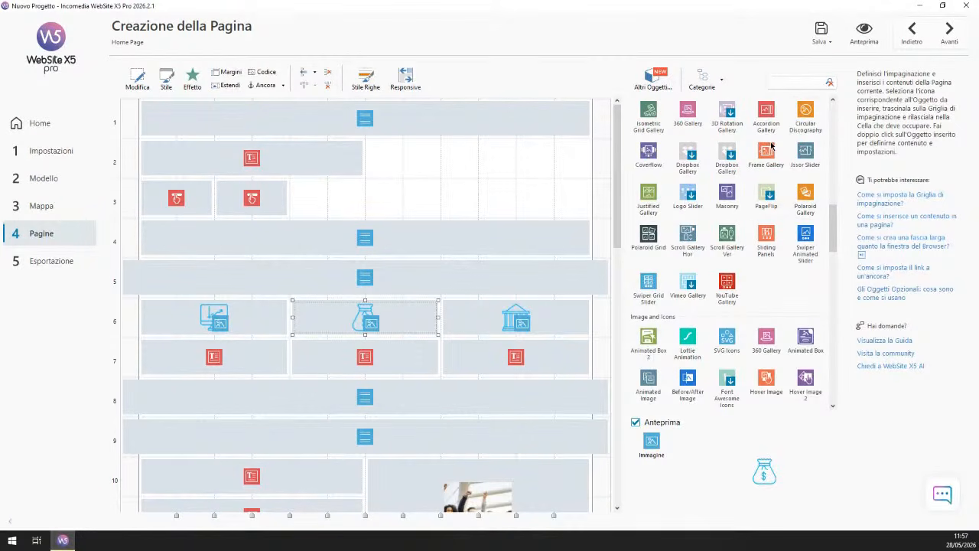
{"action": "scroll", "coordinate": [805, 277], "scroll_direction": "down", "scroll_amount": 2}
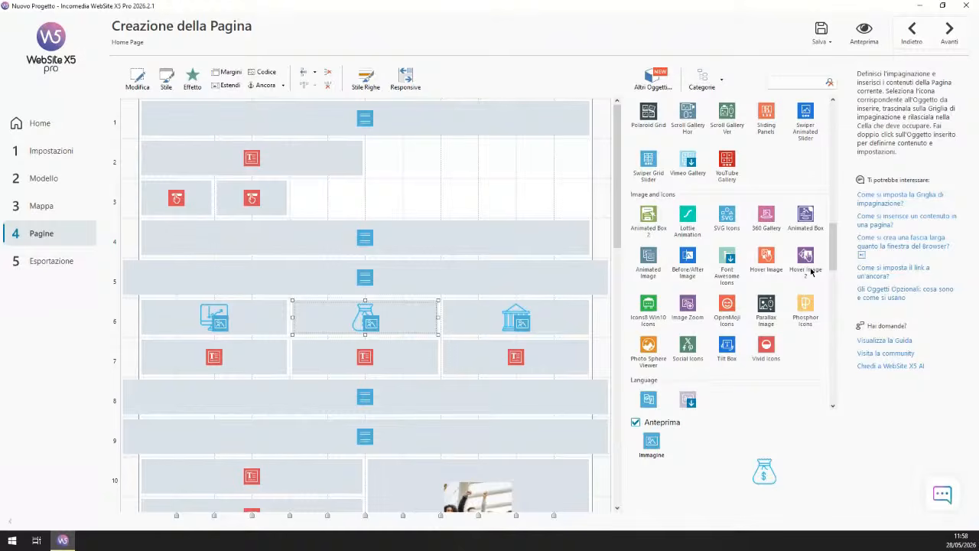
Step: Add Codice HTML objects to the empty cells of rows 2 and 3 and open the page's responsive settings
{"action": "left_click_drag", "start_coordinate": [833, 254], "coordinate": [839, 127]}
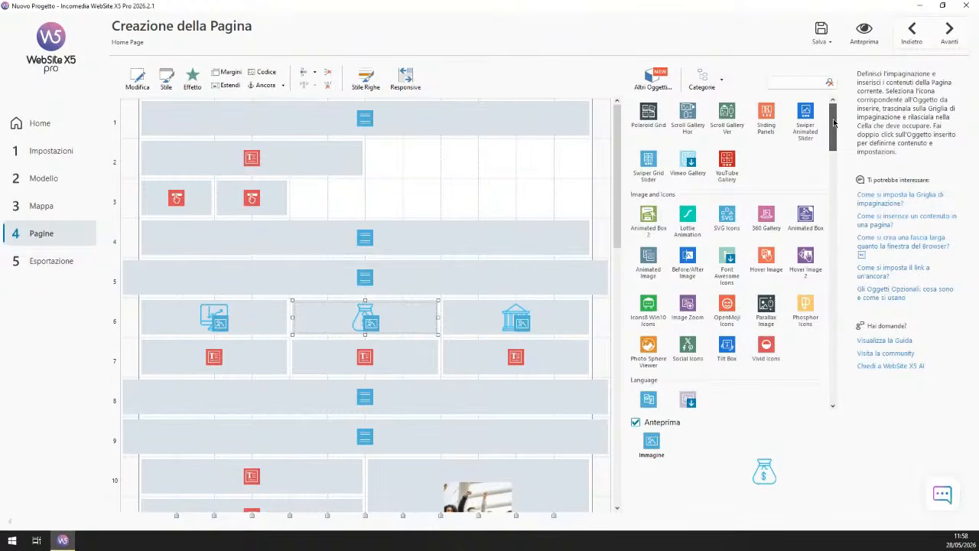
{"action": "left_click_drag", "start_coordinate": [805, 200], "coordinate": [586, 199]}
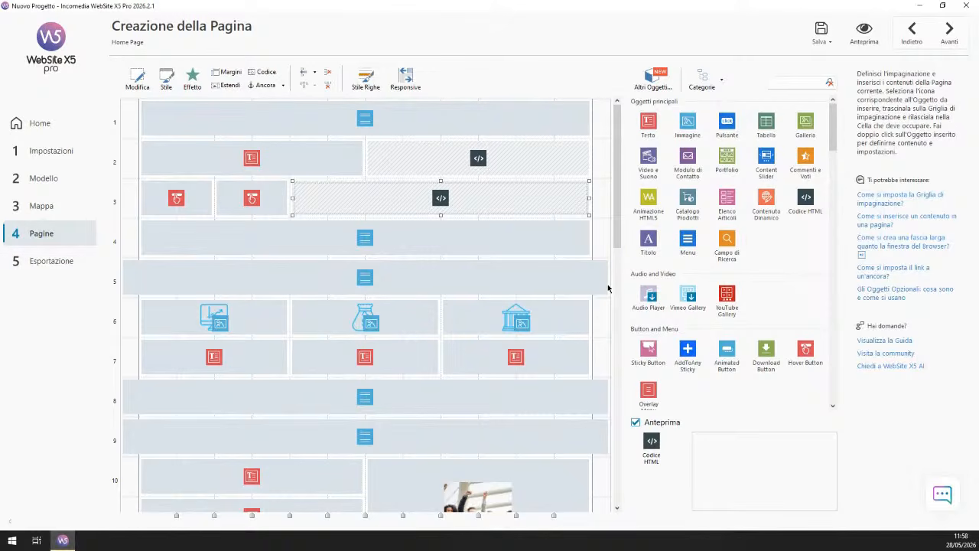
{"action": "left_click", "coordinate": [407, 80]}
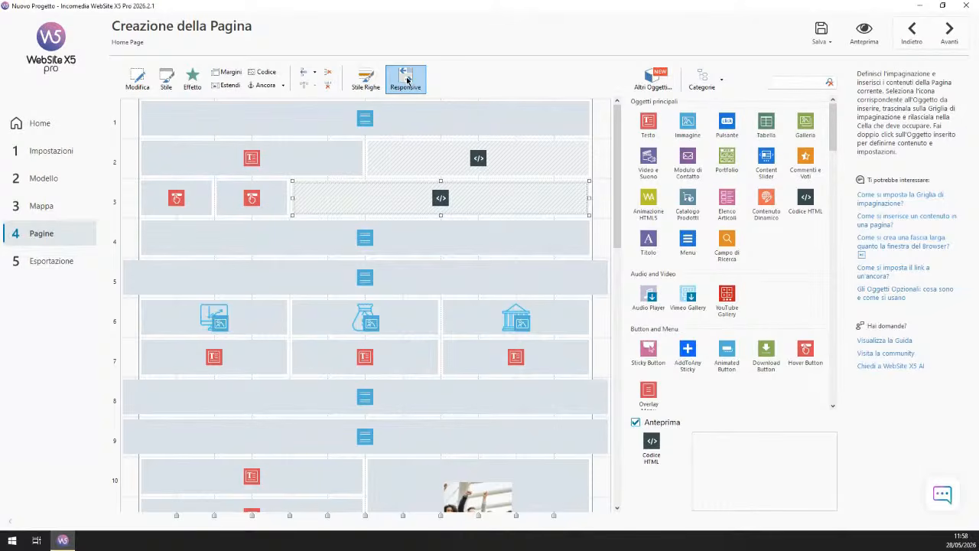
{"action": "left_click", "coordinate": [407, 79]}
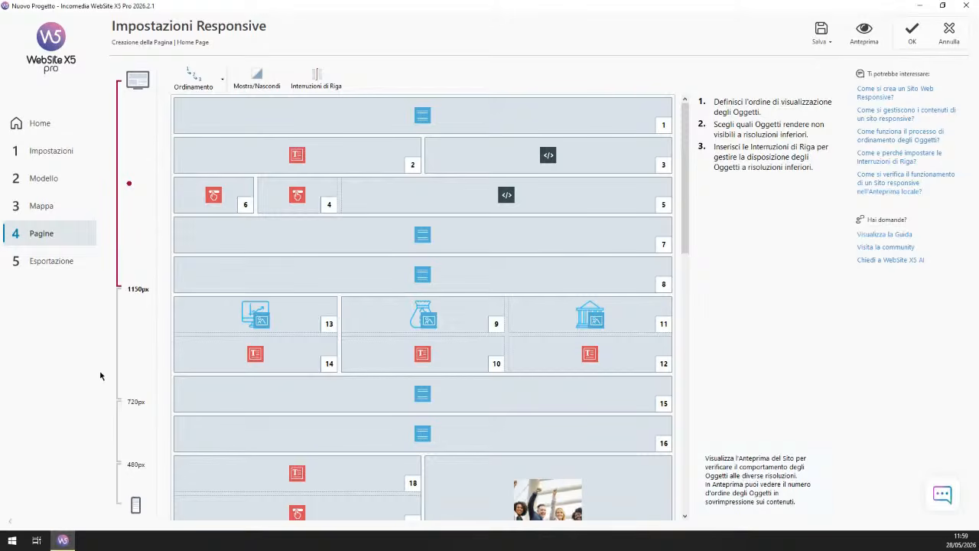
Step: Review the full object order below 480 px and compare it with the desktop, 1150–720 px and 720–480 px layouts
{"action": "left_click", "coordinate": [139, 487]}
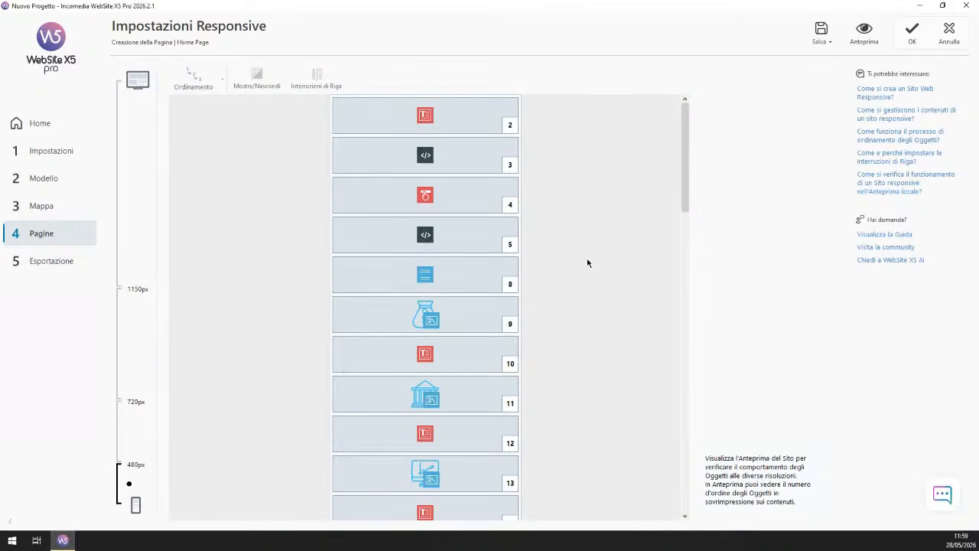
{"action": "left_click_drag", "start_coordinate": [687, 223], "coordinate": [692, 482]}
{"action": "left_click_drag", "start_coordinate": [684, 119], "coordinate": [685, 118]}
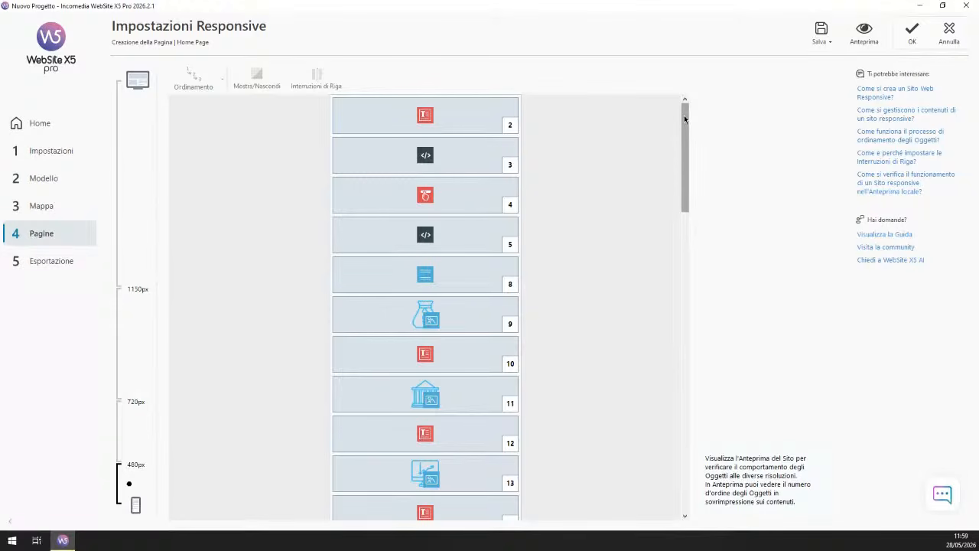
{"action": "left_click", "coordinate": [132, 186]}
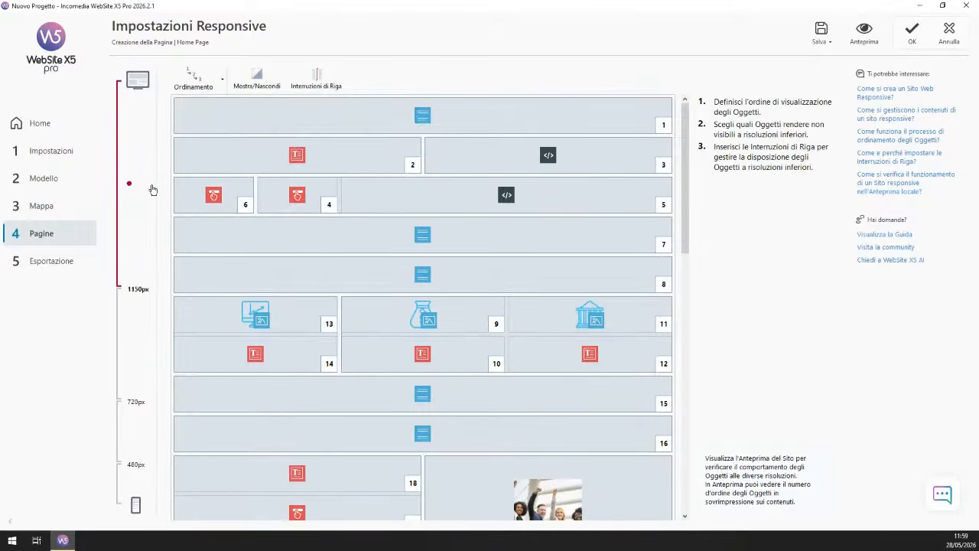
{"action": "left_click", "coordinate": [138, 348]}
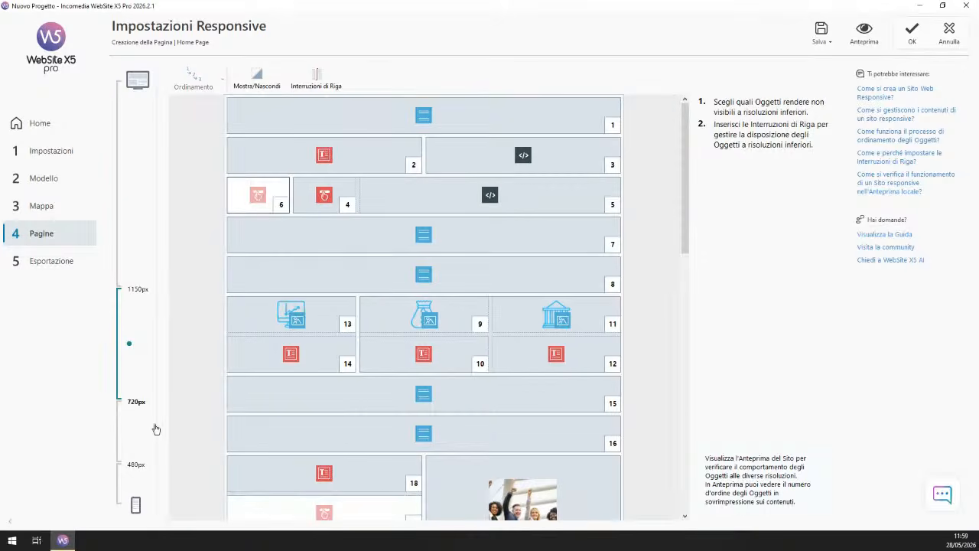
{"action": "left_click", "coordinate": [131, 431]}
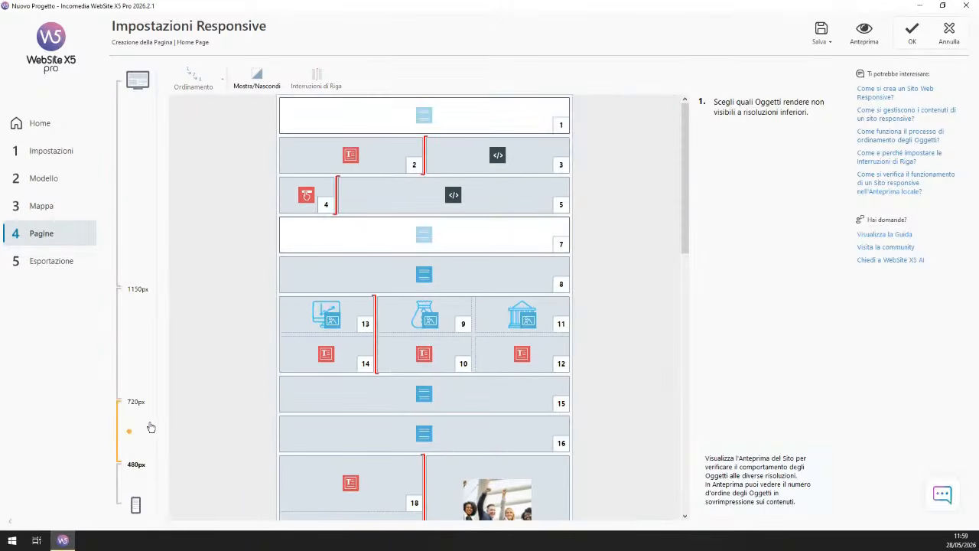
{"action": "left_click", "coordinate": [136, 488]}
{"action": "left_click", "coordinate": [137, 355]}
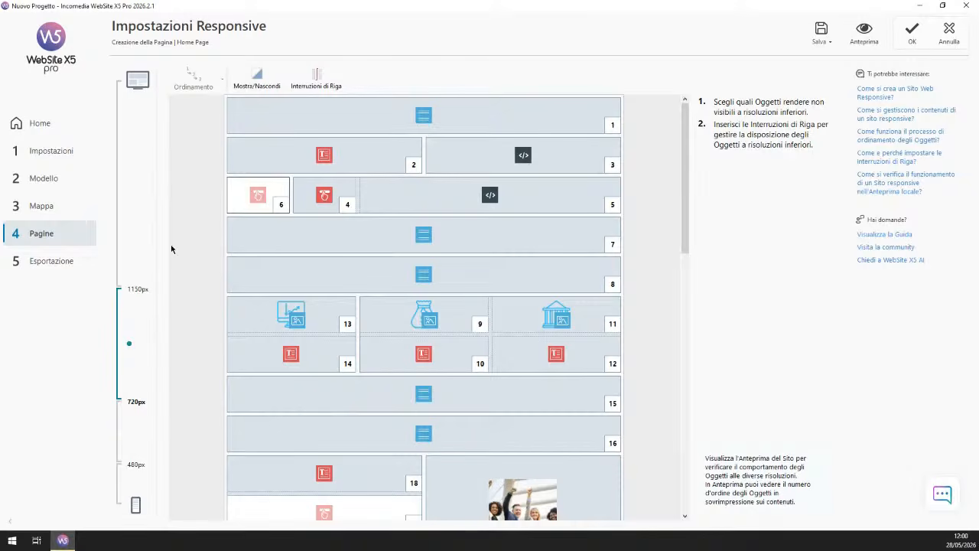
Step: Compare the desktop grid's numbering with the single-column object order below 480 px
{"action": "left_click", "coordinate": [130, 183]}
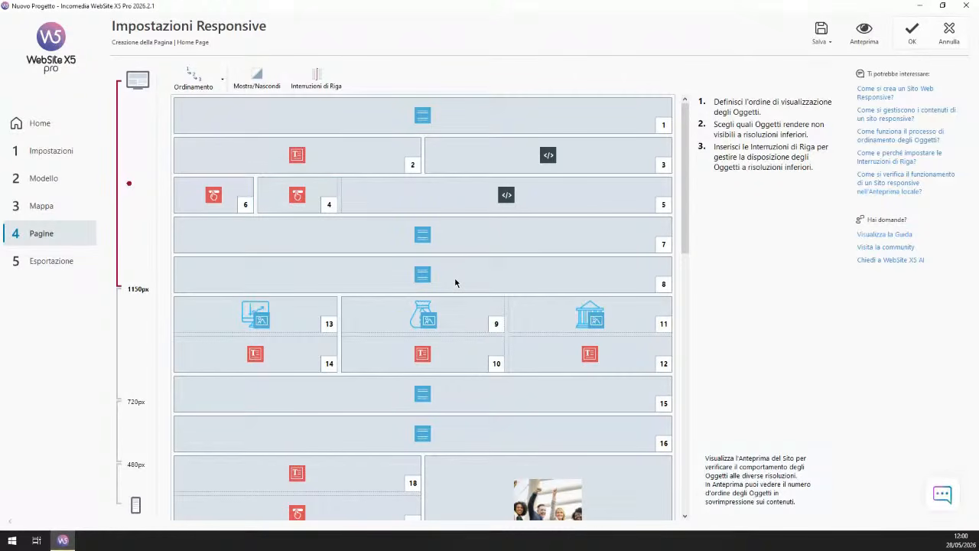
{"action": "left_click", "coordinate": [131, 487]}
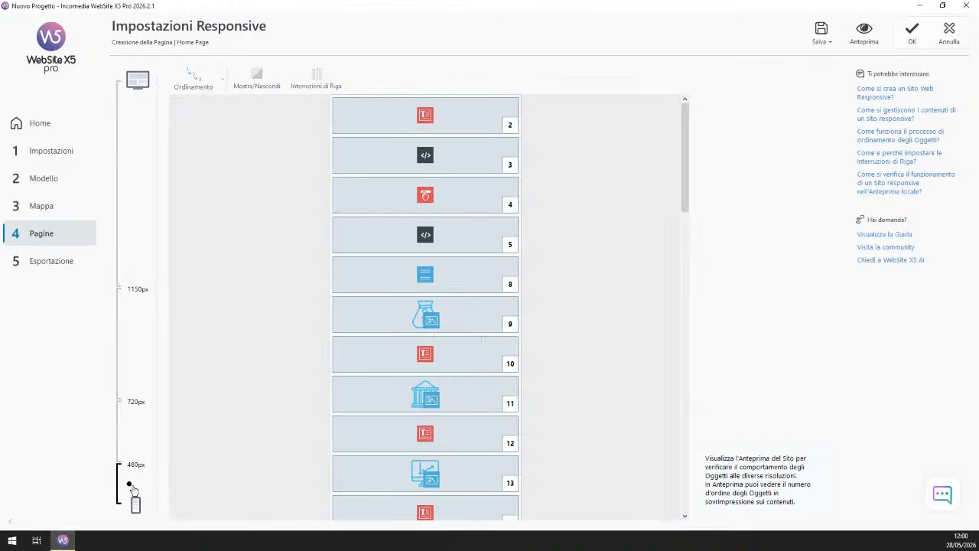
{"action": "left_click", "coordinate": [140, 245]}
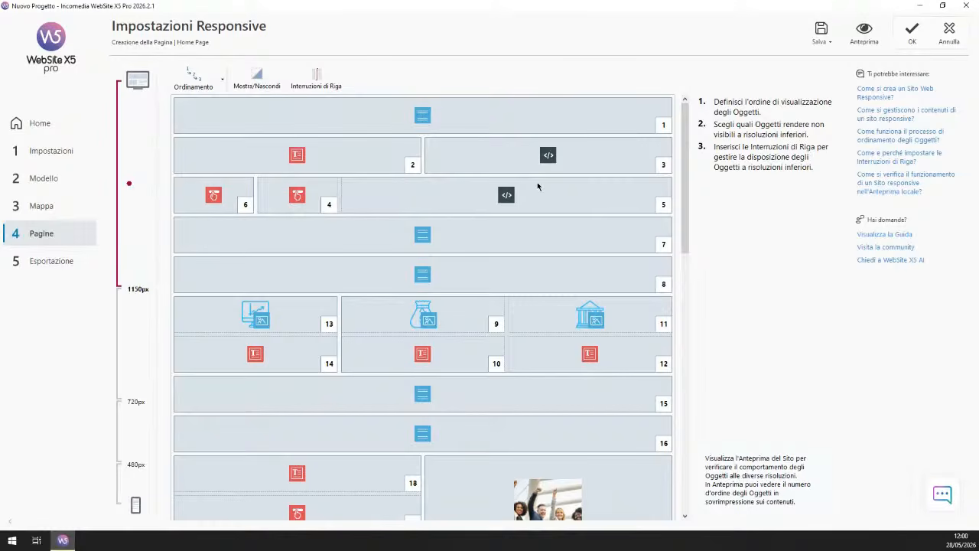
{"action": "left_click", "coordinate": [129, 484]}
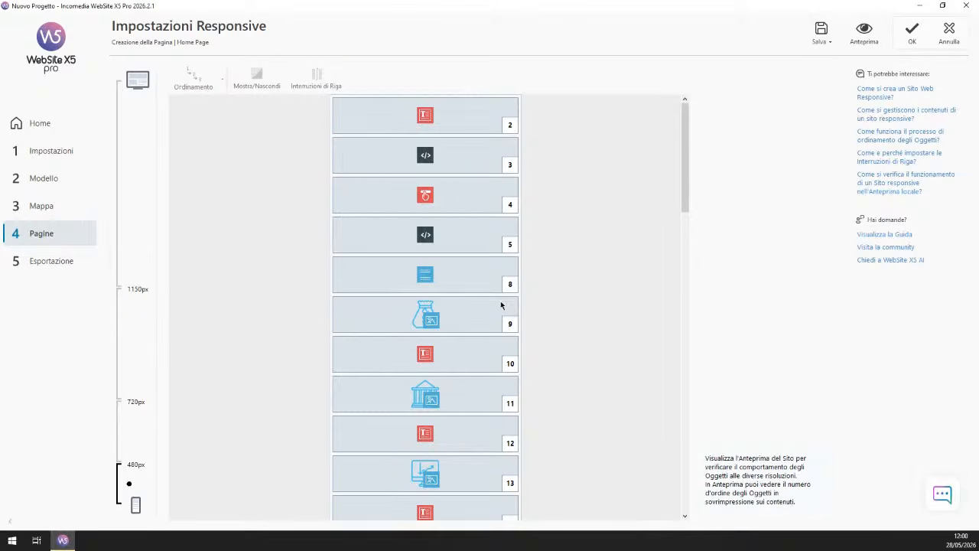
{"action": "left_click", "coordinate": [149, 222]}
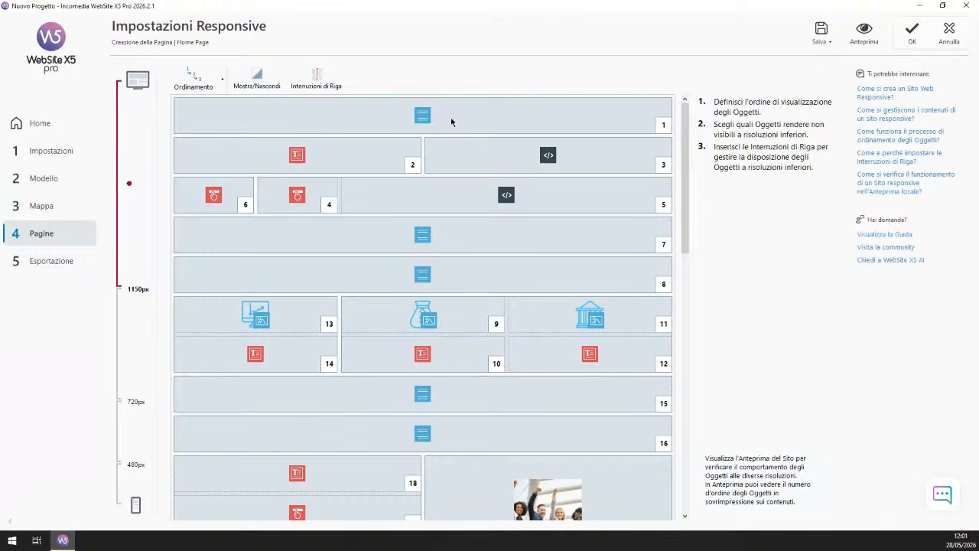
Step: Restart the ordering of all objects from the beginning, making row 1 first, row 2's HTML code second and its text third
{"action": "left_click", "coordinate": [223, 79]}
{"action": "left_click", "coordinate": [223, 81]}
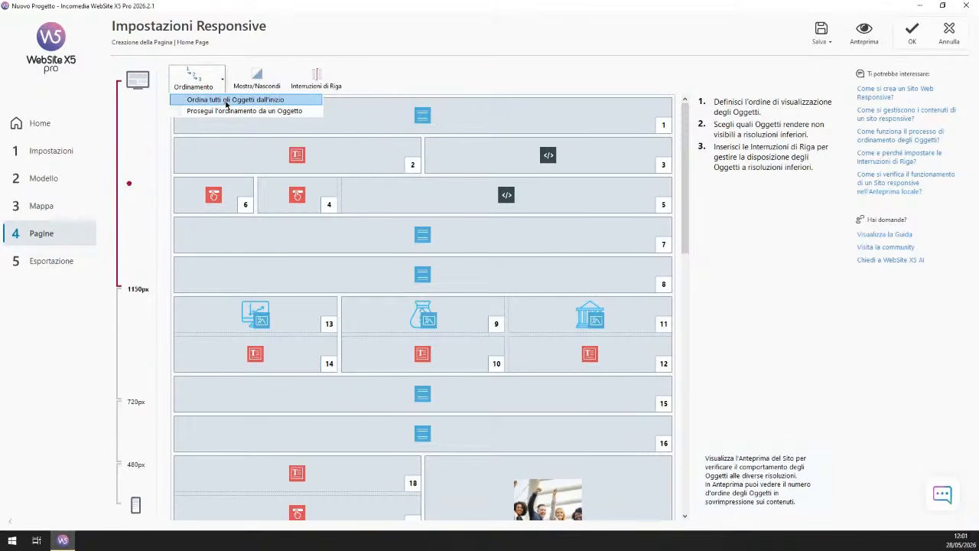
{"action": "left_click", "coordinate": [226, 101]}
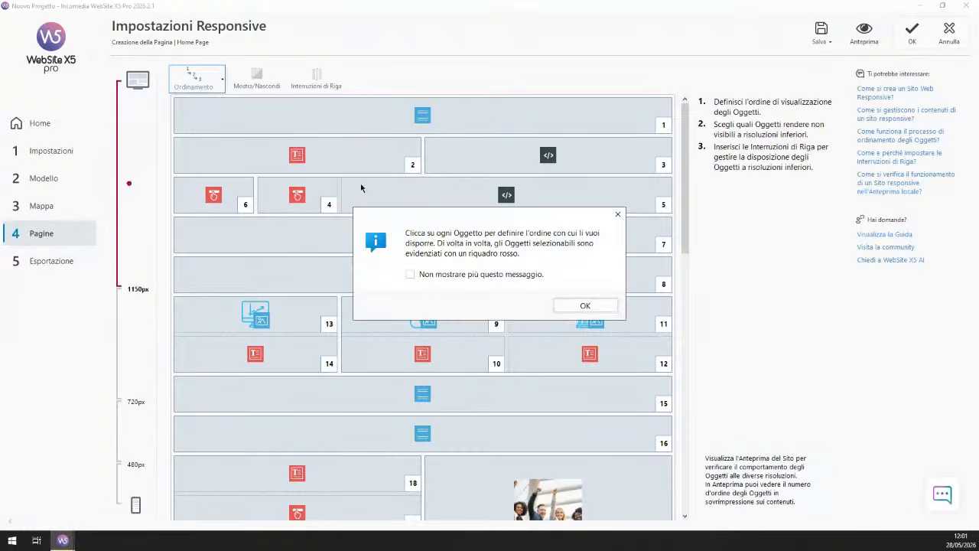
{"action": "left_click", "coordinate": [586, 305]}
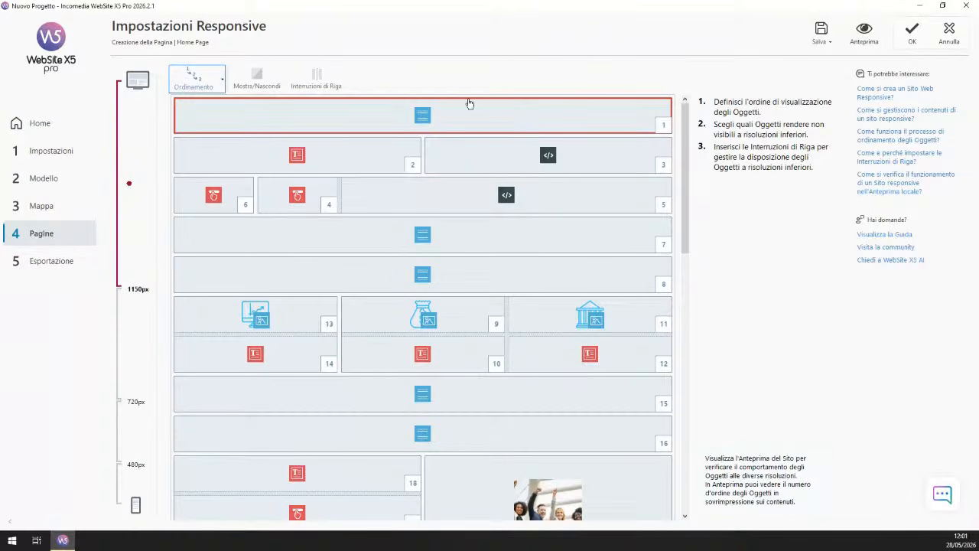
{"action": "left_click", "coordinate": [562, 123]}
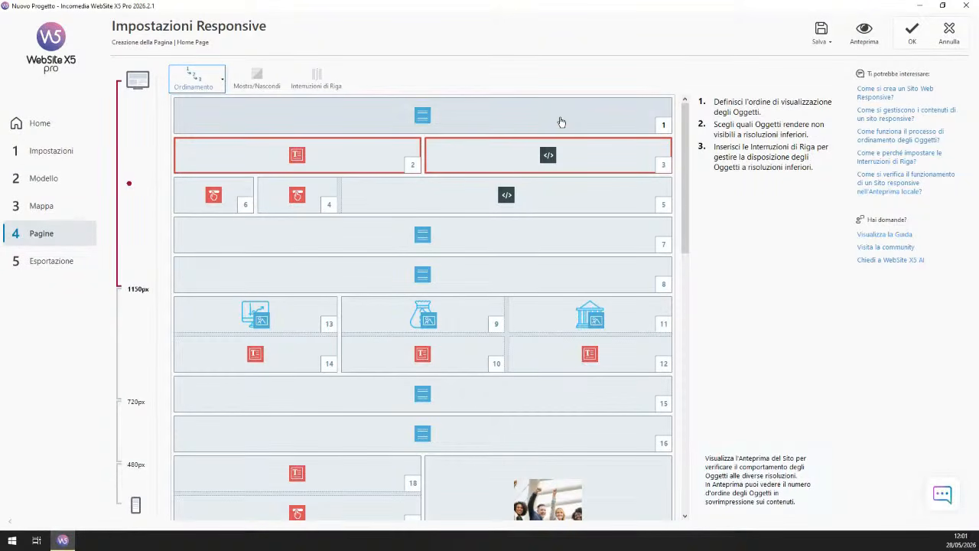
{"action": "left_click", "coordinate": [566, 149]}
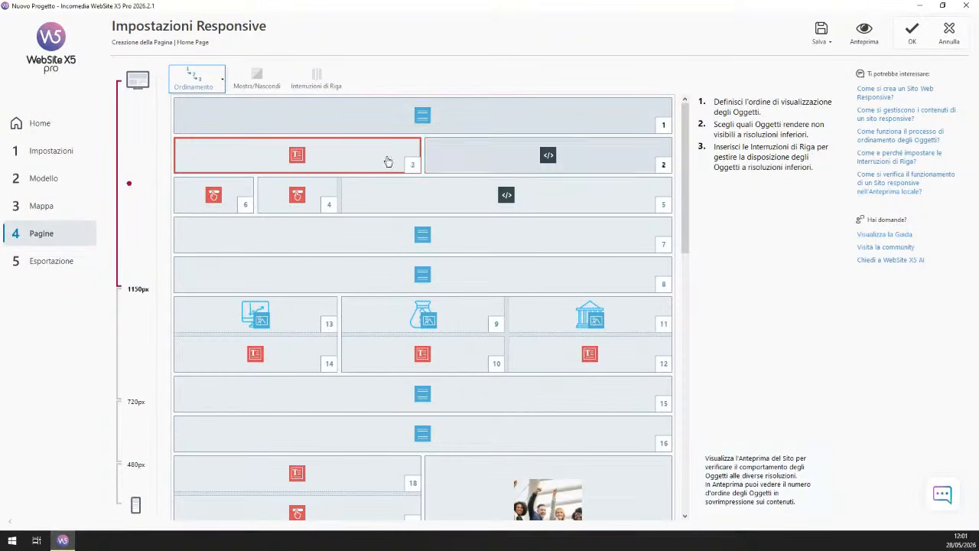
{"action": "left_click", "coordinate": [334, 156]}
Step: Order row 3's hover buttons as 4 and 5 and its HTML code as 6, and the full-width objects in rows 4 and 5 as 7 and 8
{"action": "left_click", "coordinate": [218, 196]}
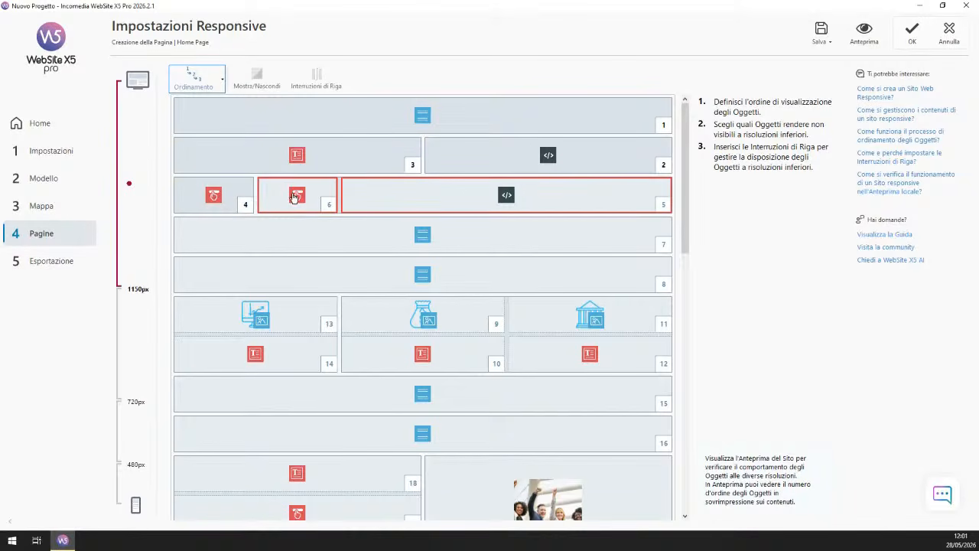
{"action": "left_click", "coordinate": [294, 197]}
{"action": "left_click", "coordinate": [410, 205]}
{"action": "left_click", "coordinate": [443, 238]}
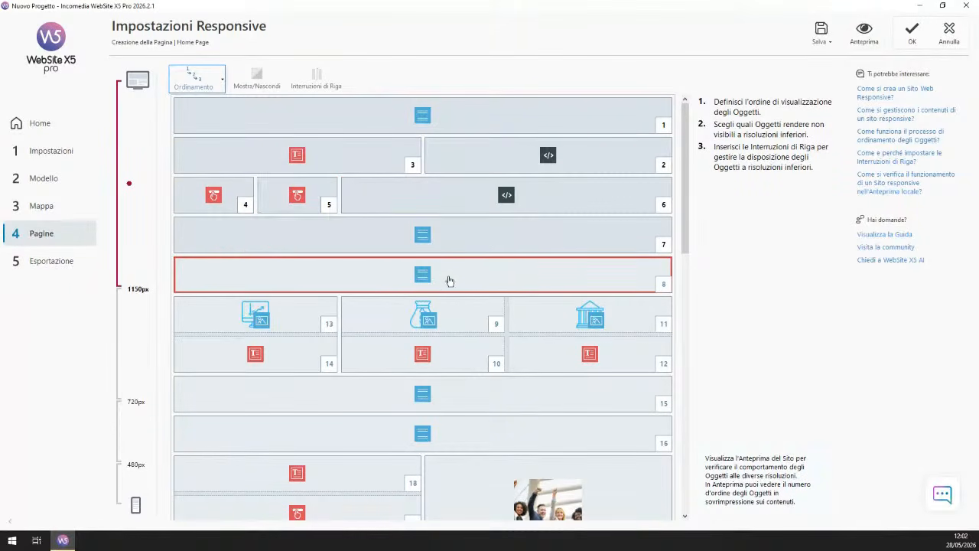
{"action": "left_click", "coordinate": [450, 282]}
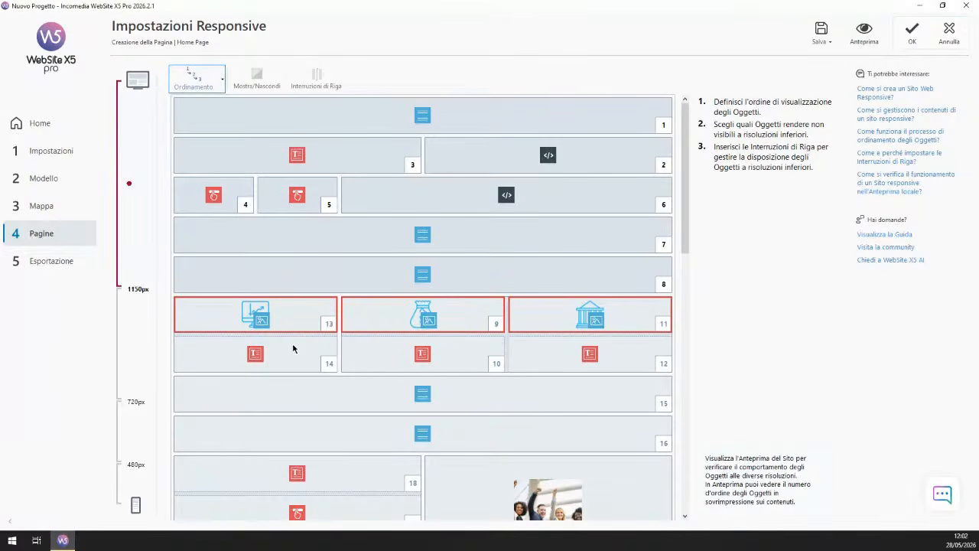
Step: Preview the Home Page, compare the Market Strategy, Saving Plans and Fiscal Consultancy section with the ordering grid, and close the preview
{"action": "left_click", "coordinate": [868, 30]}
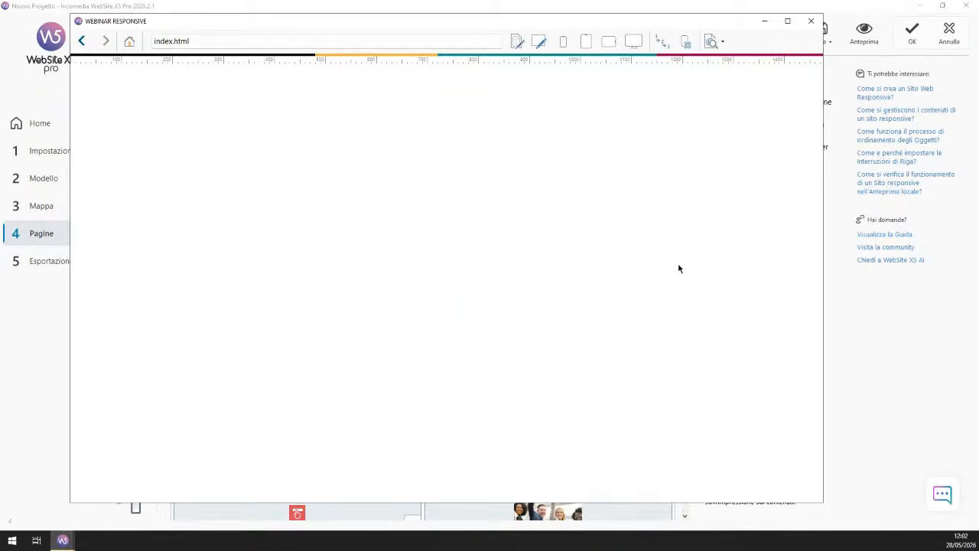
{"action": "scroll", "coordinate": [659, 266], "scroll_direction": "down", "scroll_amount": 5}
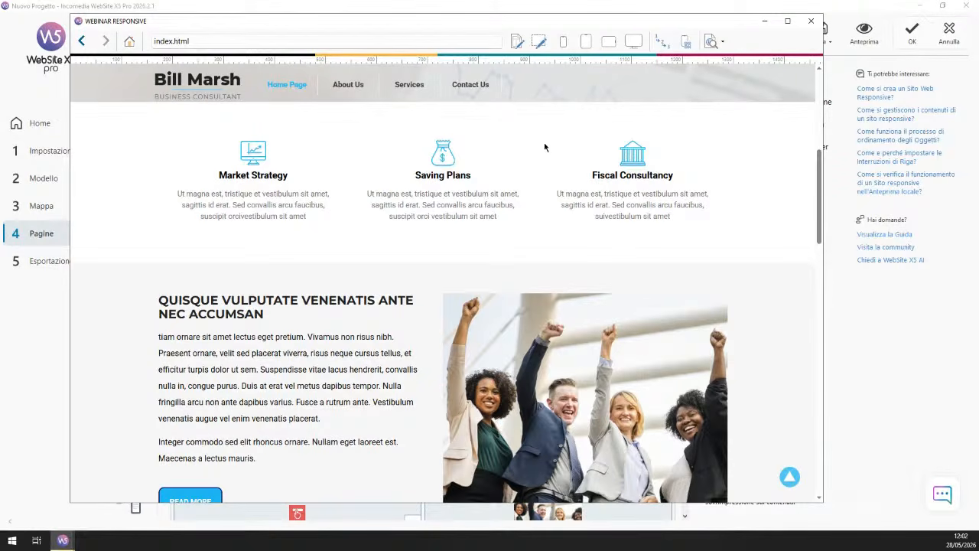
{"action": "left_click_drag", "start_coordinate": [720, 25], "coordinate": [774, 432]}
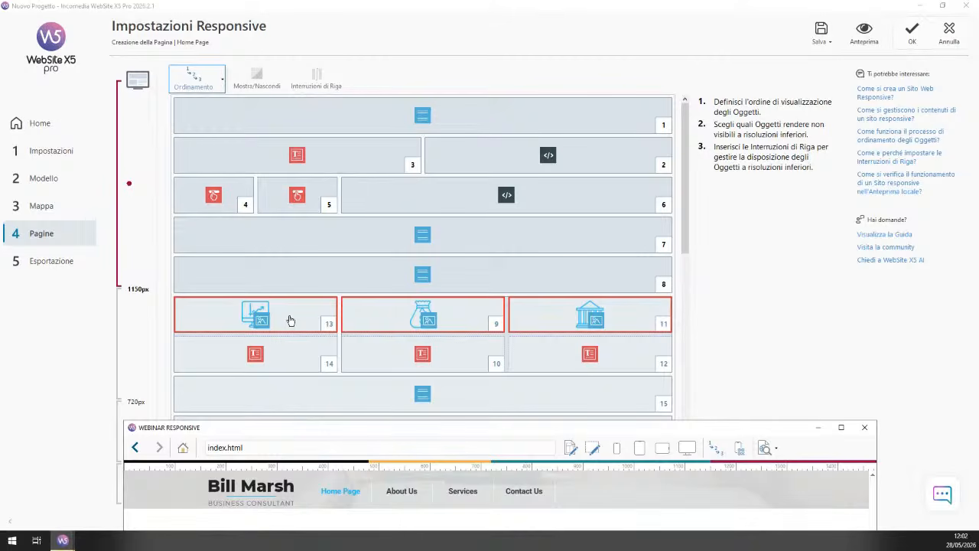
{"action": "left_click_drag", "start_coordinate": [724, 430], "coordinate": [726, 21]}
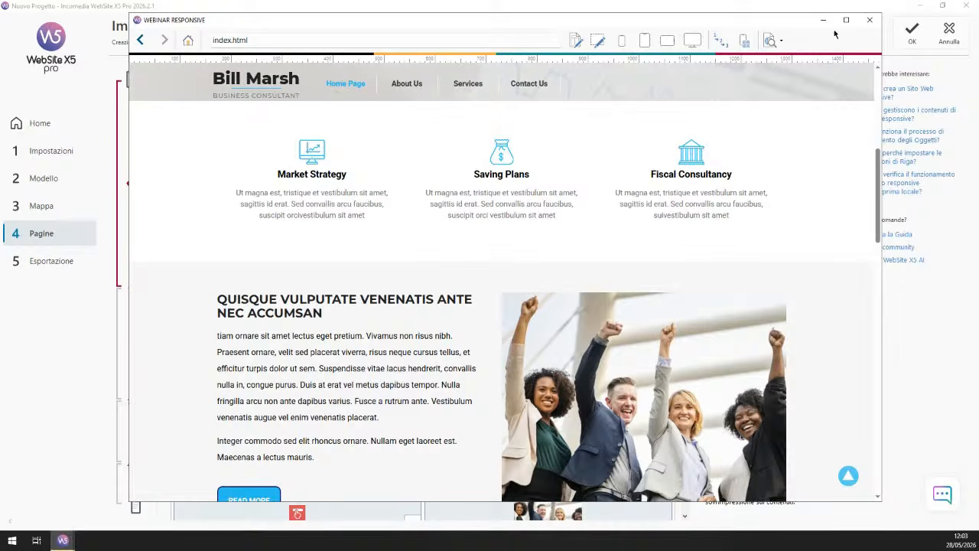
{"action": "left_click", "coordinate": [873, 23]}
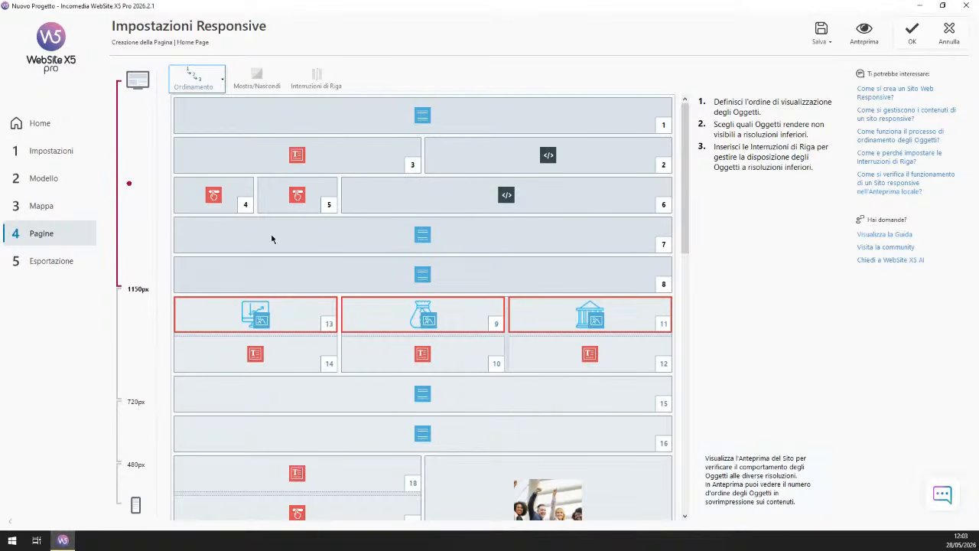
Step: Order the three icon-and-text columns in pairs: monitor and its text 9–10, money bag and its text 11–12, bank and its text 13–14
{"action": "left_click", "coordinate": [282, 314]}
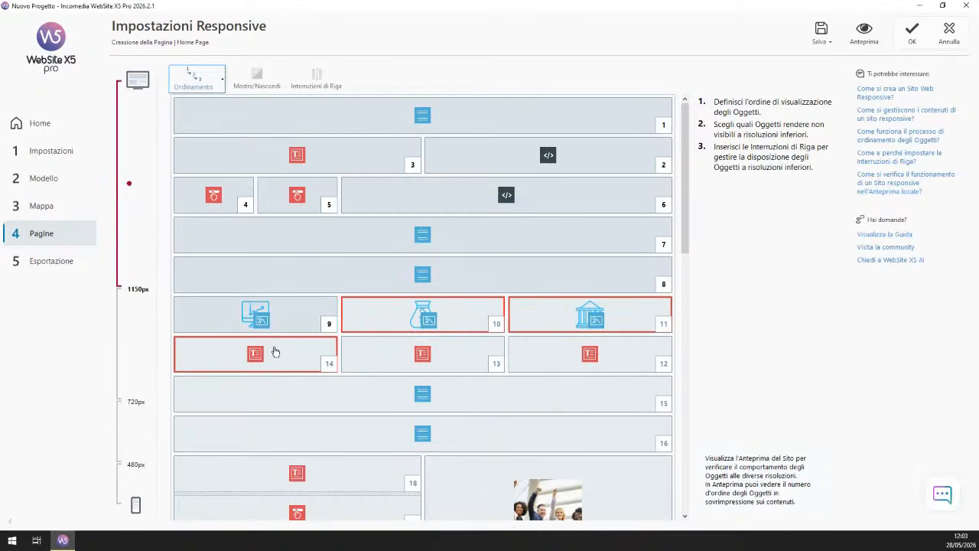
{"action": "left_click", "coordinate": [276, 352]}
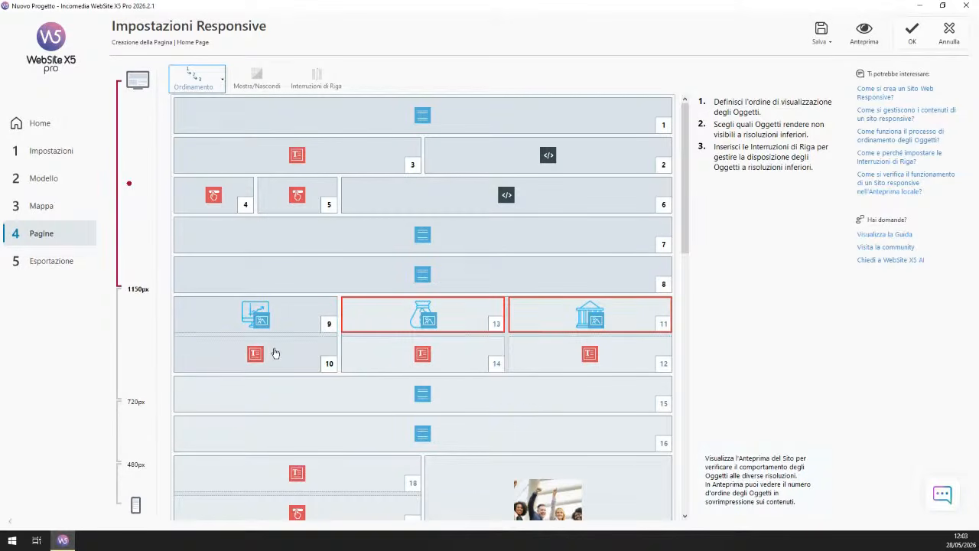
{"action": "left_click", "coordinate": [388, 315]}
{"action": "left_click", "coordinate": [397, 357]}
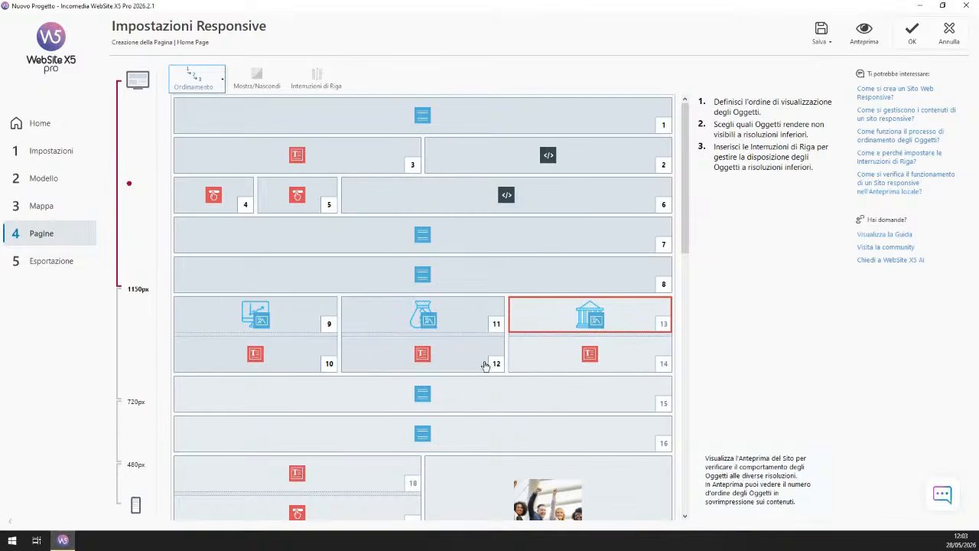
{"action": "left_click", "coordinate": [541, 322]}
{"action": "left_click", "coordinate": [559, 359]}
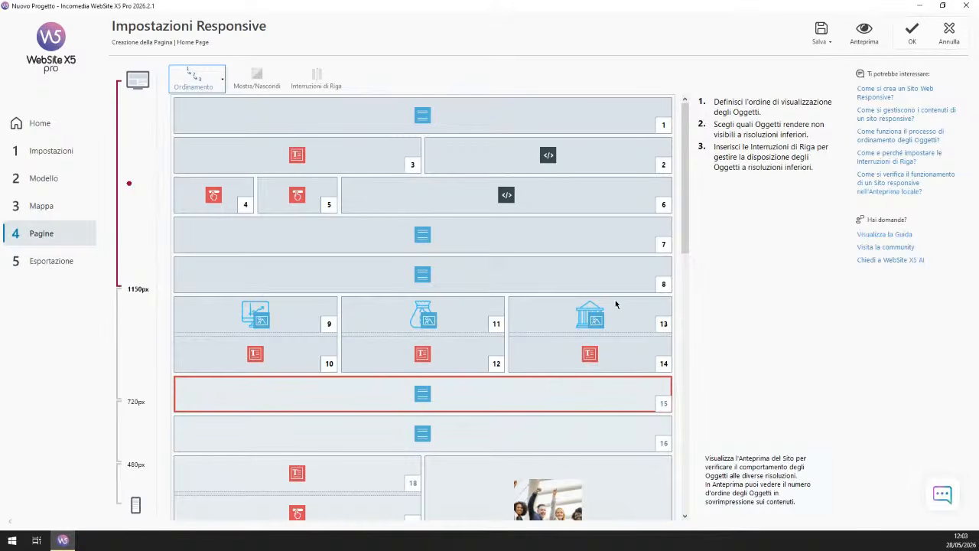
Step: Number the two full-width objects below 15 and 16, the team photo 17, and its adjacent text and button 18 and 19
{"action": "scroll", "coordinate": [617, 304], "scroll_direction": "down", "scroll_amount": 2}
{"action": "left_click", "coordinate": [518, 278]}
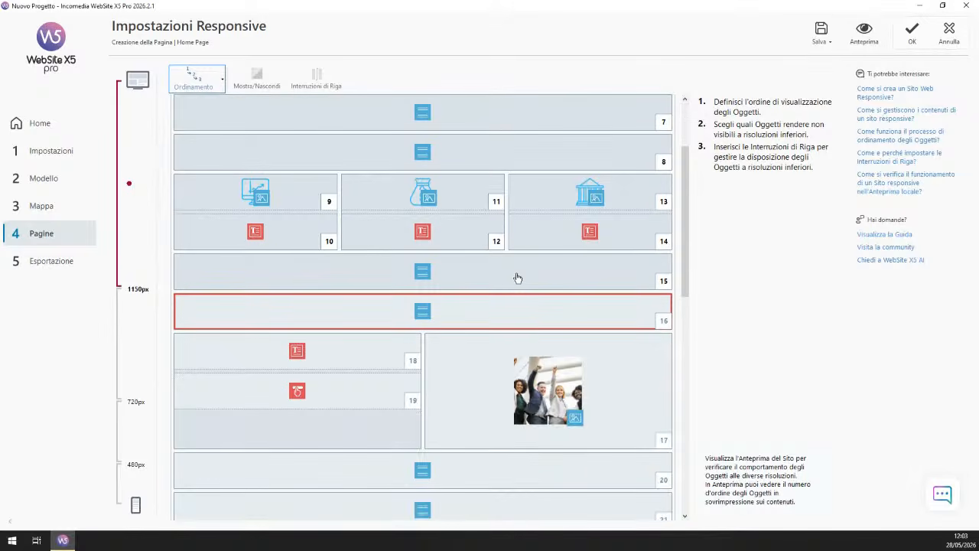
{"action": "left_click", "coordinate": [505, 314]}
{"action": "scroll", "coordinate": [604, 289], "scroll_direction": "down", "scroll_amount": 3}
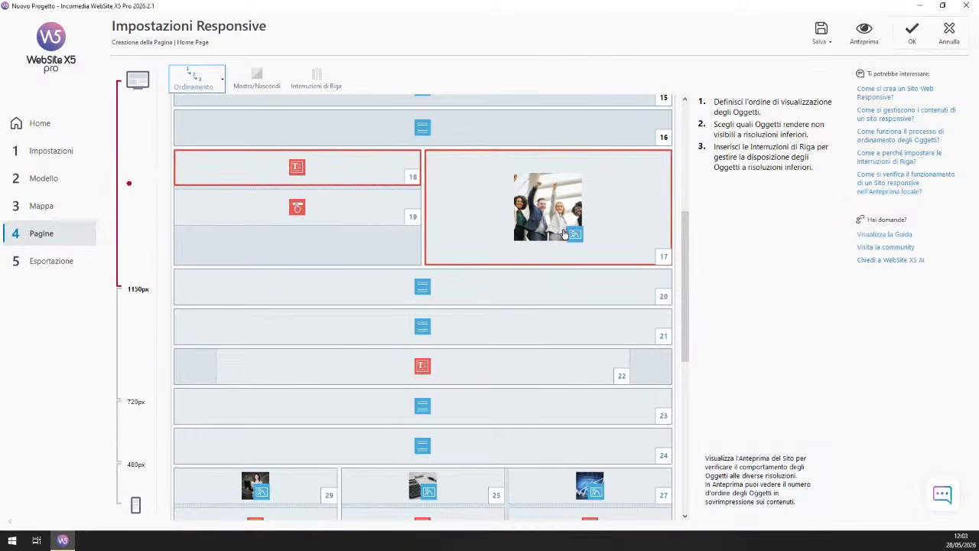
{"action": "scroll", "coordinate": [603, 243], "scroll_direction": "up", "scroll_amount": 2}
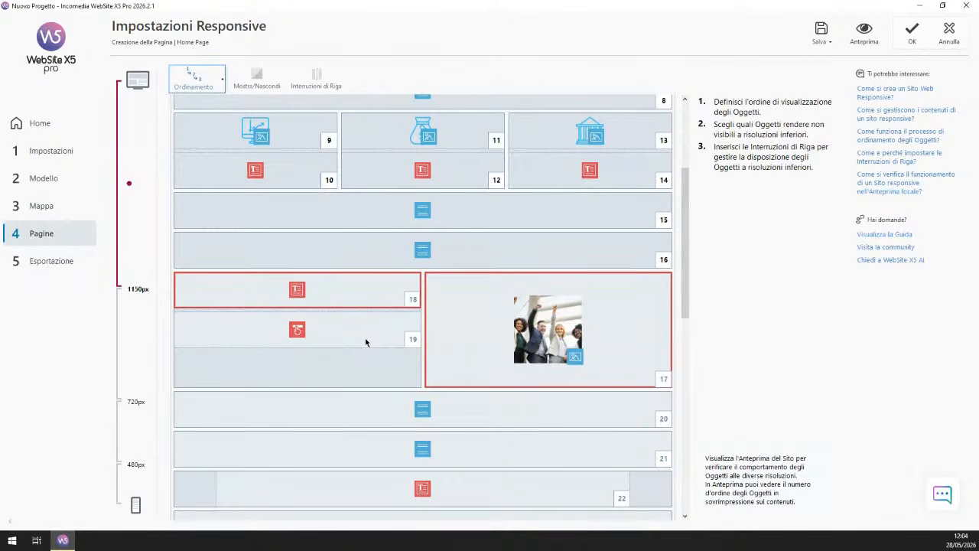
{"action": "left_click", "coordinate": [465, 310]}
{"action": "left_click", "coordinate": [368, 292]}
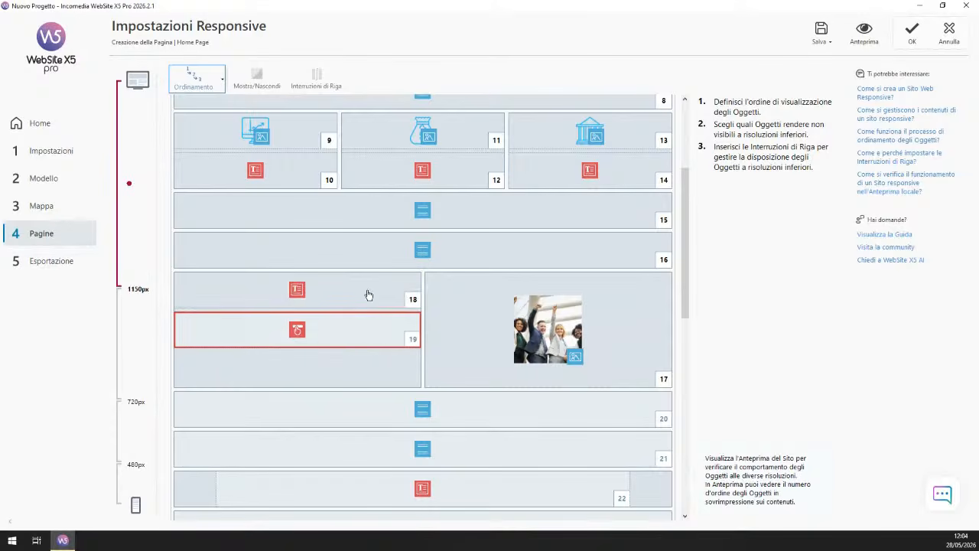
{"action": "left_click", "coordinate": [364, 332]}
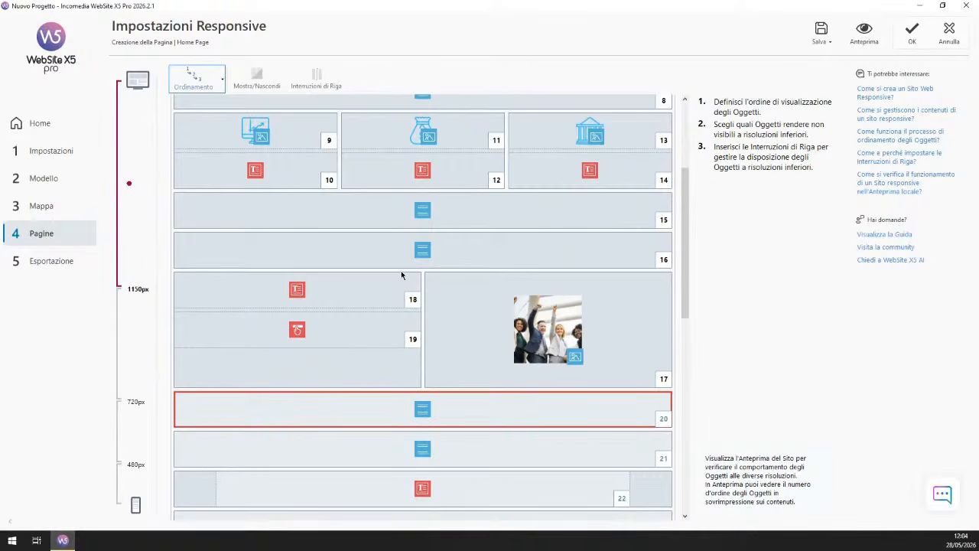
Step: Number the next five single-object rows 20 to 24 and the first row of image-and-text columns 25–26, 27–28 and 29–30
{"action": "scroll", "coordinate": [529, 341], "scroll_direction": "down", "scroll_amount": 3}
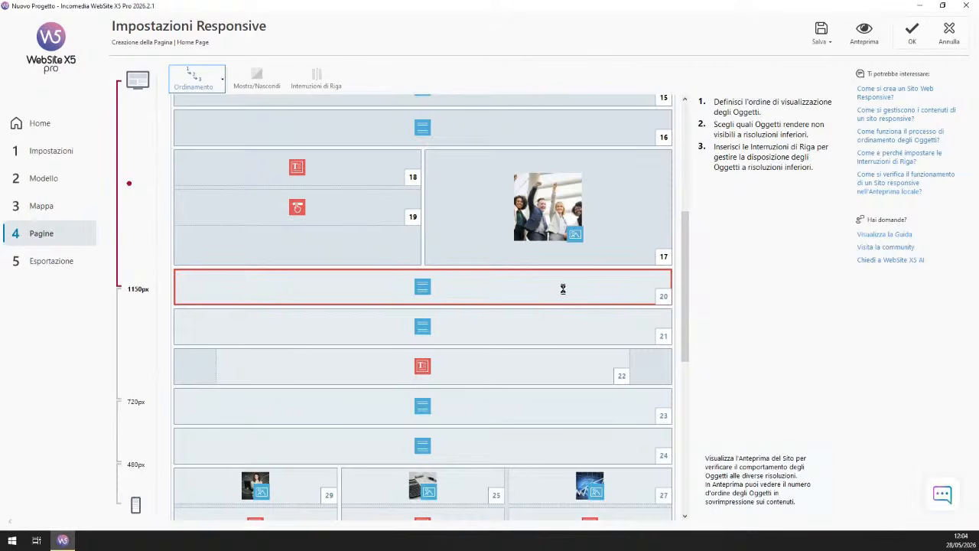
{"action": "scroll", "coordinate": [563, 299], "scroll_direction": "down", "scroll_amount": 3}
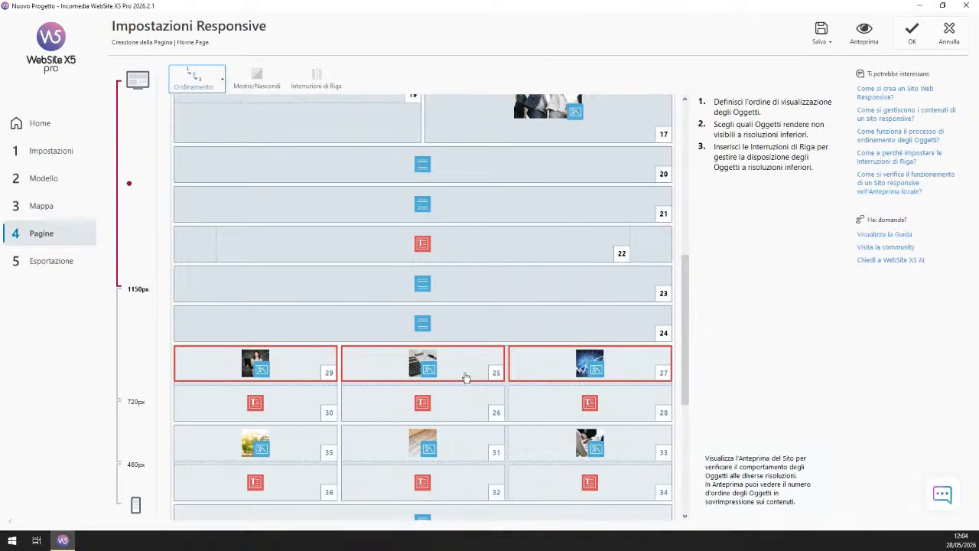
{"action": "scroll", "coordinate": [303, 285], "scroll_direction": "down", "scroll_amount": 4}
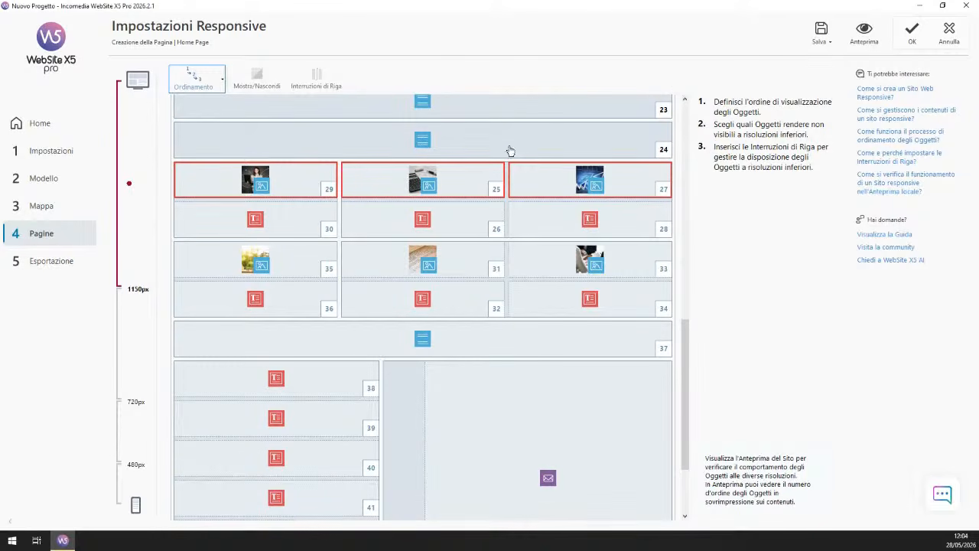
{"action": "left_click", "coordinate": [292, 186]}
{"action": "left_click", "coordinate": [291, 221]}
{"action": "left_click", "coordinate": [389, 194]}
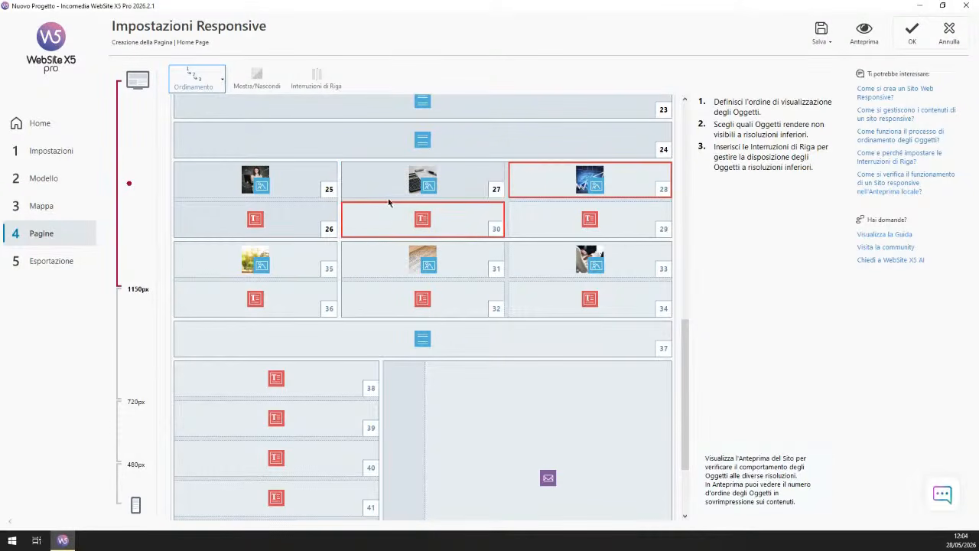
{"action": "left_click", "coordinate": [387, 219]}
{"action": "left_click", "coordinate": [534, 191]}
{"action": "left_click", "coordinate": [537, 224]}
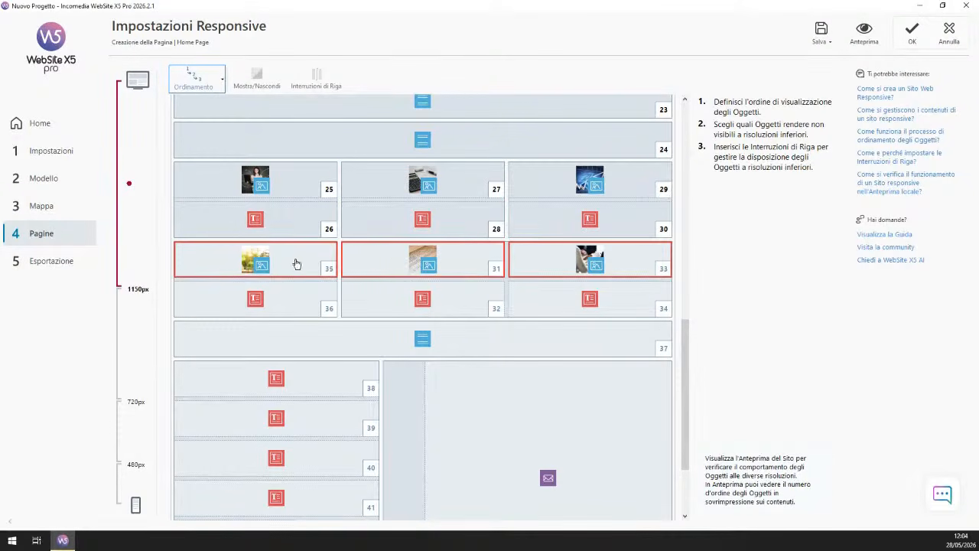
Step: Order the second row of image-and-text columns as pairs 31–32, 33–34 and 35–36, and the full-width object below as 37
{"action": "left_click", "coordinate": [296, 262]}
{"action": "left_click", "coordinate": [289, 300]}
{"action": "left_click", "coordinate": [385, 266]}
{"action": "left_click", "coordinate": [381, 302]}
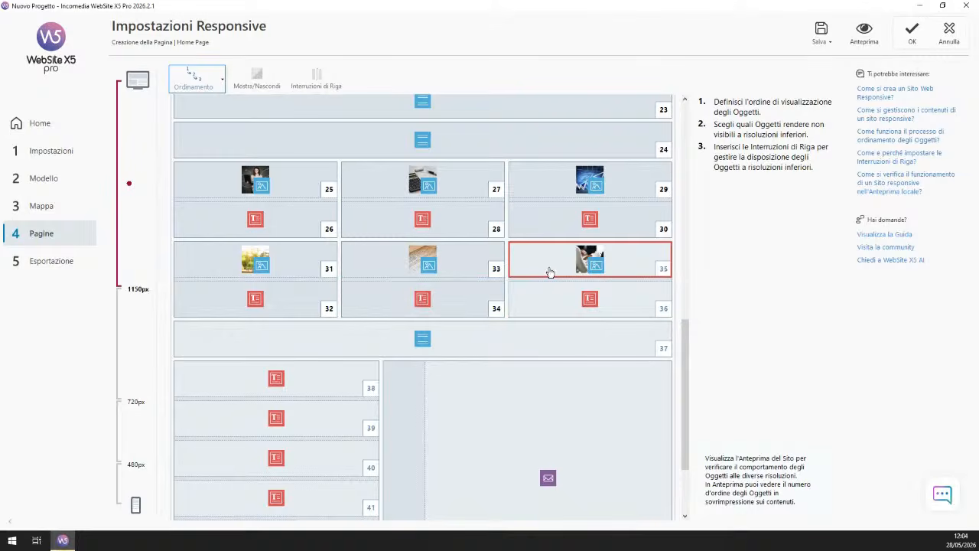
{"action": "left_click", "coordinate": [549, 271]}
{"action": "left_click", "coordinate": [545, 304]}
{"action": "left_click", "coordinate": [510, 342]}
Step: Number the four stacked texts 38 to 41, the social object 42, the email form 43 and the final full-width object 44
{"action": "scroll", "coordinate": [396, 277], "scroll_direction": "down", "scroll_amount": 3}
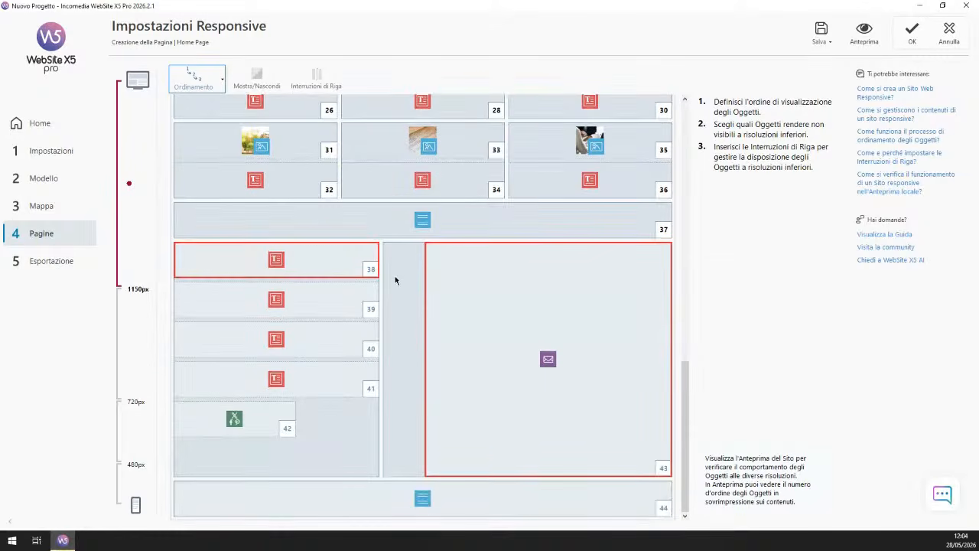
{"action": "left_click", "coordinate": [339, 256]}
{"action": "left_click", "coordinate": [335, 297]}
{"action": "left_click", "coordinate": [328, 348]}
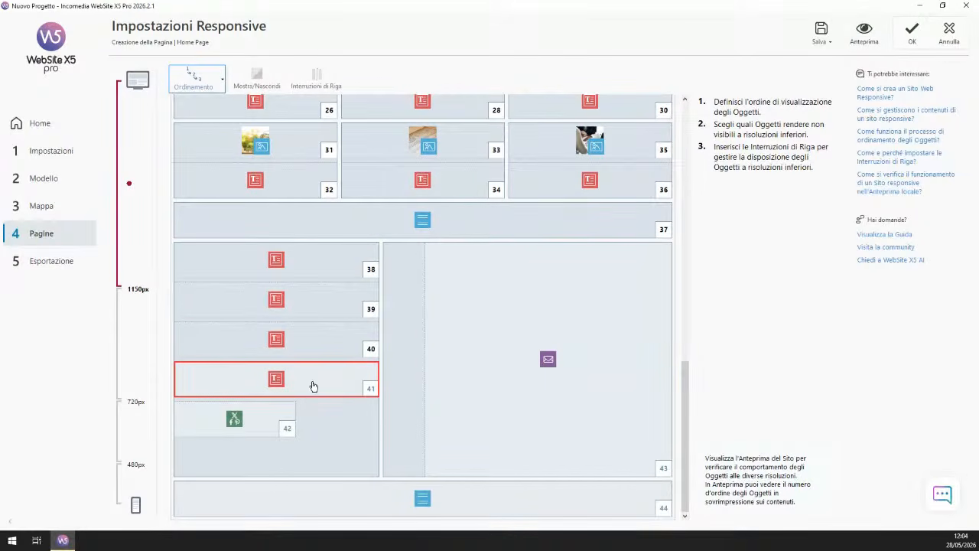
{"action": "left_click", "coordinate": [310, 386]}
{"action": "left_click", "coordinate": [368, 414]}
{"action": "left_click", "coordinate": [494, 371]}
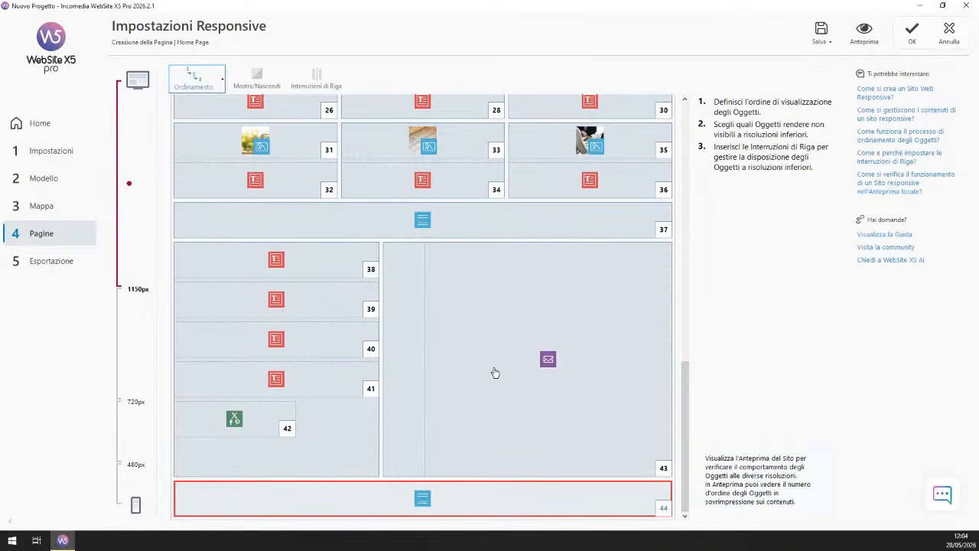
{"action": "left_click", "coordinate": [472, 499]}
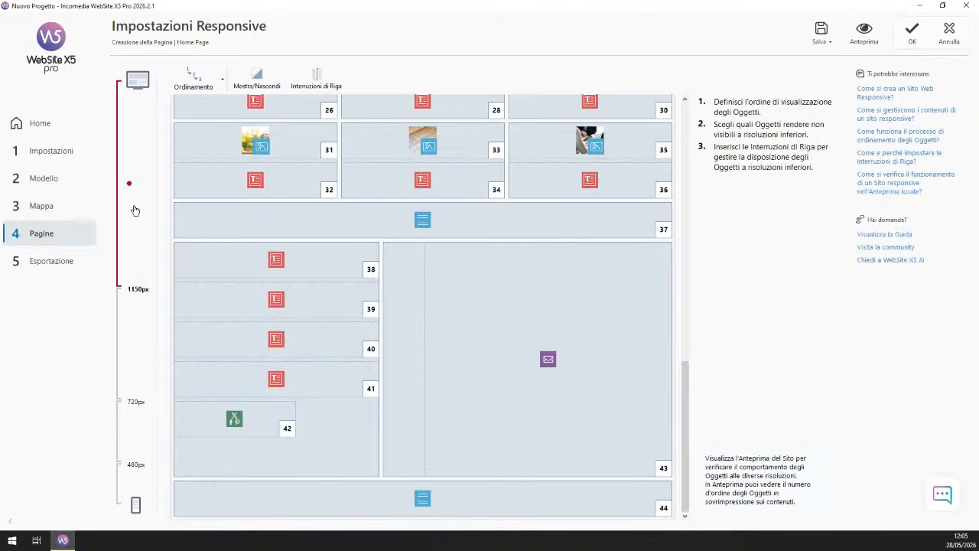
Step: Check the new object order in the 1150–720 px, 720–480 px and below 480 px ranges, and return to the desktop view
{"action": "left_click", "coordinate": [135, 344]}
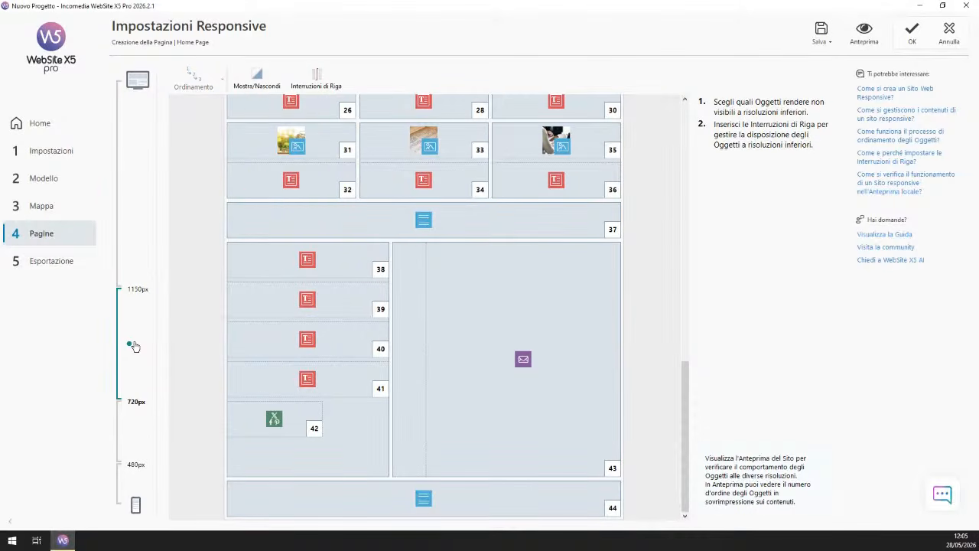
{"action": "left_click", "coordinate": [141, 434]}
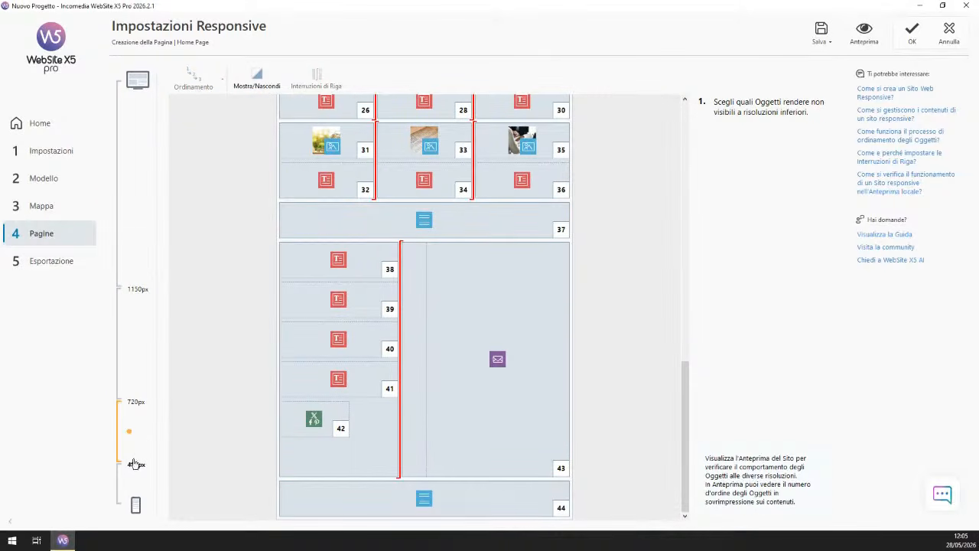
{"action": "left_click", "coordinate": [131, 485]}
{"action": "scroll", "coordinate": [490, 397], "scroll_direction": "up", "scroll_amount": 15}
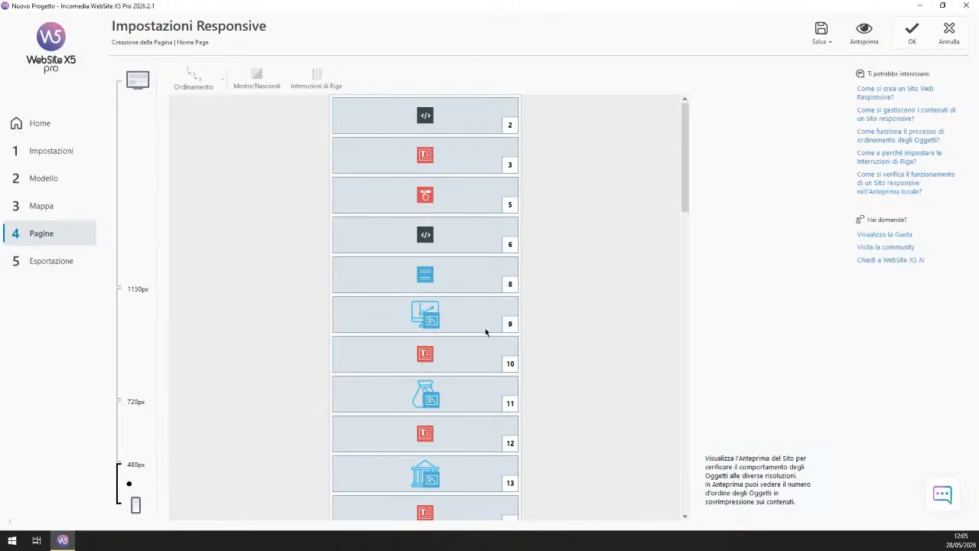
{"action": "left_click", "coordinate": [136, 199]}
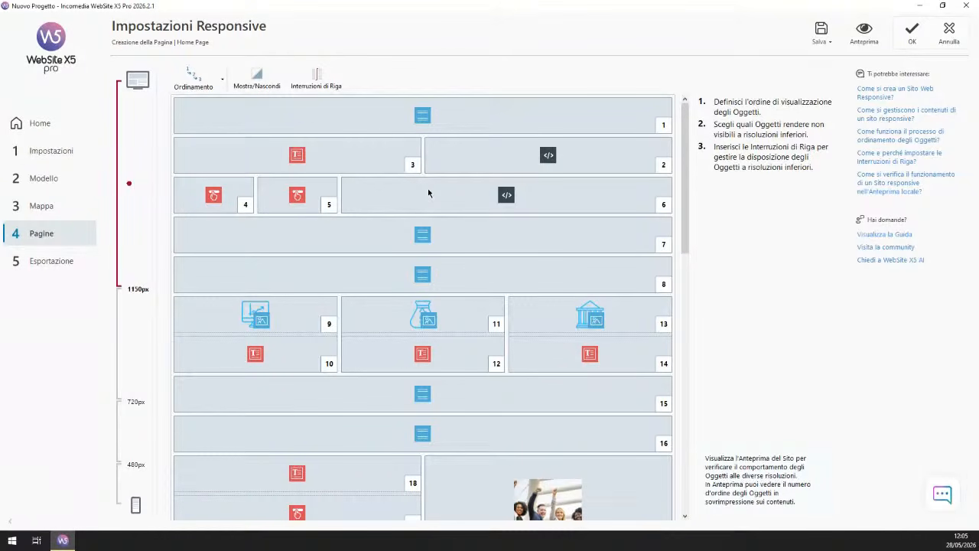
Step: Look at the options for ordering from the beginning or continuing from an object, and review the numbering across the whole desktop grid
{"action": "left_click", "coordinate": [223, 81]}
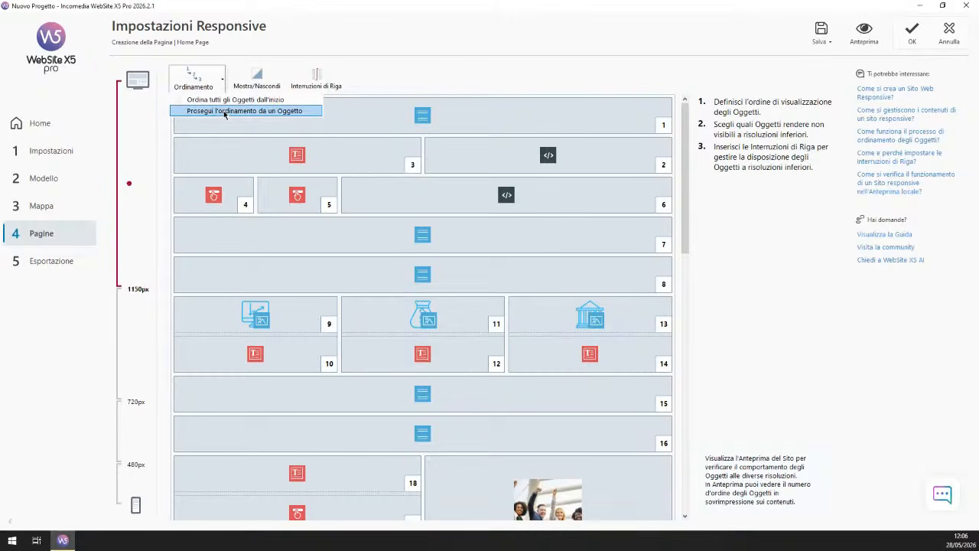
{"action": "left_click", "coordinate": [456, 321]}
{"action": "scroll", "coordinate": [457, 320], "scroll_direction": "down", "scroll_amount": 5}
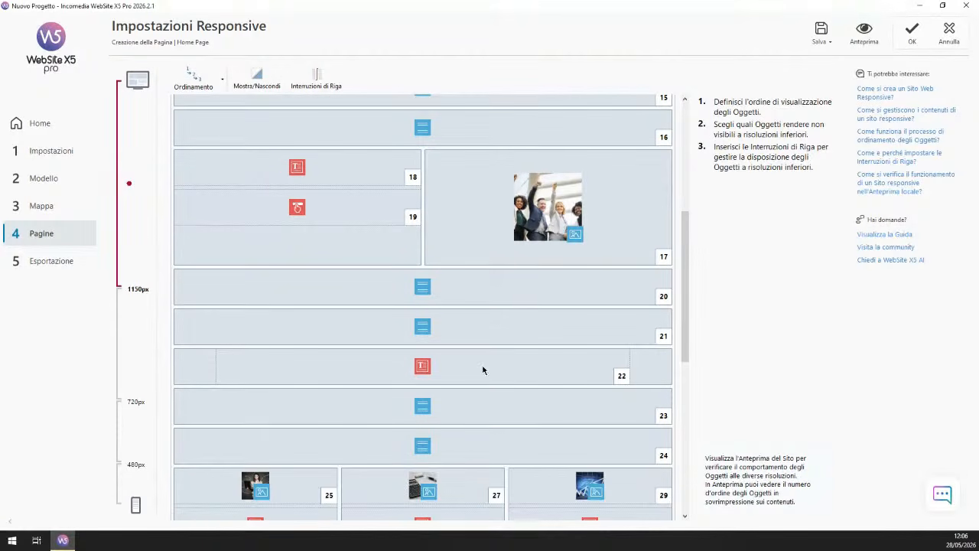
{"action": "scroll", "coordinate": [456, 414], "scroll_direction": "down", "scroll_amount": 1}
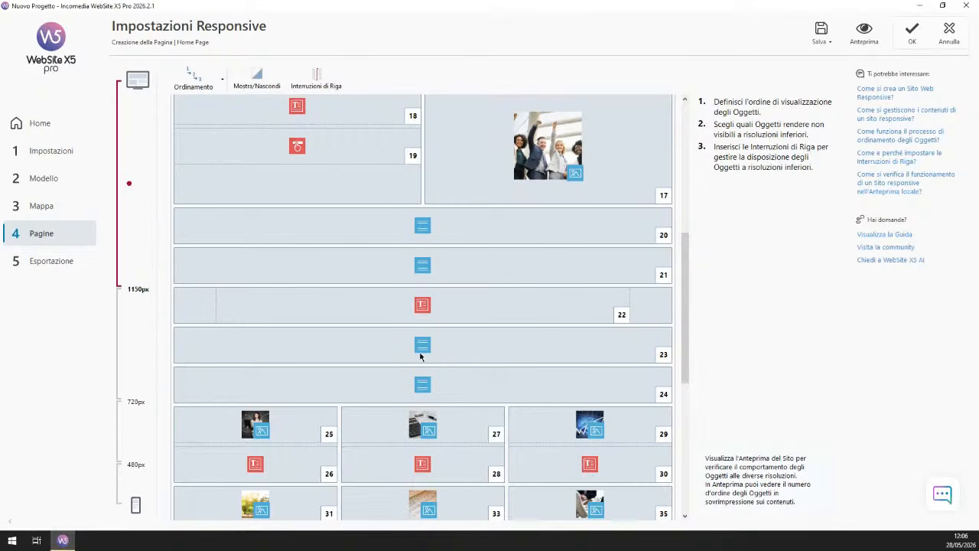
{"action": "scroll", "coordinate": [422, 345], "scroll_direction": "up", "scroll_amount": 3}
{"action": "scroll", "coordinate": [463, 194], "scroll_direction": "up", "scroll_amount": 3}
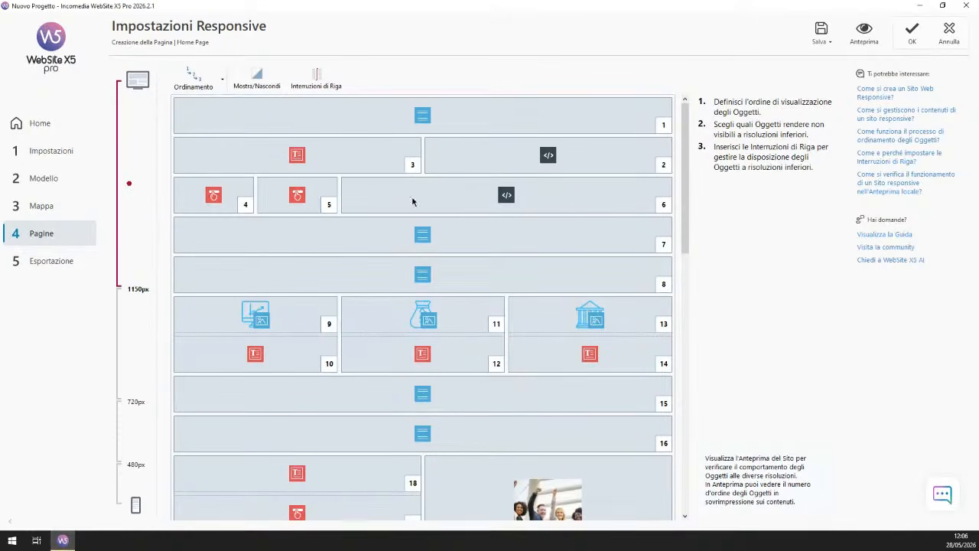
{"action": "scroll", "coordinate": [415, 417], "scroll_direction": "down", "scroll_amount": 3}
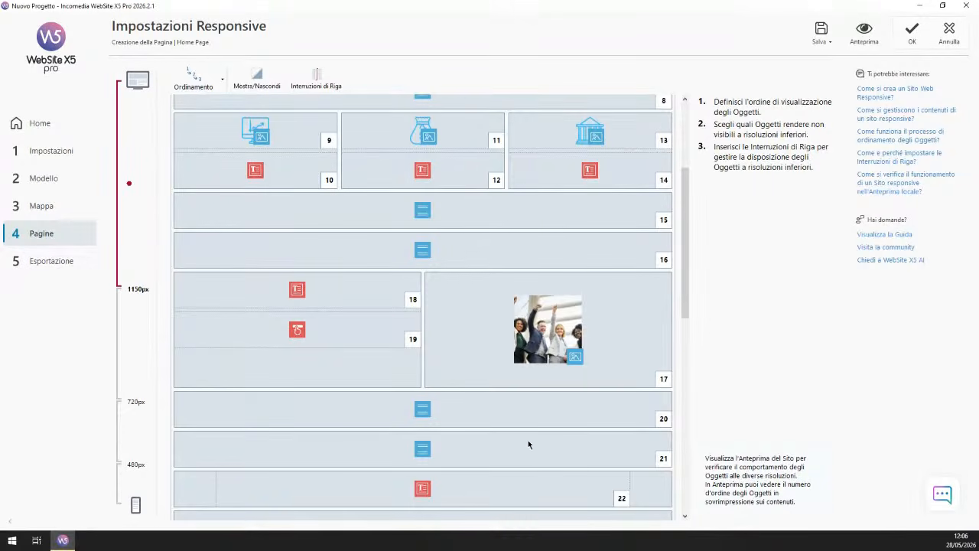
{"action": "scroll", "coordinate": [526, 433], "scroll_direction": "up", "scroll_amount": 5}
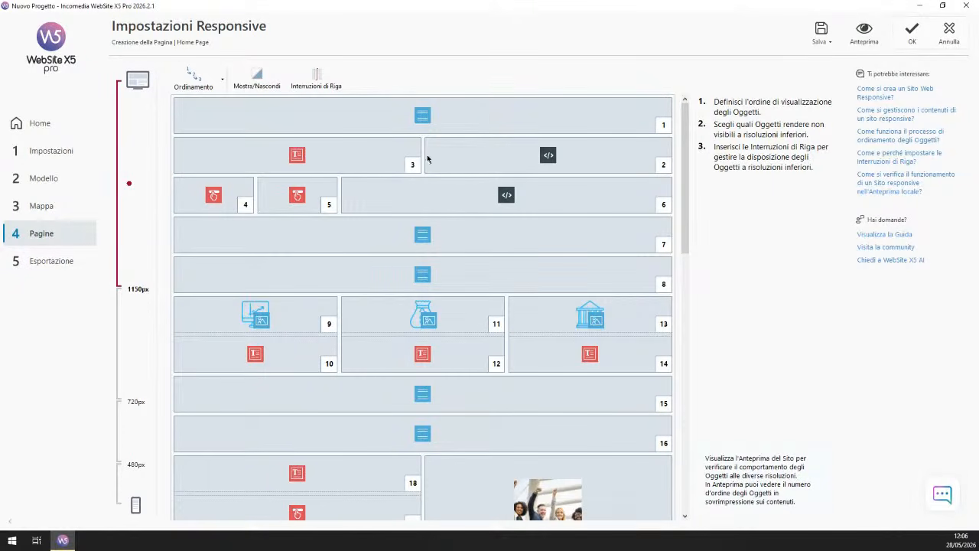
{"action": "scroll", "coordinate": [396, 402], "scroll_direction": "down", "scroll_amount": 3}
{"action": "scroll", "coordinate": [397, 402], "scroll_direction": "down", "scroll_amount": 5}
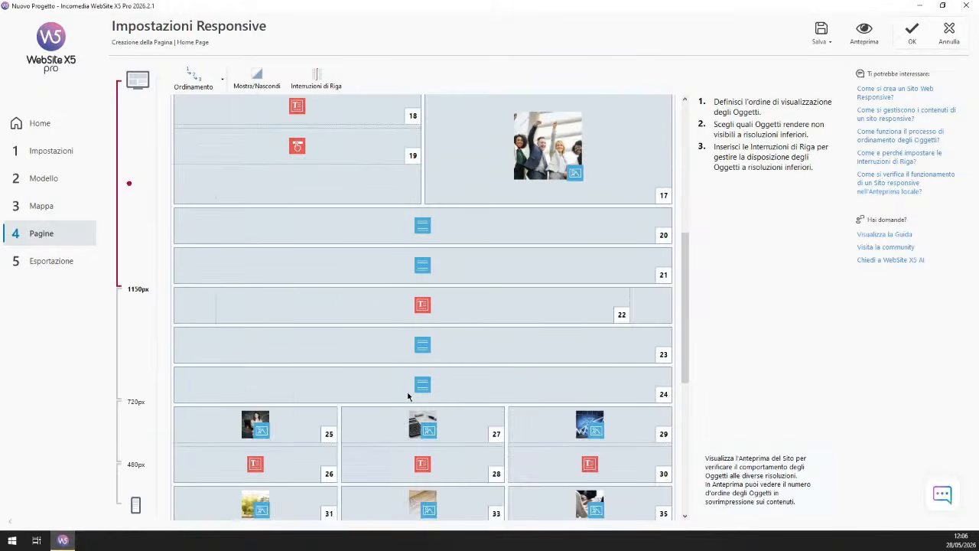
{"action": "scroll", "coordinate": [347, 148], "scroll_direction": "up", "scroll_amount": 8}
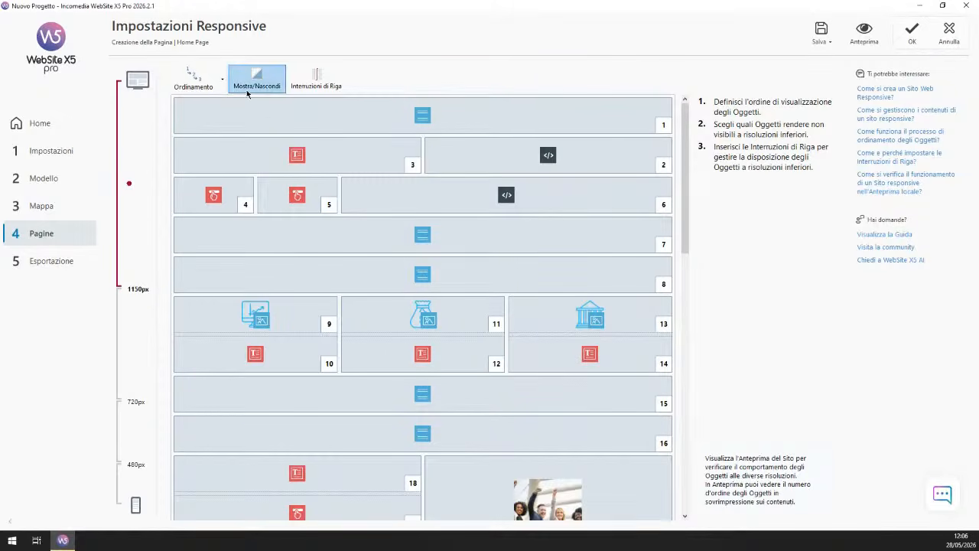
{"action": "left_click", "coordinate": [223, 80]}
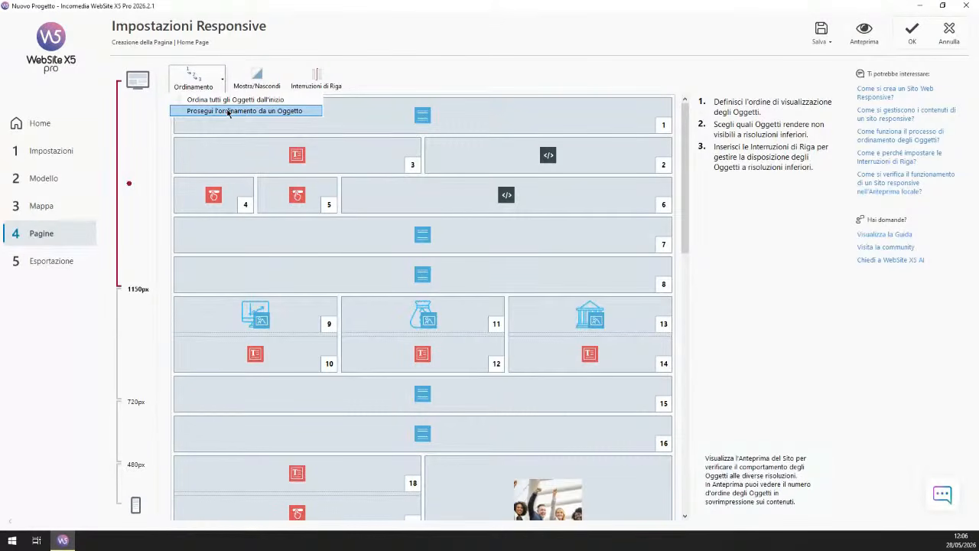
{"action": "left_click", "coordinate": [144, 346]}
{"action": "left_click", "coordinate": [153, 250]}
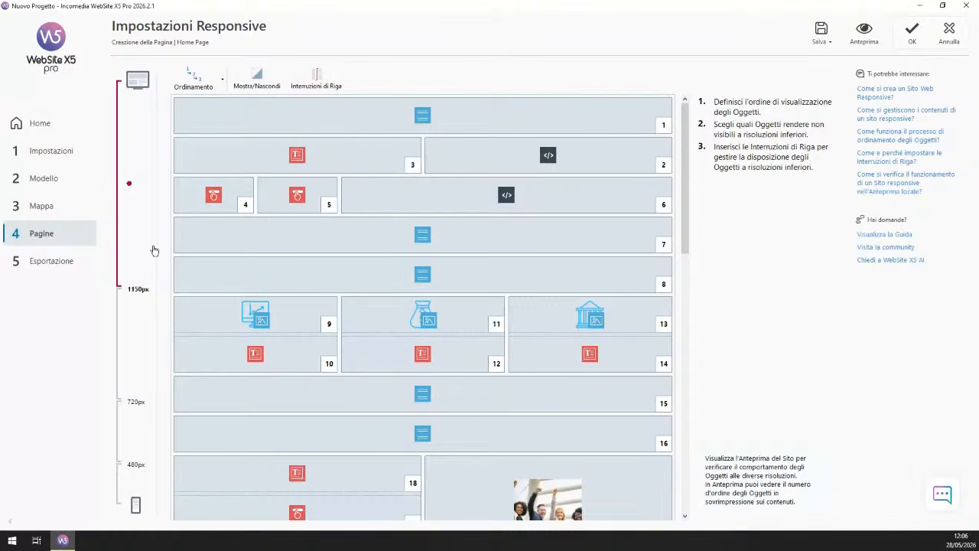
Step: Try hiding and restoring objects 9 and 10 in the layout above 1150 px, and apply the Show/Hide mode on switching to the 1150–720 px range
{"action": "left_click", "coordinate": [257, 78]}
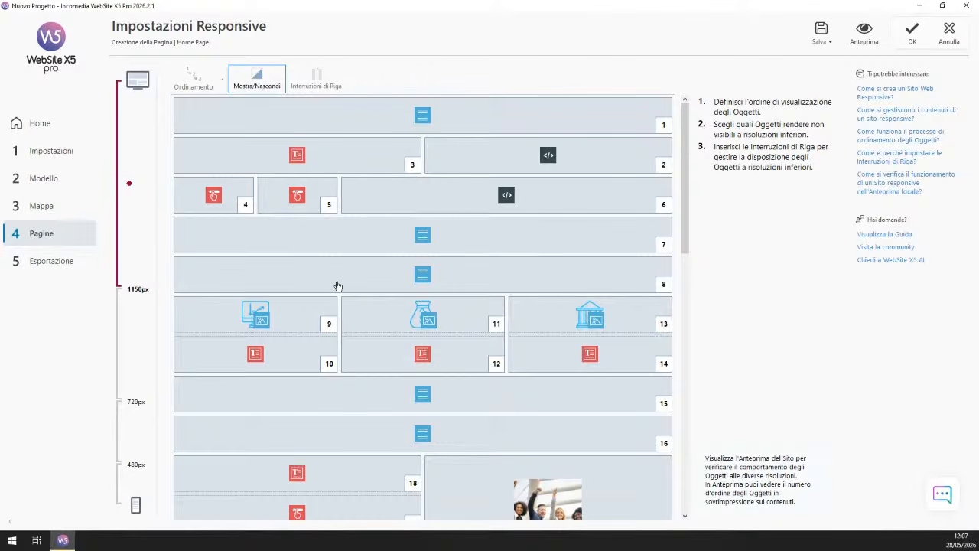
{"action": "left_click", "coordinate": [305, 320]}
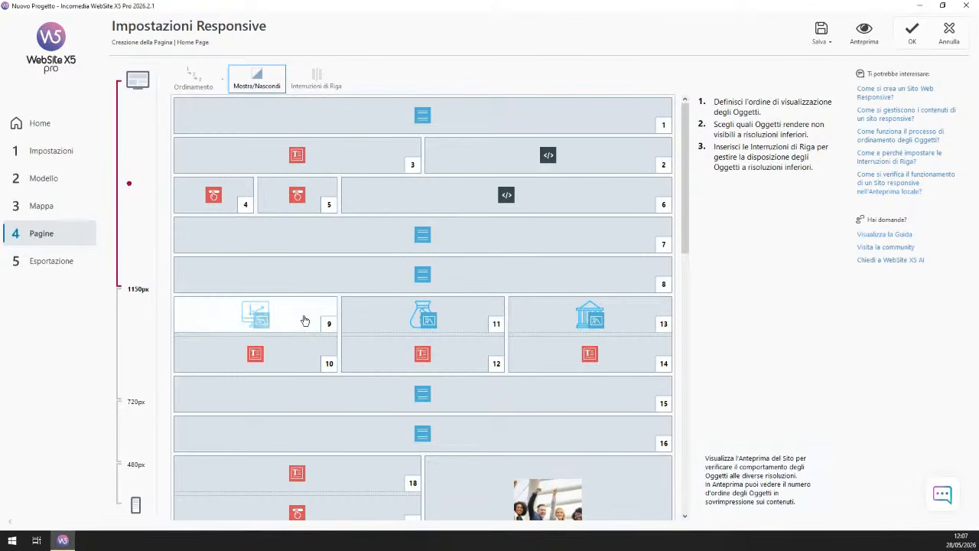
{"action": "left_click", "coordinate": [299, 361]}
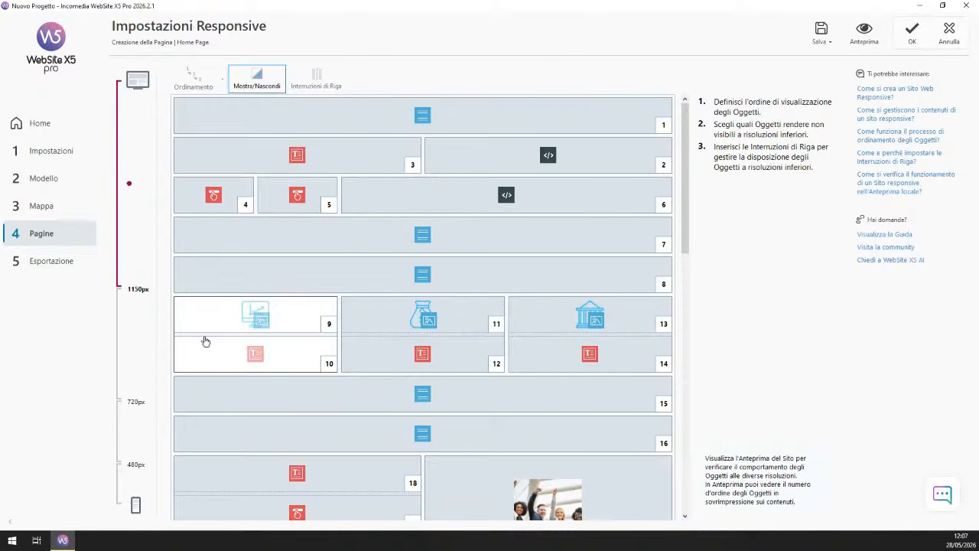
{"action": "left_click", "coordinate": [299, 314]}
{"action": "left_click", "coordinate": [300, 363]}
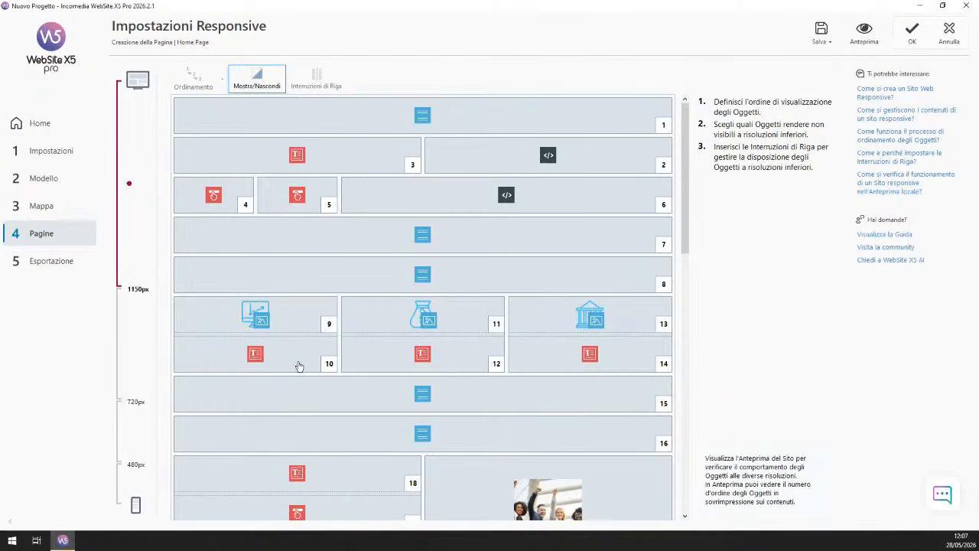
{"action": "left_click", "coordinate": [299, 307]}
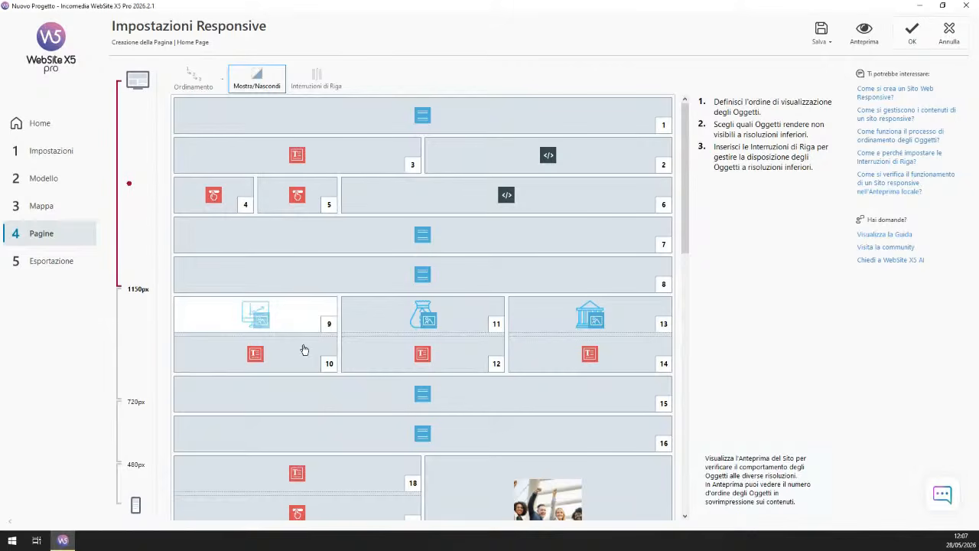
{"action": "left_click", "coordinate": [305, 352]}
{"action": "left_click", "coordinate": [296, 322]}
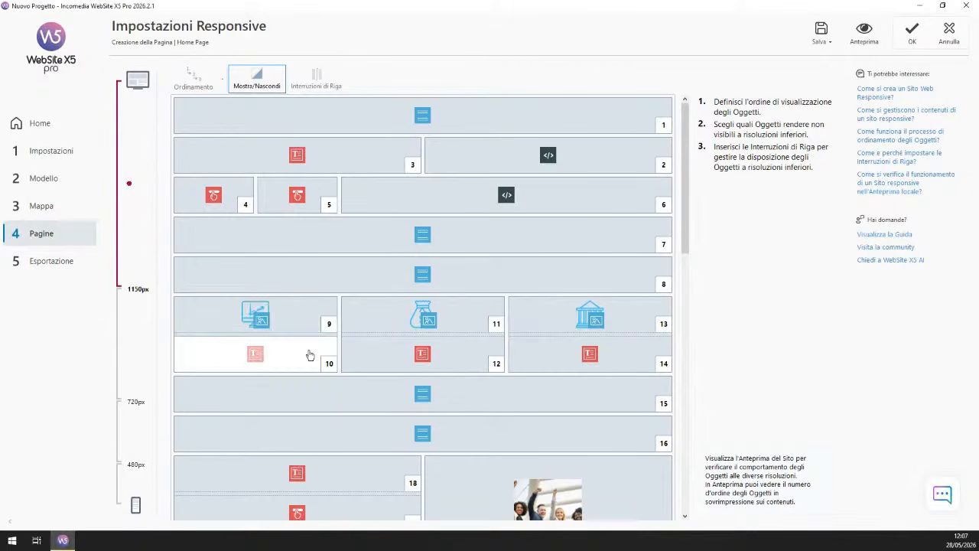
{"action": "left_click", "coordinate": [308, 356]}
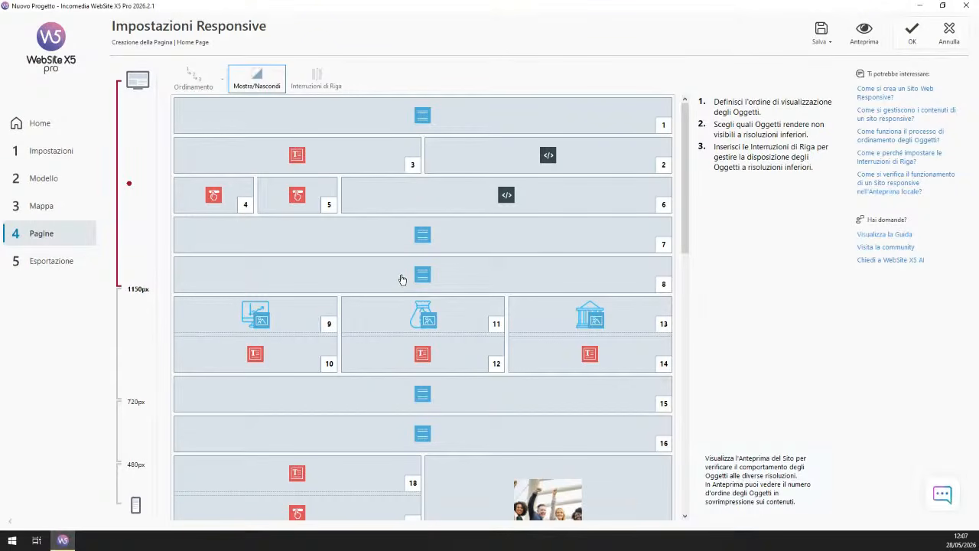
{"action": "left_click", "coordinate": [145, 333]}
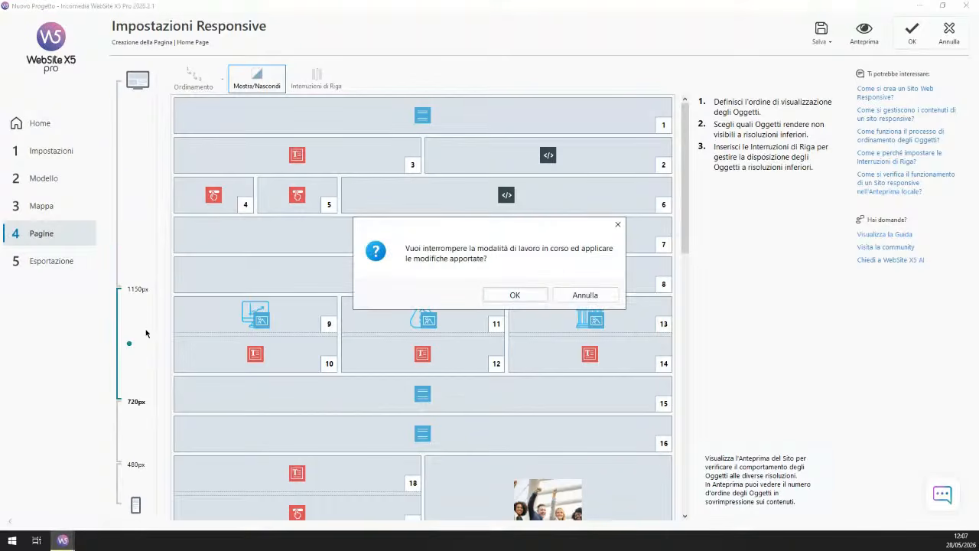
{"action": "left_click", "coordinate": [497, 297]}
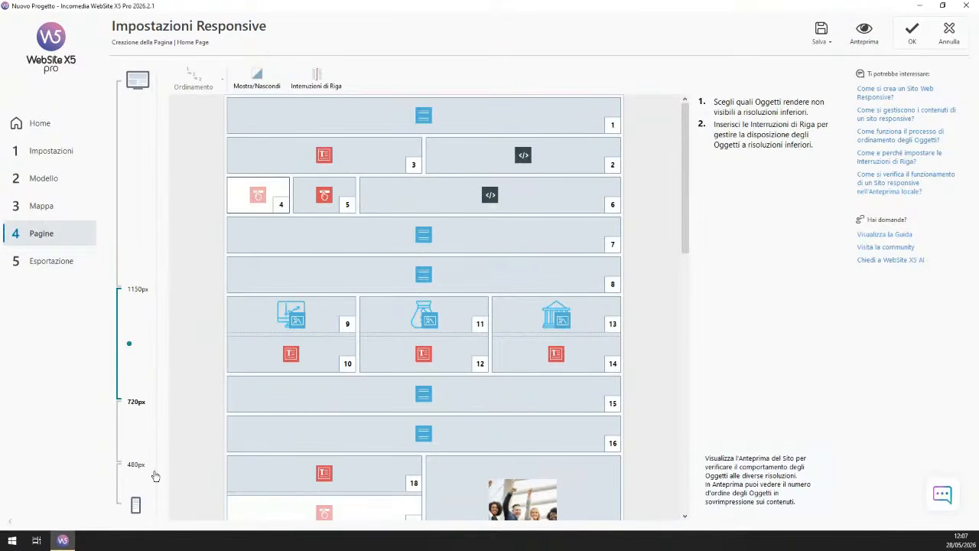
Step: Try showing and re-hiding object 1 in the 720–480 px range, and apply the mode to view the layout below 480 px
{"action": "left_click", "coordinate": [139, 434]}
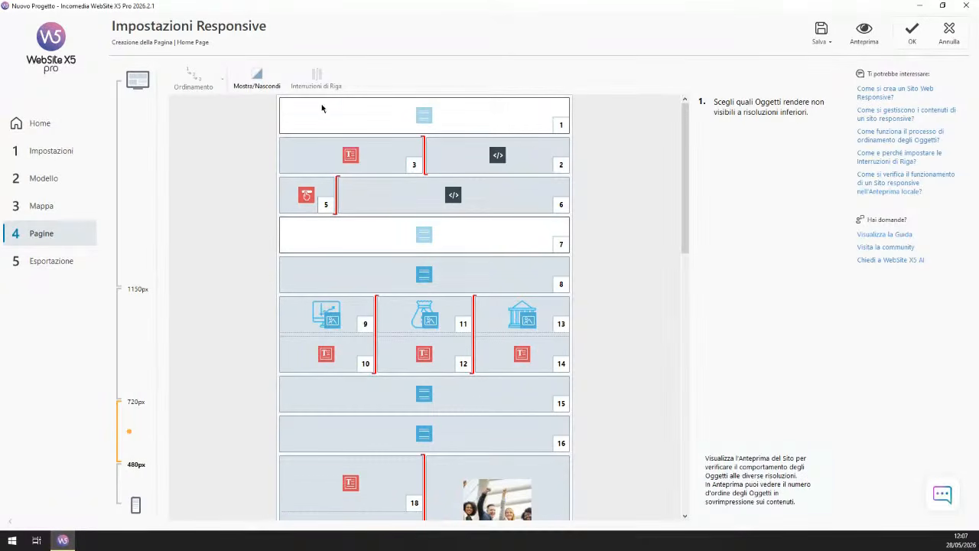
{"action": "left_click", "coordinate": [257, 76]}
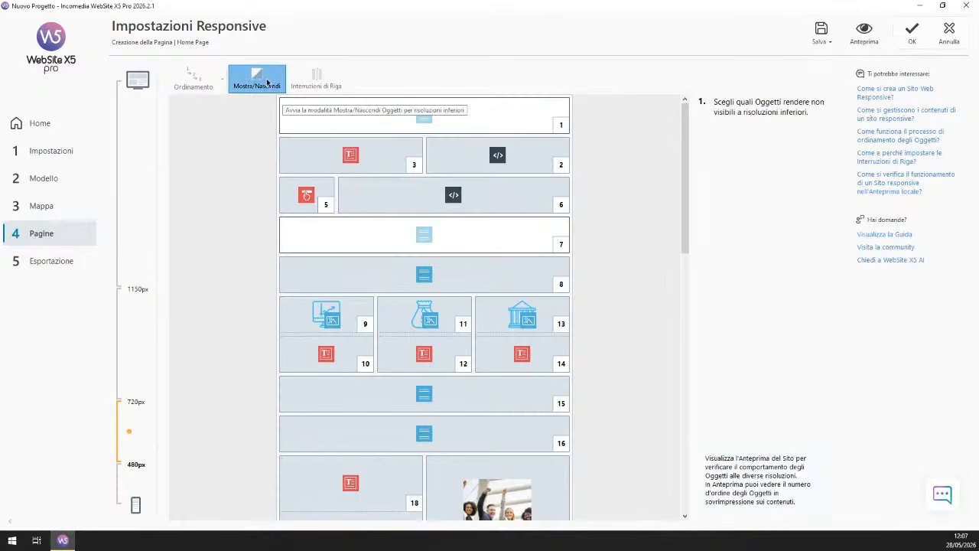
{"action": "left_click", "coordinate": [464, 118]}
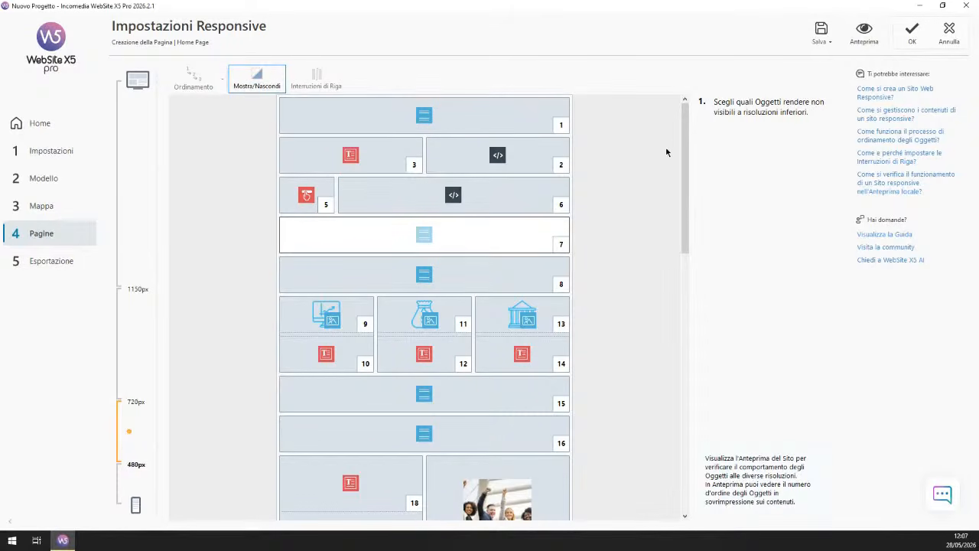
{"action": "left_click", "coordinate": [459, 114]}
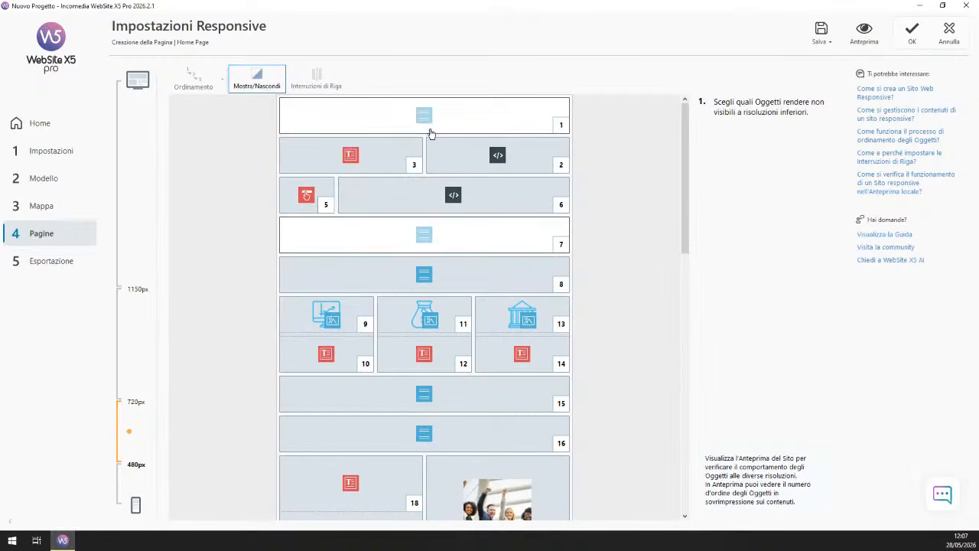
{"action": "left_click", "coordinate": [141, 480]}
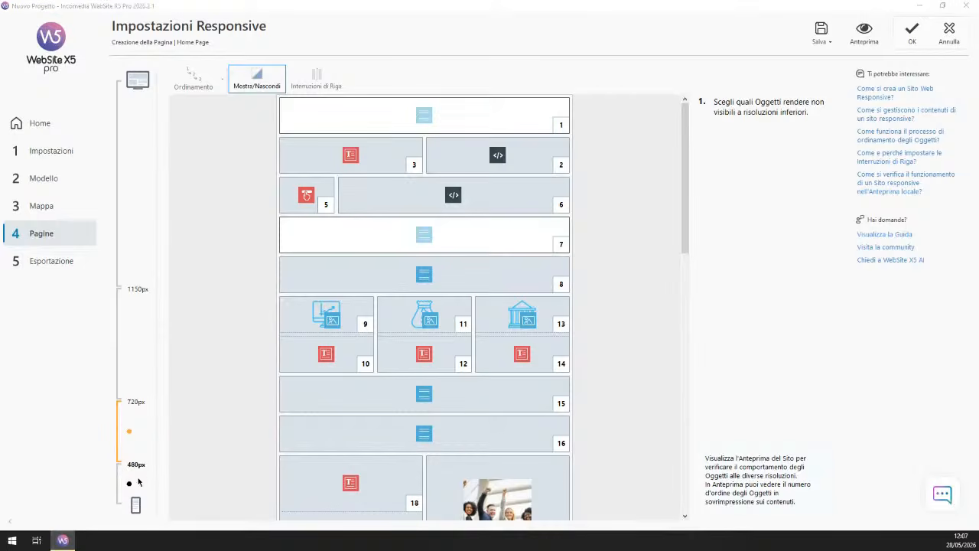
{"action": "left_click", "coordinate": [528, 294]}
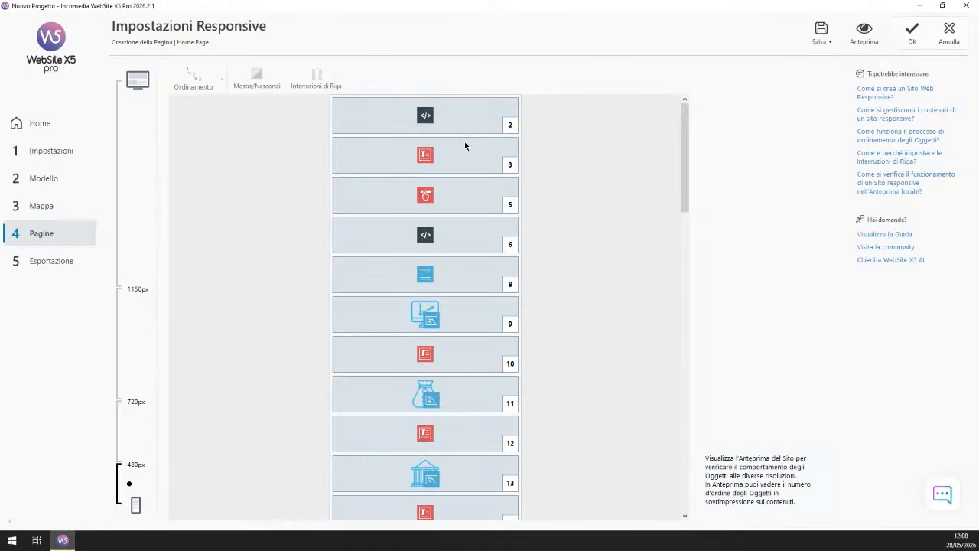
Step: Hide objects 4 and 5 at resolutions below 1150 px, applying the changes on switching to the 1150–720 px range
{"action": "left_click", "coordinate": [136, 238]}
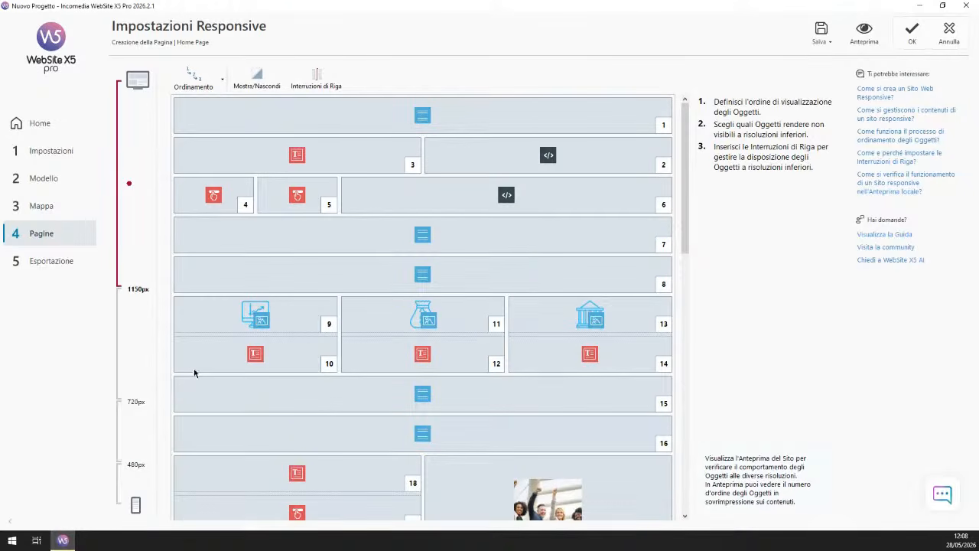
{"action": "left_click", "coordinate": [263, 88]}
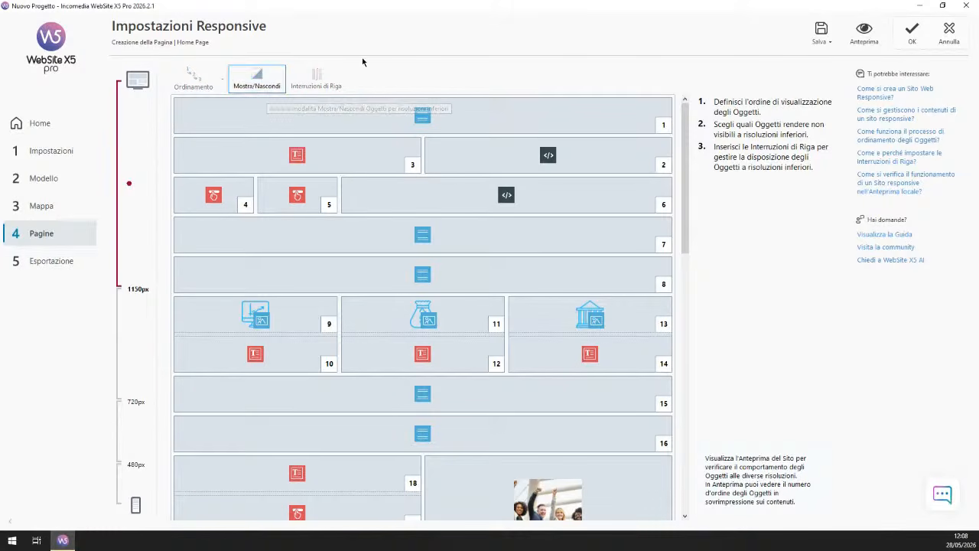
{"action": "left_click", "coordinate": [228, 189]}
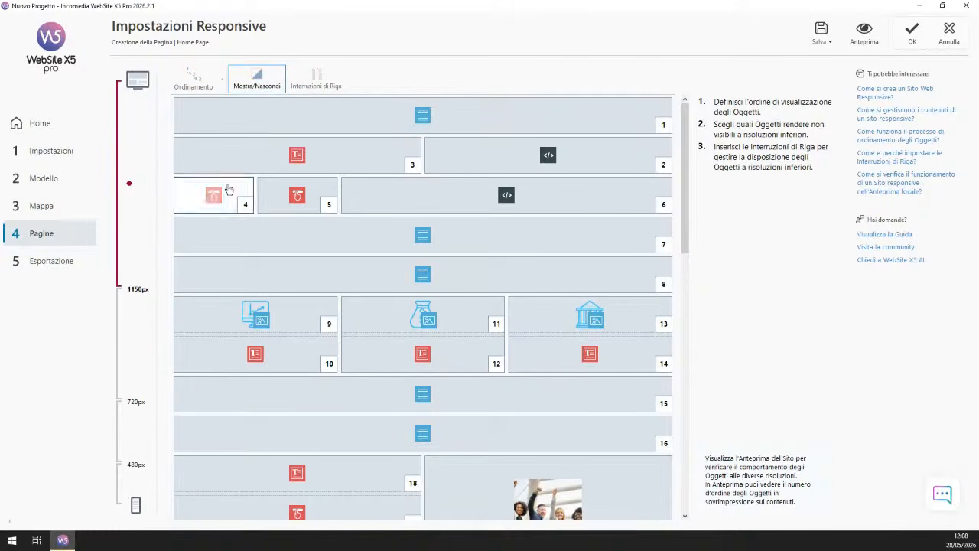
{"action": "left_click", "coordinate": [291, 189]}
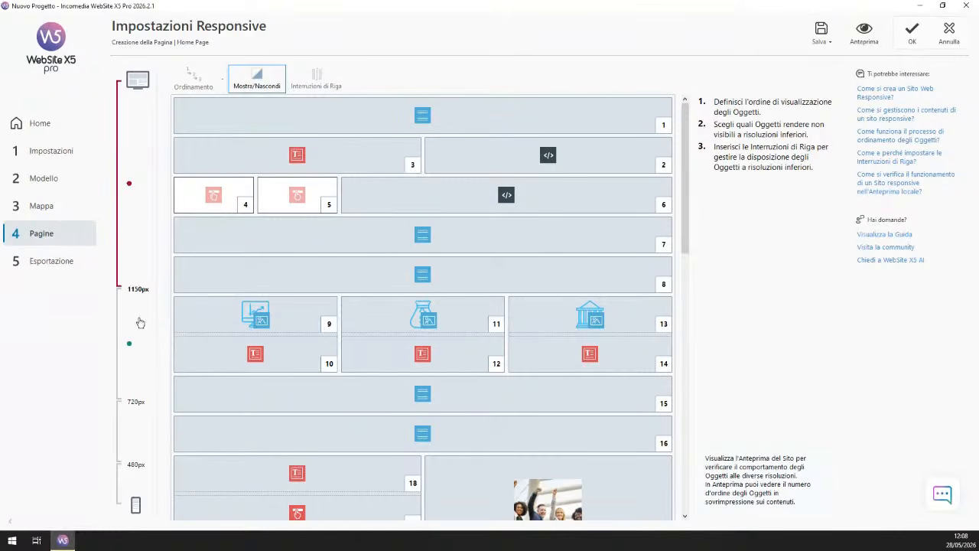
{"action": "left_click", "coordinate": [140, 322]}
{"action": "left_click", "coordinate": [499, 297]}
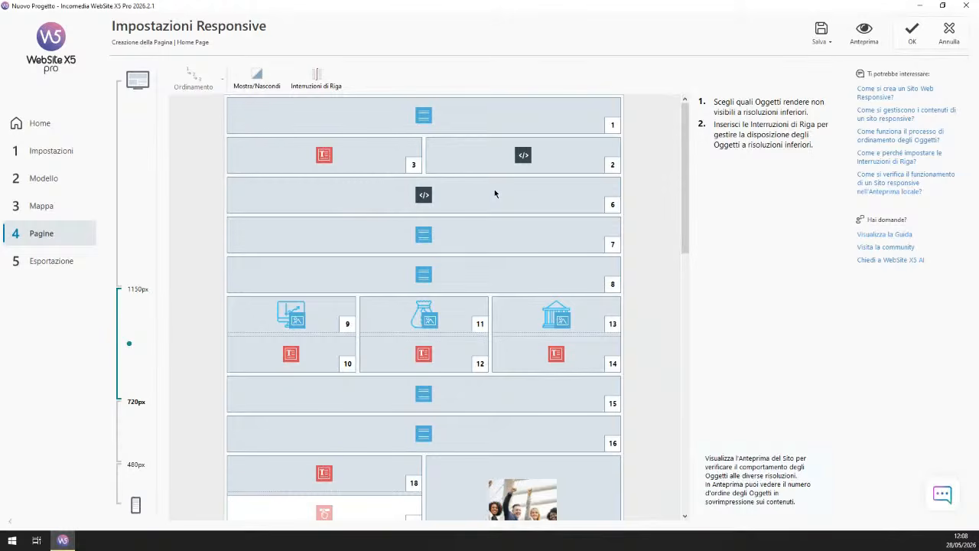
Step: Compare the object layouts of the desktop, 1150–720 px and 720–480 px ranges for objects 4 and 5
{"action": "left_click", "coordinate": [140, 423]}
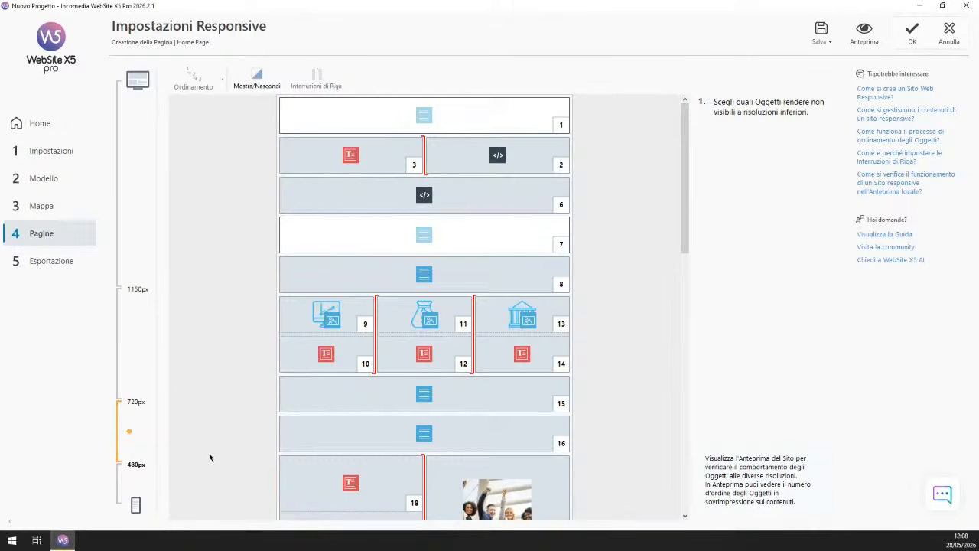
{"action": "left_click", "coordinate": [131, 346]}
{"action": "left_click", "coordinate": [129, 184]}
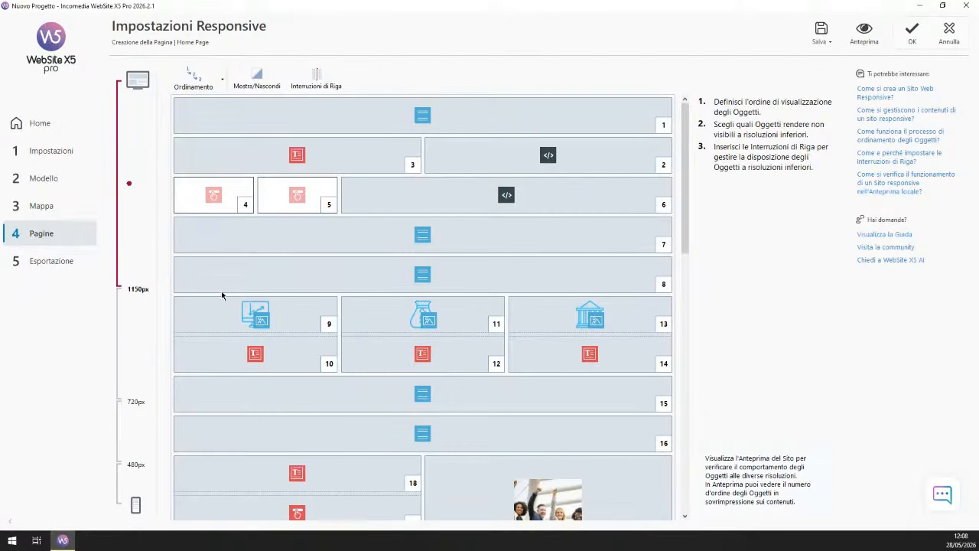
{"action": "left_click", "coordinate": [137, 339]}
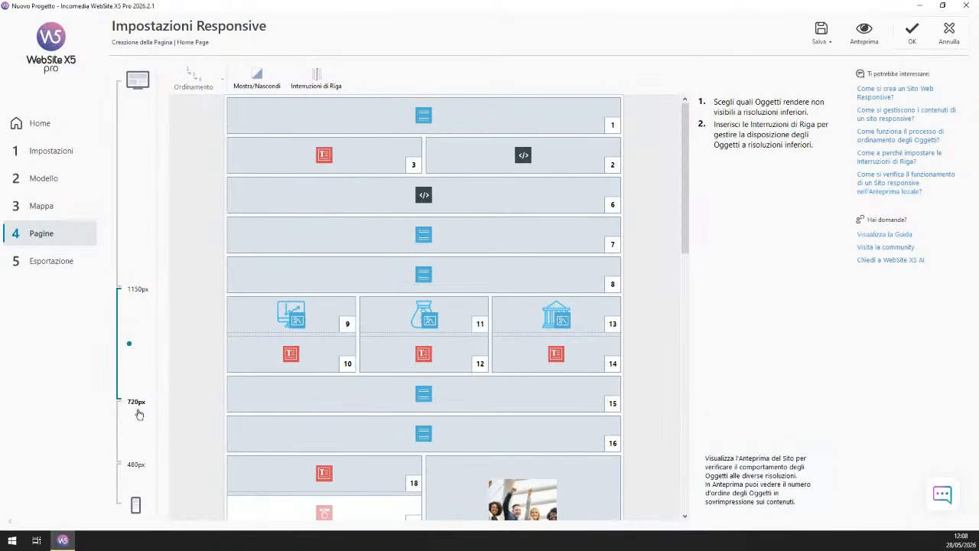
{"action": "left_click", "coordinate": [136, 441]}
{"action": "left_click", "coordinate": [137, 354]}
{"action": "left_click", "coordinate": [156, 266]}
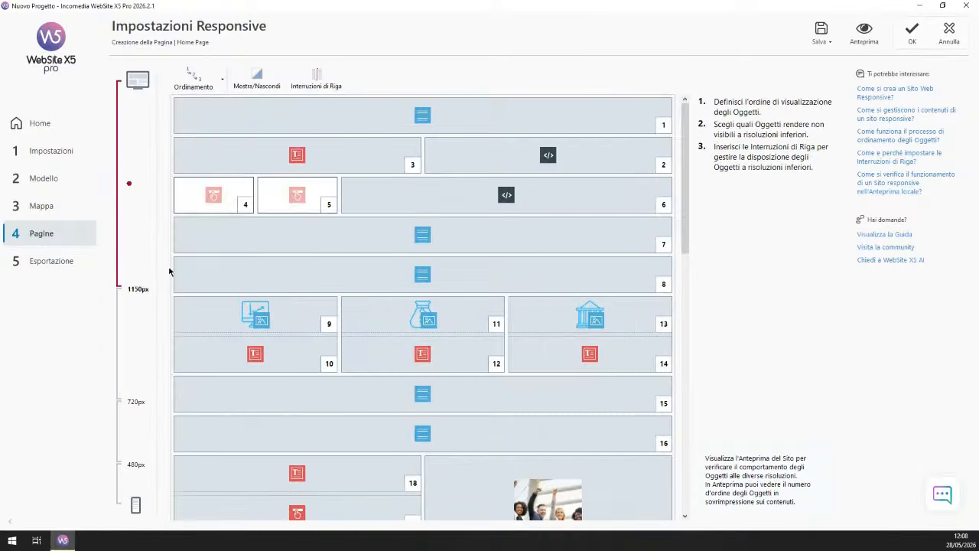
Step: Preview the home page and vary its width across the 1150 px breakpoint to check the two hero buttons' visibility
{"action": "left_click", "coordinate": [865, 32]}
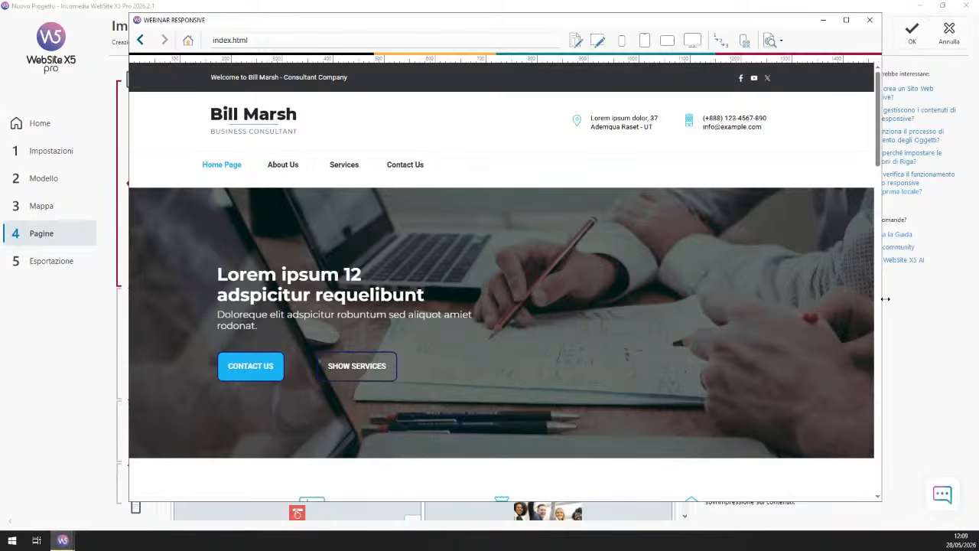
{"action": "left_click_drag", "start_coordinate": [885, 299], "coordinate": [619, 278]}
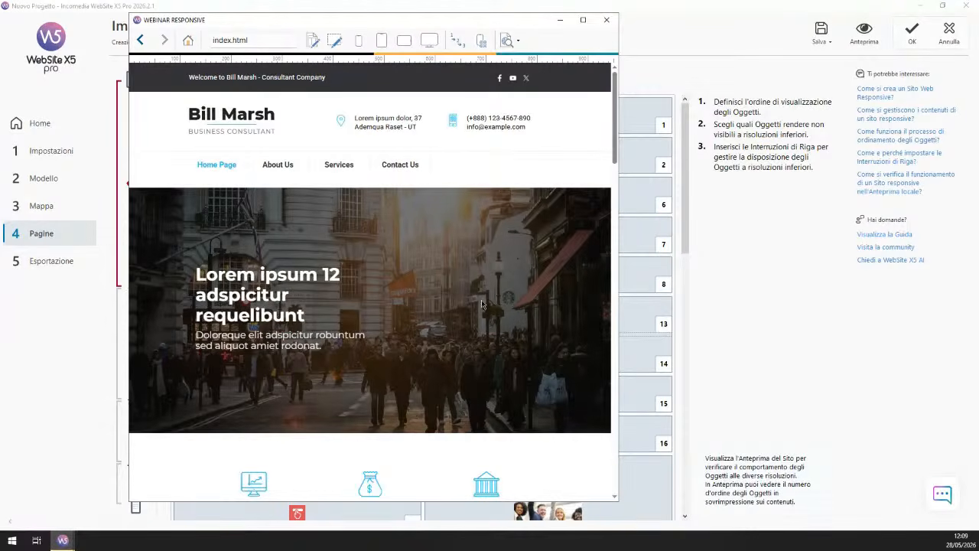
{"action": "left_click_drag", "start_coordinate": [618, 280], "coordinate": [837, 278]}
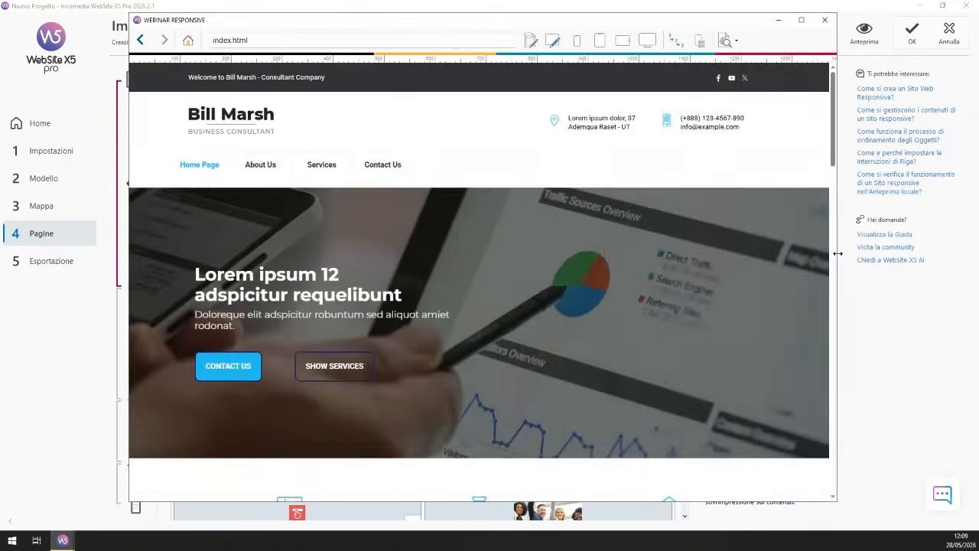
{"action": "left_click", "coordinate": [824, 19]}
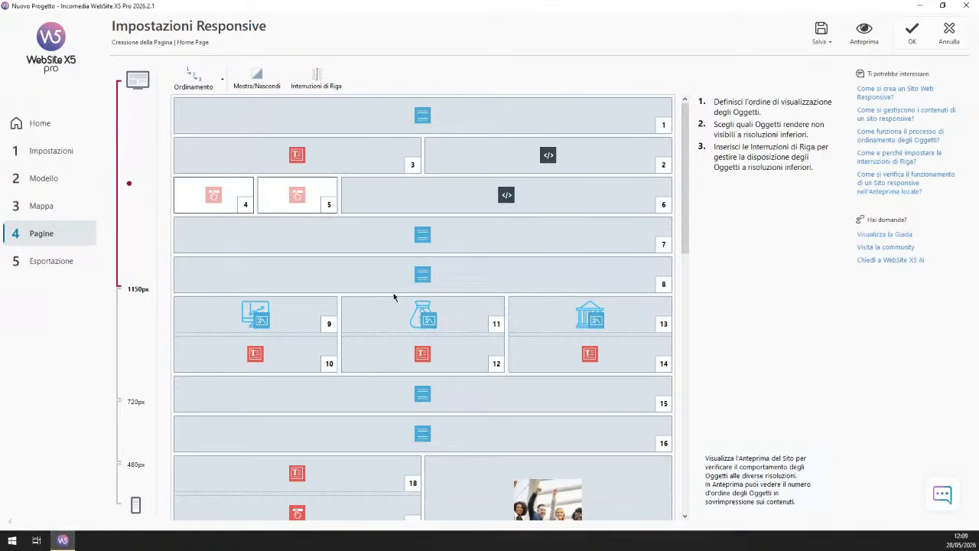
Step: Check the 1150–720 px and desktop layouts, preview the home page at desktop width, and return to the 1150–720 px range
{"action": "left_click", "coordinate": [141, 347]}
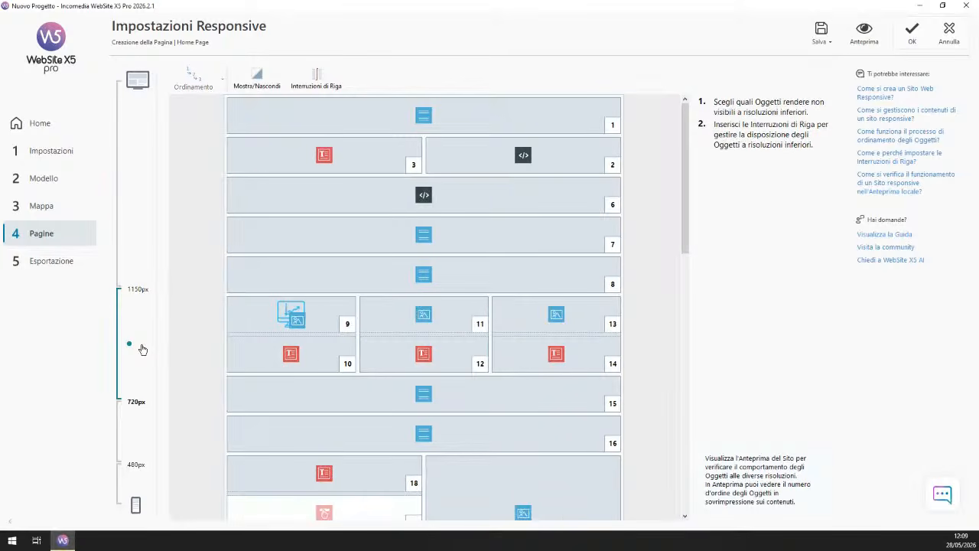
{"action": "left_click", "coordinate": [138, 243]}
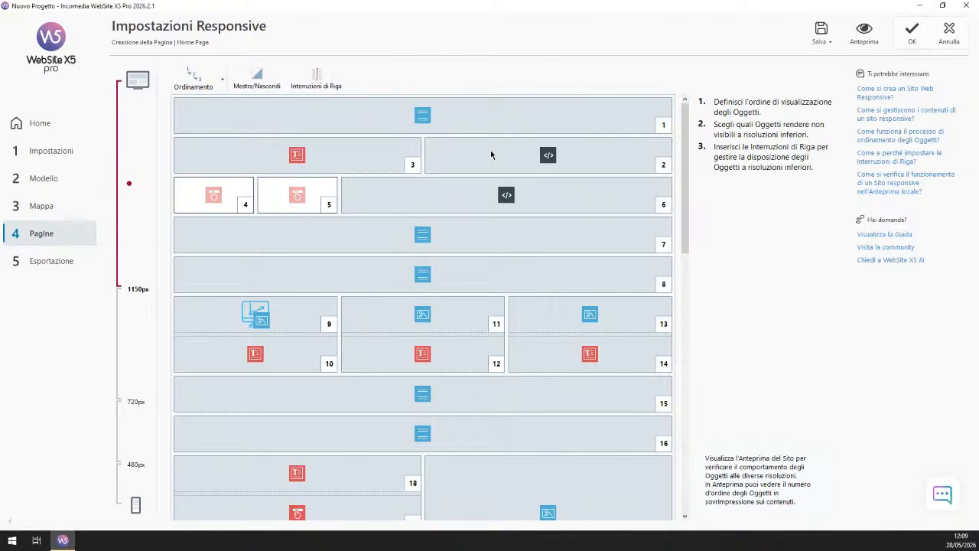
{"action": "left_click", "coordinate": [864, 30]}
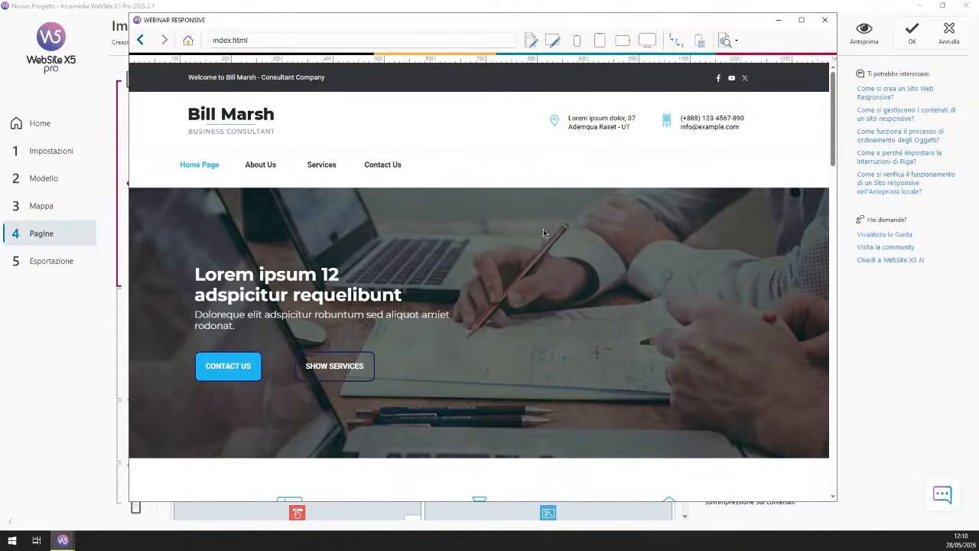
{"action": "left_click", "coordinate": [824, 20]}
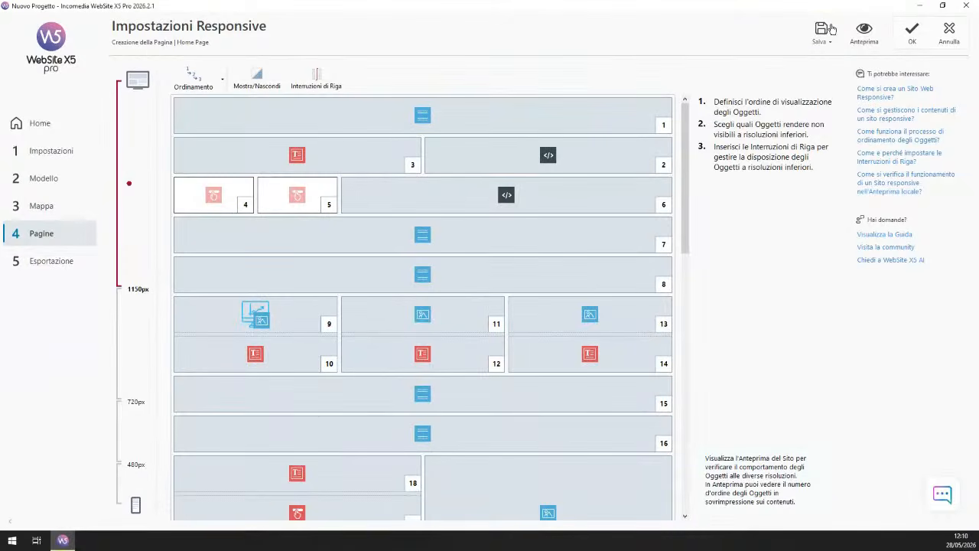
{"action": "left_click", "coordinate": [130, 327]}
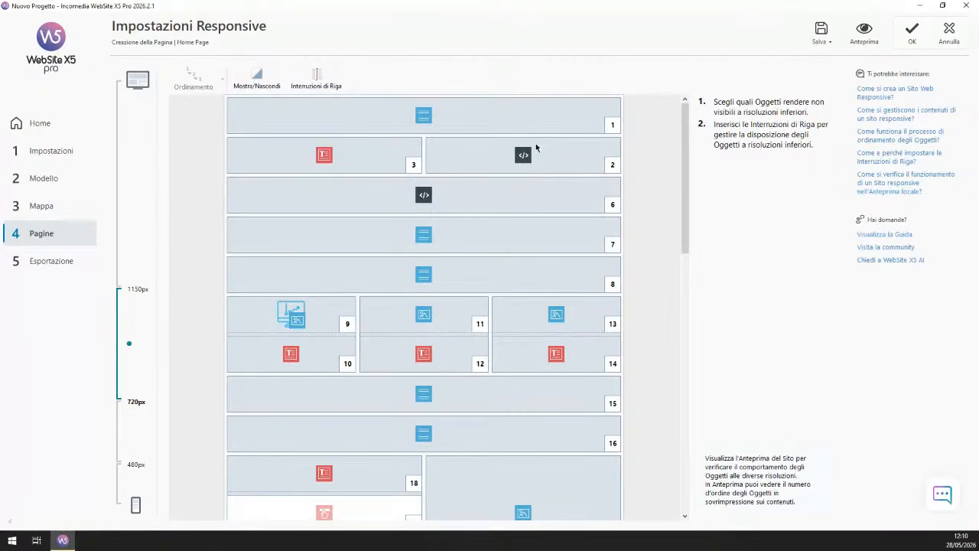
Step: Preview the home page and vary its width across the 1150 px breakpoint to examine how the hero text wraps
{"action": "left_click", "coordinate": [864, 35]}
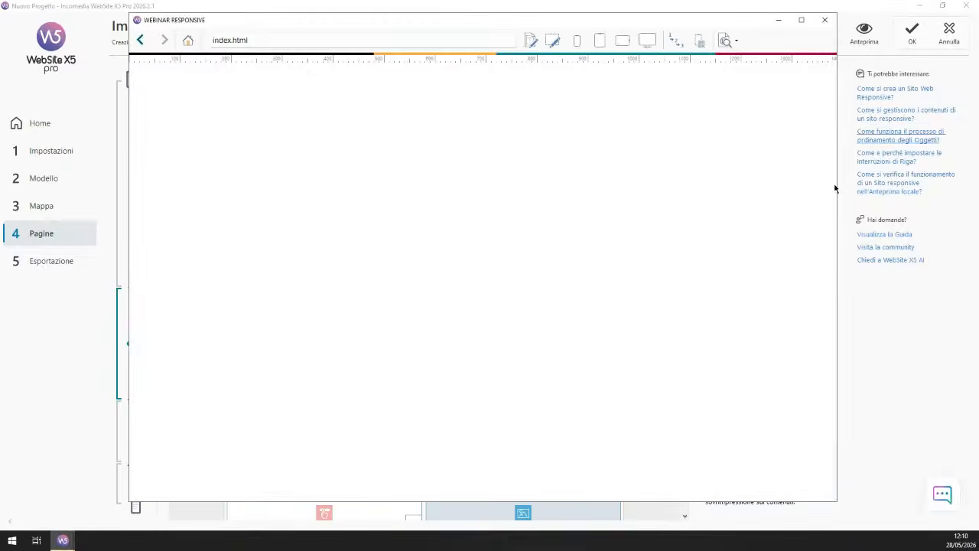
{"action": "left_click_drag", "start_coordinate": [839, 162], "coordinate": [606, 163]}
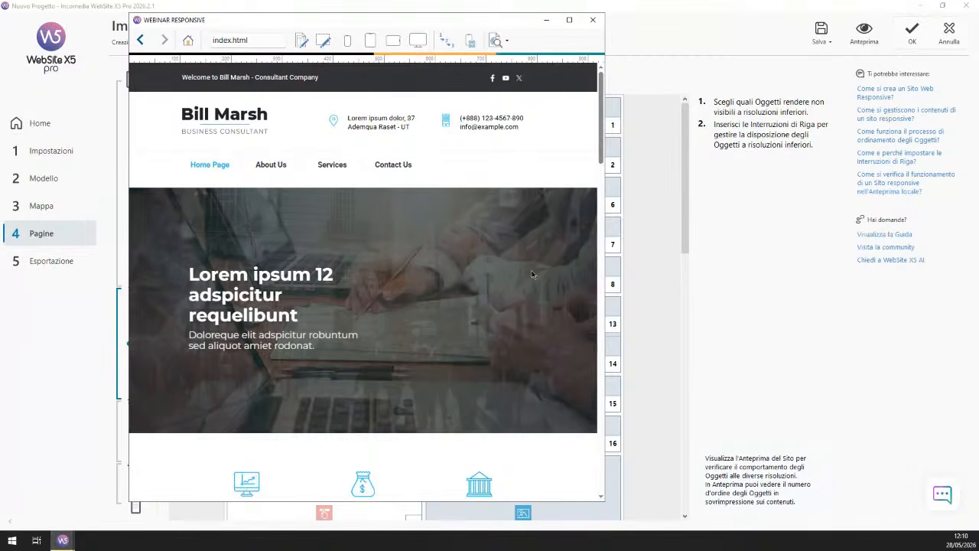
{"action": "left_click_drag", "start_coordinate": [608, 60], "coordinate": [846, 62]}
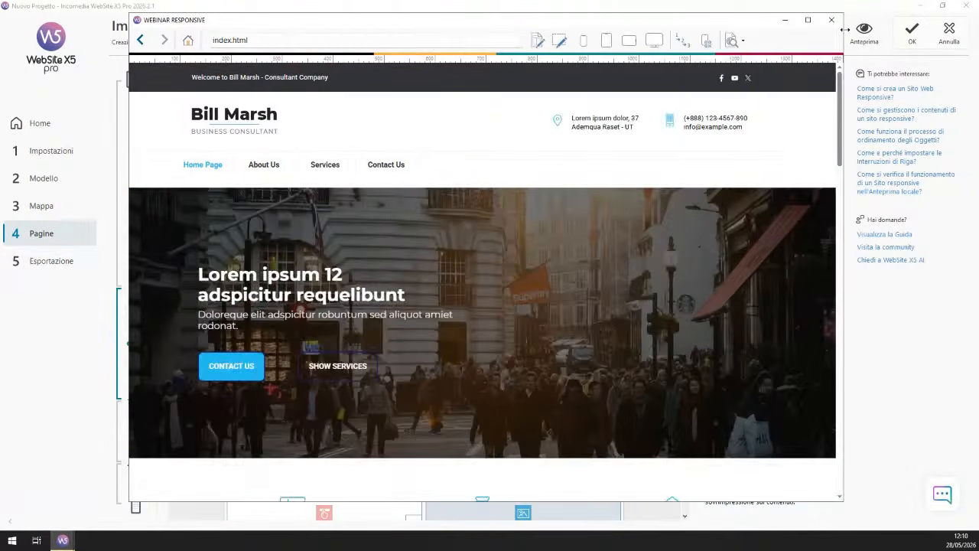
{"action": "left_click", "coordinate": [835, 20]}
Step: Hide object 2 at resolutions below 1150 px from the desktop range, applying the change on switching to the 1150–720 px range
{"action": "left_click", "coordinate": [141, 244]}
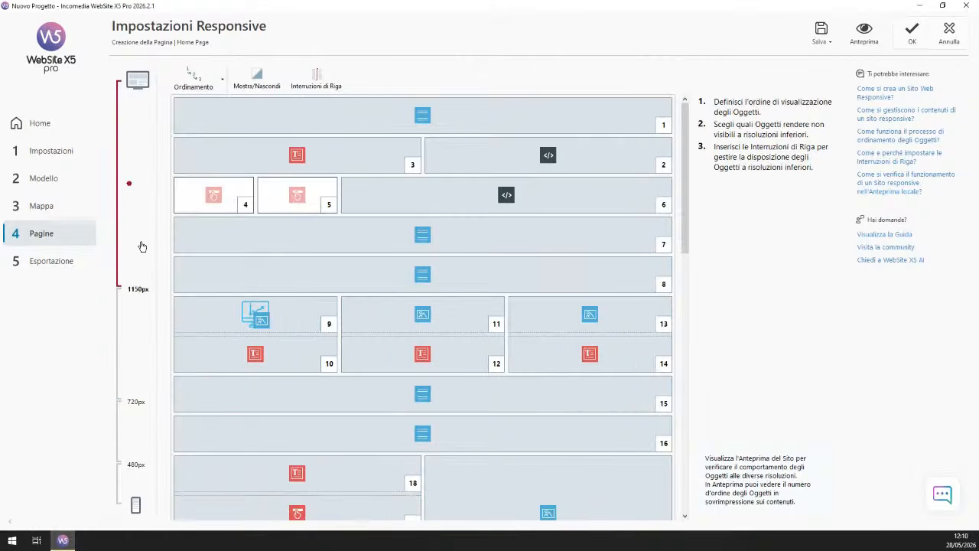
{"action": "left_click", "coordinate": [257, 78]}
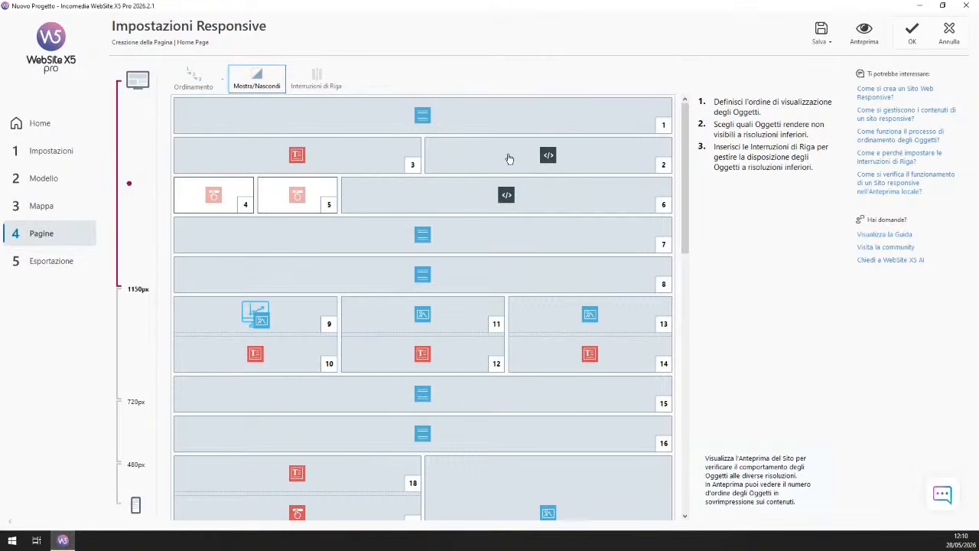
{"action": "left_click", "coordinate": [570, 159]}
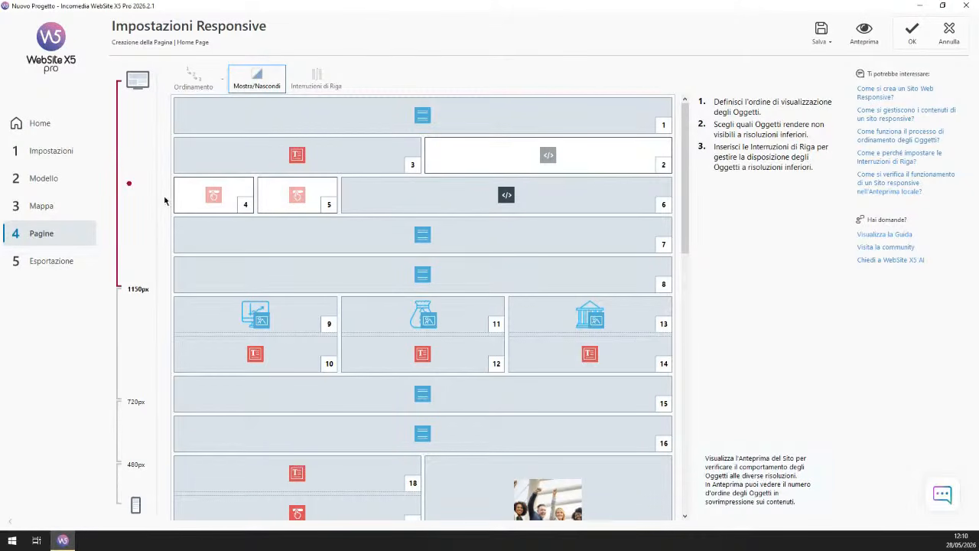
{"action": "left_click", "coordinate": [130, 343]}
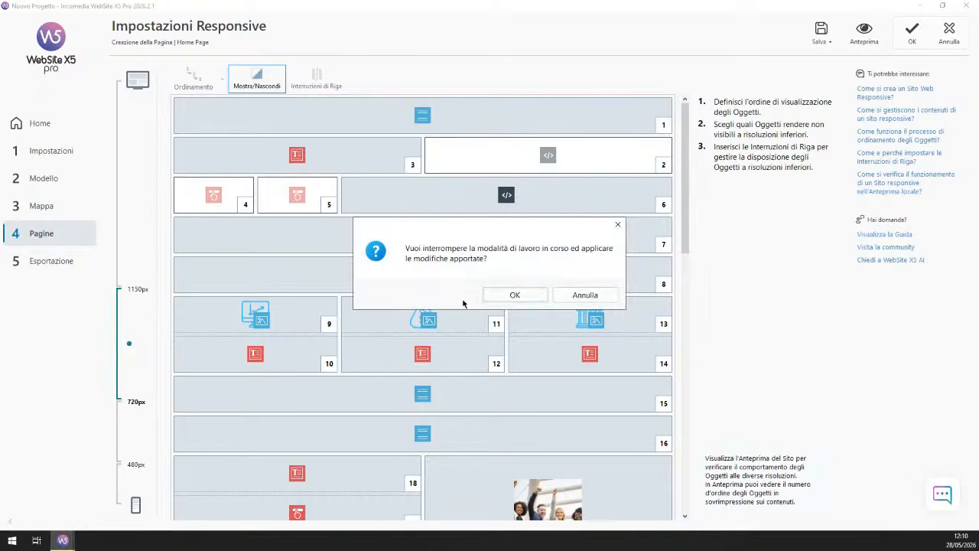
{"action": "left_click", "coordinate": [515, 295]}
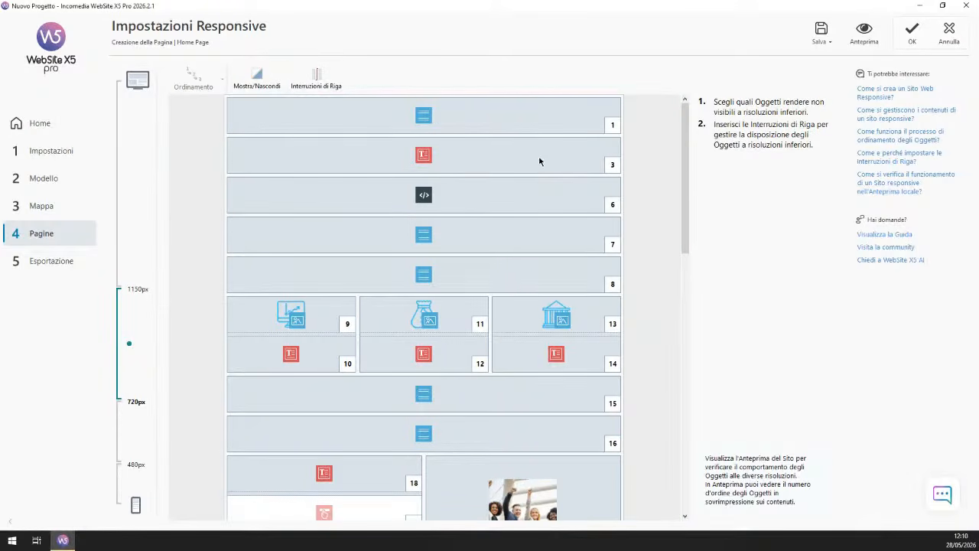
Step: Compare the desktop and 1150–720 px layouts for objects 2 and 3, returning to the desktop range
{"action": "left_click", "coordinate": [132, 233]}
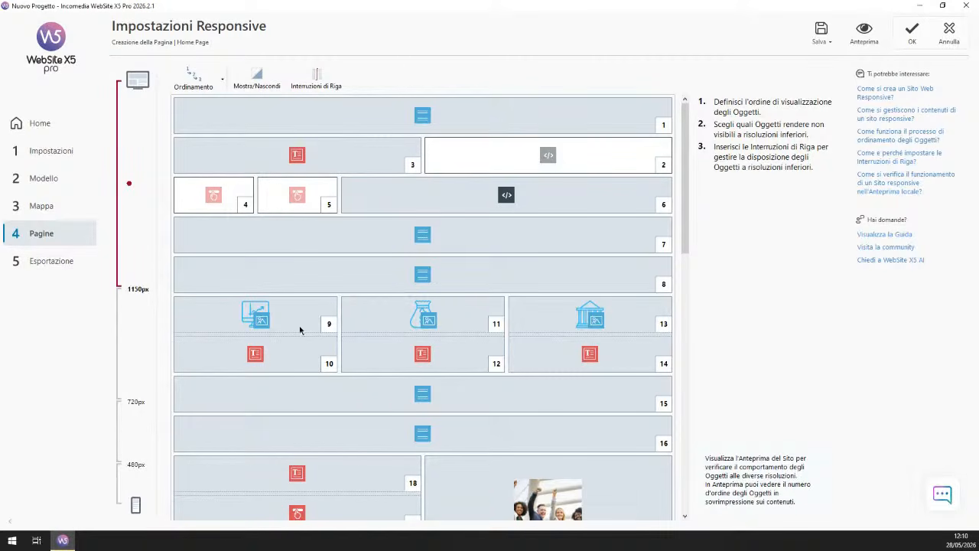
{"action": "left_click", "coordinate": [130, 342]}
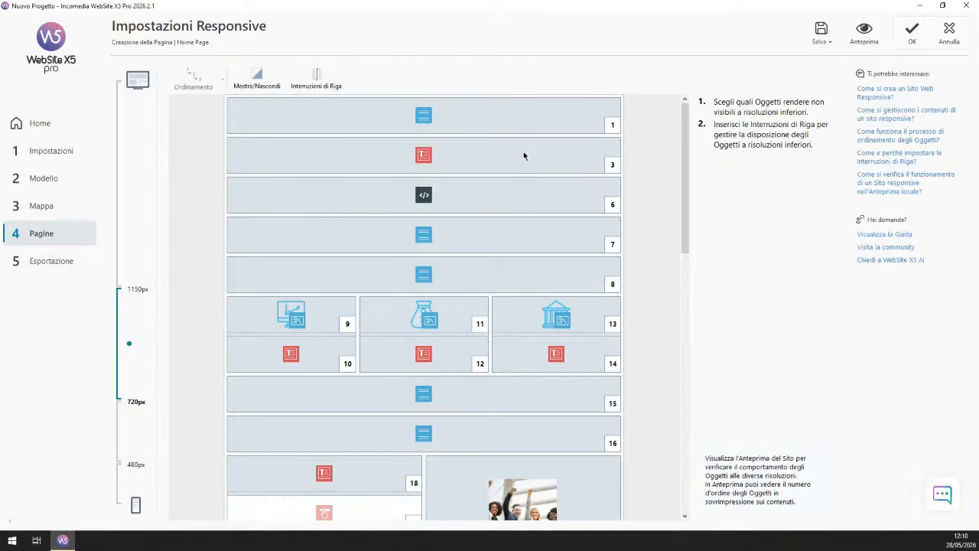
{"action": "left_click", "coordinate": [137, 223]}
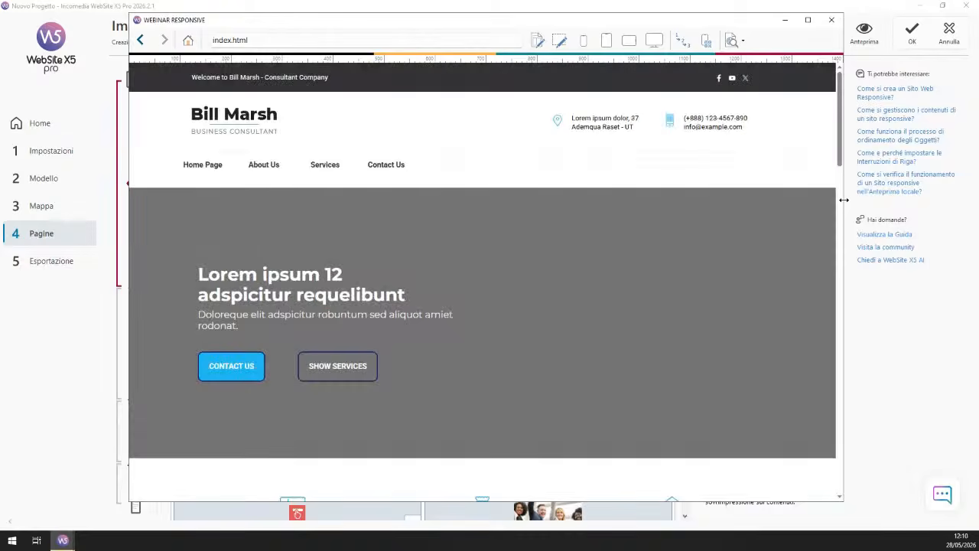
Step: Narrow and widen the home page preview across 1150 px to examine the hero heading and subtitle without object 2
{"action": "left_click_drag", "start_coordinate": [844, 200], "coordinate": [803, 174]}
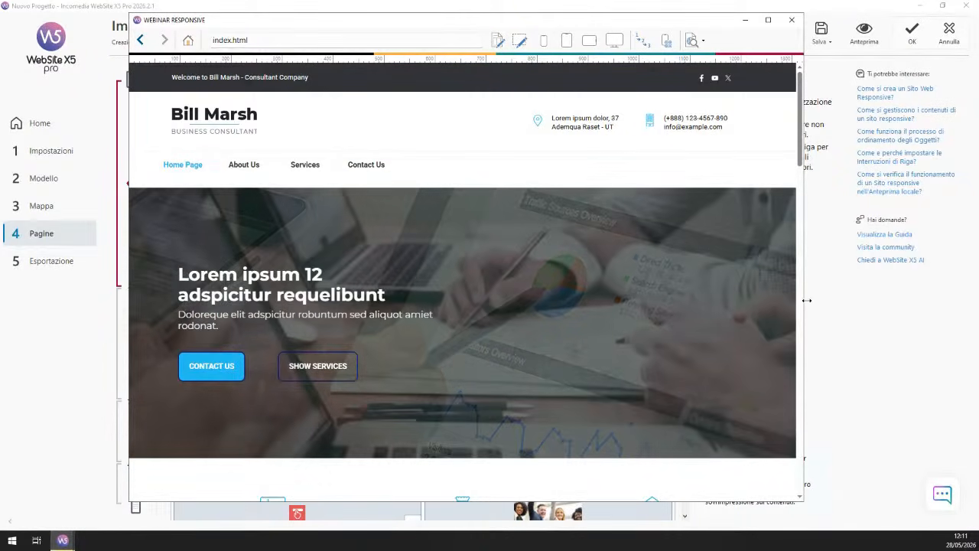
{"action": "left_click_drag", "start_coordinate": [803, 299], "coordinate": [592, 269]}
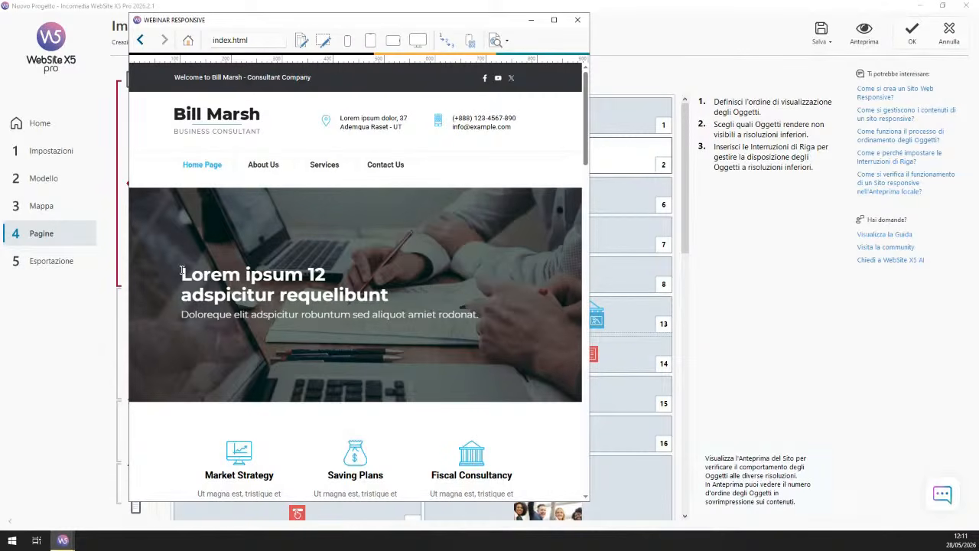
{"action": "left_click_drag", "start_coordinate": [181, 274], "coordinate": [182, 323]}
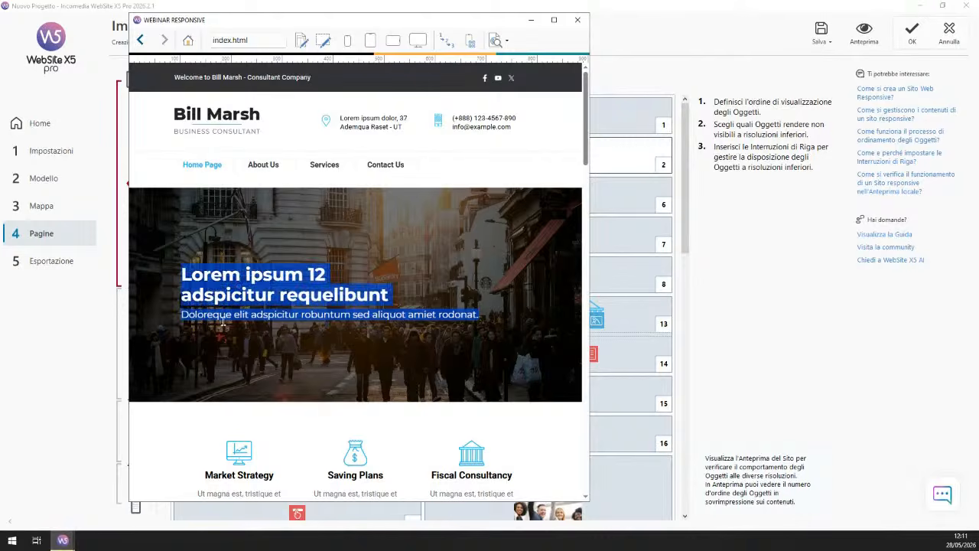
{"action": "left_click", "coordinate": [450, 322]}
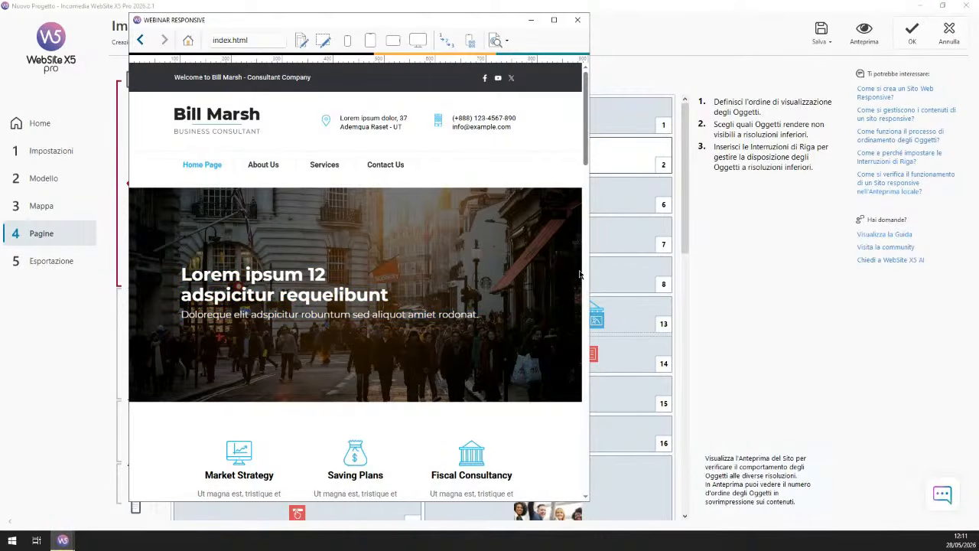
{"action": "left_click_drag", "start_coordinate": [589, 277], "coordinate": [763, 278]}
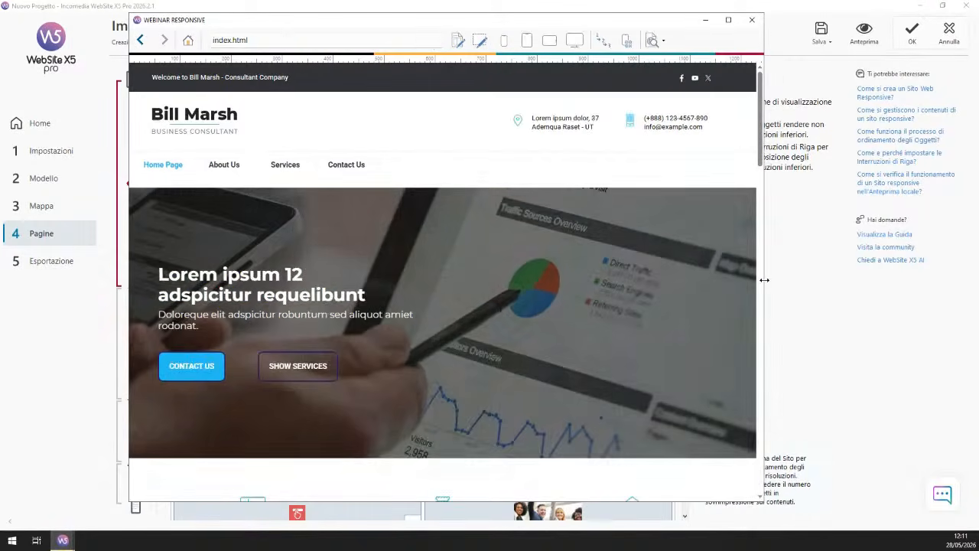
{"action": "left_click", "coordinate": [752, 21]}
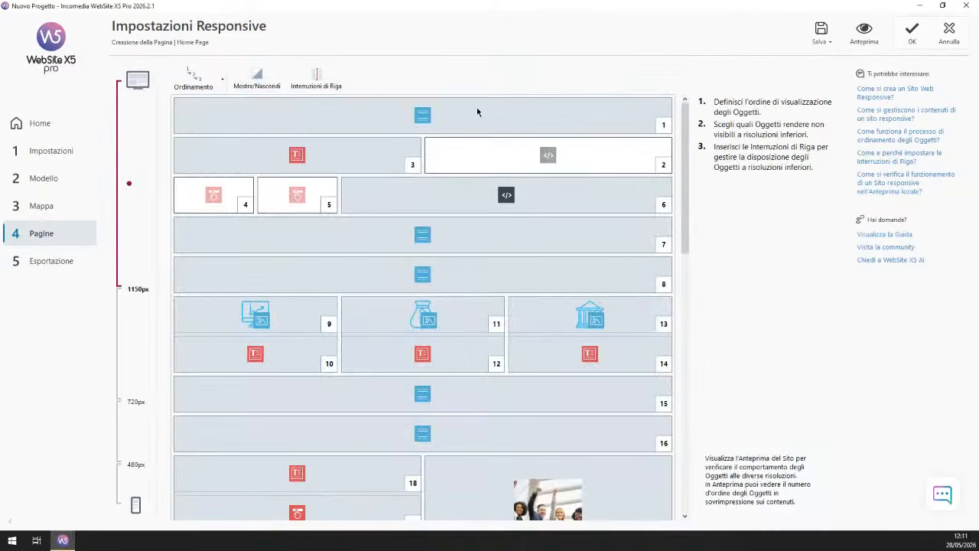
Step: Make objects 4 and 5 visible again at resolutions below 1150 px from the desktop range
{"action": "left_click", "coordinate": [263, 82]}
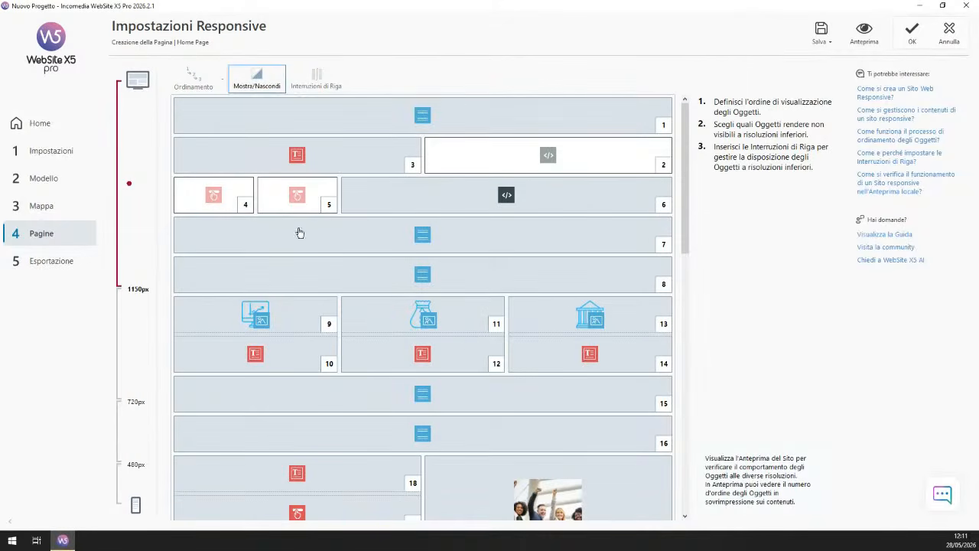
{"action": "left_click", "coordinate": [223, 193]}
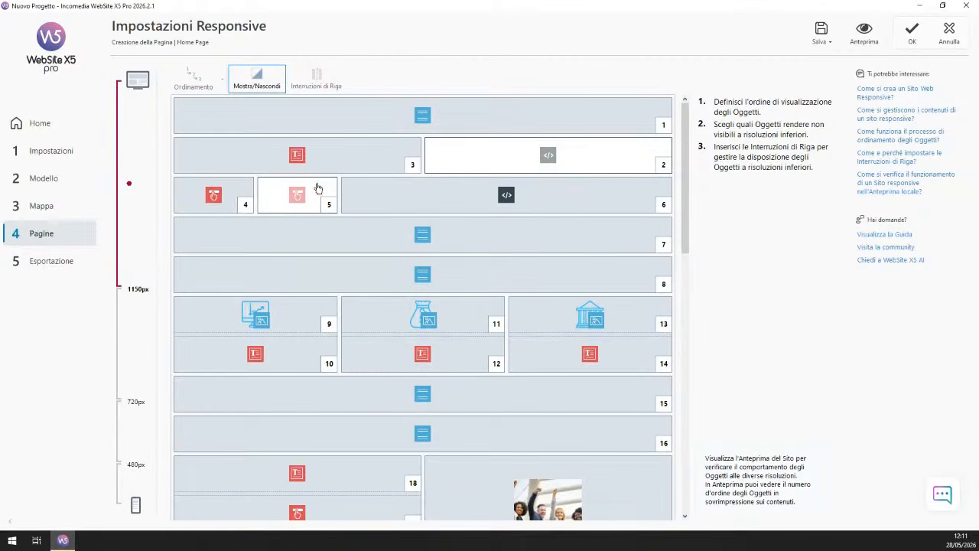
{"action": "left_click", "coordinate": [299, 188]}
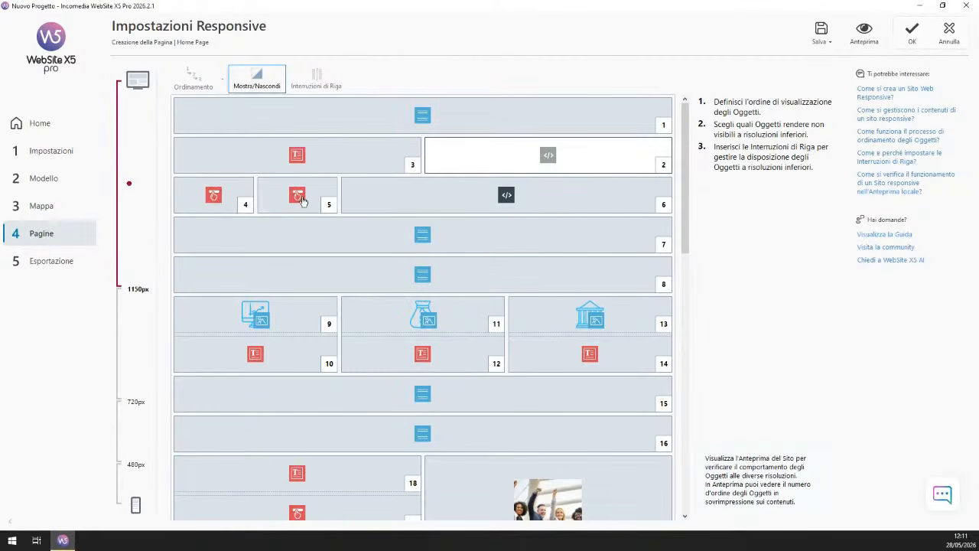
Step: Preview the home page and narrow it below 1150 px to check the Contact Us and Show Services buttons
{"action": "left_click", "coordinate": [863, 31]}
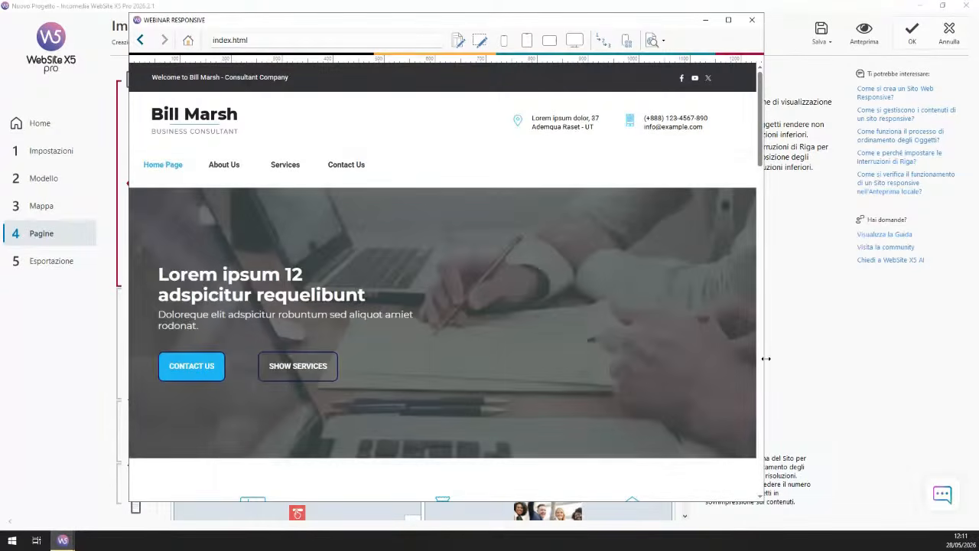
{"action": "left_click_drag", "start_coordinate": [766, 358], "coordinate": [729, 348]}
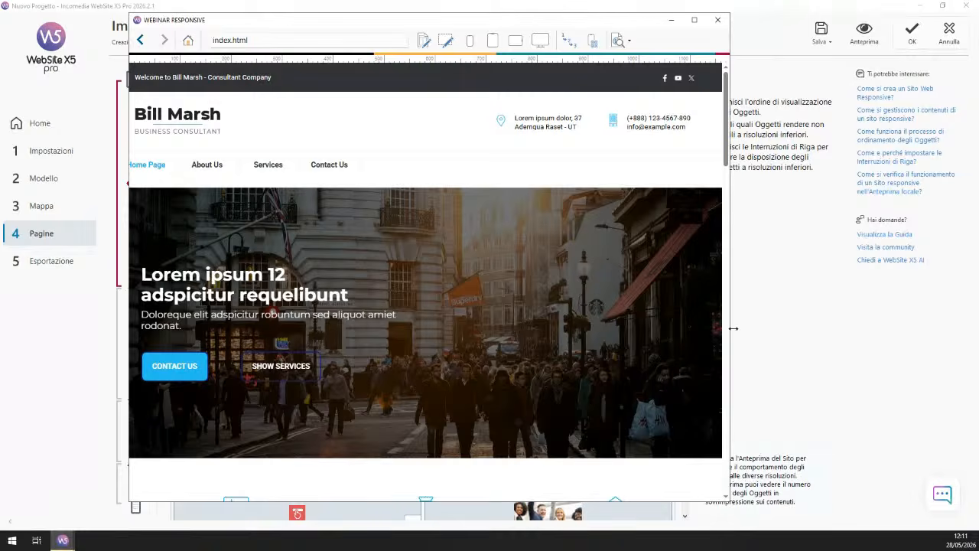
{"action": "left_click_drag", "start_coordinate": [733, 328], "coordinate": [575, 309]}
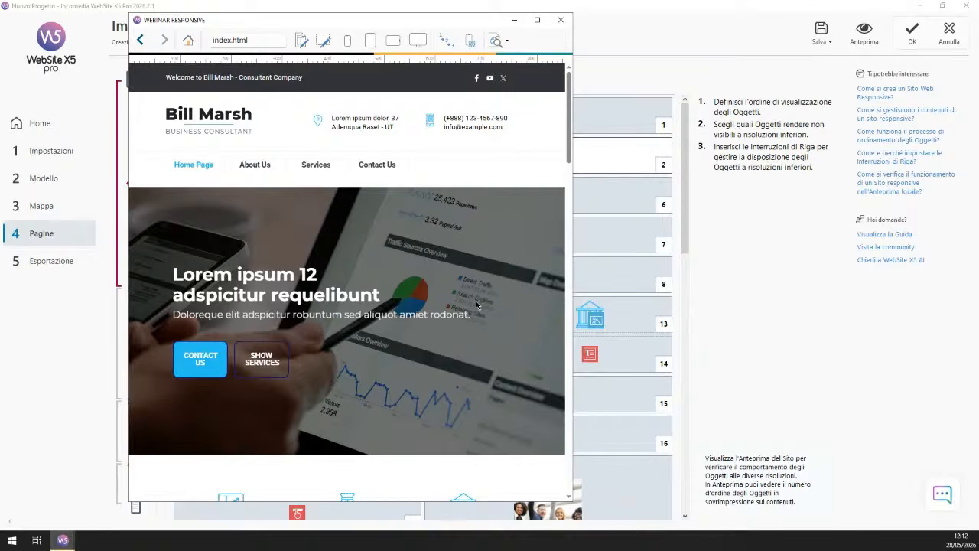
{"action": "left_click_drag", "start_coordinate": [443, 23], "coordinate": [798, 54]}
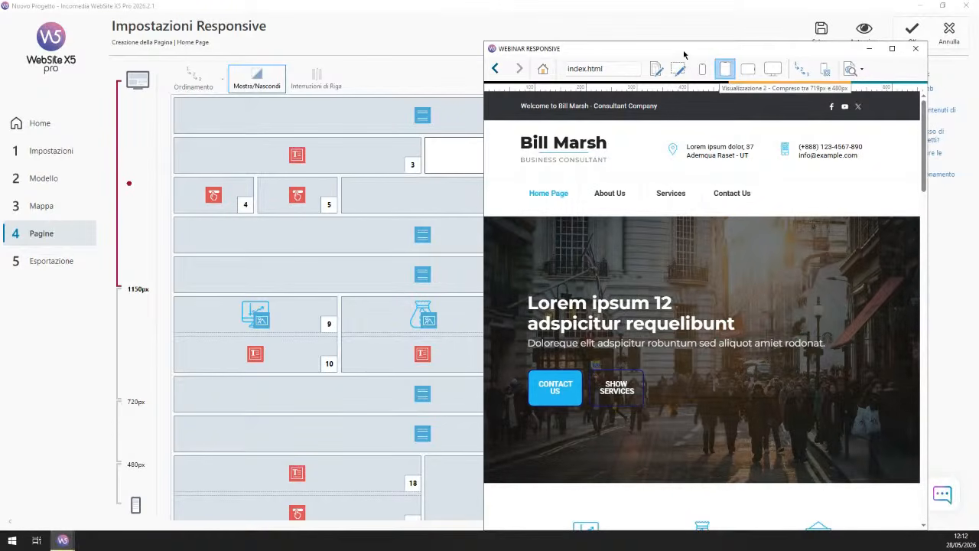
{"action": "left_click", "coordinate": [917, 49]}
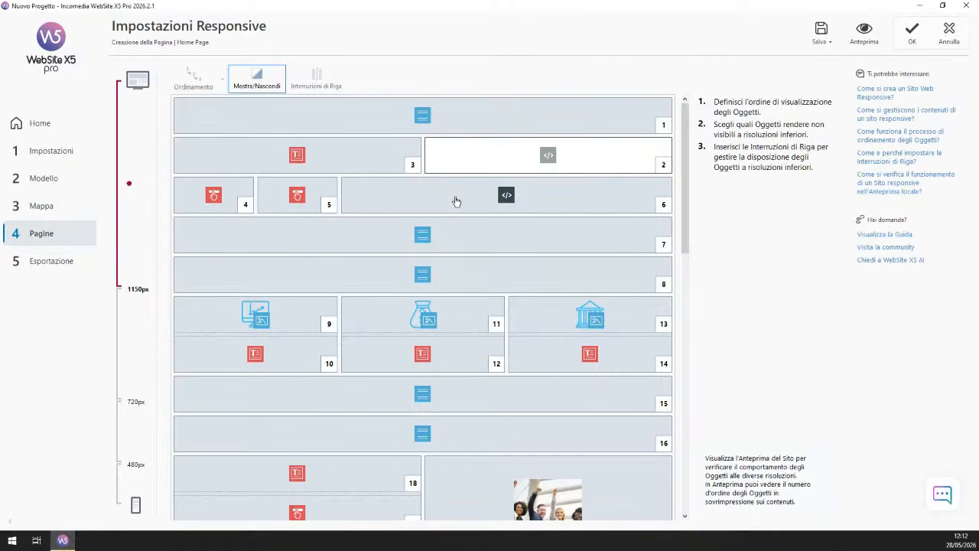
Step: Apply the visibility changes for objects 4 and 5 on switching to the 1150–720 px range
{"action": "left_click", "coordinate": [130, 342]}
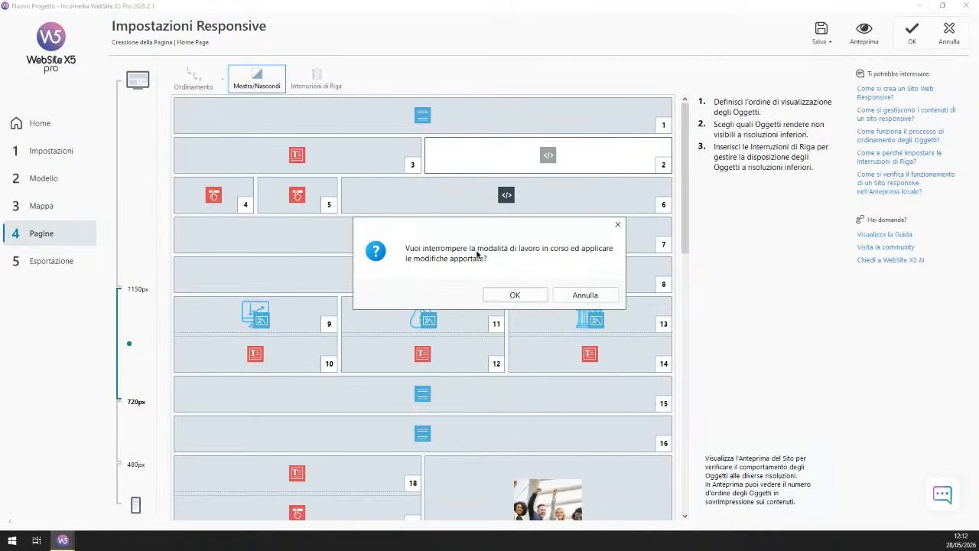
{"action": "left_click", "coordinate": [511, 293]}
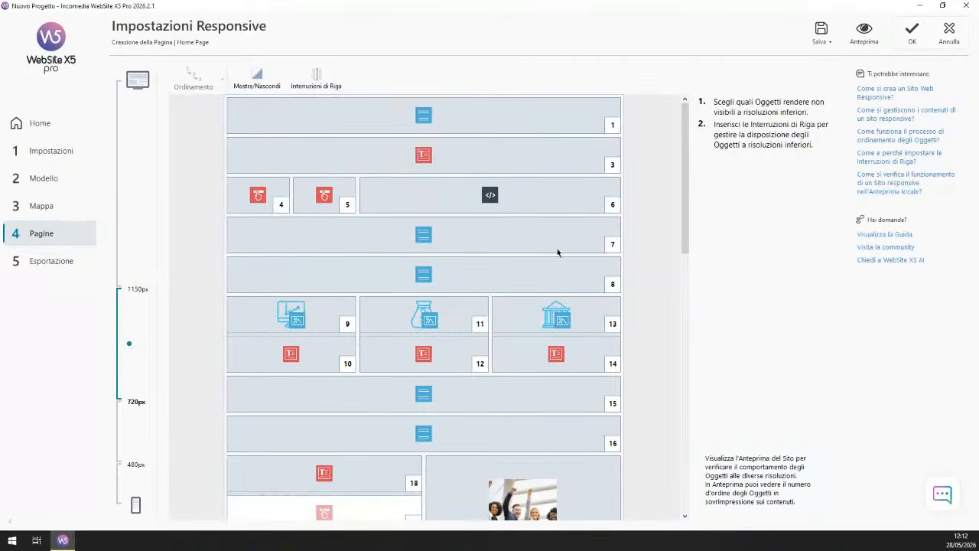
Step: Hide object 6 at resolutions below 1150 px from the desktop range
{"action": "left_click", "coordinate": [123, 209]}
{"action": "left_click", "coordinate": [264, 75]}
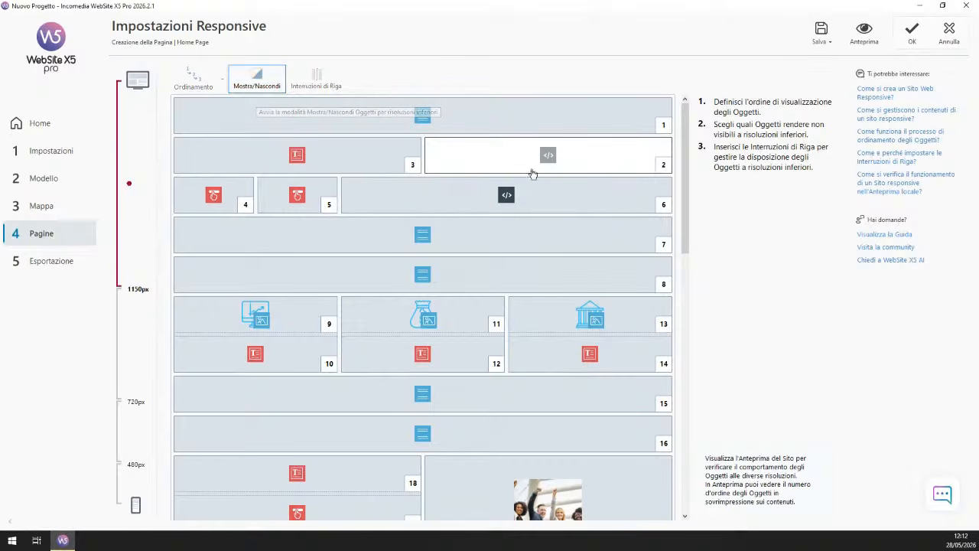
{"action": "left_click", "coordinate": [542, 208]}
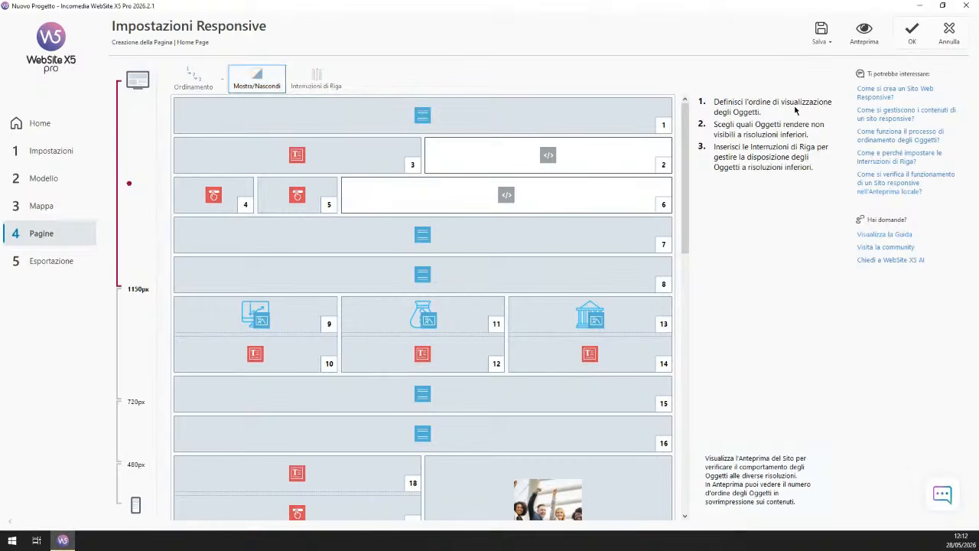
Step: Preview the home page and vary its width across 1150 px to check the spacing of the two hero buttons
{"action": "left_click", "coordinate": [872, 35]}
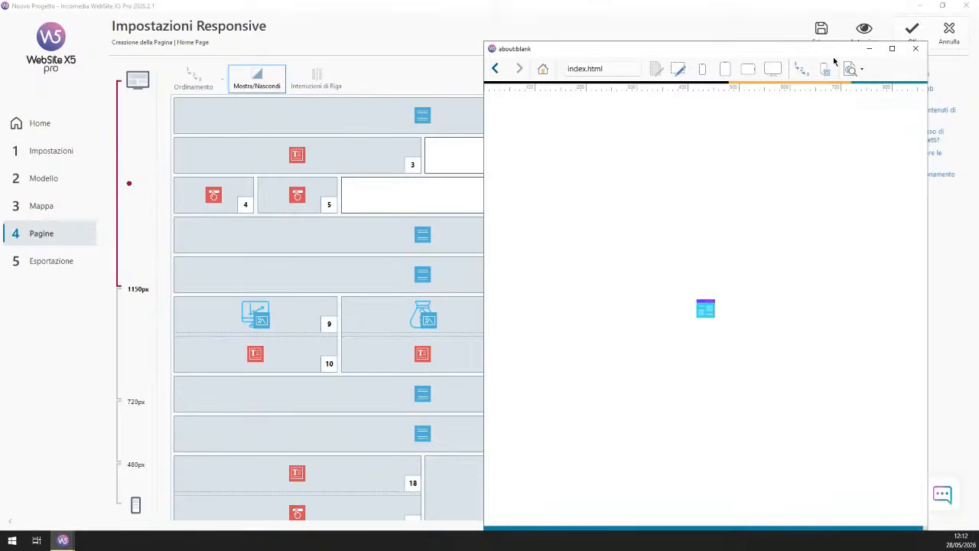
{"action": "left_click_drag", "start_coordinate": [775, 48], "coordinate": [447, 35]}
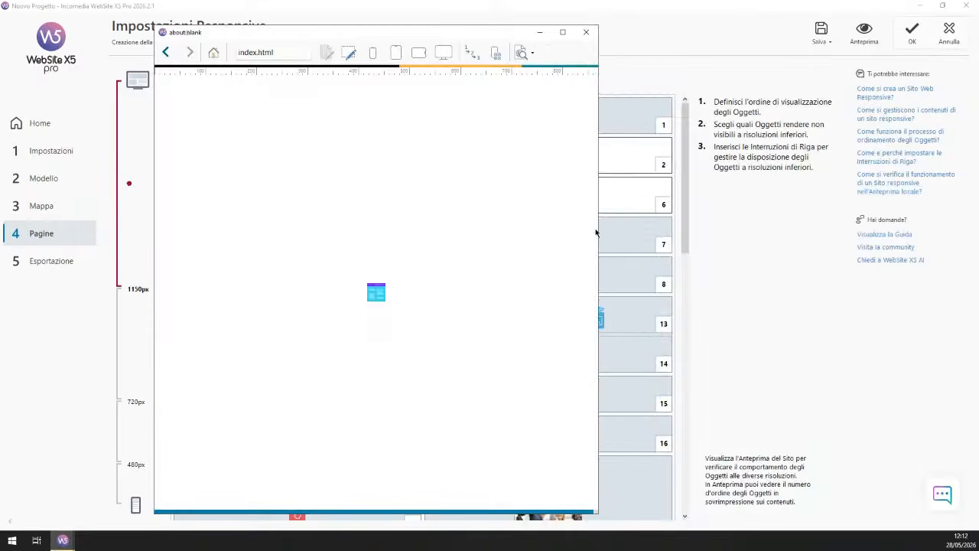
{"action": "left_click_drag", "start_coordinate": [598, 278], "coordinate": [809, 291]}
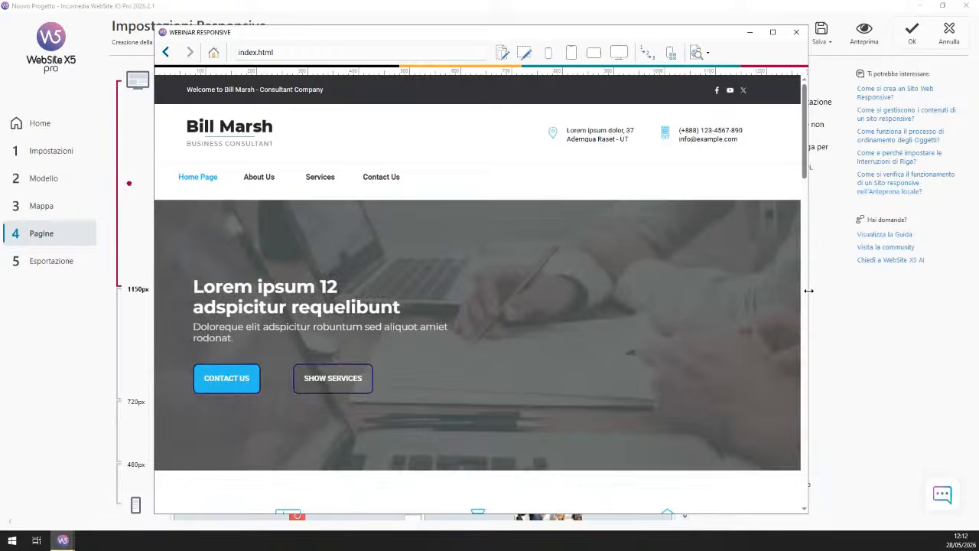
{"action": "left_click_drag", "start_coordinate": [809, 291], "coordinate": [602, 289]}
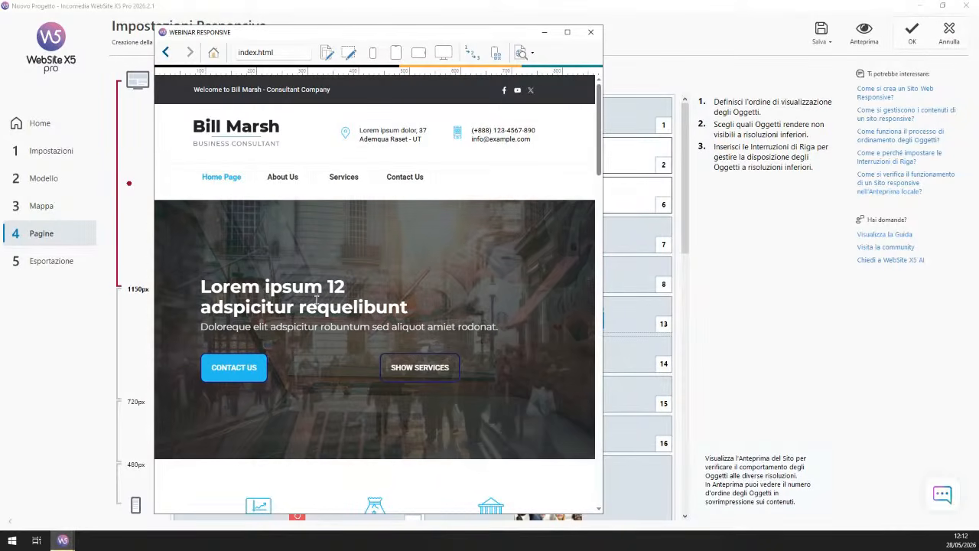
{"action": "left_click_drag", "start_coordinate": [604, 336], "coordinate": [780, 337]}
{"action": "left_click", "coordinate": [769, 32]}
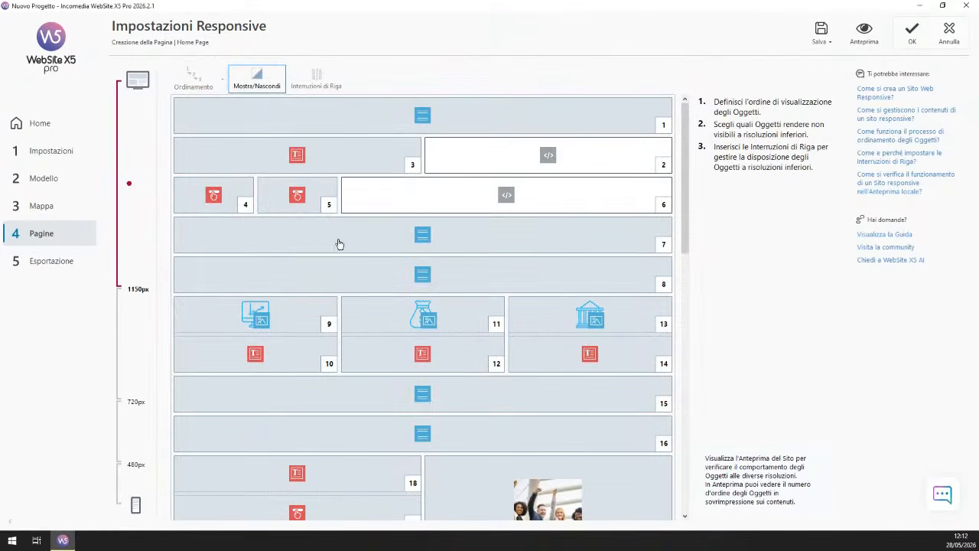
Step: Apply the visibility change for object 6 on switching to the 1150–720 px range, and return to the desktop range
{"action": "left_click", "coordinate": [142, 339]}
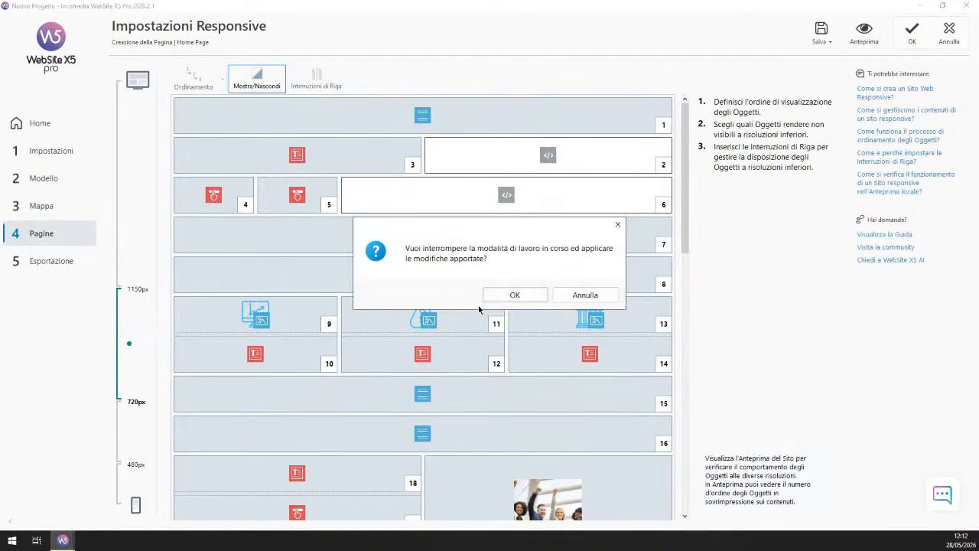
{"action": "left_click", "coordinate": [515, 294]}
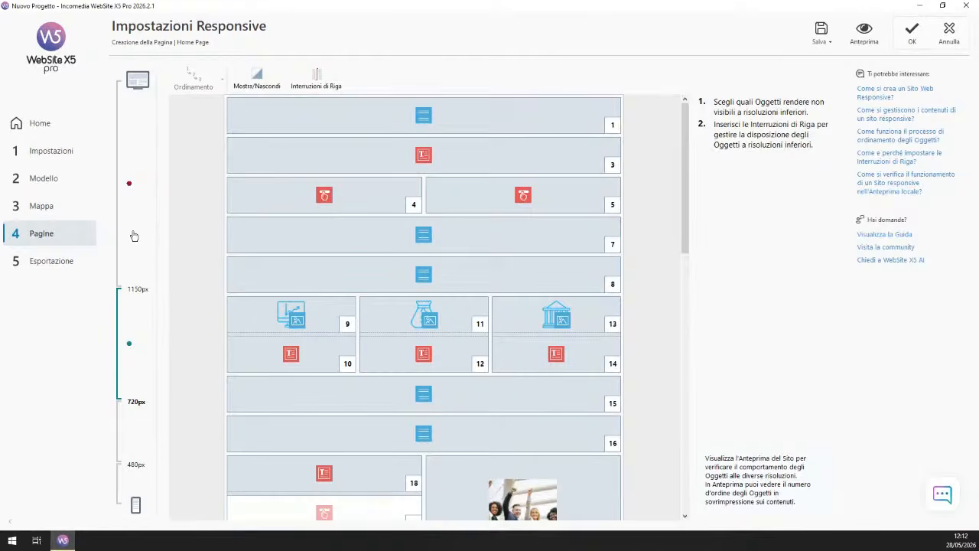
{"action": "left_click", "coordinate": [134, 235]}
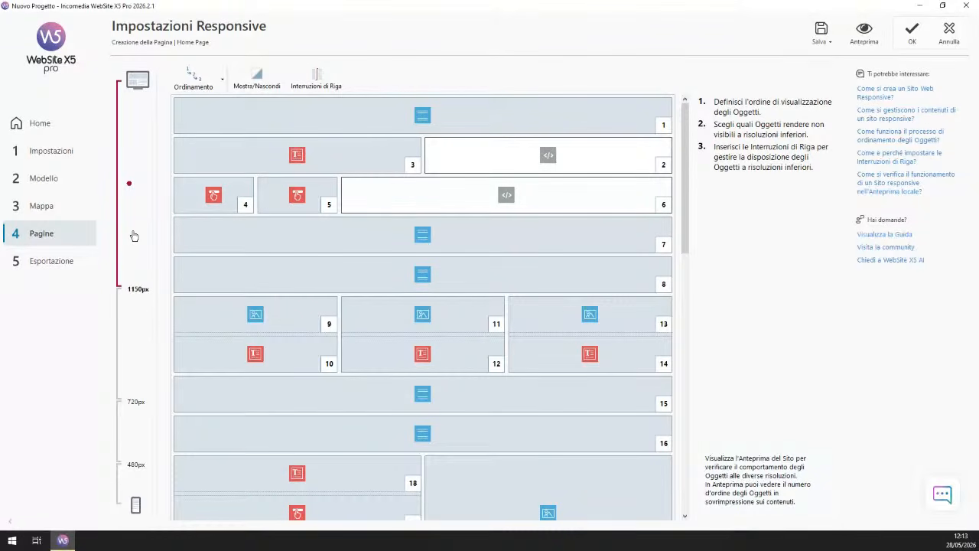
Step: Preview the home page and vary its width from desktop to below 720 px and back to check the three service columns
{"action": "left_click", "coordinate": [865, 32]}
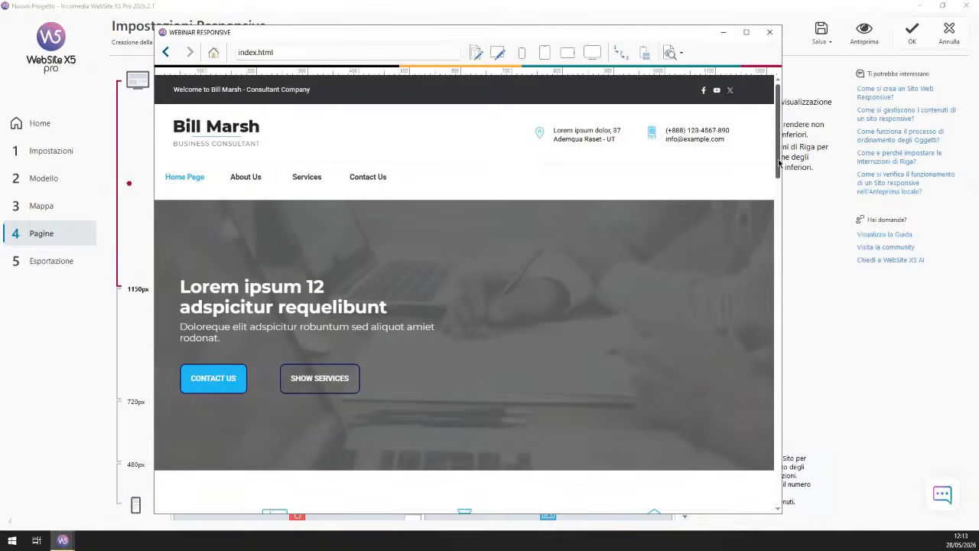
{"action": "scroll", "coordinate": [772, 278], "scroll_direction": "down", "scroll_amount": 5}
{"action": "scroll", "coordinate": [772, 279], "scroll_direction": "down", "scroll_amount": 10}
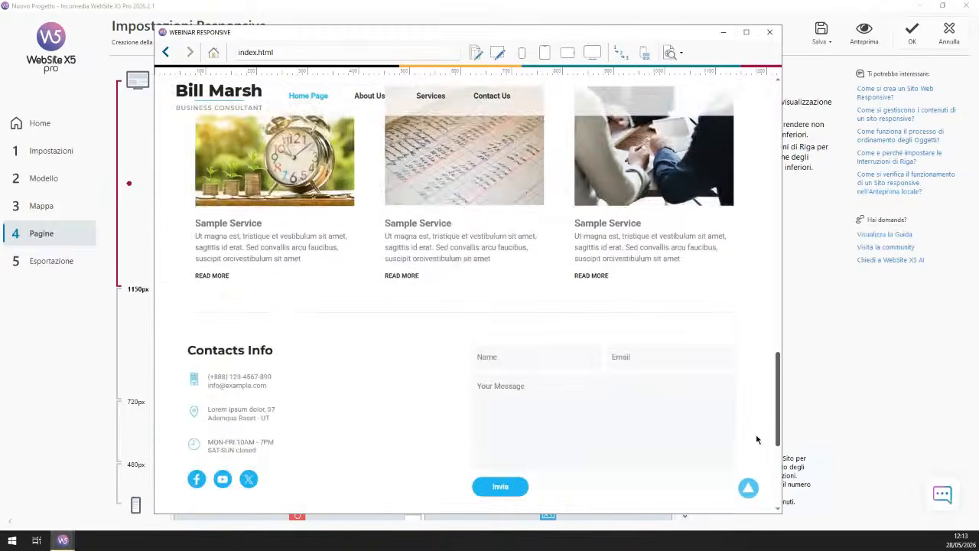
{"action": "scroll", "coordinate": [759, 436], "scroll_direction": "up", "scroll_amount": 12}
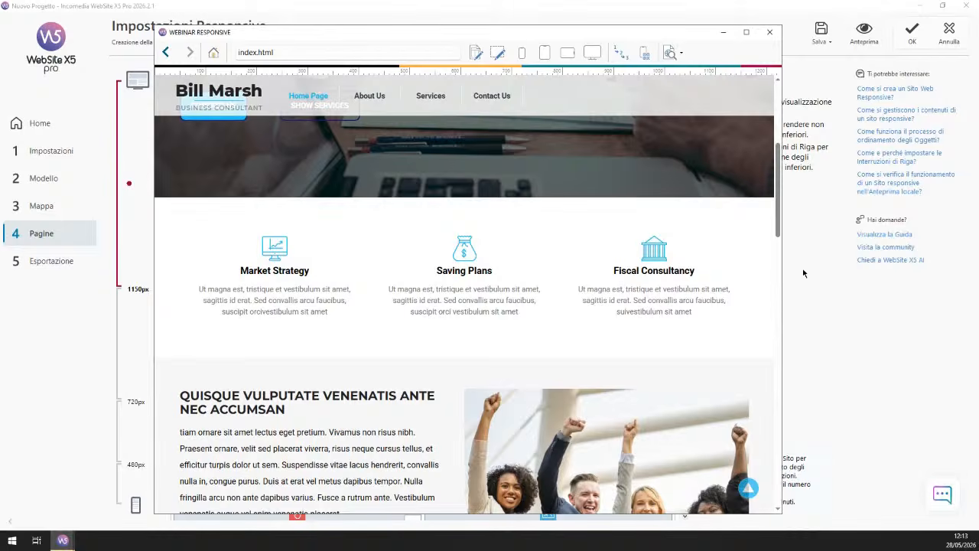
{"action": "left_click_drag", "start_coordinate": [781, 274], "coordinate": [627, 274]}
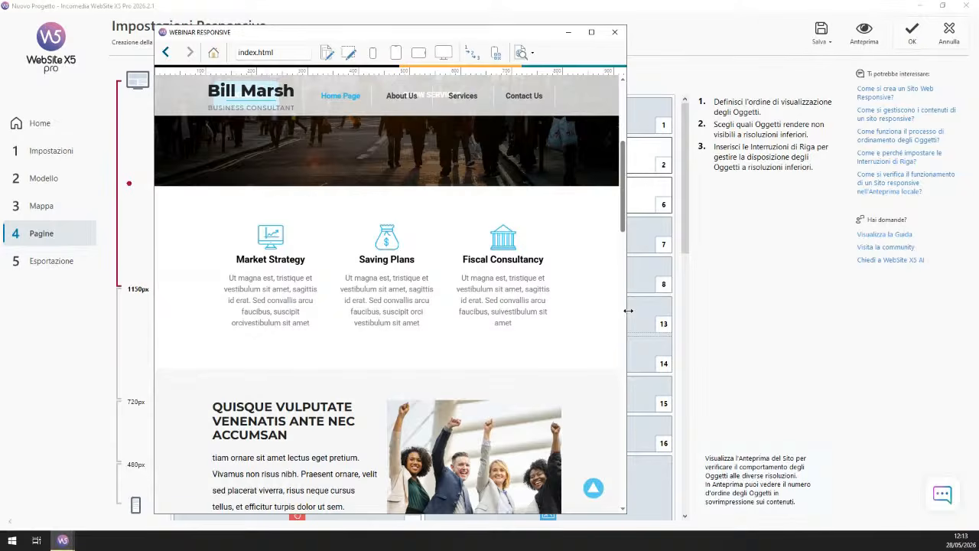
{"action": "left_click_drag", "start_coordinate": [627, 311], "coordinate": [471, 300]}
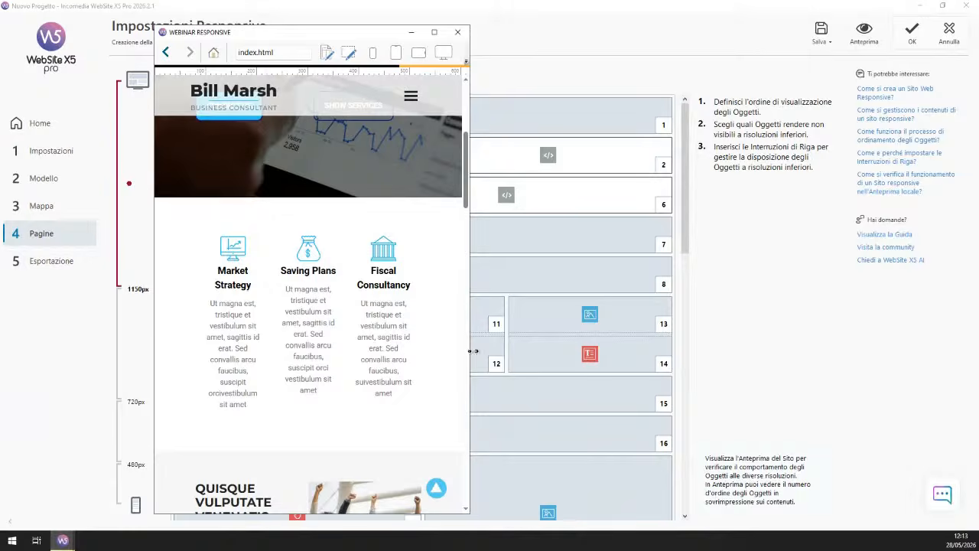
{"action": "left_click_drag", "start_coordinate": [472, 350], "coordinate": [764, 320]}
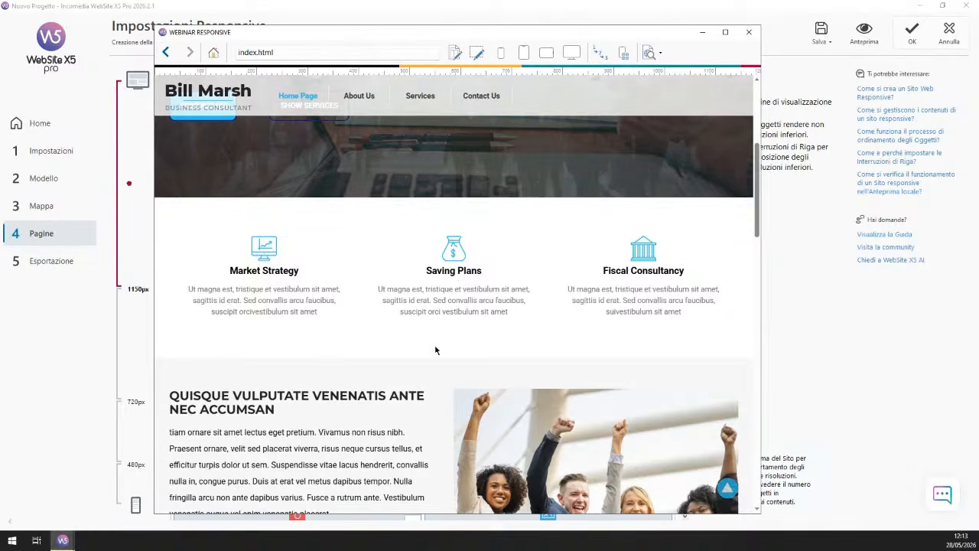
{"action": "left_click_drag", "start_coordinate": [762, 292], "coordinate": [796, 286]}
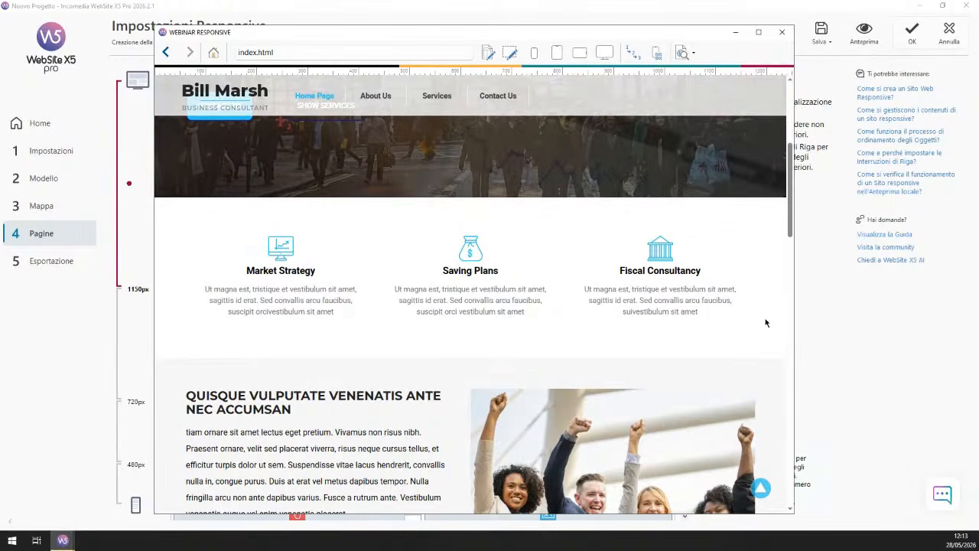
Step: Narrow and widen the preview across the 1150, 720 and 480 px breakpoints to compare the service columns, and close it
{"action": "left_click_drag", "start_coordinate": [797, 332], "coordinate": [635, 332]}
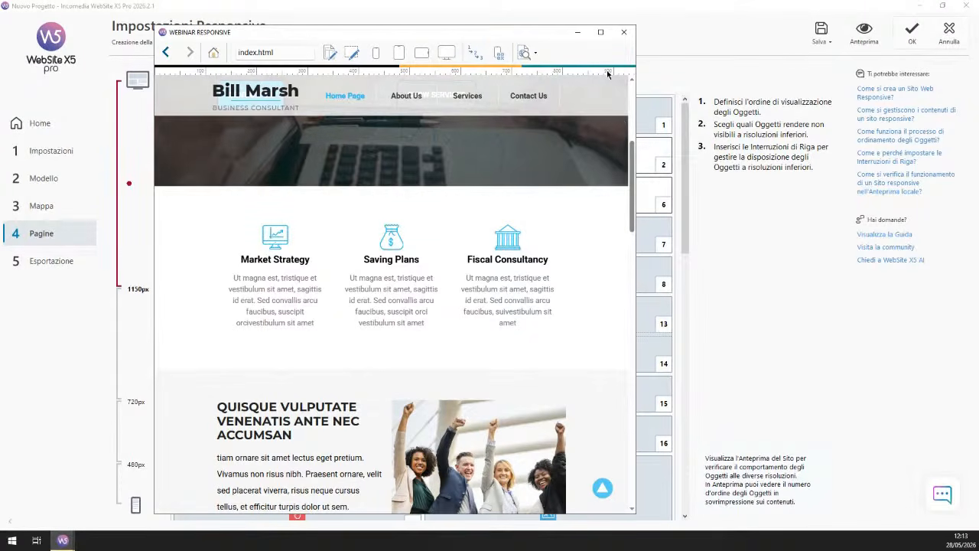
{"action": "left_click_drag", "start_coordinate": [636, 253], "coordinate": [476, 236]}
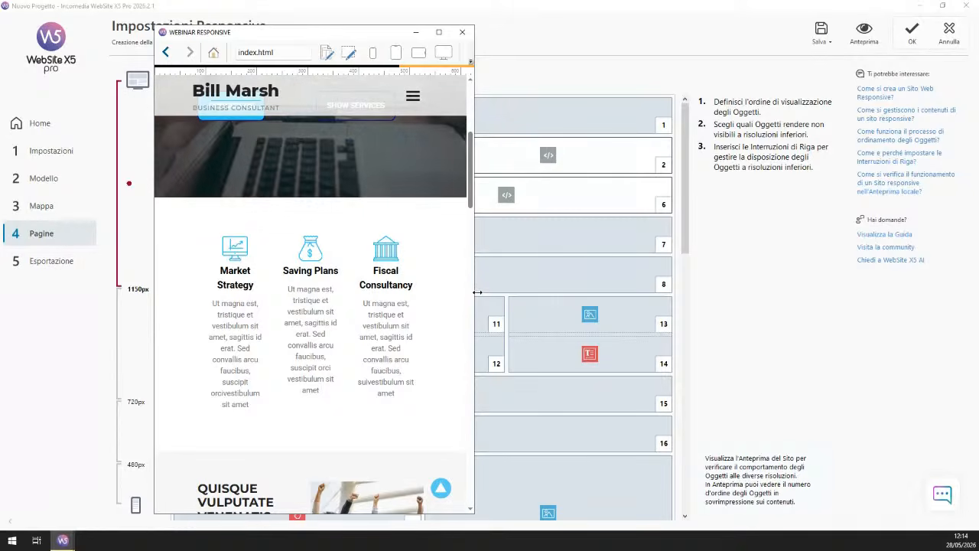
{"action": "left_click_drag", "start_coordinate": [478, 291], "coordinate": [349, 291]}
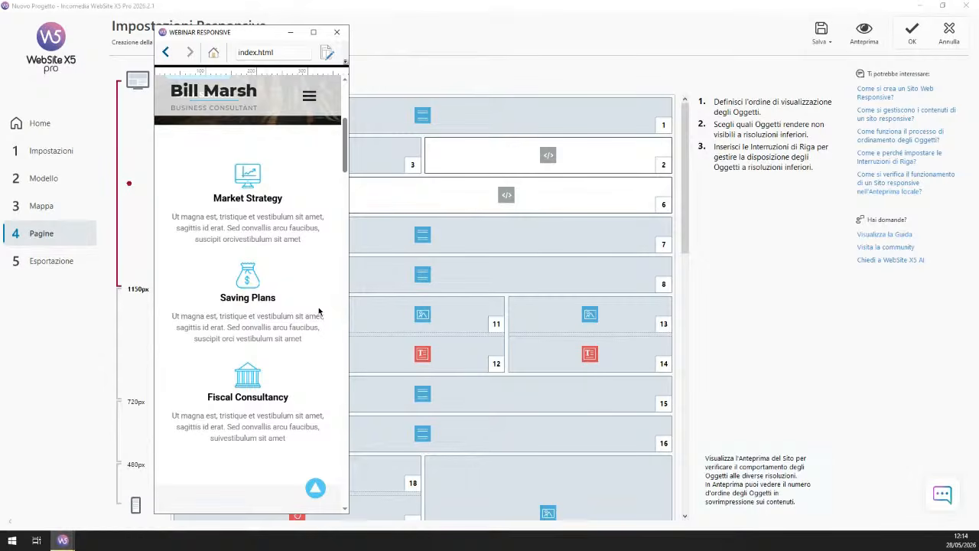
{"action": "left_click_drag", "start_coordinate": [350, 324], "coordinate": [326, 323]}
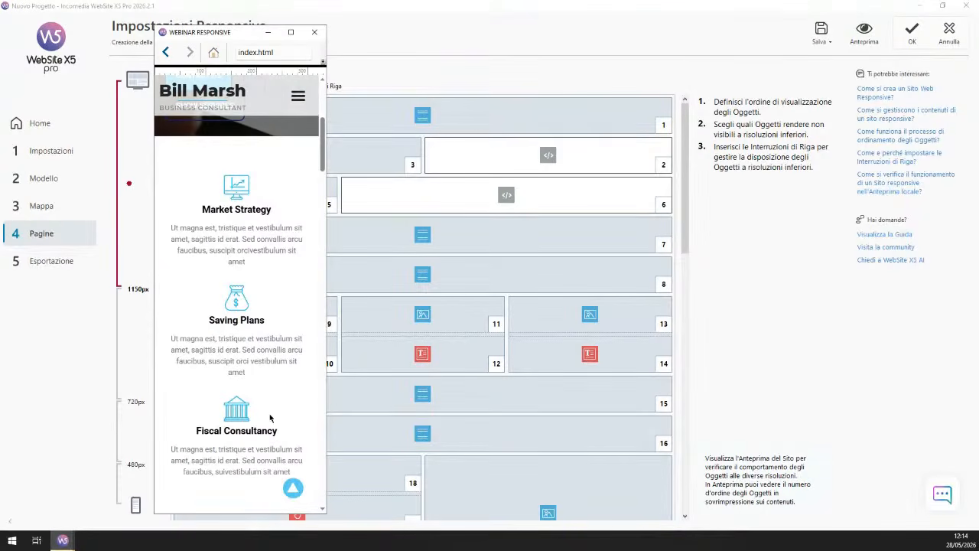
{"action": "left_click_drag", "start_coordinate": [328, 402], "coordinate": [649, 361]}
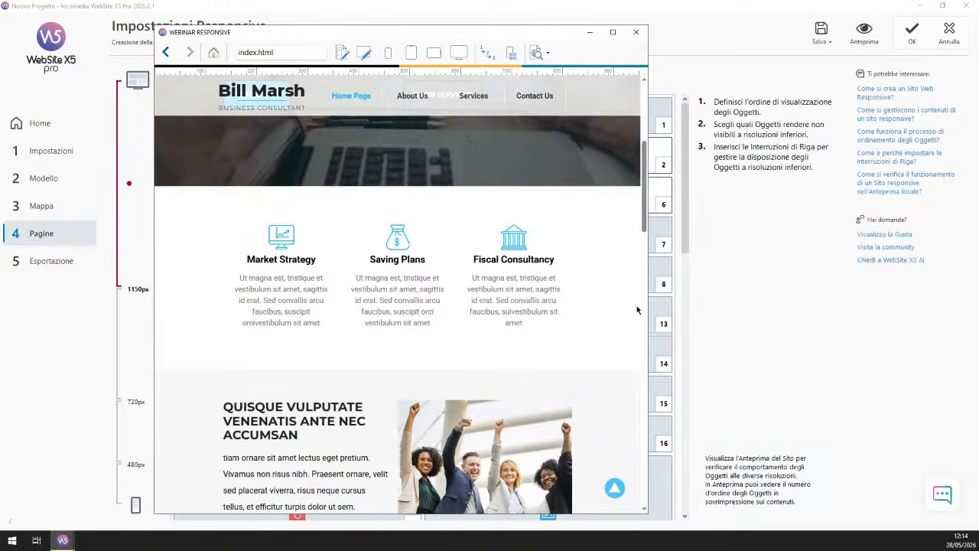
{"action": "left_click_drag", "start_coordinate": [648, 309], "coordinate": [326, 302]}
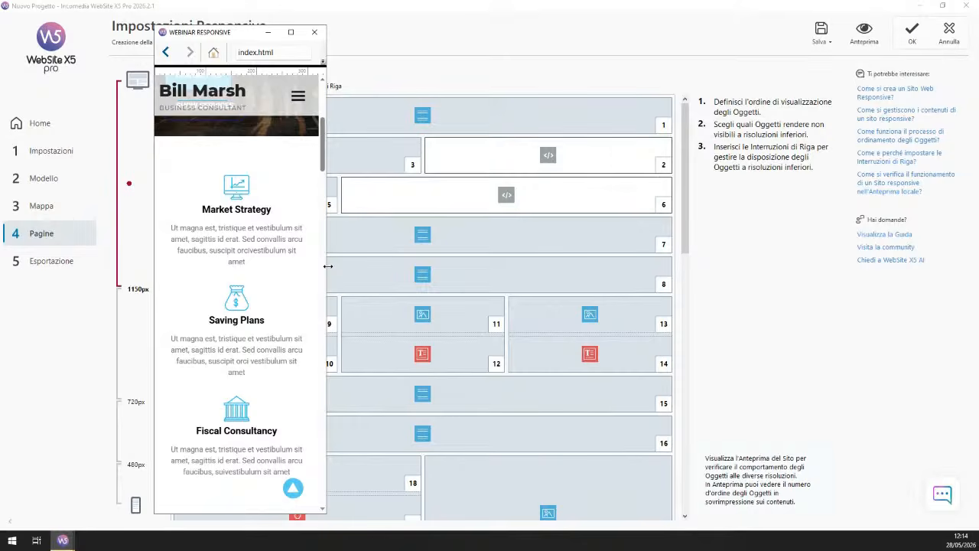
{"action": "left_click_drag", "start_coordinate": [327, 266], "coordinate": [463, 265]}
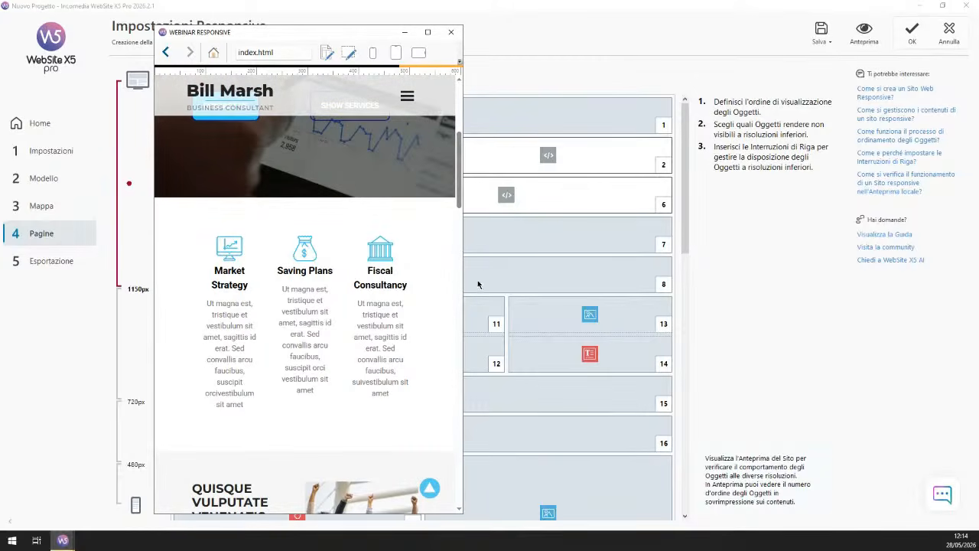
{"action": "left_click_drag", "start_coordinate": [463, 283], "coordinate": [675, 255]}
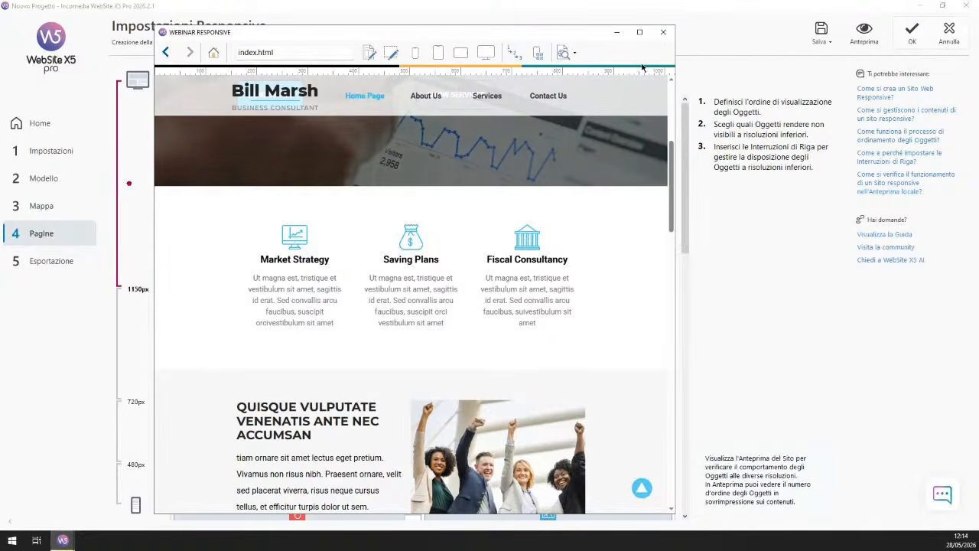
{"action": "left_click", "coordinate": [664, 33]}
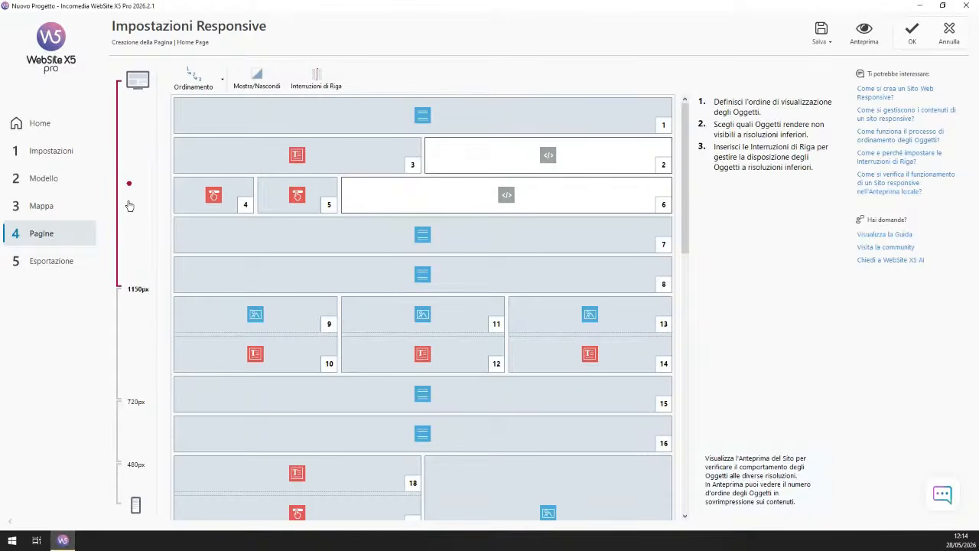
Step: Start line break mode for the 1150–720 px range
{"action": "left_click", "coordinate": [138, 346]}
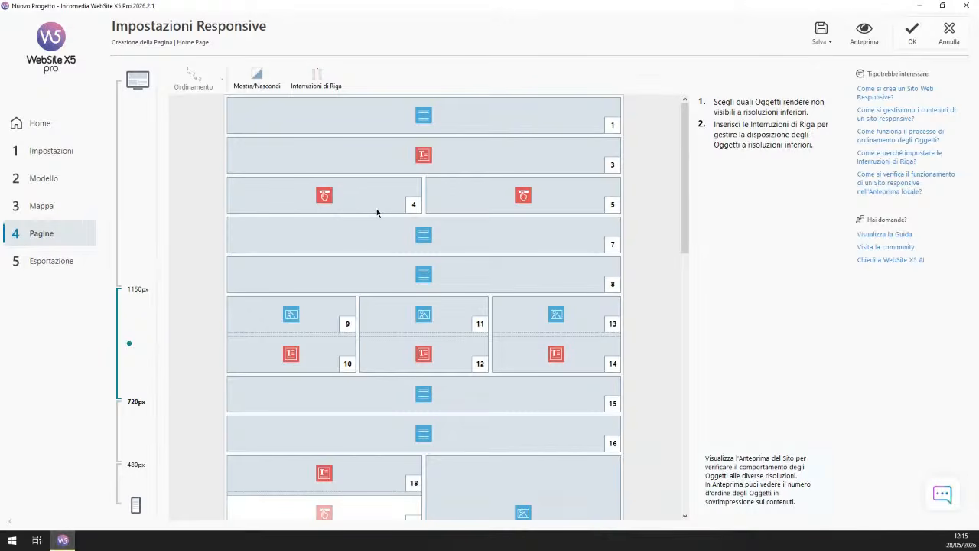
{"action": "left_click", "coordinate": [320, 83]}
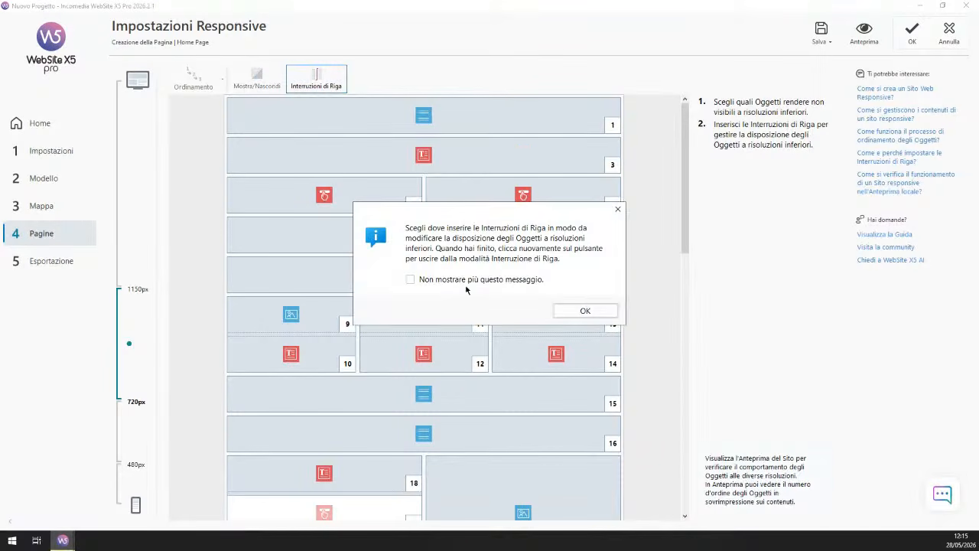
{"action": "left_click", "coordinate": [563, 311]}
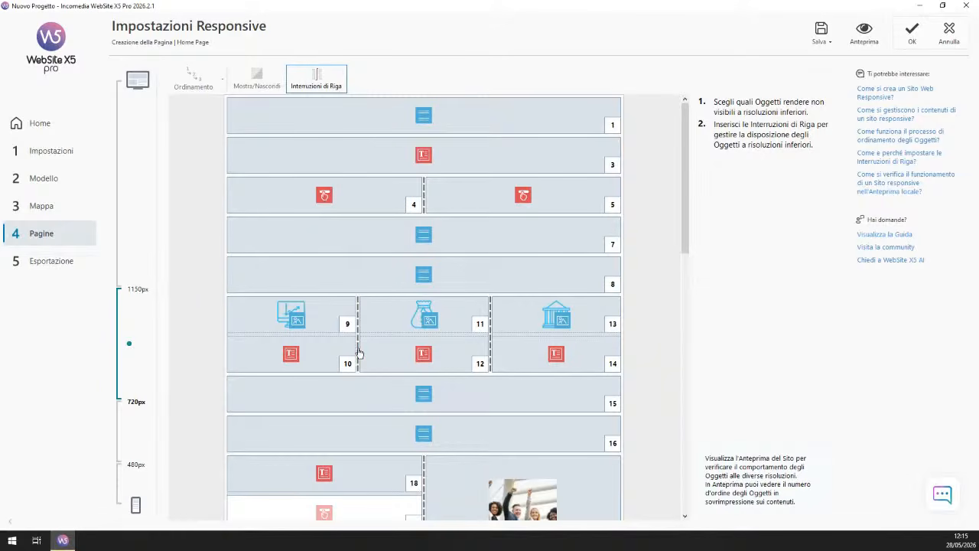
Step: Try line breaks on both sides of the column with objects 11 and 12, and remove them again
{"action": "left_click", "coordinate": [359, 356]}
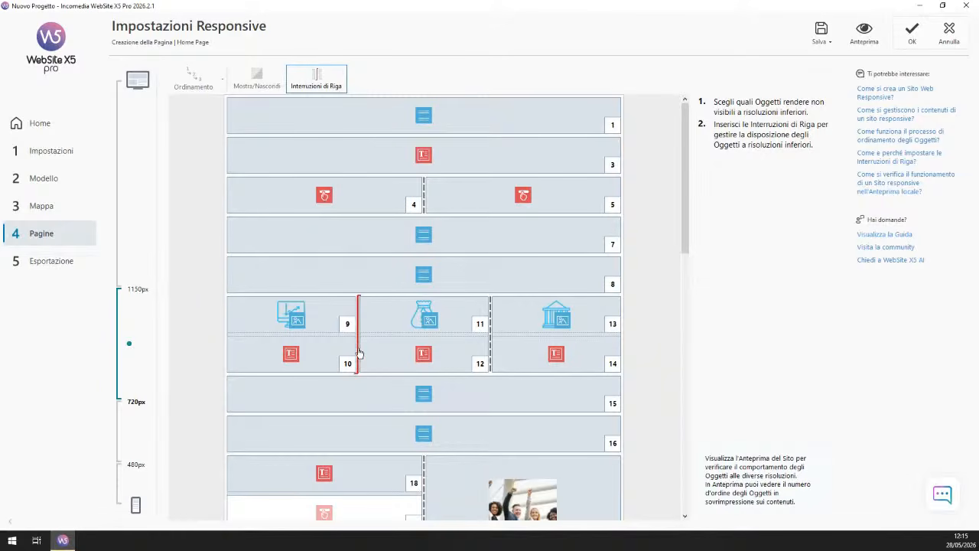
{"action": "left_click", "coordinate": [492, 329]}
{"action": "left_click", "coordinate": [358, 354]}
{"action": "left_click", "coordinate": [490, 358]}
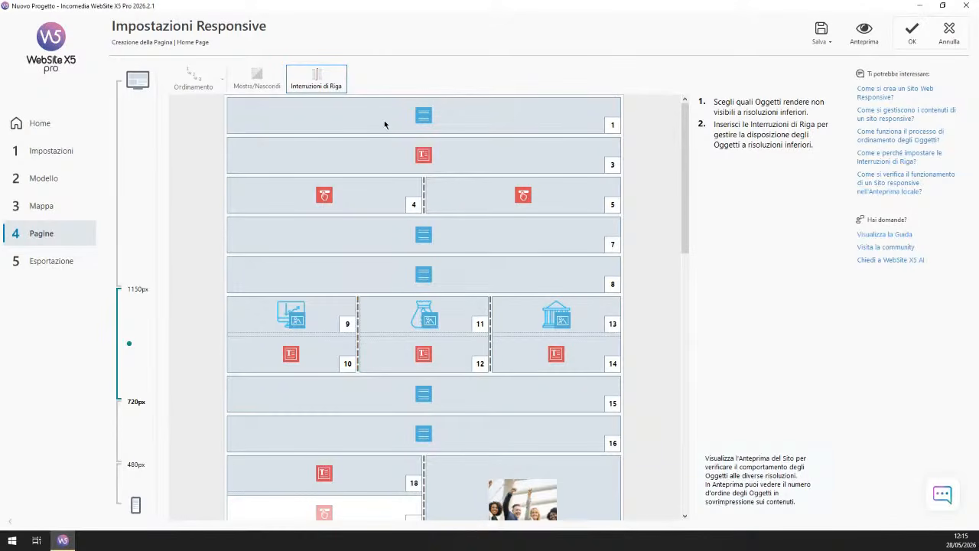
Step: Restart line break mode and turn off its introductory message
{"action": "left_click", "coordinate": [335, 85]}
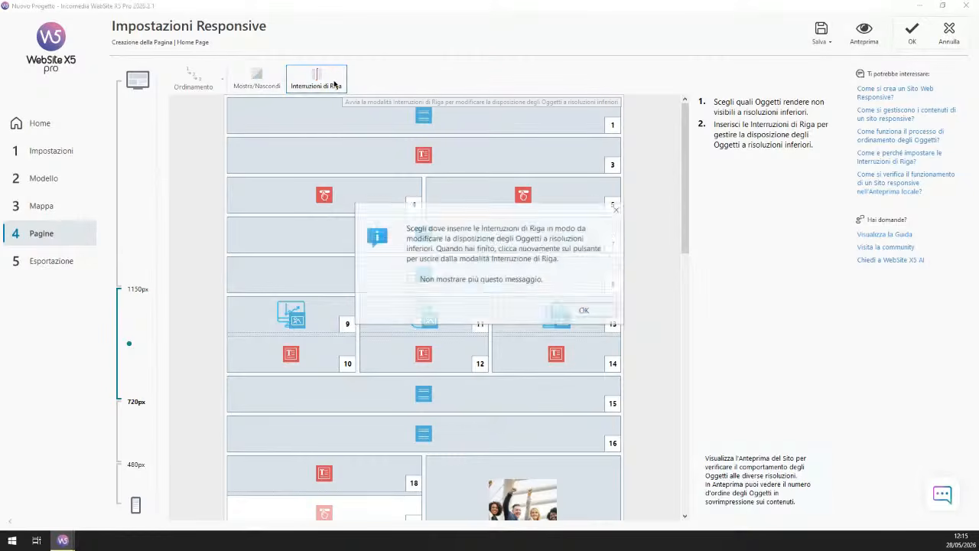
{"action": "left_click", "coordinate": [411, 279]}
{"action": "left_click", "coordinate": [583, 310]}
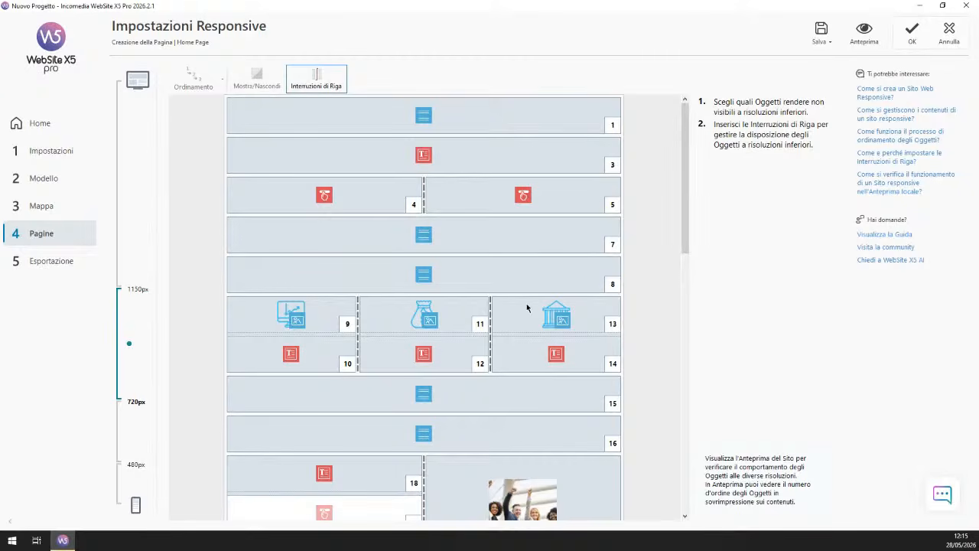
Step: Insert line breaks between the three service columns containing objects 9–10, 11–12 and 13–14
{"action": "left_click", "coordinate": [359, 358]}
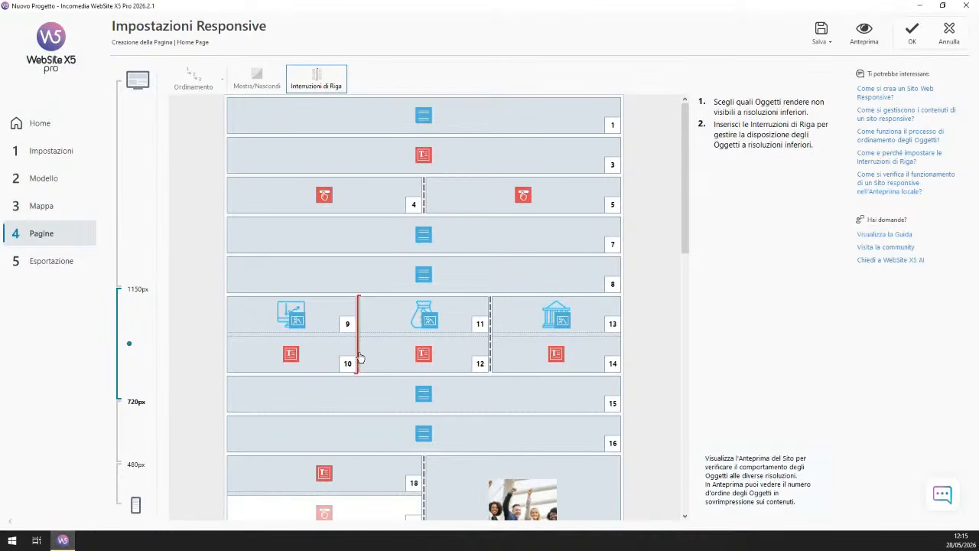
{"action": "left_click", "coordinate": [491, 348]}
{"action": "left_click", "coordinate": [491, 337]}
{"action": "left_click", "coordinate": [491, 336]}
Step: Preview the home page and narrow it below 720 px to check how the three service columns stack, and close the preview
{"action": "left_click", "coordinate": [864, 31]}
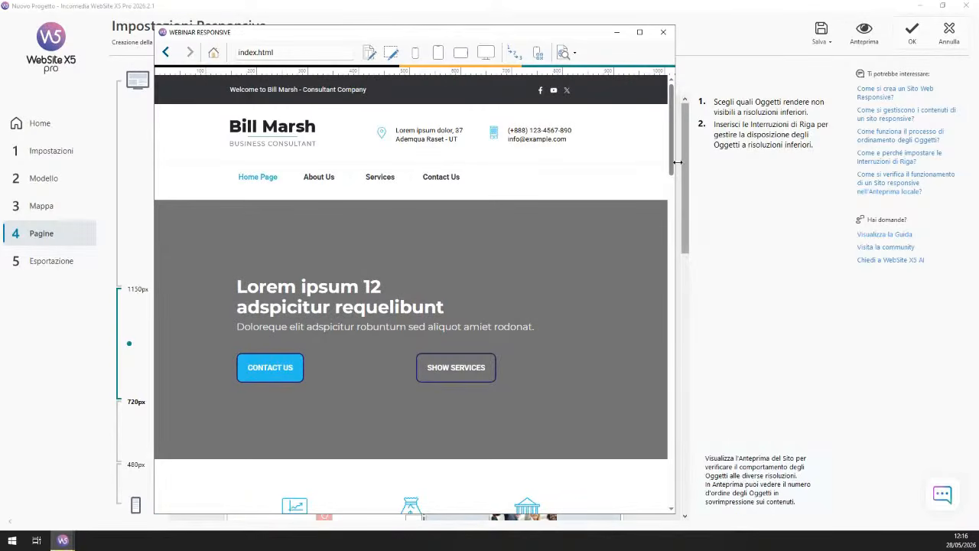
{"action": "scroll", "coordinate": [663, 234], "scroll_direction": "down", "scroll_amount": 5}
{"action": "scroll", "coordinate": [663, 233], "scroll_direction": "down", "scroll_amount": 3}
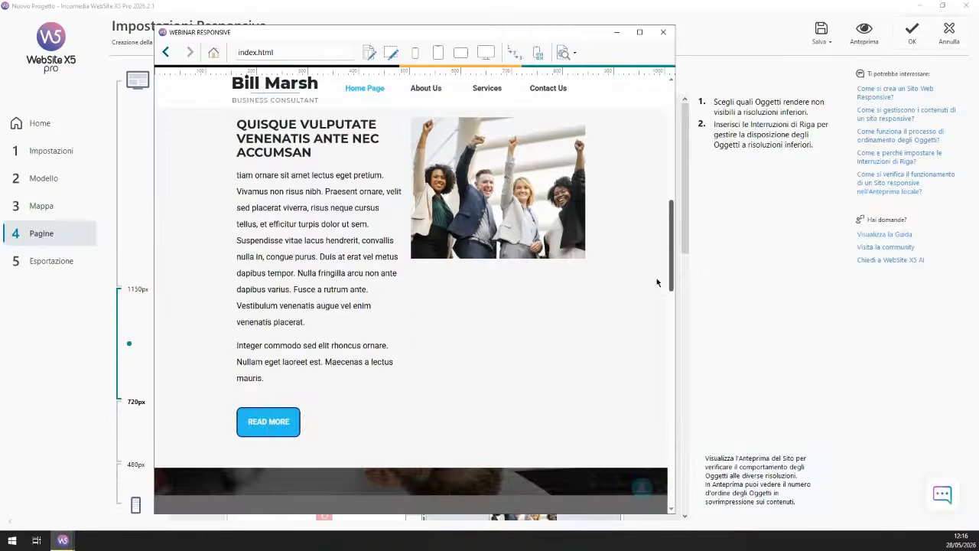
{"action": "scroll", "coordinate": [677, 273], "scroll_direction": "up", "scroll_amount": 3}
{"action": "left_click_drag", "start_coordinate": [503, 268], "coordinate": [477, 268]}
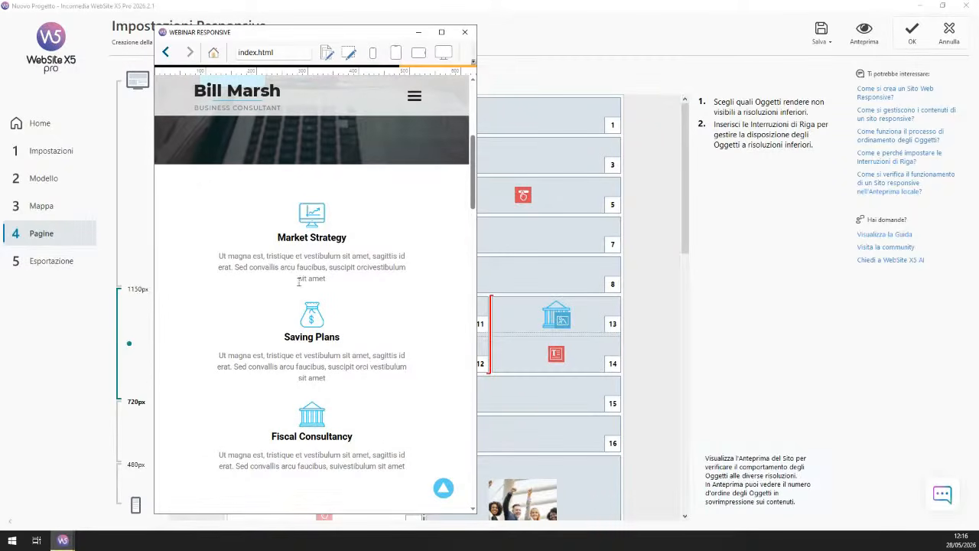
{"action": "left_click_drag", "start_coordinate": [378, 34], "coordinate": [816, 40]}
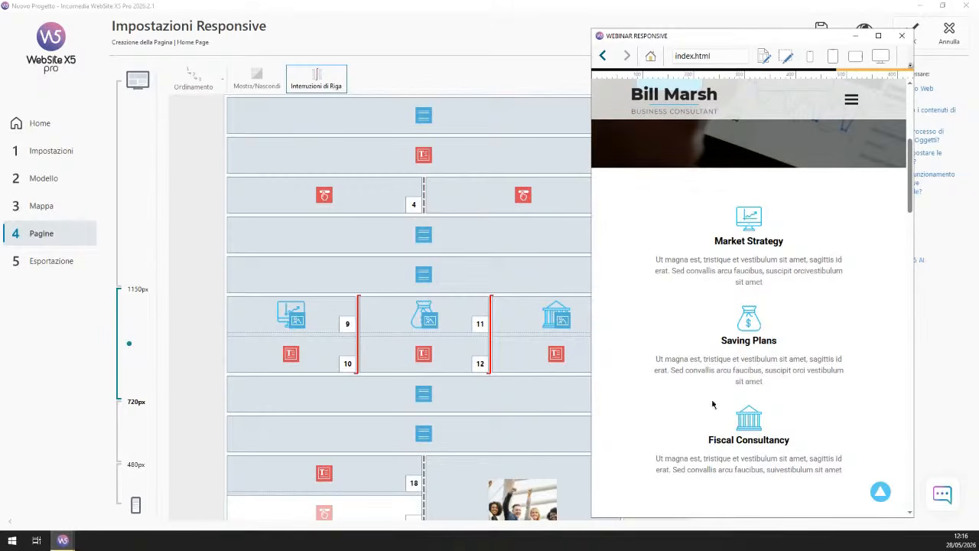
{"action": "left_click", "coordinate": [902, 35]}
Step: Apply the line breaks on switching to the 720–480 px range and review the order of its objects
{"action": "left_click", "coordinate": [132, 430]}
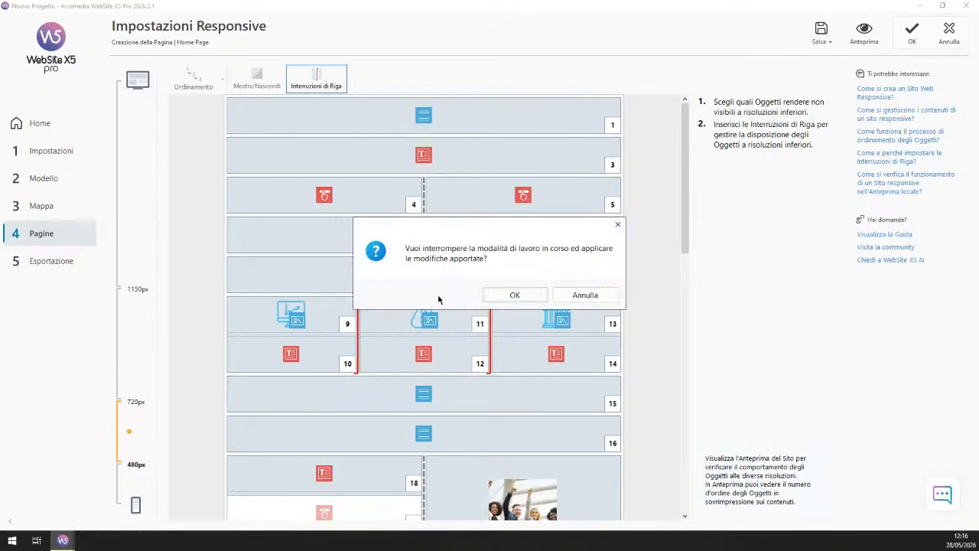
{"action": "left_click", "coordinate": [501, 297]}
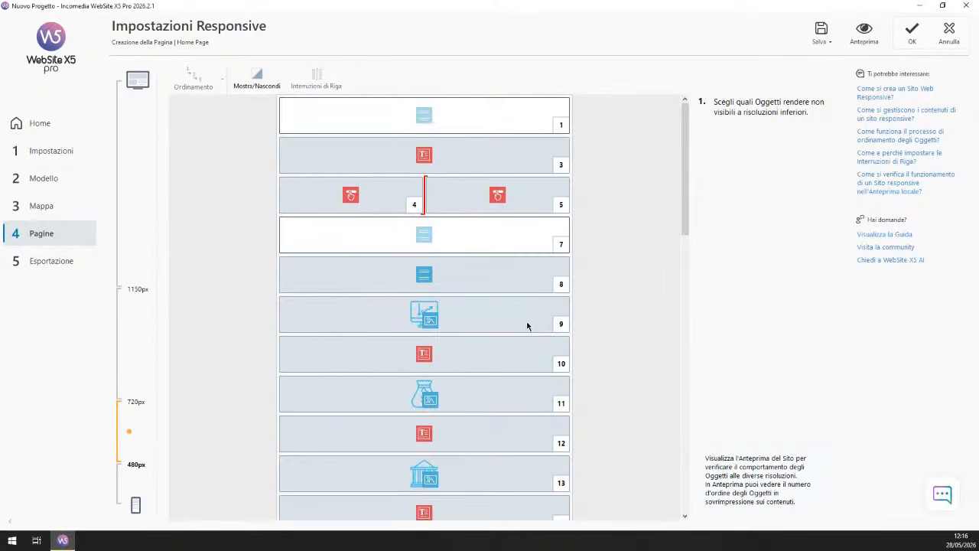
{"action": "scroll", "coordinate": [506, 305], "scroll_direction": "down", "scroll_amount": 3}
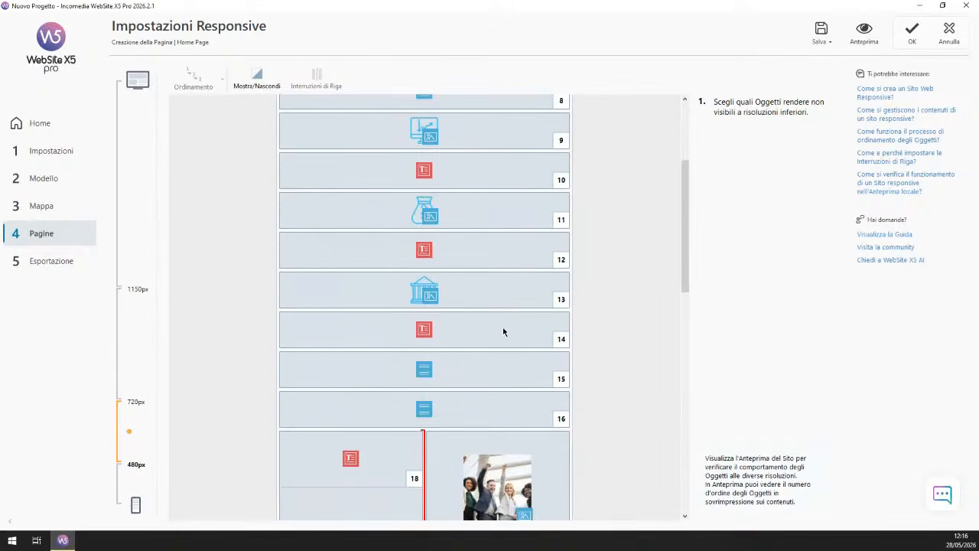
{"action": "scroll", "coordinate": [504, 330], "scroll_direction": "up", "scroll_amount": 2}
{"action": "scroll", "coordinate": [485, 376], "scroll_direction": "up", "scroll_amount": 2}
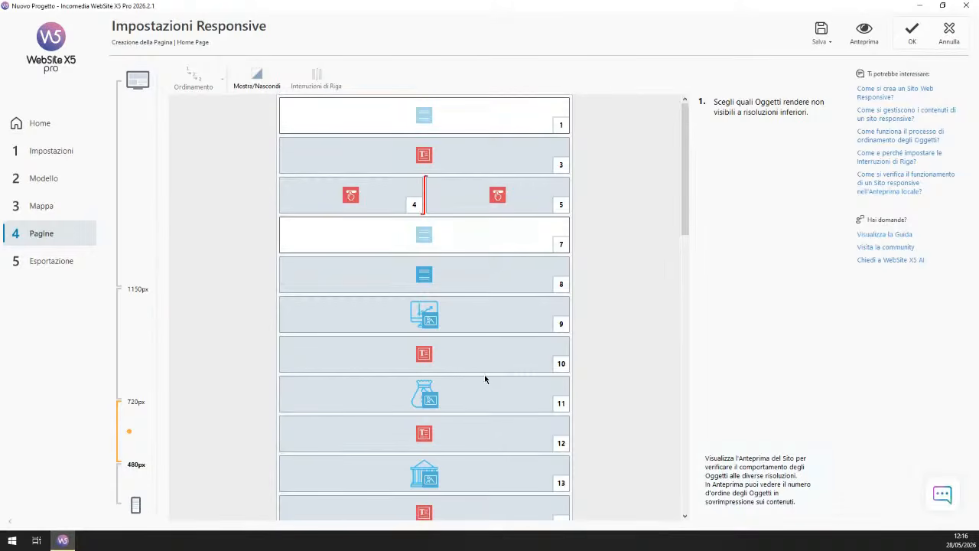
Step: Insert a line break between the two button objects 4 and 5 in the range above 1150 px
{"action": "left_click", "coordinate": [131, 346]}
{"action": "left_click", "coordinate": [129, 183]}
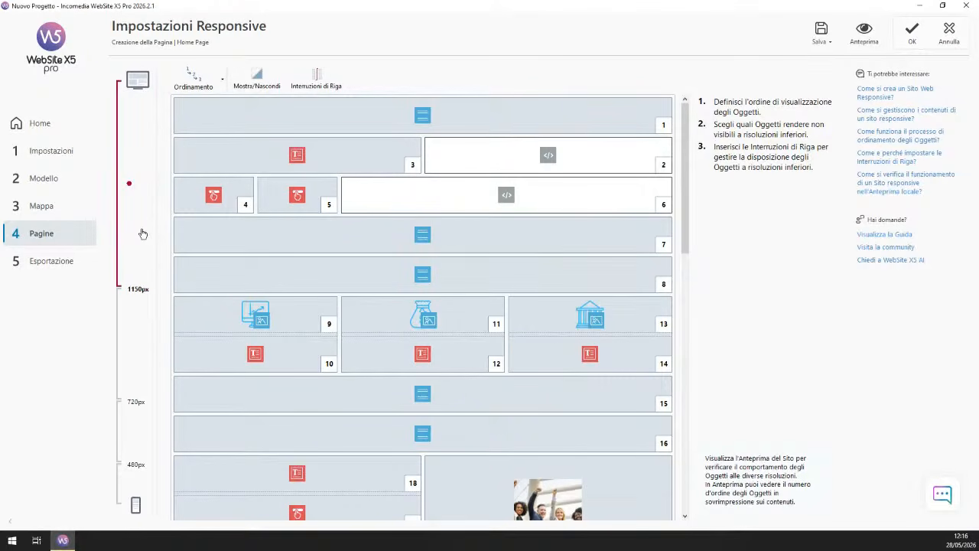
{"action": "left_click", "coordinate": [326, 84]}
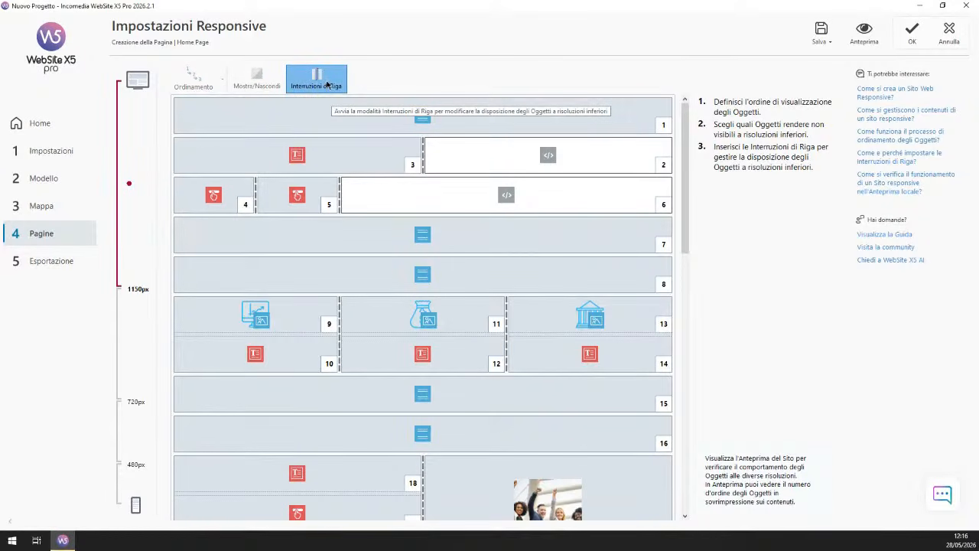
{"action": "left_click", "coordinate": [257, 196]}
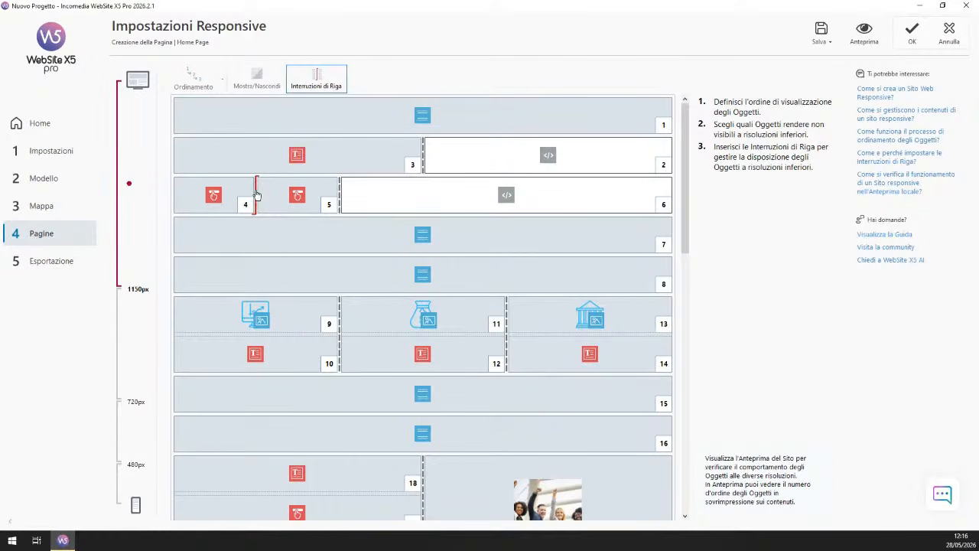
Step: Preview the home page and narrow it below 1150 px to check how the CONTACT US and SHOW SERVICES buttons stack
{"action": "left_click", "coordinate": [866, 38]}
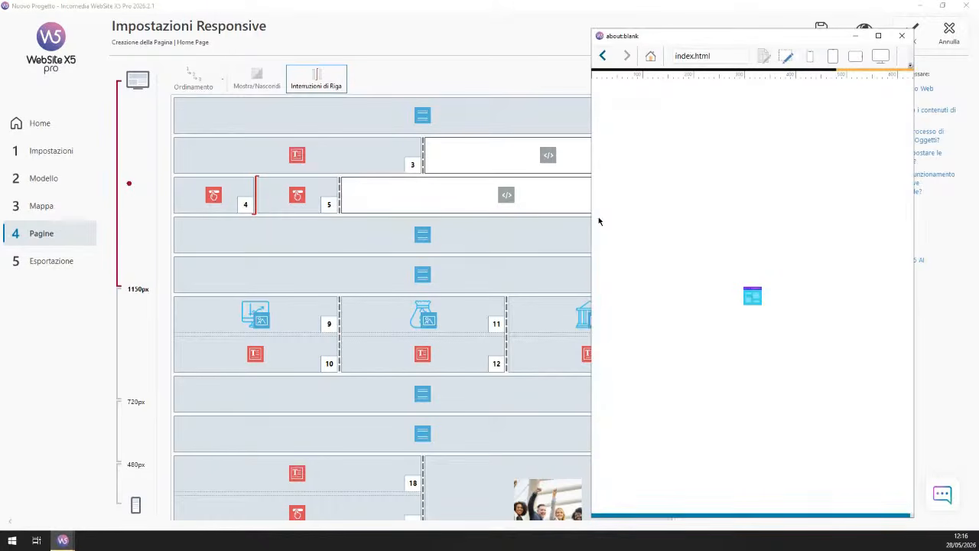
{"action": "left_click_drag", "start_coordinate": [592, 221], "coordinate": [238, 226]}
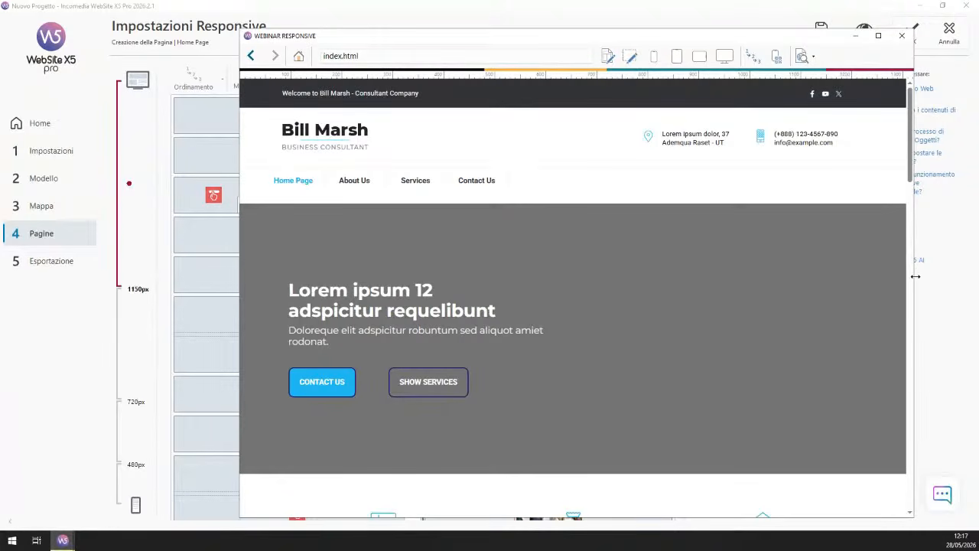
{"action": "left_click_drag", "start_coordinate": [915, 276], "coordinate": [732, 270]}
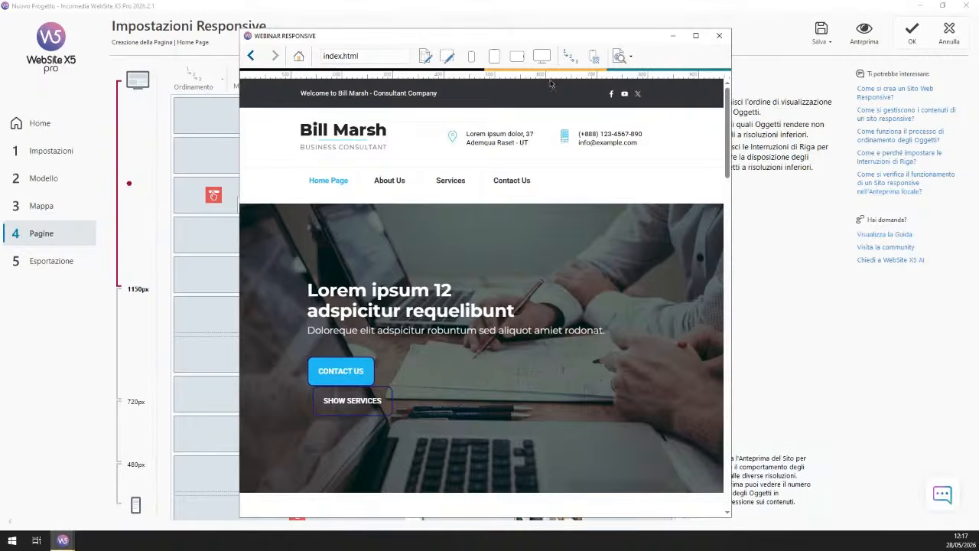
{"action": "left_click_drag", "start_coordinate": [558, 35], "coordinate": [735, 35]}
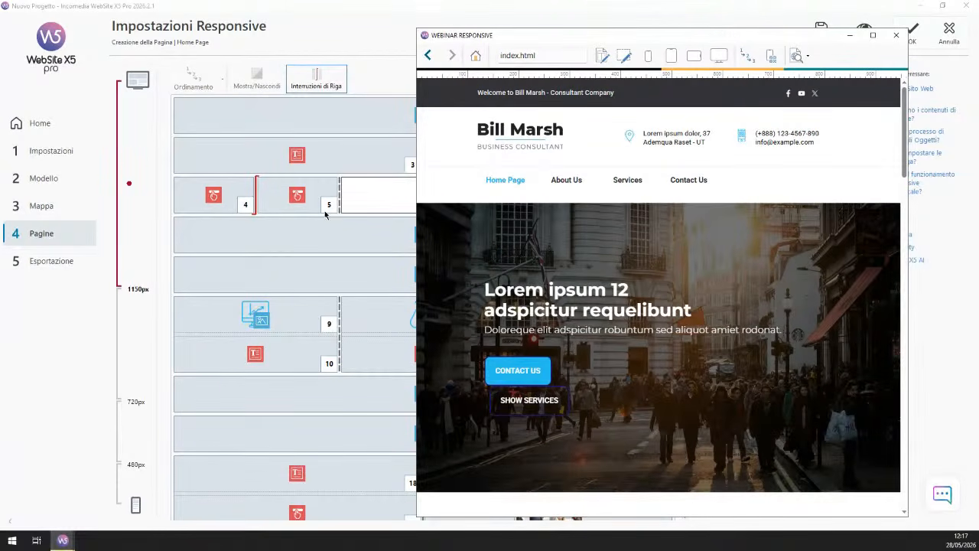
Step: Compare the 1150–720 px object layout with the preview at wider and narrower widths, and confirm the responsive settings
{"action": "left_click", "coordinate": [139, 327]}
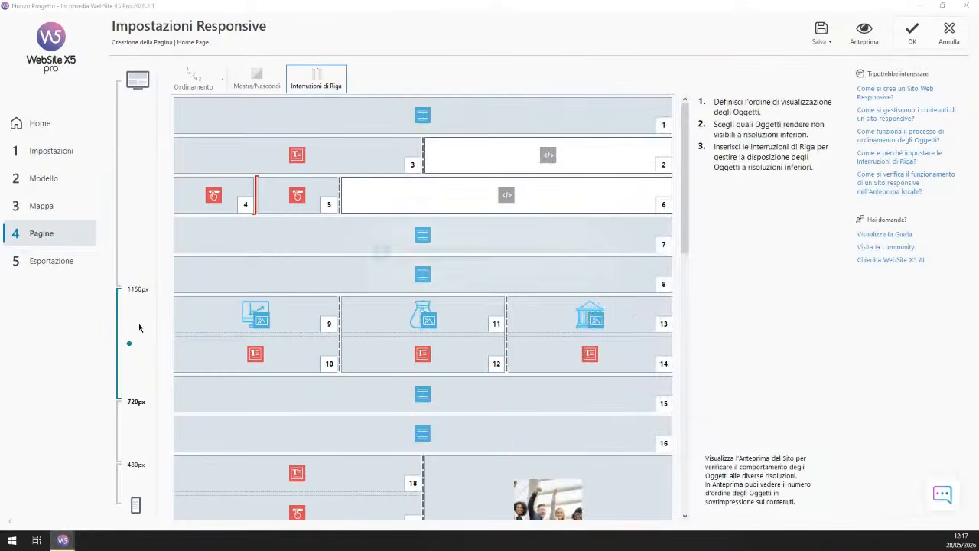
{"action": "left_click", "coordinate": [512, 297]}
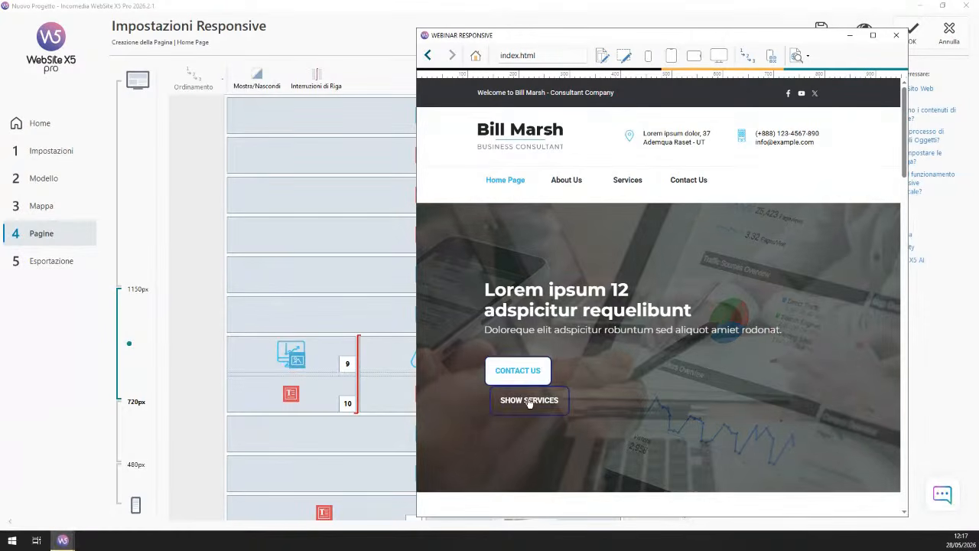
{"action": "left_click_drag", "start_coordinate": [752, 36], "coordinate": [552, 32]}
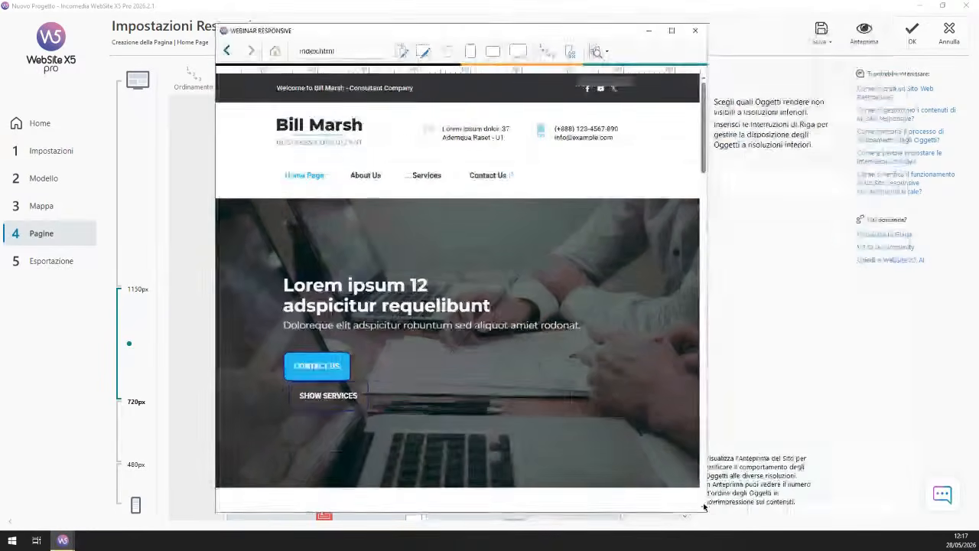
{"action": "left_click_drag", "start_coordinate": [708, 507], "coordinate": [869, 495]}
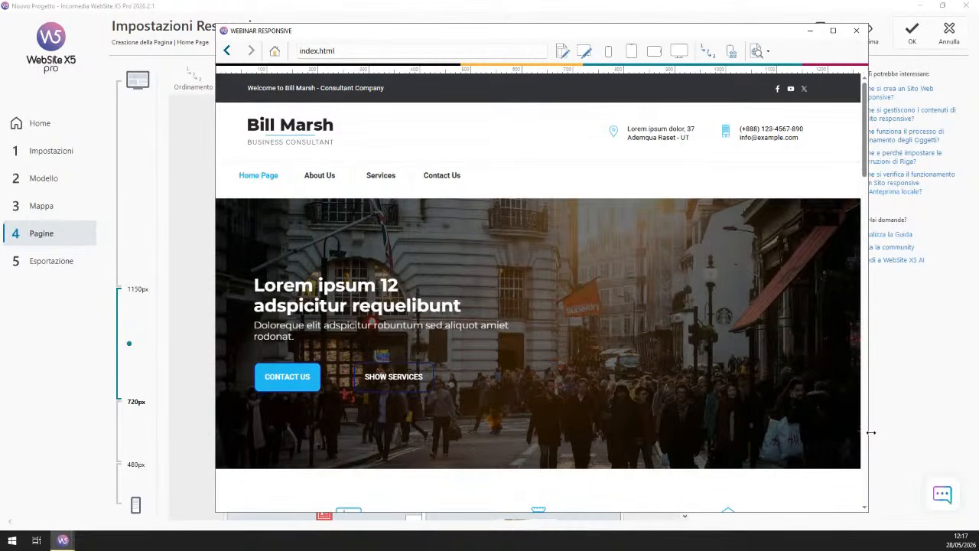
{"action": "left_click_drag", "start_coordinate": [871, 433], "coordinate": [699, 405]}
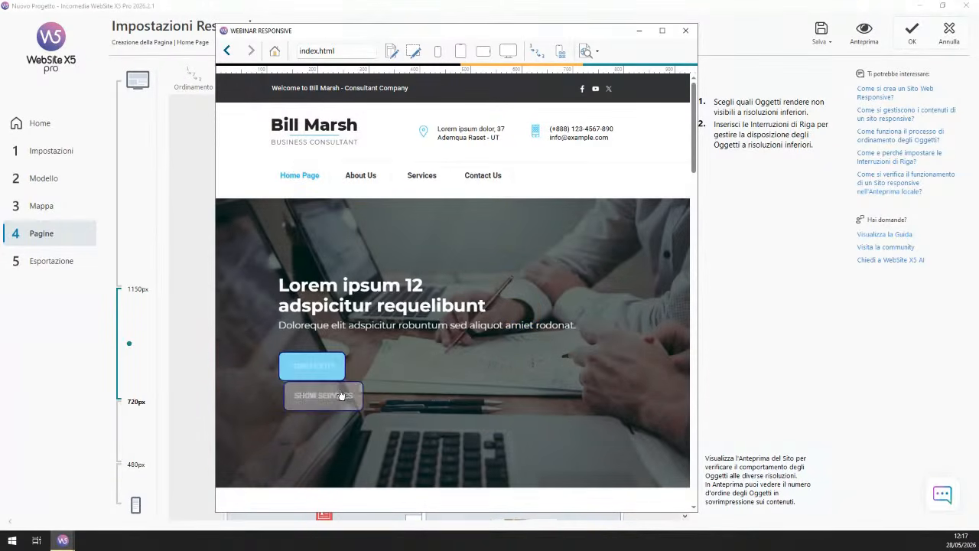
{"action": "left_click", "coordinate": [685, 31]}
{"action": "left_click", "coordinate": [914, 30]}
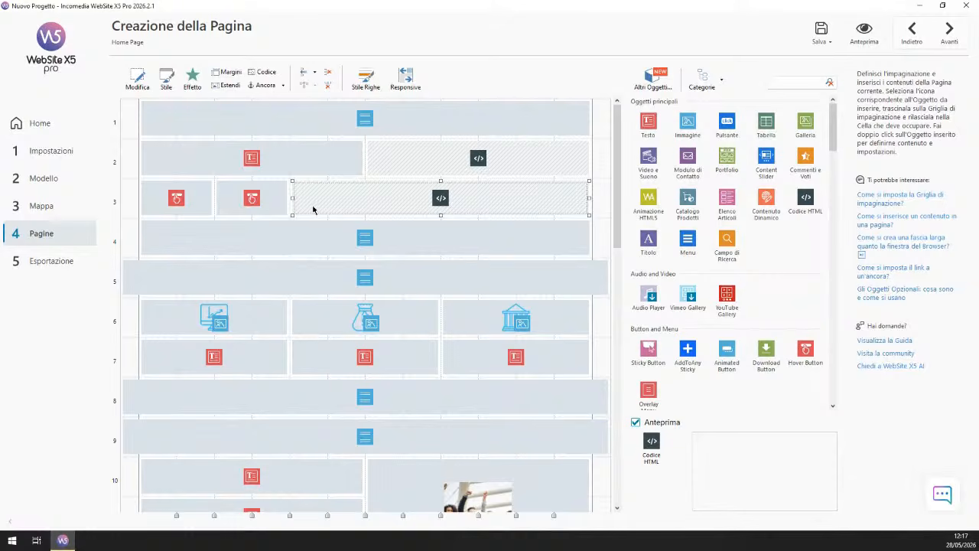
Step: Set the outer top margin of the second Hover Button in row 3 to 10
{"action": "left_click", "coordinate": [187, 205]}
{"action": "left_click", "coordinate": [243, 203]}
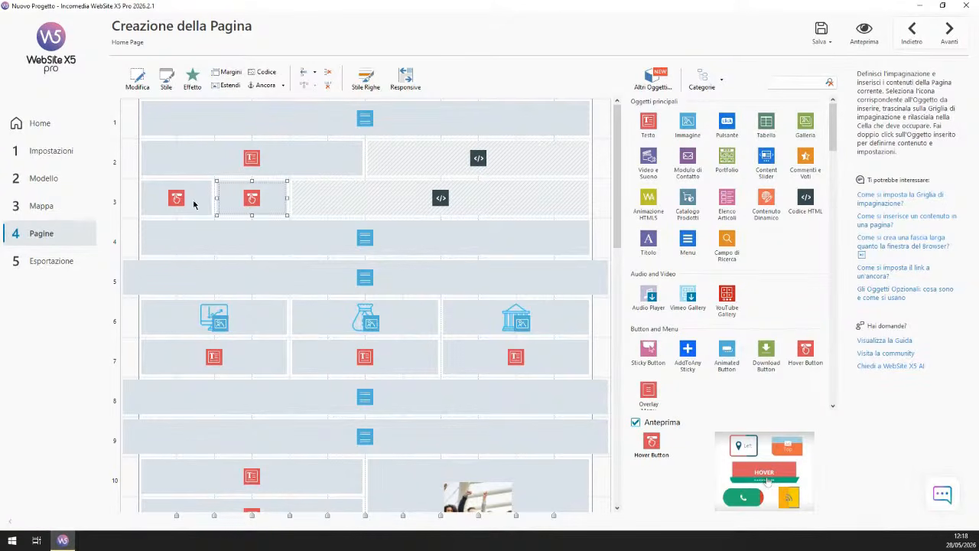
{"action": "left_click", "coordinate": [226, 72]}
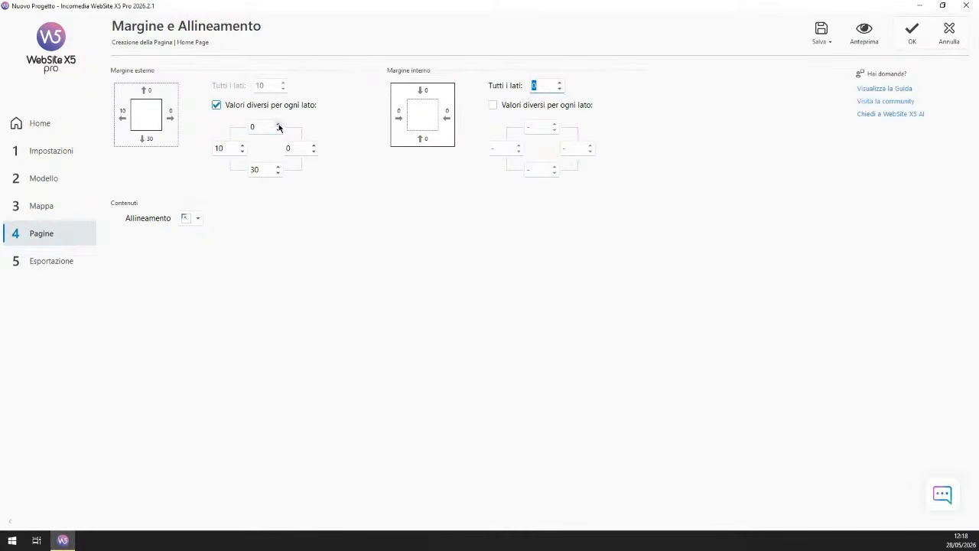
{"action": "left_click", "coordinate": [279, 125]}
{"action": "left_click", "coordinate": [279, 125]}
{"action": "left_click", "coordinate": [279, 125]}
Step: Enable separate inner margins for each side of the second Hover Button and set the inner top margin to 10
{"action": "left_click", "coordinate": [516, 106]}
{"action": "left_click", "coordinate": [526, 108]}
{"action": "left_click", "coordinate": [549, 105]}
{"action": "left_click", "coordinate": [555, 125]}
{"action": "left_click", "coordinate": [555, 125]}
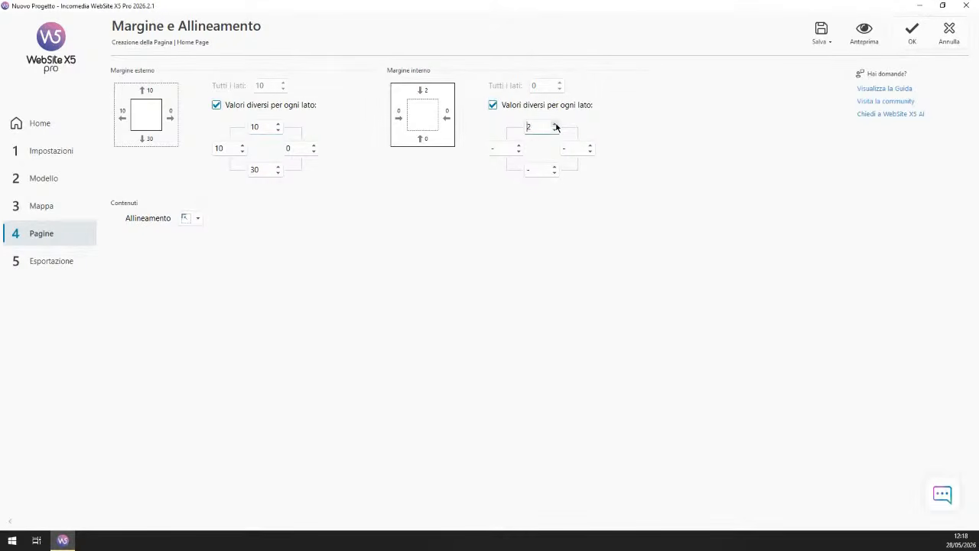
{"action": "left_click", "coordinate": [555, 125]}
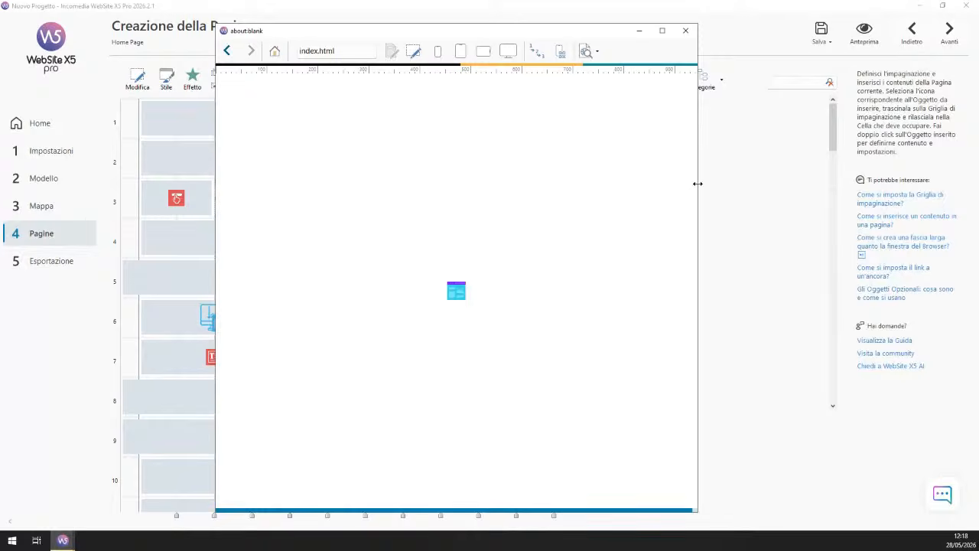
Step: Resize the preview above and below 1150 px to check the alignment and spacing of the two buttons, and close it
{"action": "left_click_drag", "start_coordinate": [697, 184], "coordinate": [823, 183]}
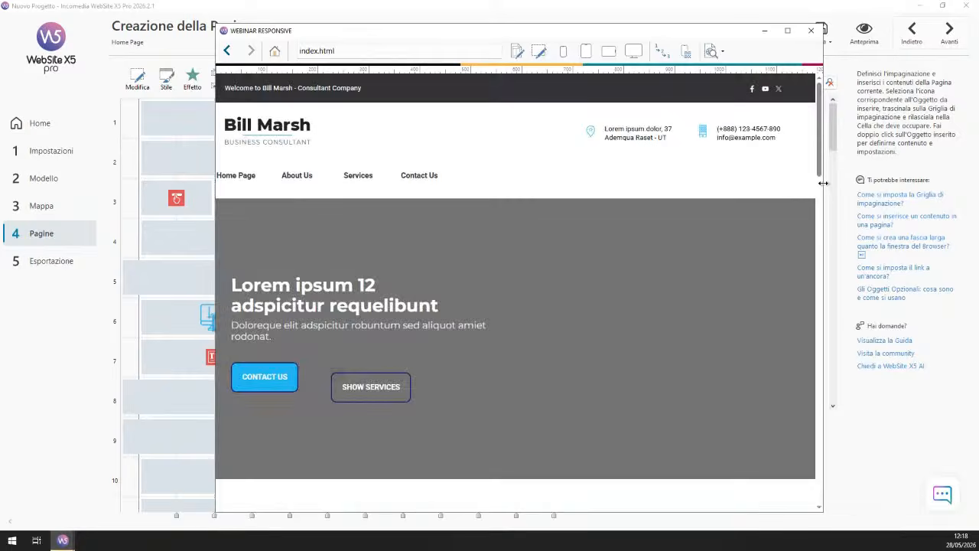
{"action": "left_click_drag", "start_coordinate": [822, 184], "coordinate": [786, 205]}
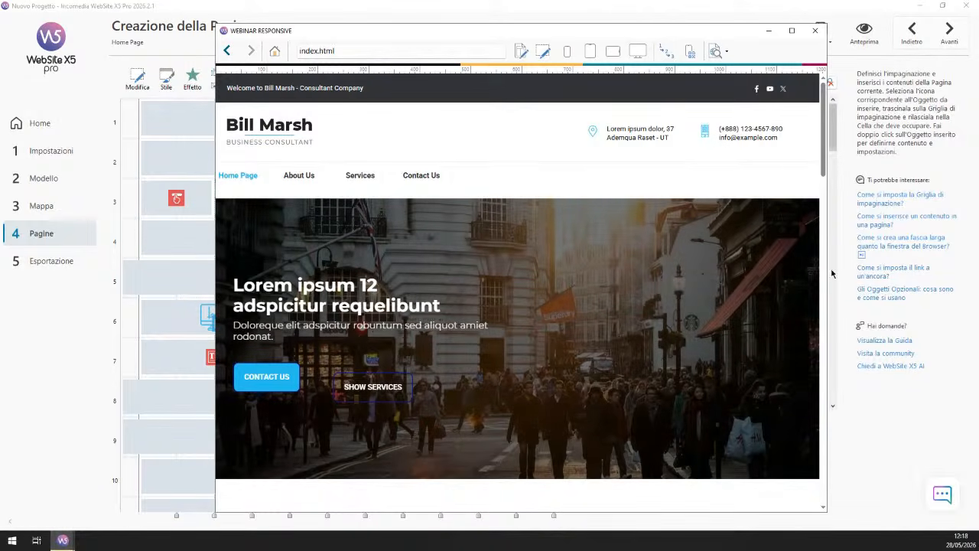
{"action": "left_click_drag", "start_coordinate": [828, 271], "coordinate": [666, 273]}
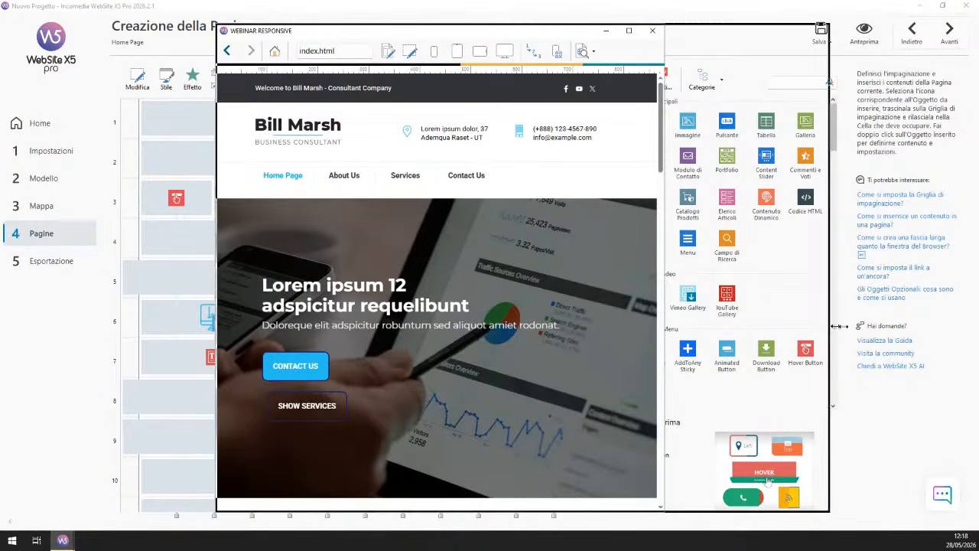
{"action": "left_click_drag", "start_coordinate": [666, 334], "coordinate": [863, 334]}
{"action": "left_click", "coordinate": [852, 31]}
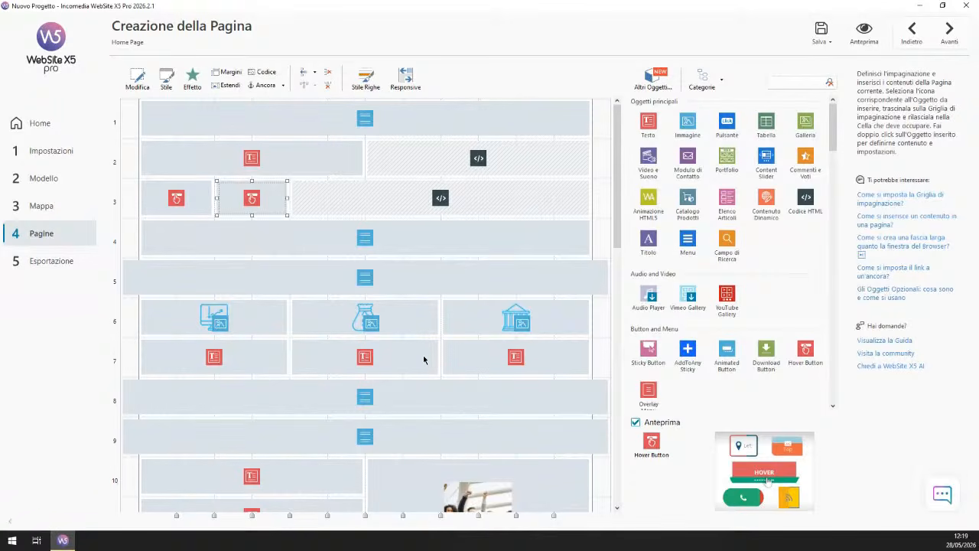
Step: Reduce the second Hover Button's inner top margin and set the first Hover Button's outer top margin to 10
{"action": "left_click", "coordinate": [226, 72]}
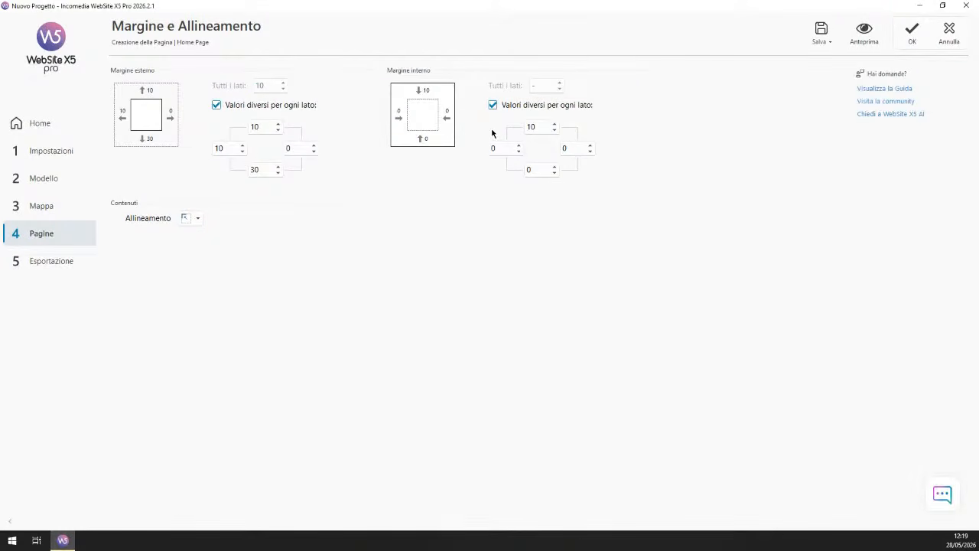
{"action": "left_click", "coordinate": [556, 133]}
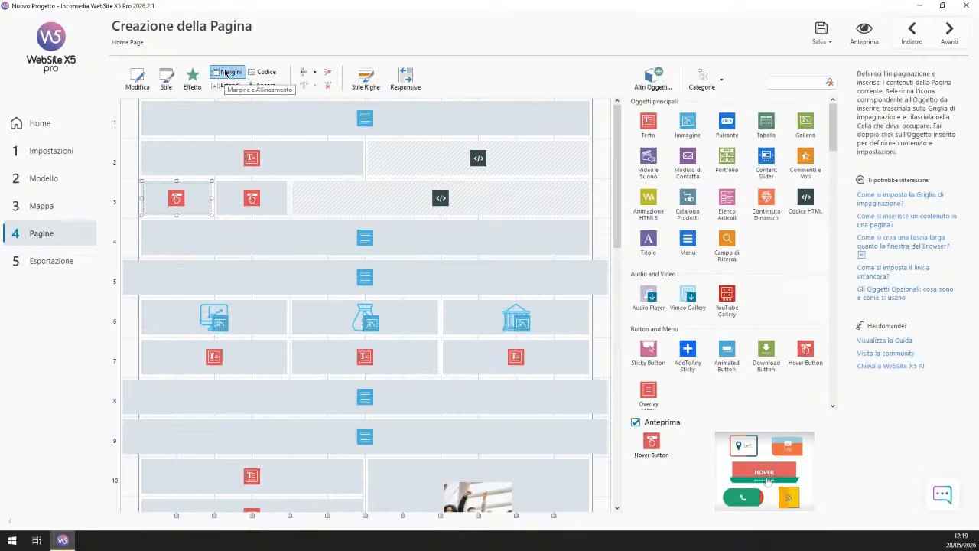
{"action": "left_click", "coordinate": [227, 72]}
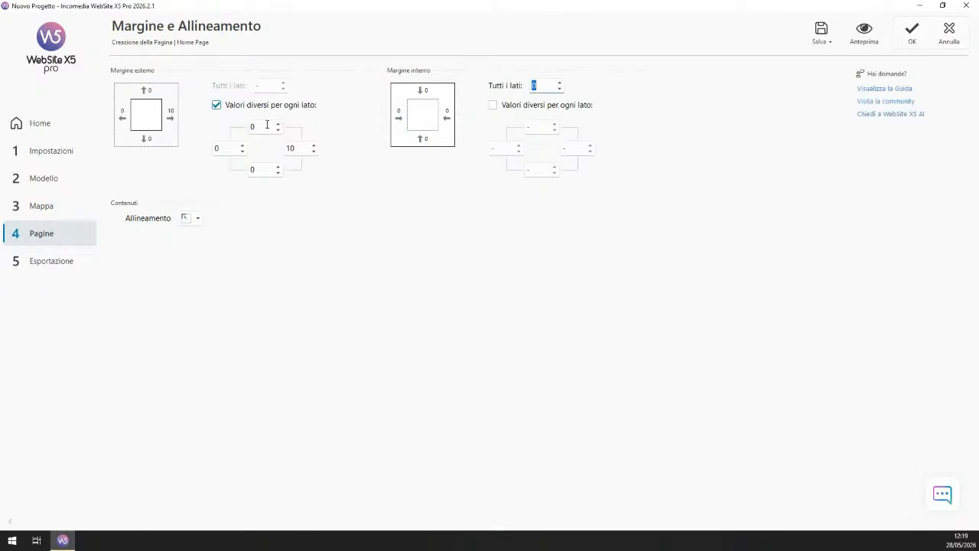
{"action": "left_click", "coordinate": [267, 125]}
{"action": "type", "text": "10"}
{"action": "left_click", "coordinate": [911, 32]}
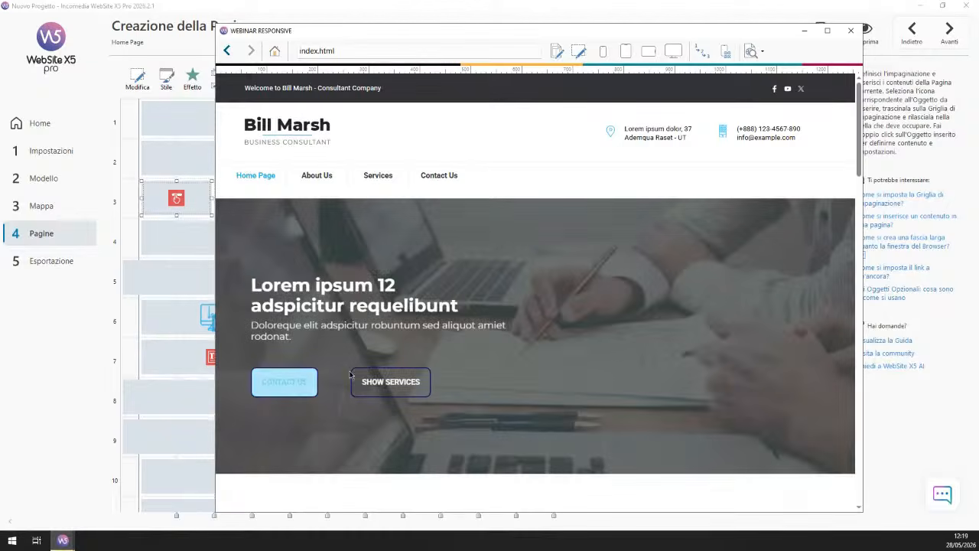
Step: Narrow the preview below 1150 px and widen it again to check the buttons with both top margins adjusted, and close it
{"action": "left_click_drag", "start_coordinate": [862, 306], "coordinate": [695, 290]}
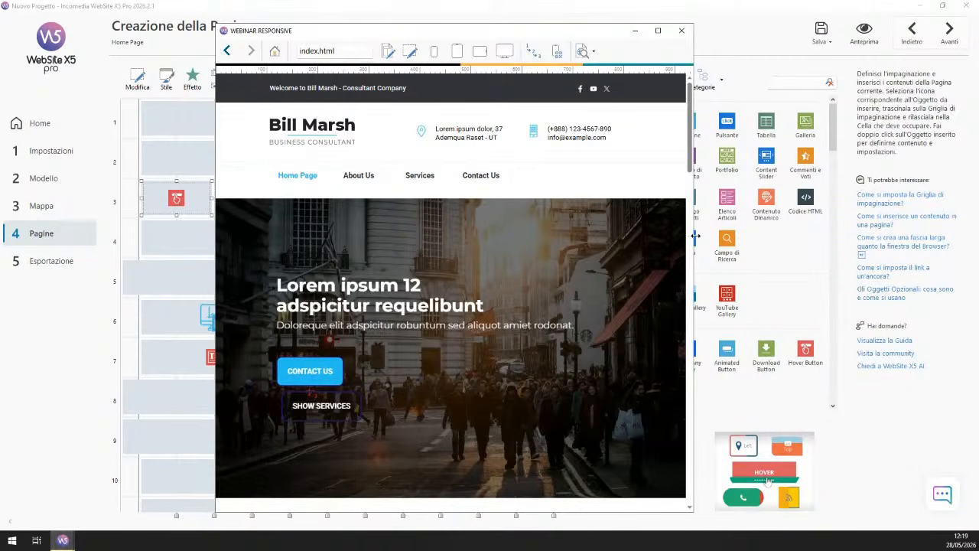
{"action": "left_click_drag", "start_coordinate": [694, 237], "coordinate": [938, 231]}
{"action": "left_click", "coordinate": [923, 31]}
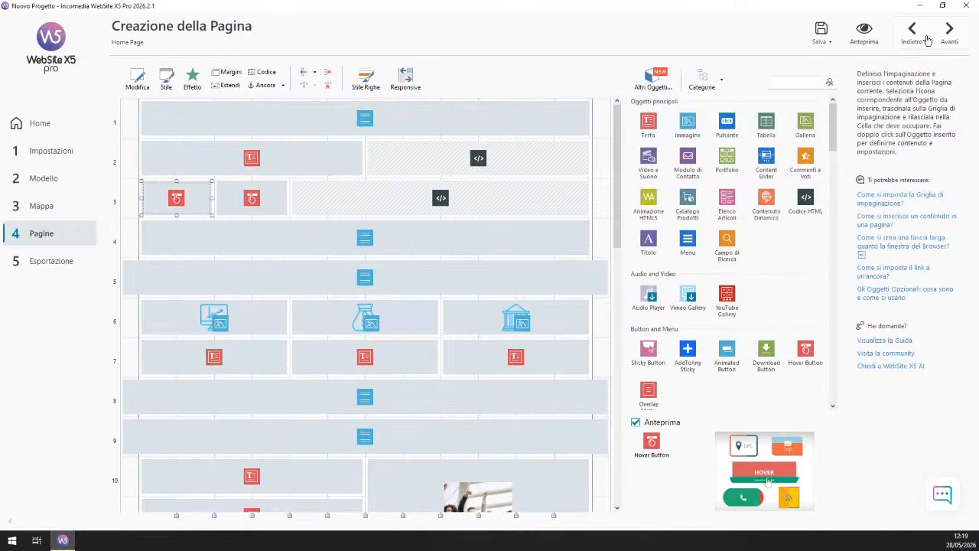
Step: Open the Home Page from the site map and open its responsive settings
{"action": "left_click", "coordinate": [168, 81]}
{"action": "left_click", "coordinate": [39, 209]}
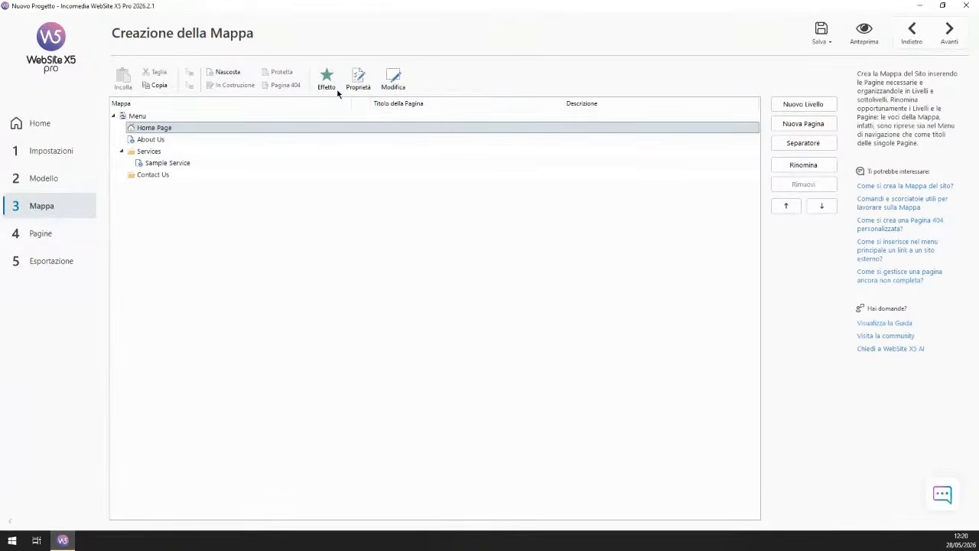
{"action": "double_click", "coordinate": [151, 131]}
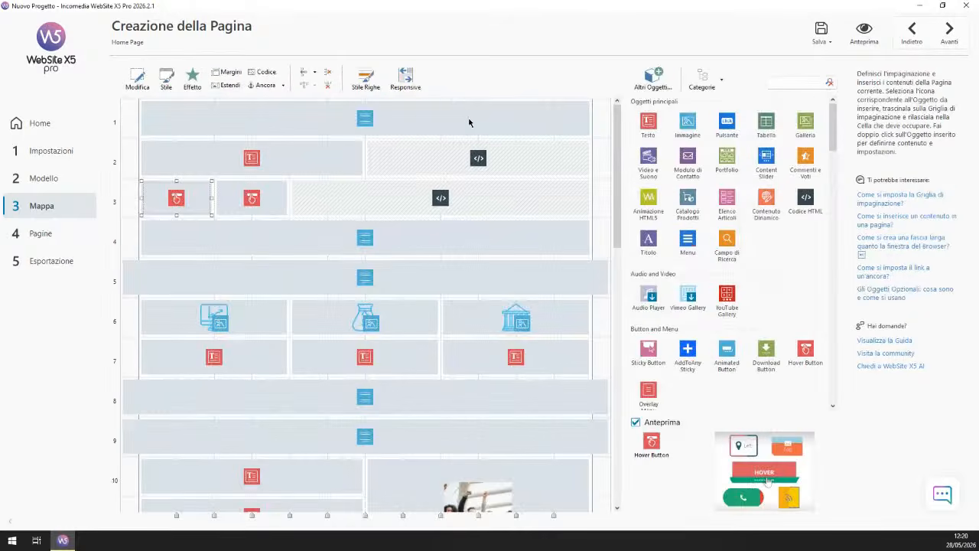
{"action": "left_click", "coordinate": [405, 78]}
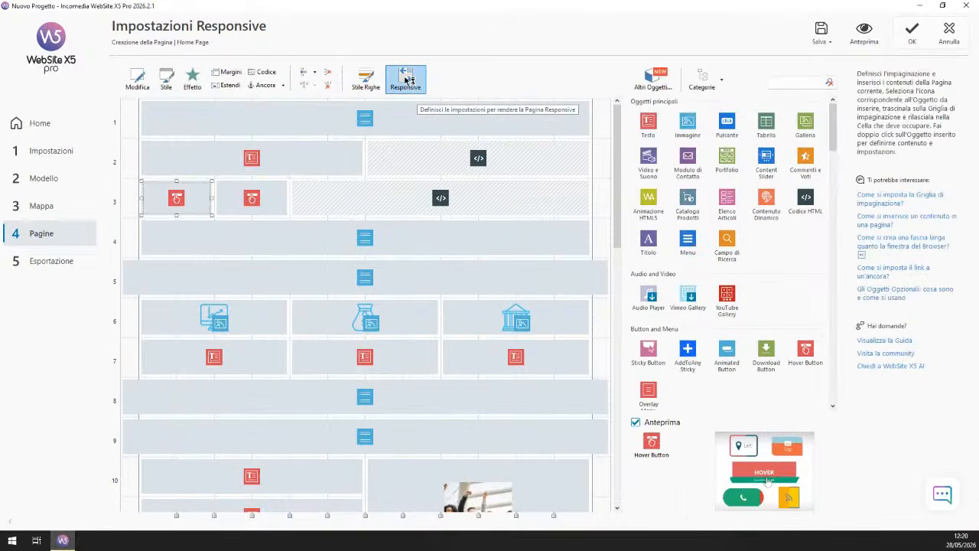
Step: Go through the responsive ranges from above 1150 px to below 480 px to review the object layout in each
{"action": "left_click", "coordinate": [129, 353]}
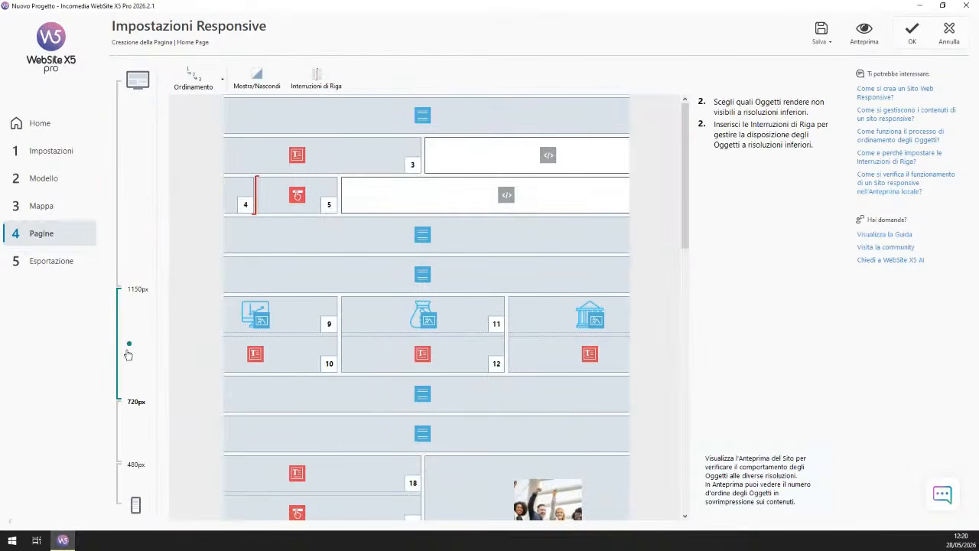
{"action": "left_click", "coordinate": [129, 447]}
{"action": "left_click", "coordinate": [129, 485]}
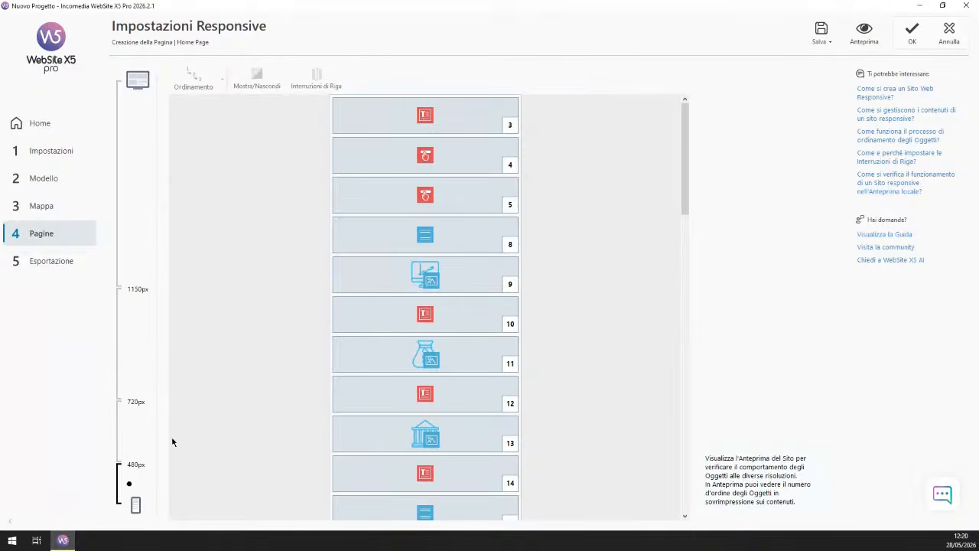
{"action": "left_click", "coordinate": [143, 437]}
{"action": "left_click", "coordinate": [148, 349]}
{"action": "left_click", "coordinate": [150, 258]}
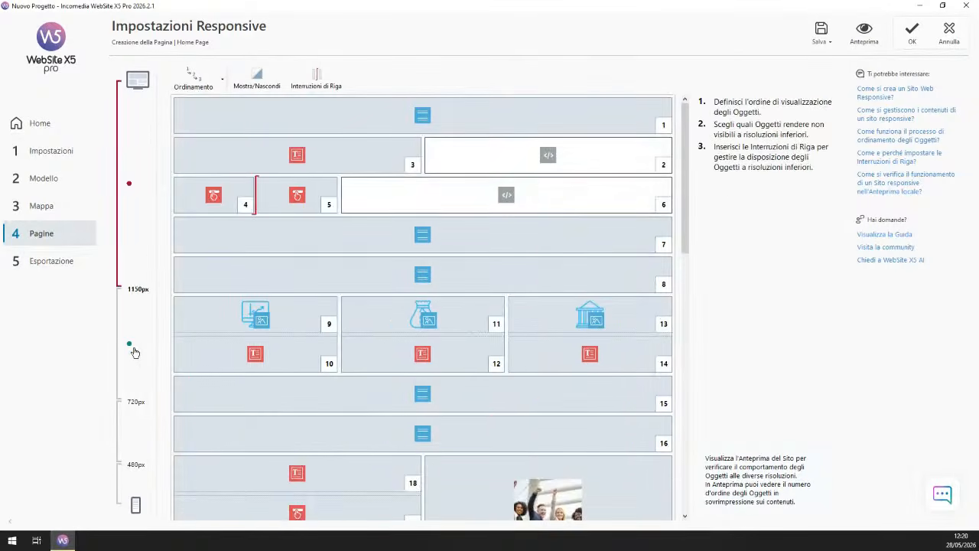
{"action": "left_click", "coordinate": [133, 352]}
{"action": "left_click", "coordinate": [152, 234]}
{"action": "left_click", "coordinate": [148, 342]}
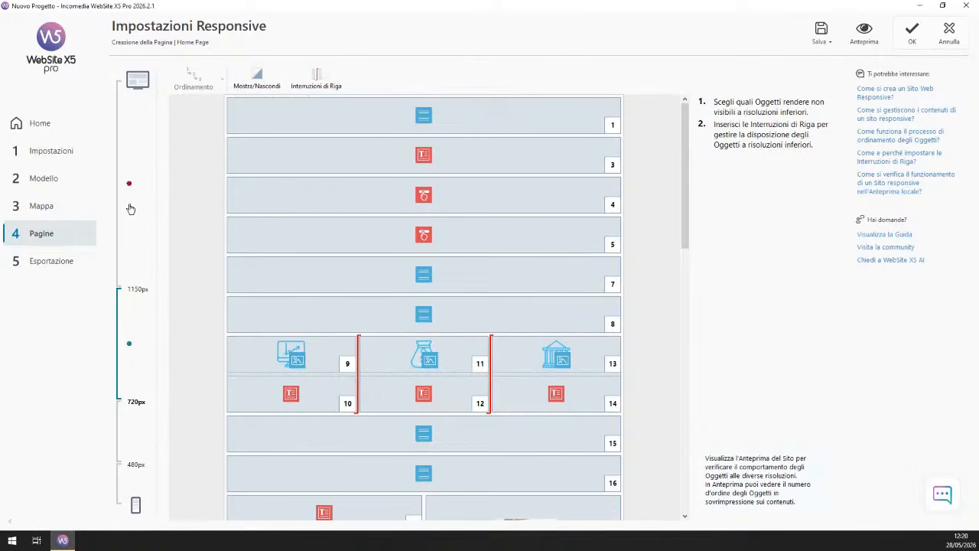
{"action": "left_click", "coordinate": [142, 226]}
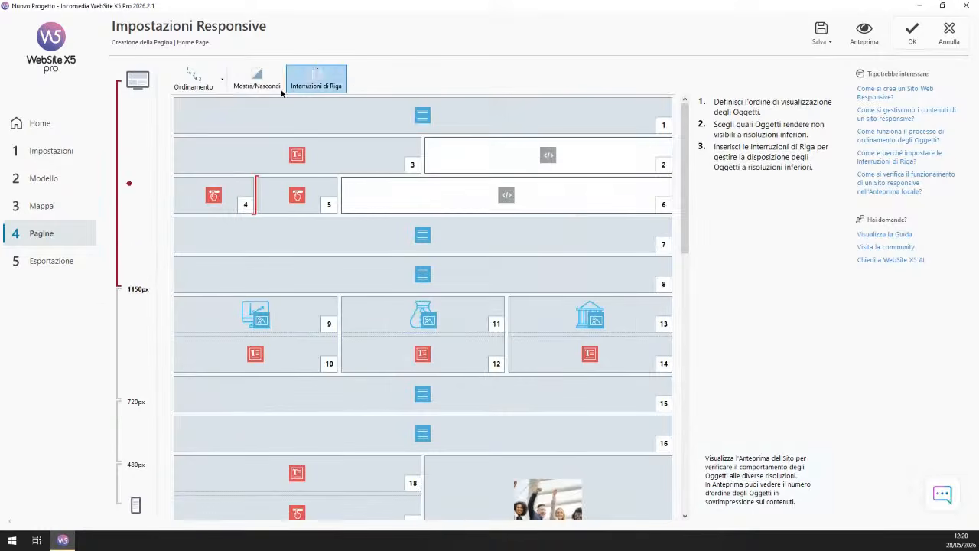
Step: In the 1150–720 px responsive range, remove the line break between the second and third service columns
{"action": "left_click", "coordinate": [142, 321]}
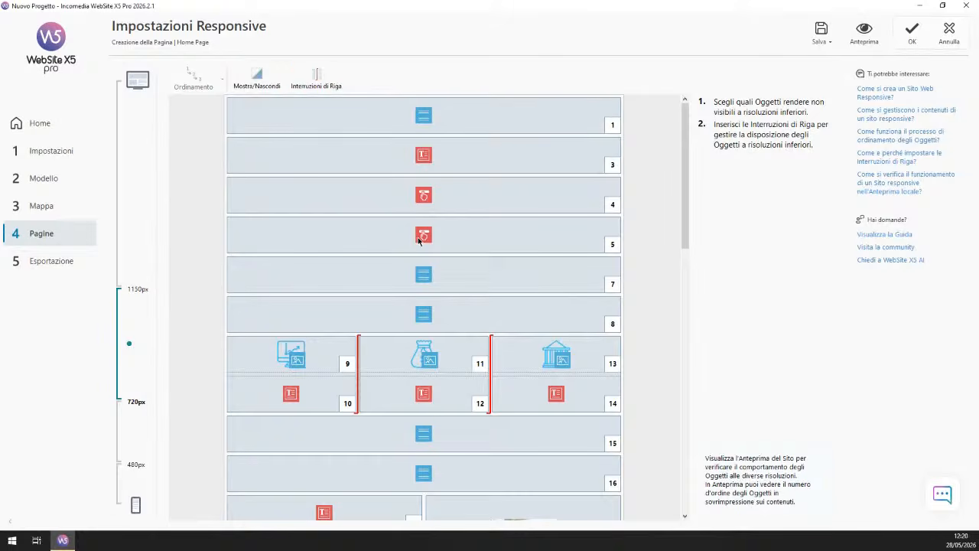
{"action": "left_click", "coordinate": [320, 77]}
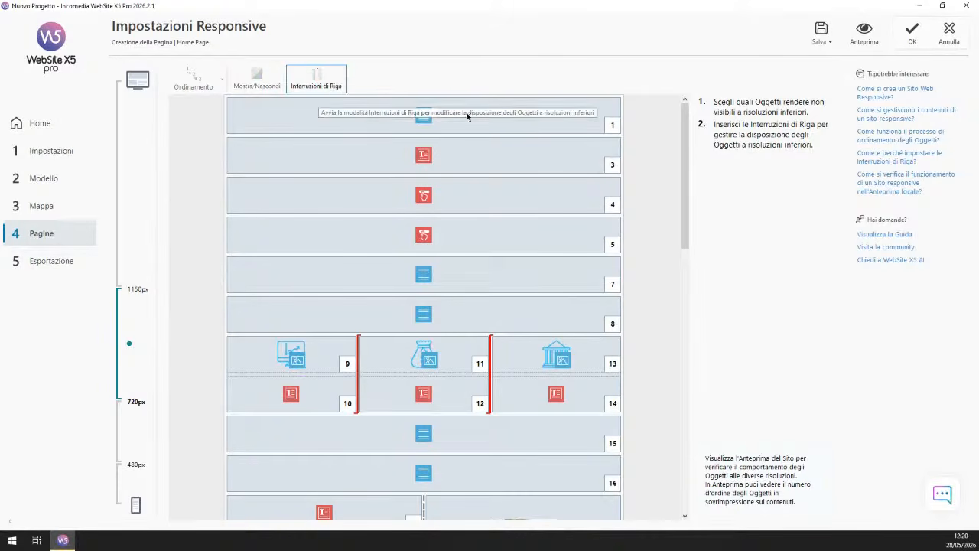
{"action": "left_click", "coordinate": [490, 354]}
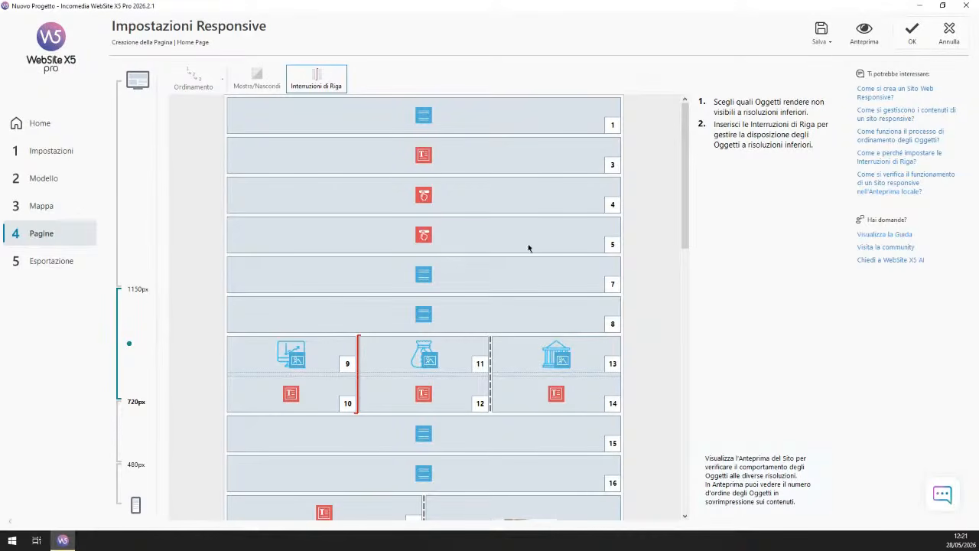
Step: Preview the page, narrow it below 720 px to check how the three services wrap, widen it again and close it
{"action": "left_click", "coordinate": [864, 32]}
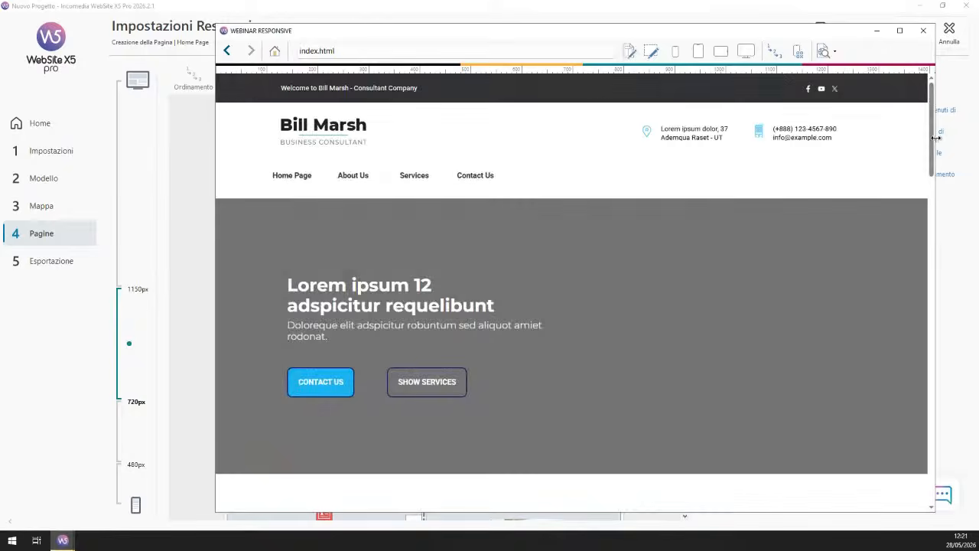
{"action": "mouse_move", "coordinate": [936, 137]}
{"action": "left_mouse_down"}
{"action": "mouse_move", "coordinate": [874, 150]}
{"action": "mouse_move", "coordinate": [927, 131]}
{"action": "left_mouse_up"}
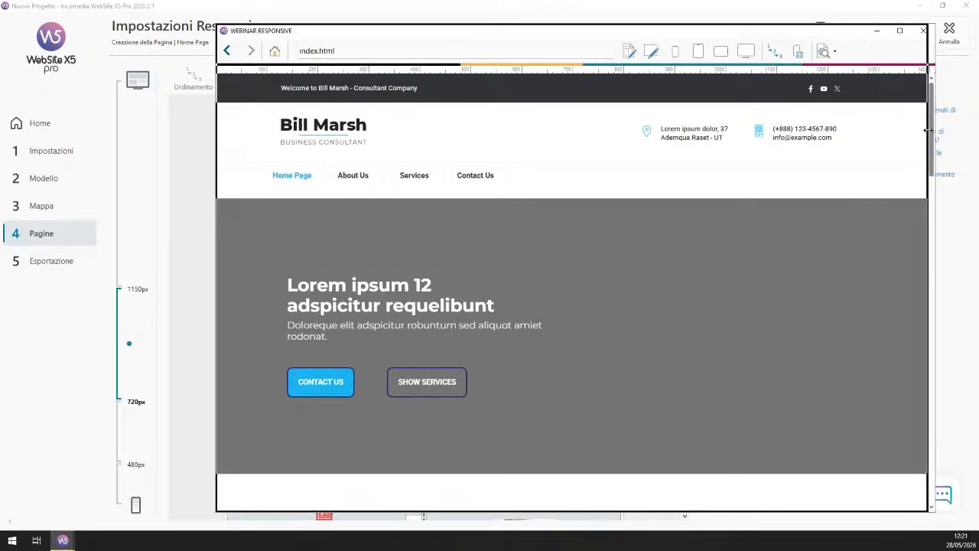
{"action": "scroll", "coordinate": [914, 146], "scroll_direction": "down", "scroll_amount": 15}
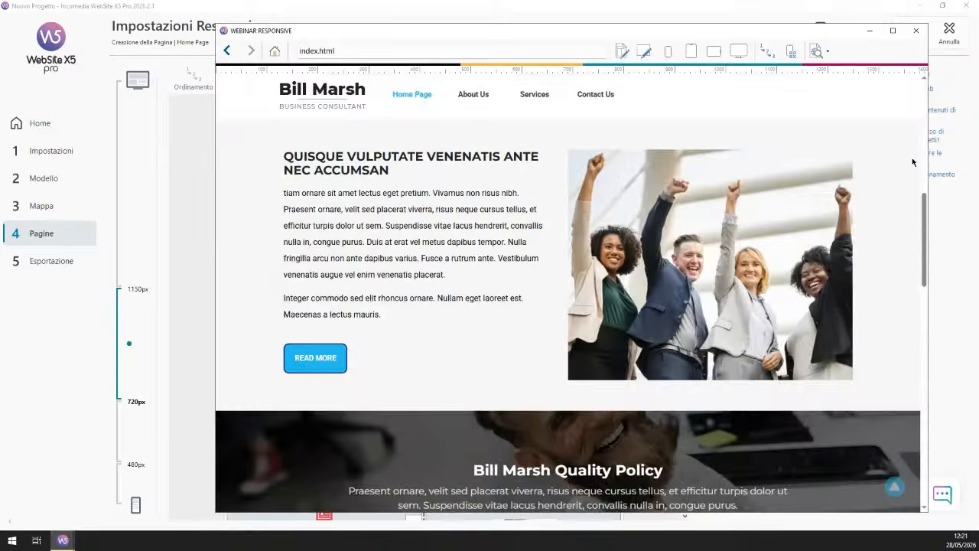
{"action": "scroll", "coordinate": [914, 159], "scroll_direction": "up", "scroll_amount": 15}
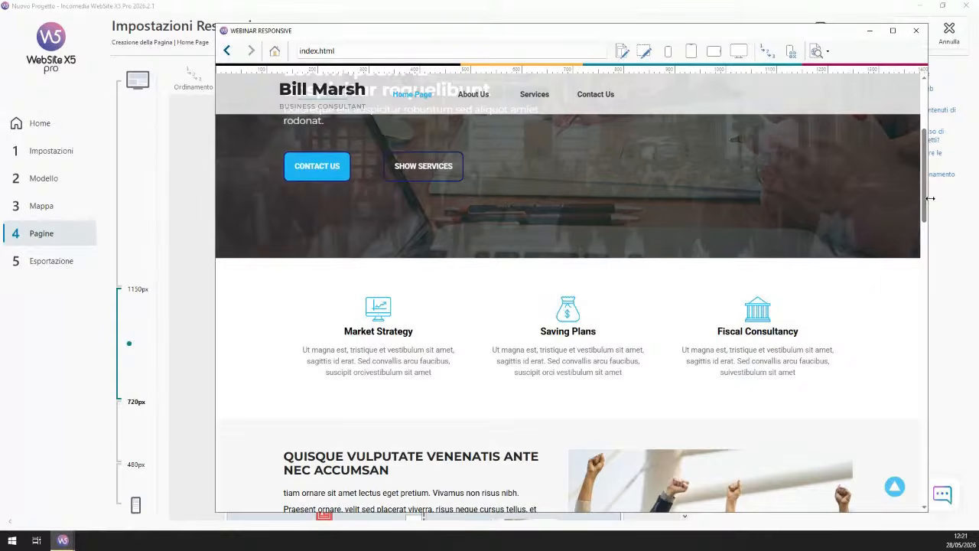
{"action": "left_click_drag", "start_coordinate": [929, 202], "coordinate": [533, 191]}
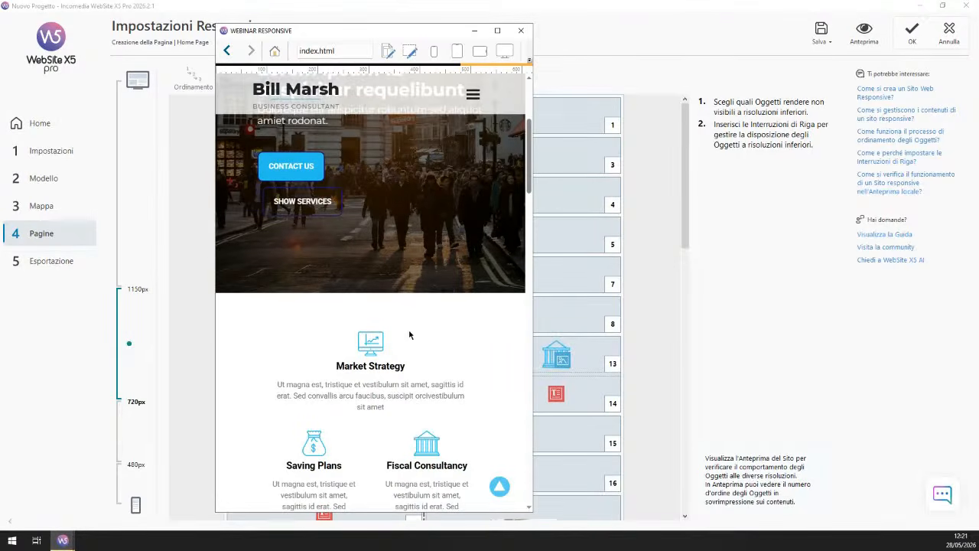
{"action": "scroll", "coordinate": [354, 345], "scroll_direction": "down", "scroll_amount": 2}
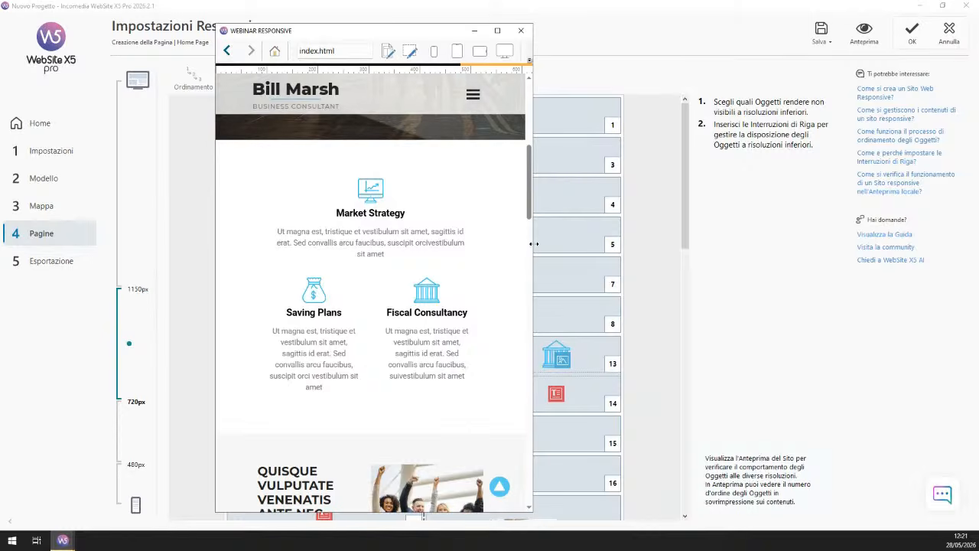
{"action": "left_click_drag", "start_coordinate": [536, 245], "coordinate": [810, 202]}
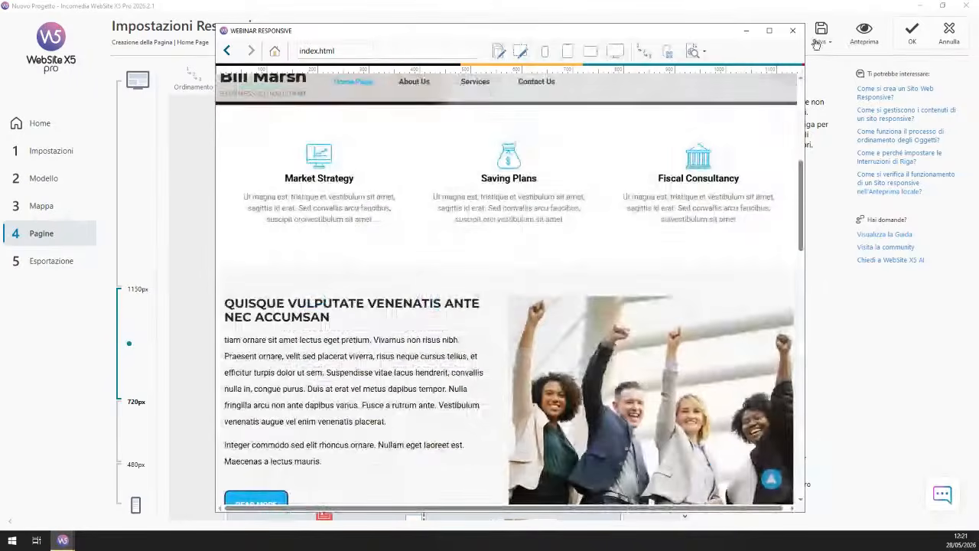
{"action": "left_click", "coordinate": [796, 31]}
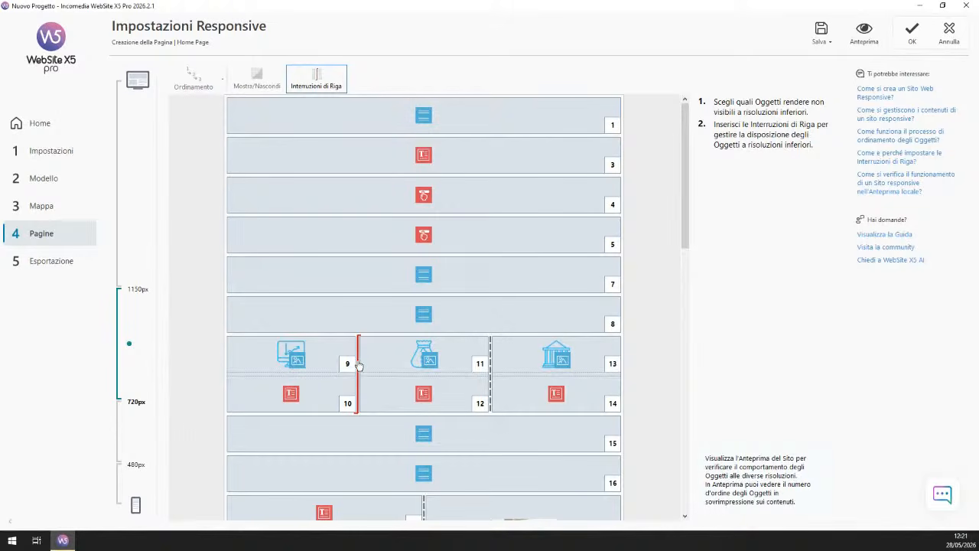
Step: Remove the line break between the first and second service columns and add one between the second and third
{"action": "left_click", "coordinate": [359, 366]}
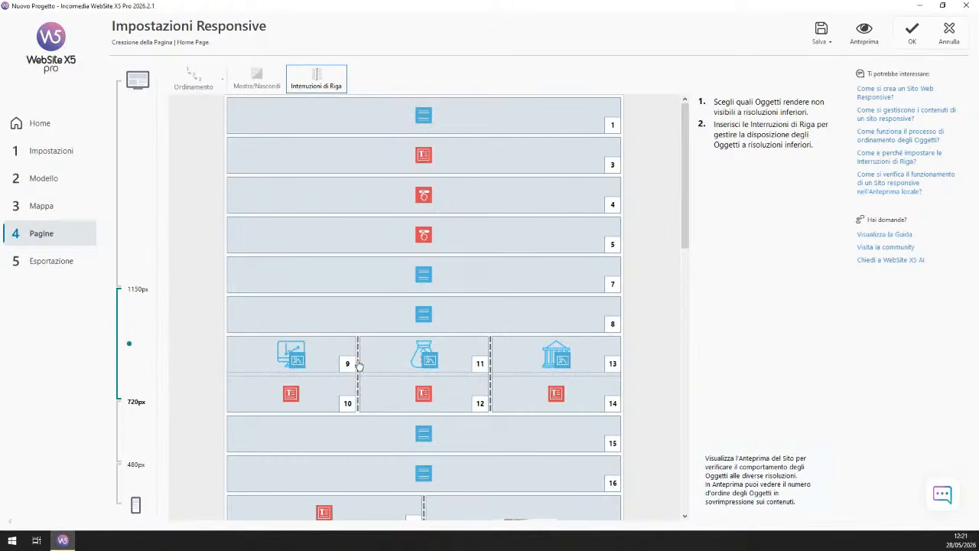
{"action": "left_click", "coordinate": [491, 356]}
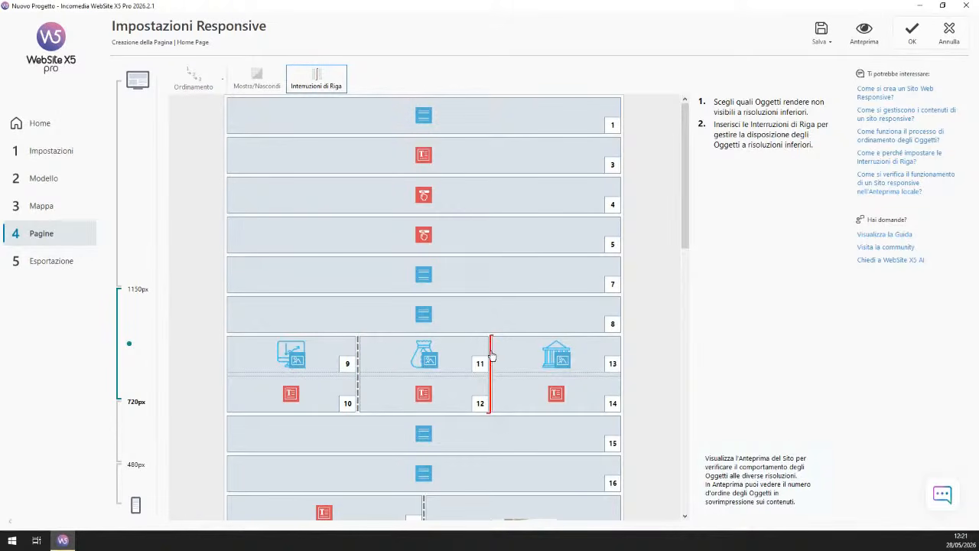
Step: Preview the services with the break before the third column at a width below 720 px, widen the preview and close it
{"action": "left_click", "coordinate": [864, 33]}
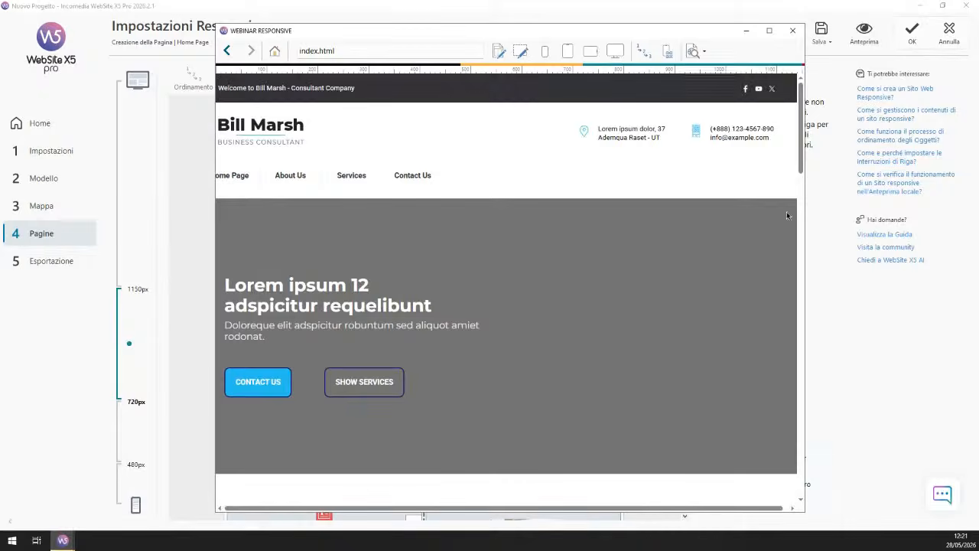
{"action": "left_click_drag", "start_coordinate": [803, 175], "coordinate": [799, 259]}
{"action": "left_click_drag", "start_coordinate": [804, 335], "coordinate": [555, 299]}
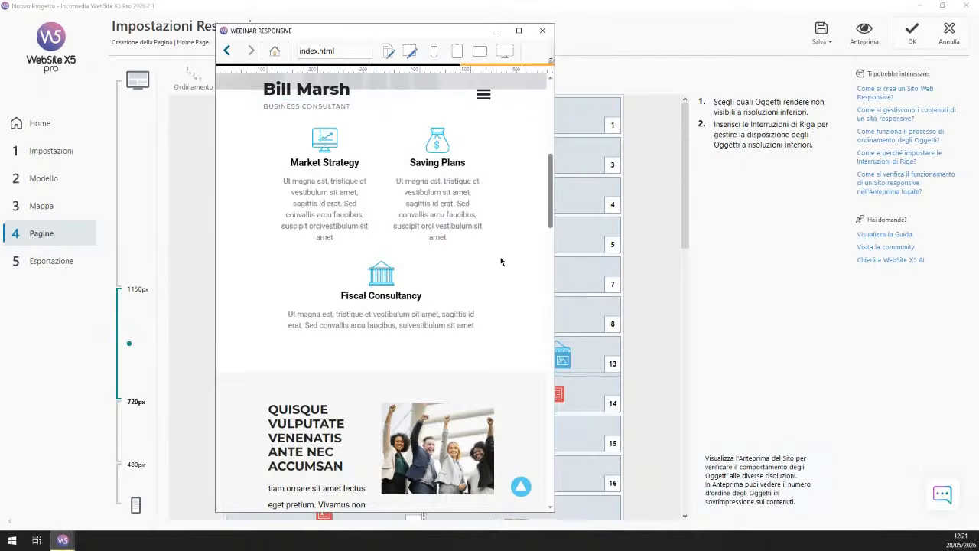
{"action": "scroll", "coordinate": [551, 210], "scroll_direction": "up", "scroll_amount": 2}
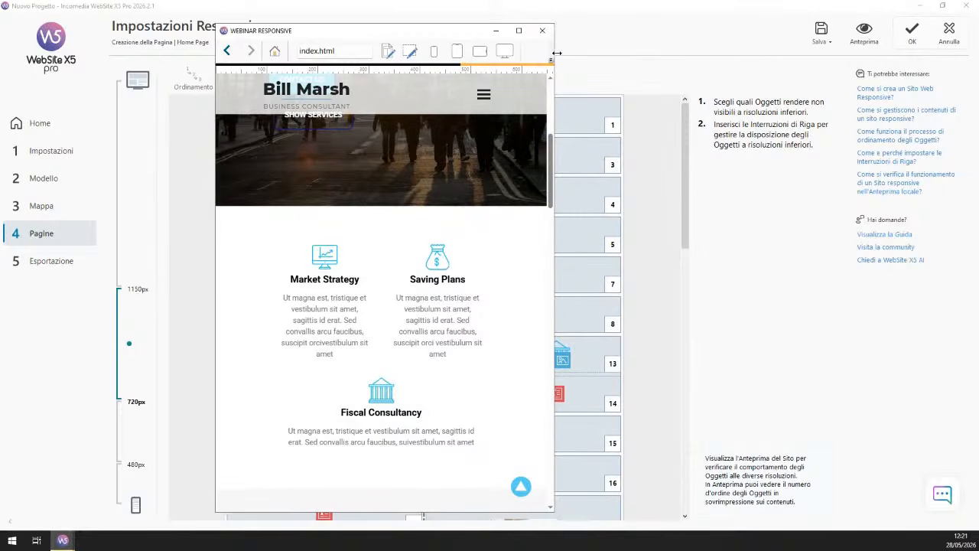
{"action": "left_click_drag", "start_coordinate": [554, 52], "coordinate": [815, 55]}
{"action": "scroll", "coordinate": [762, 279], "scroll_direction": "up", "scroll_amount": 5}
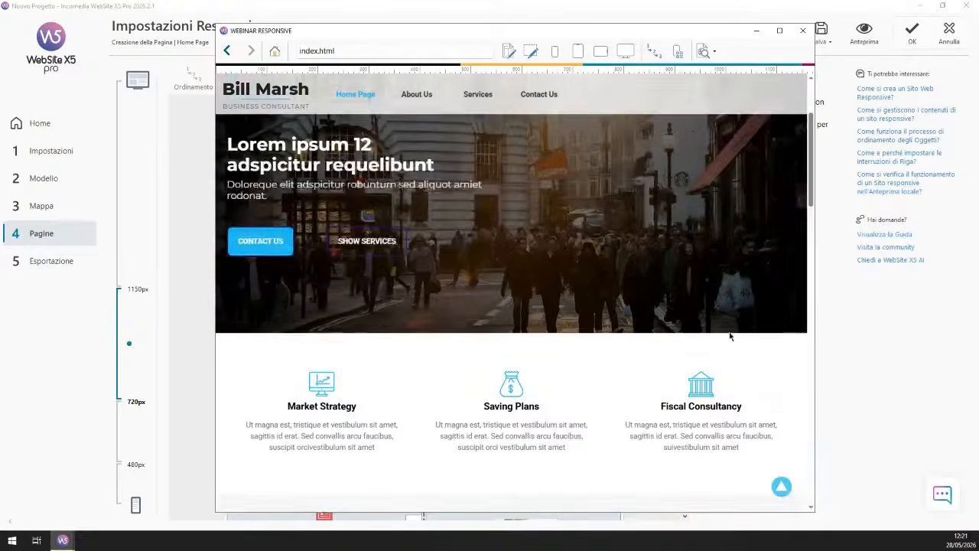
{"action": "left_click", "coordinate": [804, 33]}
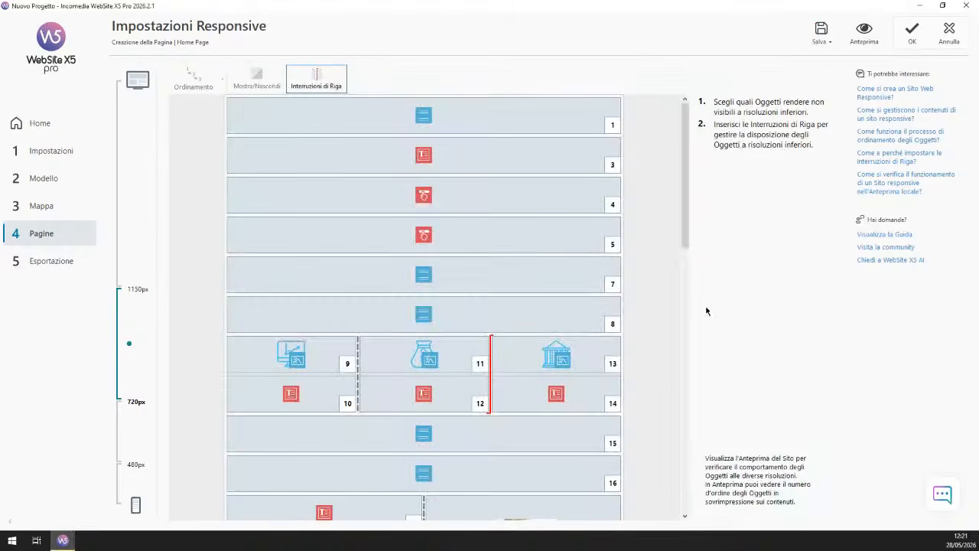
Step: Apply the line break changes by switching to the range above 1150 px, and confirm the responsive settings
{"action": "left_click", "coordinate": [136, 234]}
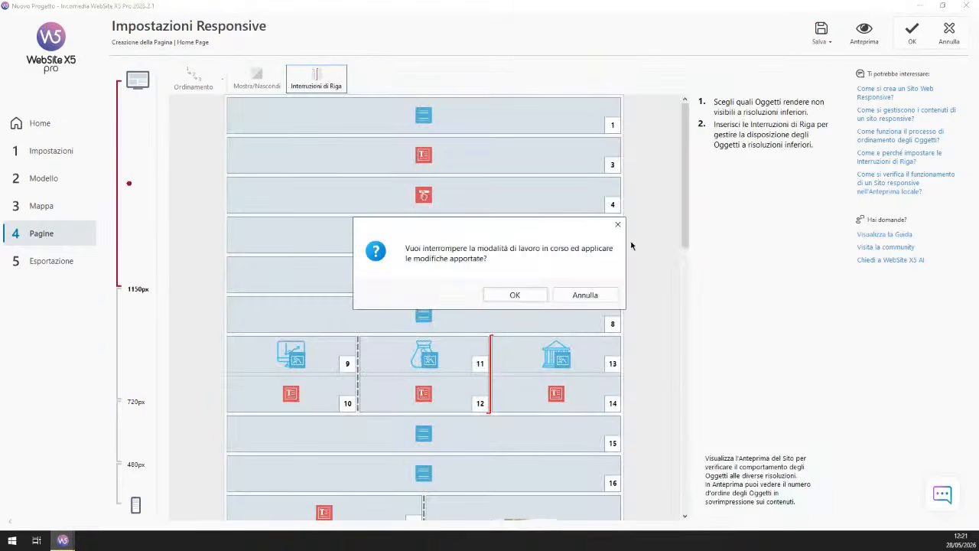
{"action": "left_click", "coordinate": [514, 294]}
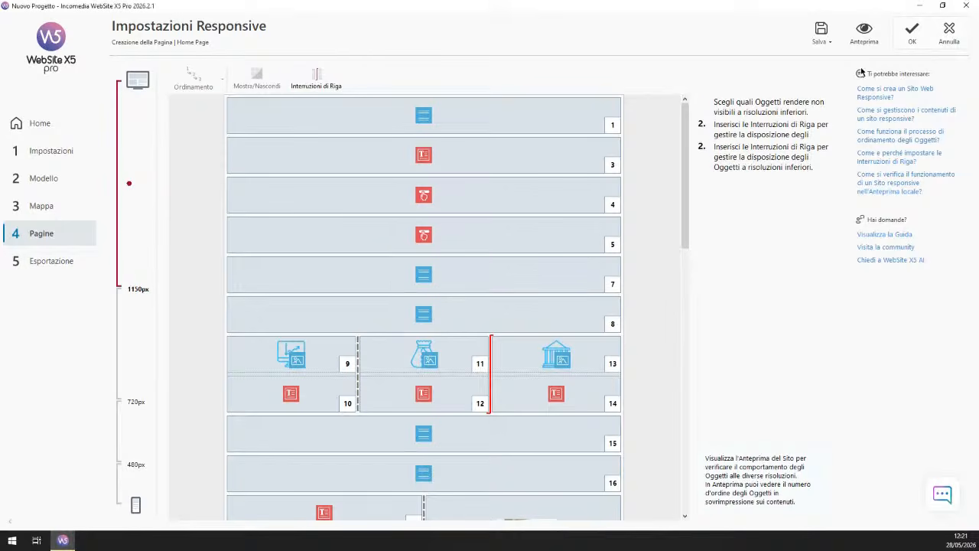
{"action": "left_click", "coordinate": [912, 33]}
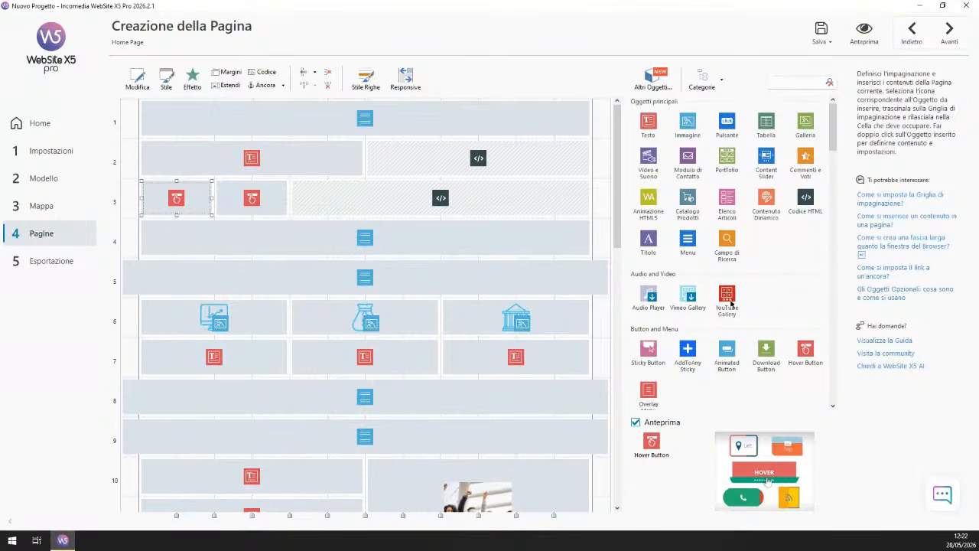
Step: Open the text object in row 2 and set the heading "Lorem ipsum 12 adspicitur requelibunt" to font size 72
{"action": "double_click", "coordinate": [251, 357]}
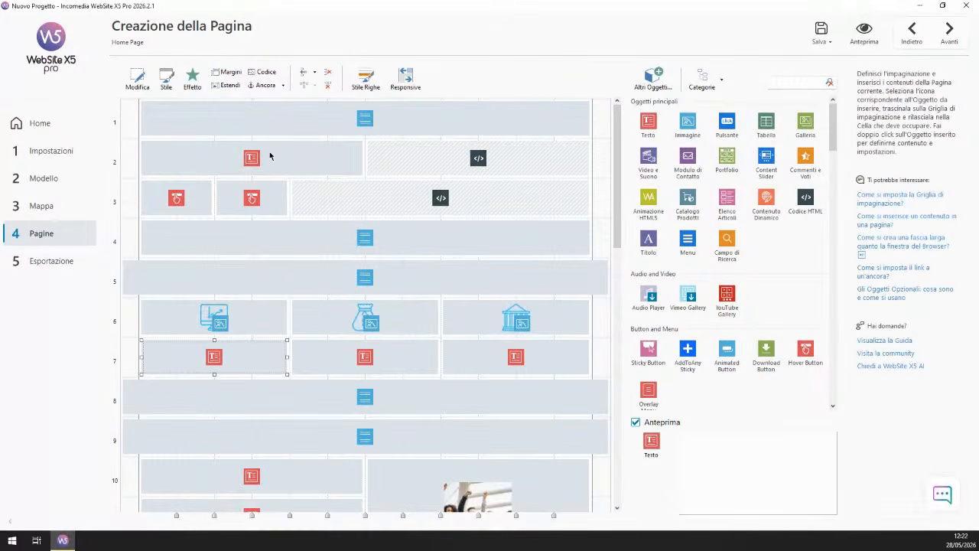
{"action": "double_click", "coordinate": [269, 161]}
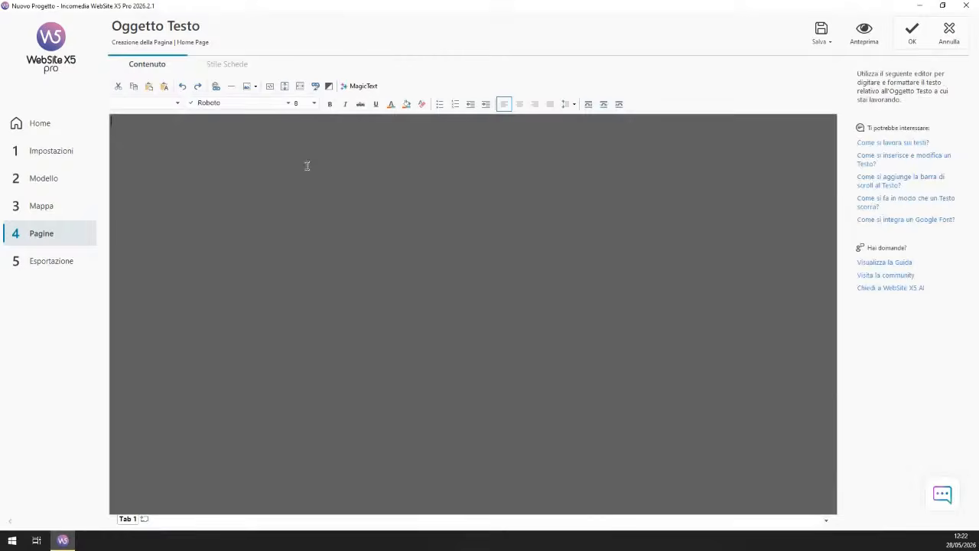
{"action": "left_click_drag", "start_coordinate": [324, 145], "coordinate": [105, 126]}
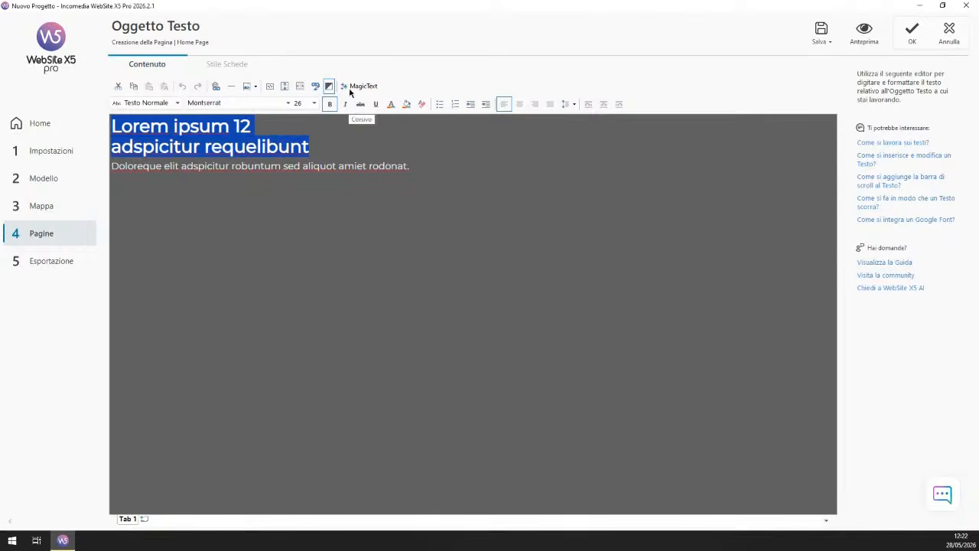
{"action": "left_click", "coordinate": [313, 102]}
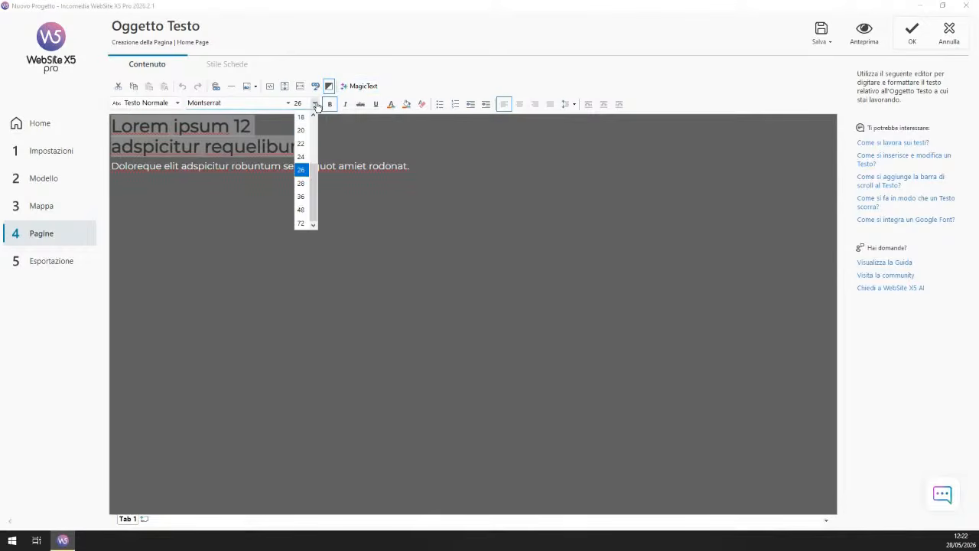
{"action": "left_click", "coordinate": [300, 222]}
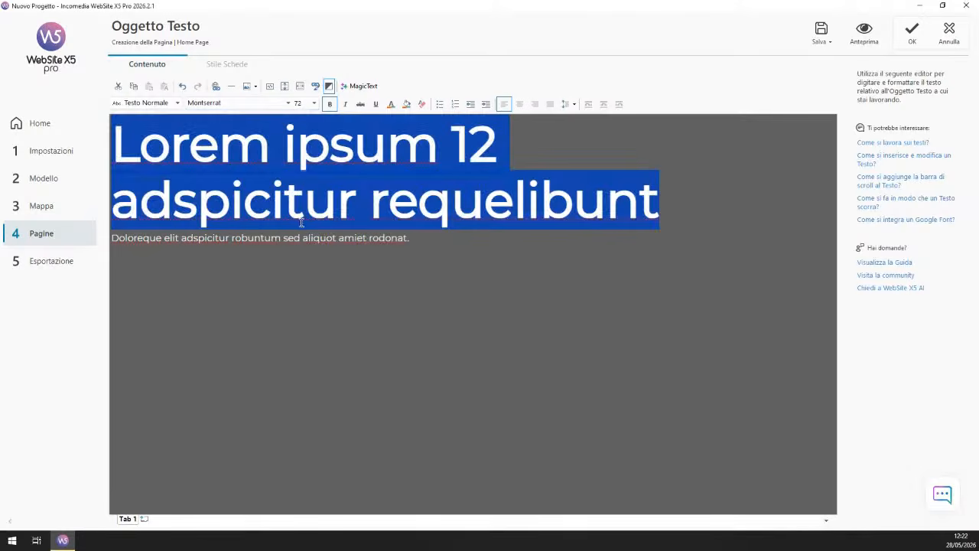
Step: Preview the page and narrow it below 480 px to check how the enlarged heading fits on a phone-width screen
{"action": "left_click", "coordinate": [864, 29]}
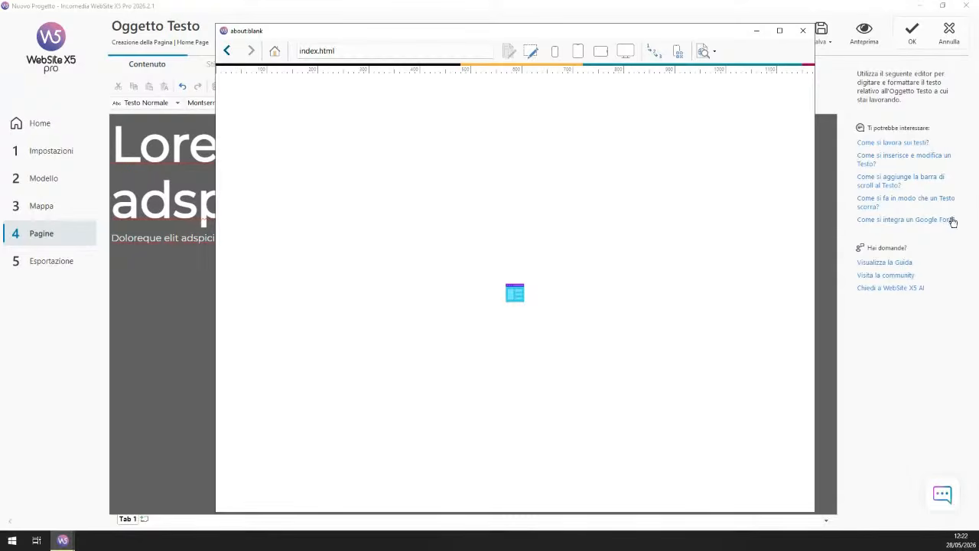
{"action": "left_click_drag", "start_coordinate": [816, 305], "coordinate": [911, 291]}
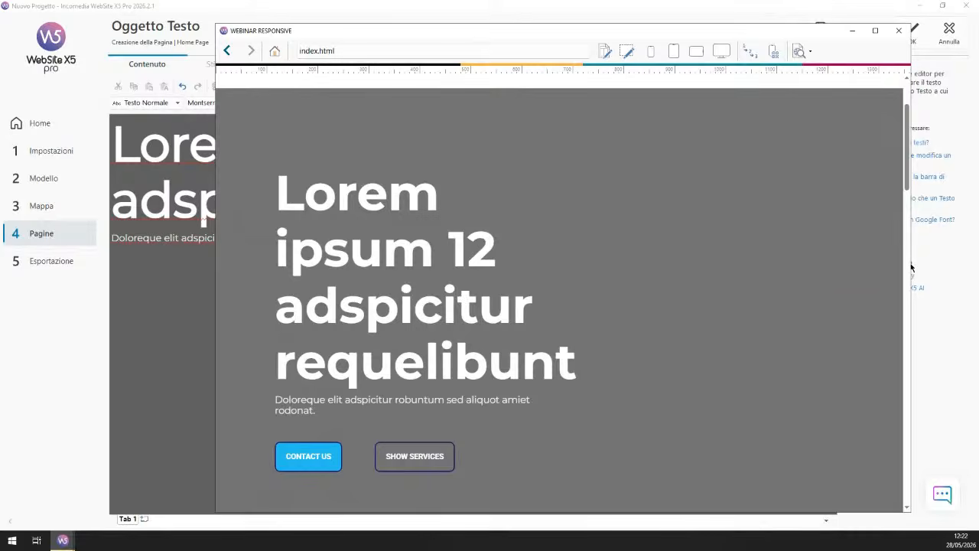
{"action": "left_click_drag", "start_coordinate": [911, 267], "coordinate": [424, 260]}
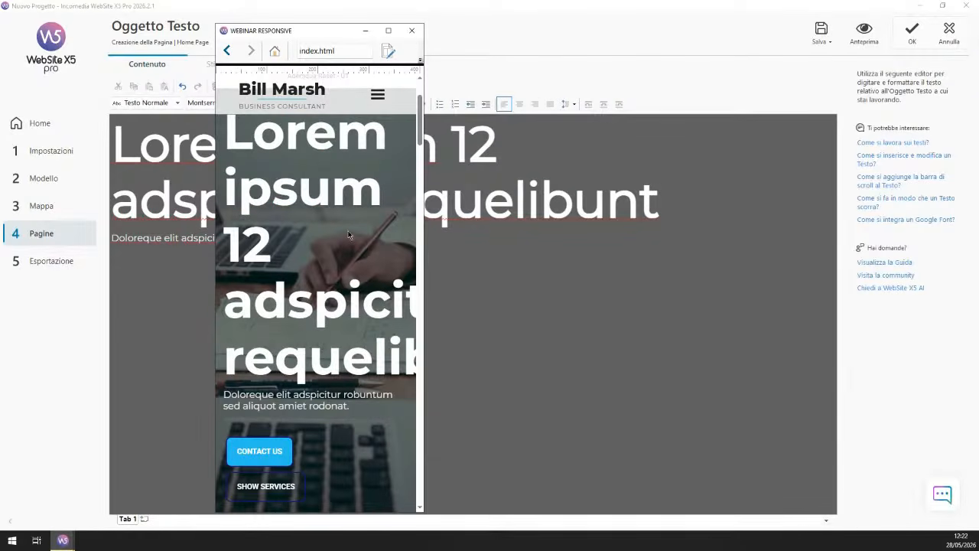
{"action": "scroll", "coordinate": [315, 254], "scroll_direction": "down", "scroll_amount": 3}
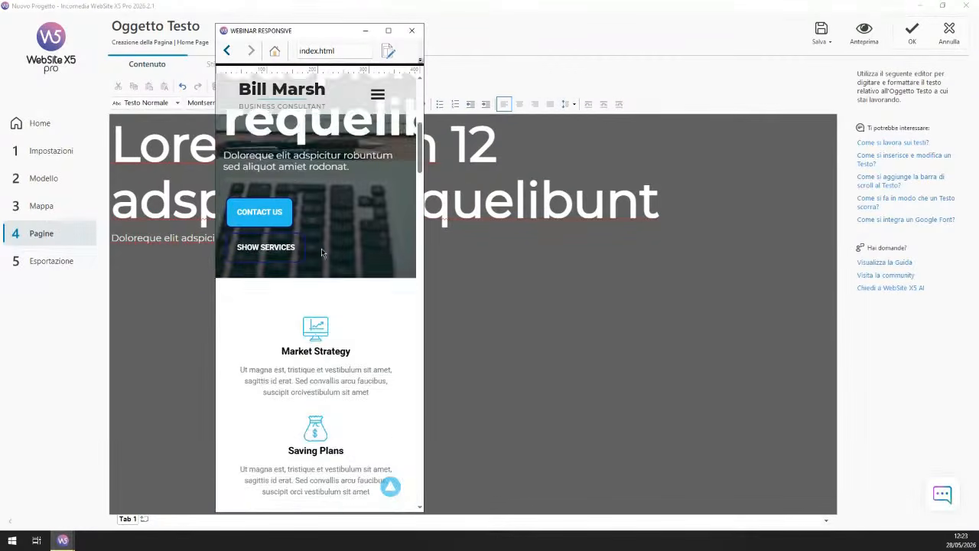
{"action": "scroll", "coordinate": [322, 252], "scroll_direction": "down", "scroll_amount": 2}
{"action": "scroll", "coordinate": [322, 245], "scroll_direction": "up", "scroll_amount": 6}
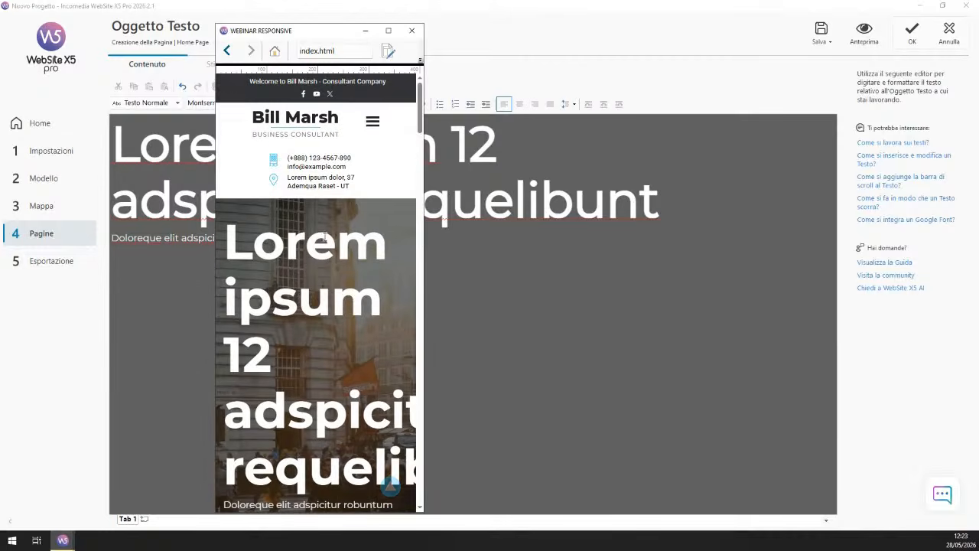
Step: Widen the preview above 1150 px and examine the enlarged heading and the buttons beneath it at desktop width
{"action": "left_click_drag", "start_coordinate": [425, 243], "coordinate": [892, 234]}
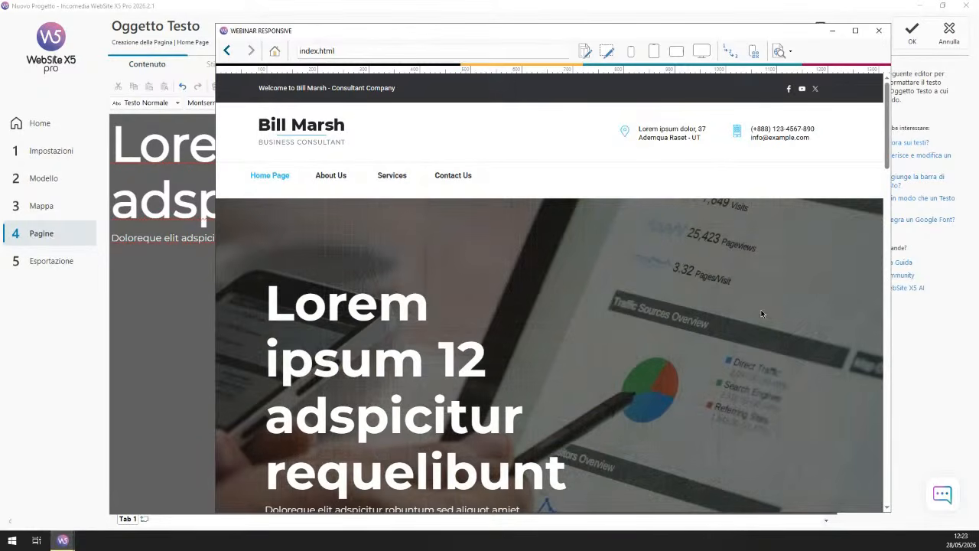
{"action": "left_click_drag", "start_coordinate": [625, 34], "coordinate": [601, 21]}
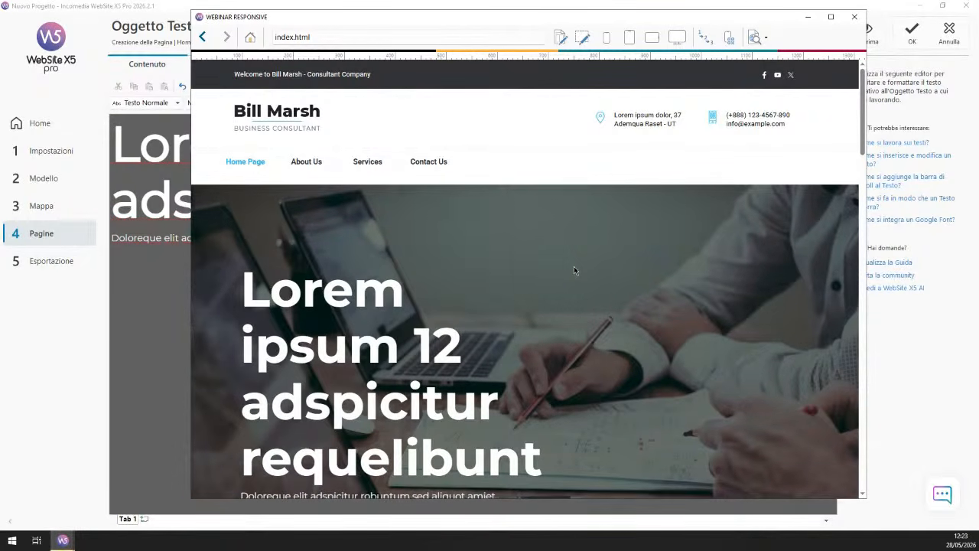
{"action": "scroll", "coordinate": [575, 270], "scroll_direction": "down", "scroll_amount": 2}
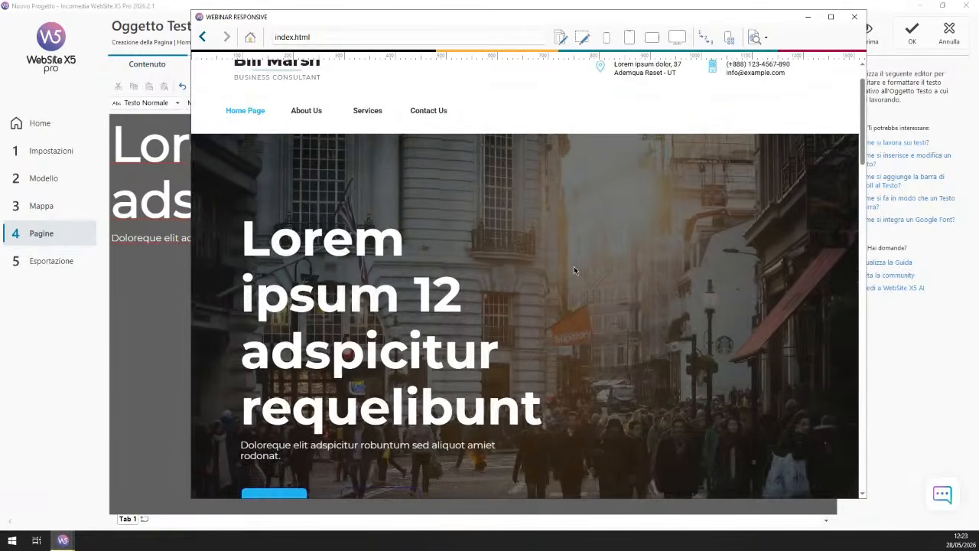
{"action": "scroll", "coordinate": [574, 270], "scroll_direction": "down", "scroll_amount": 2}
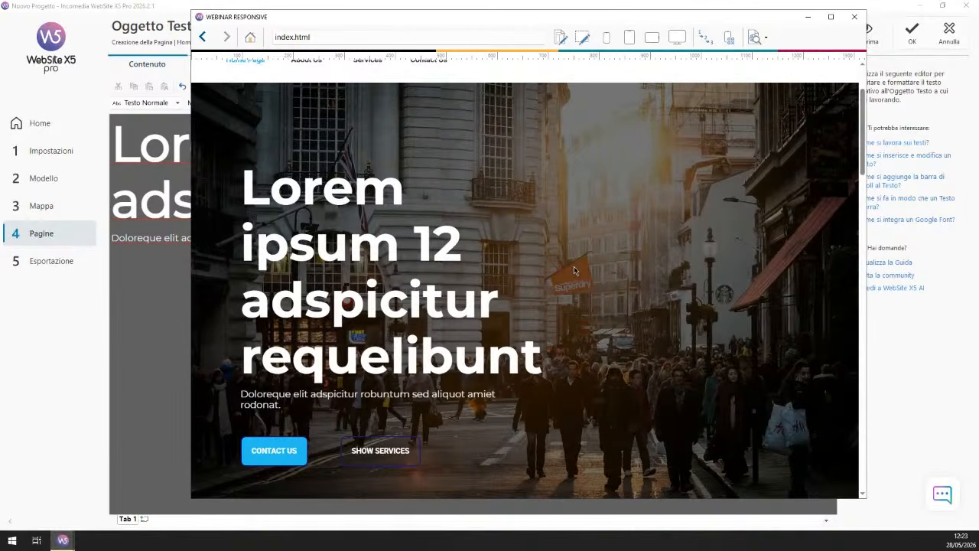
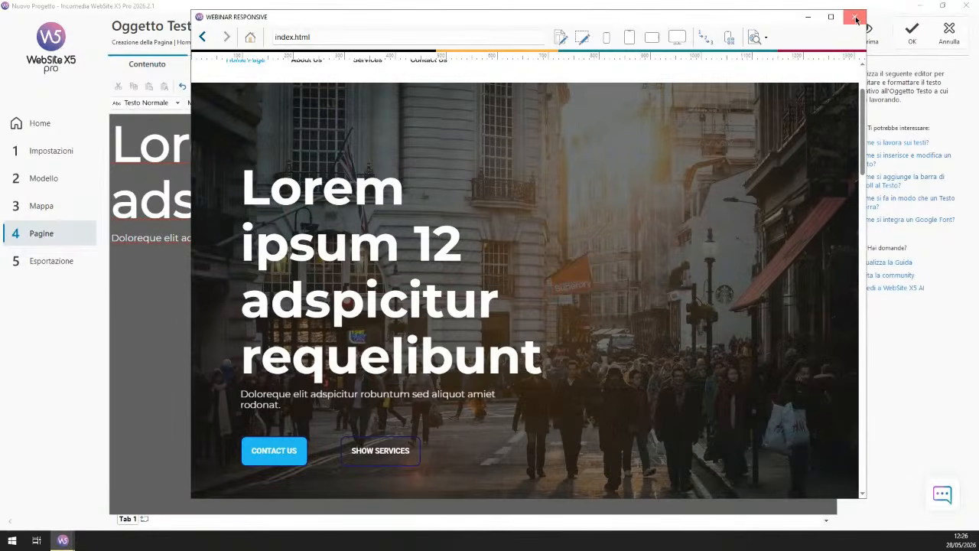
Step: Leave the preview and turn on automatic reduction of texts and margins in the template's responsive design settings
{"action": "left_click", "coordinate": [856, 17]}
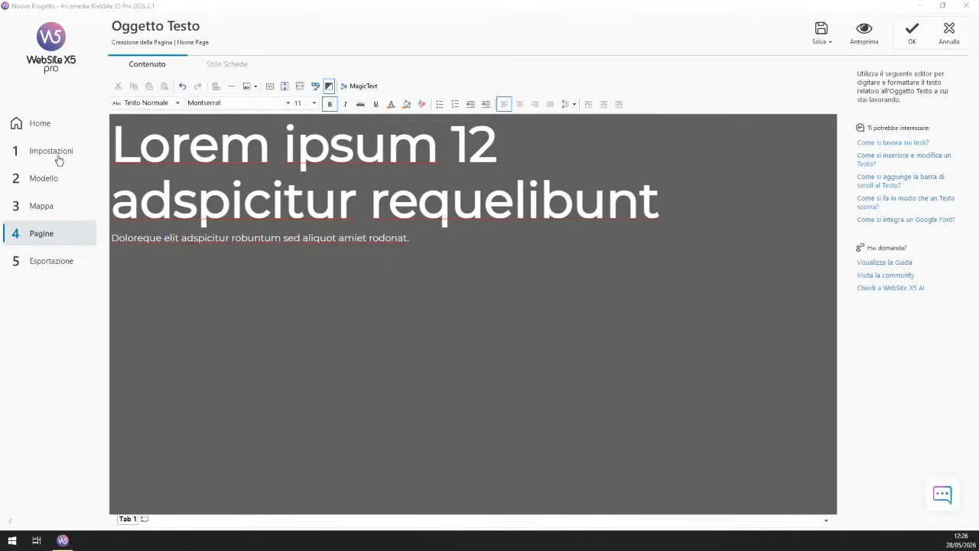
{"action": "left_click", "coordinate": [44, 179]}
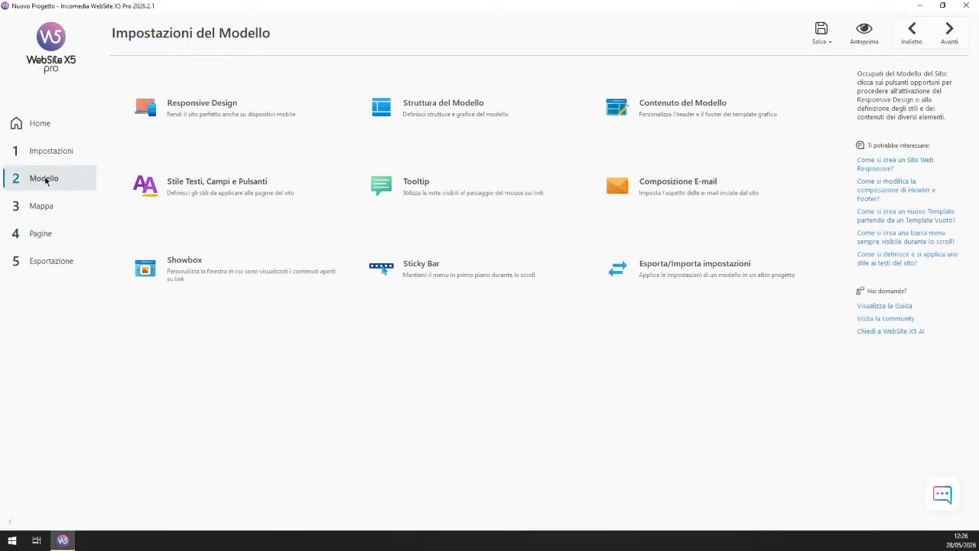
{"action": "left_click", "coordinate": [234, 103]}
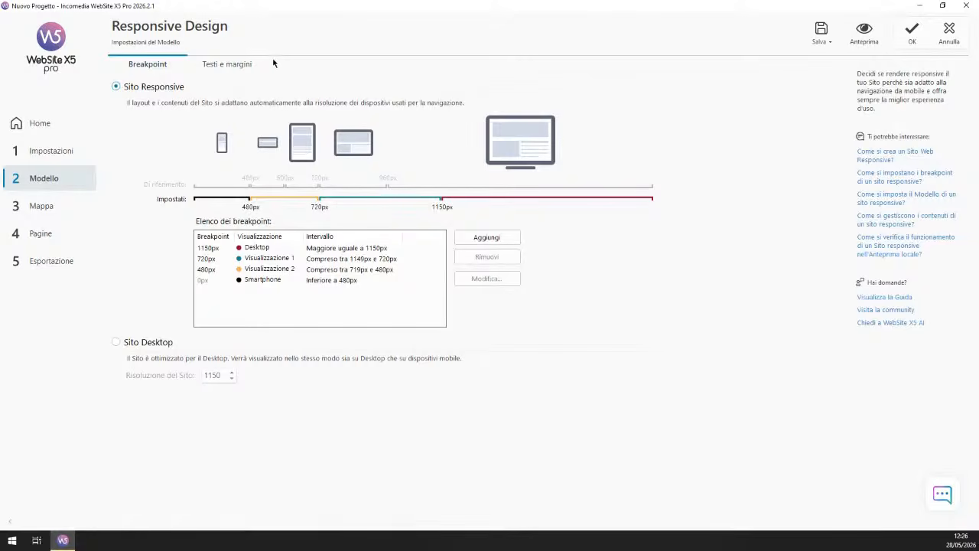
{"action": "left_click", "coordinate": [228, 68]}
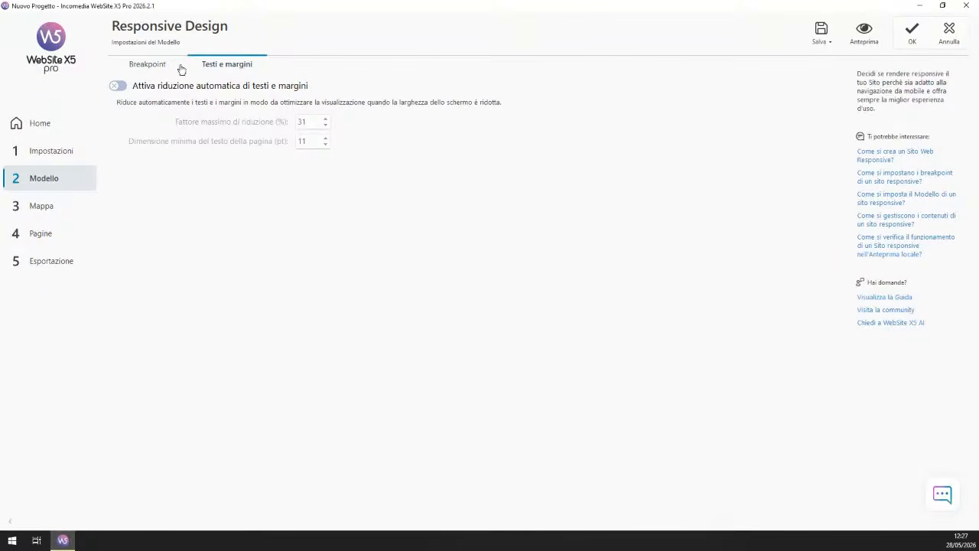
{"action": "left_click", "coordinate": [118, 86]}
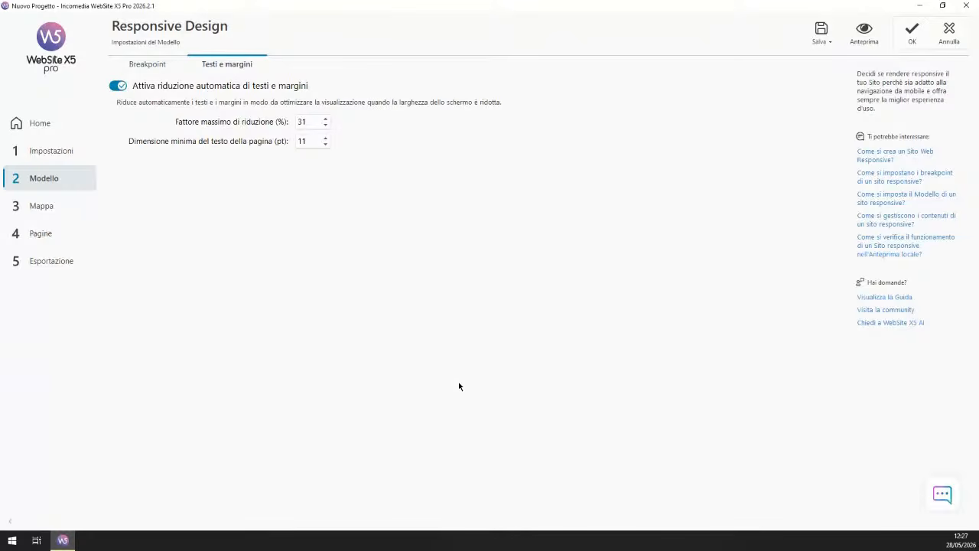
{"action": "left_click", "coordinate": [118, 86]}
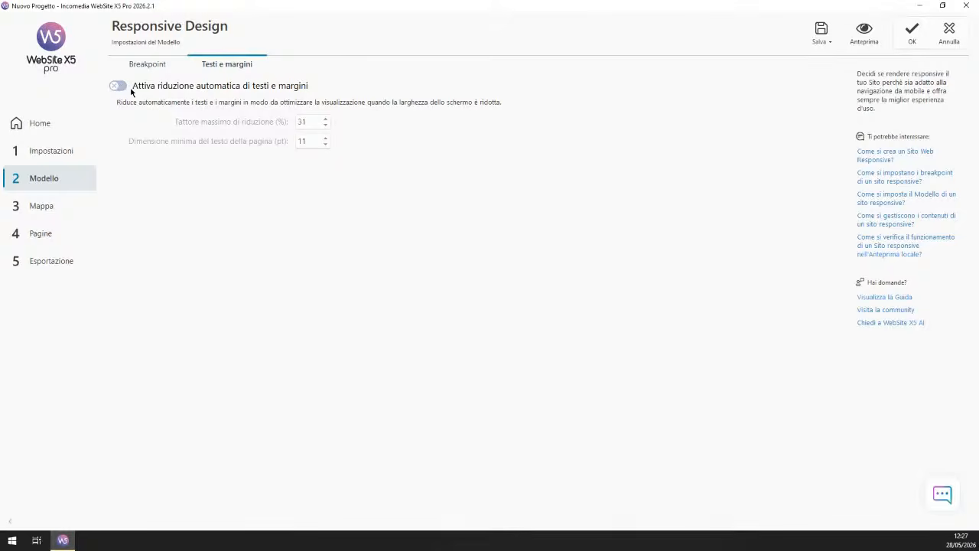
{"action": "left_click", "coordinate": [120, 86]}
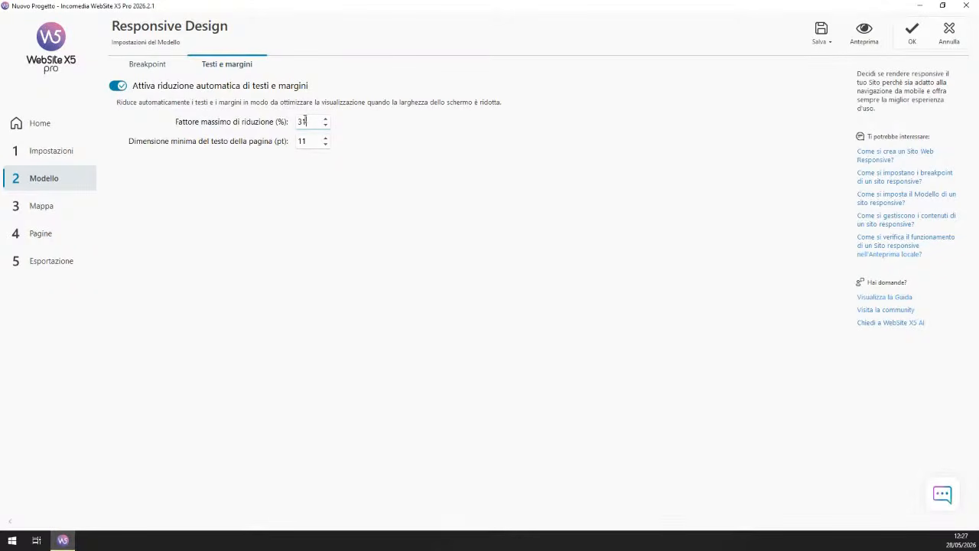
Step: Set the maximum reduction factor to 60% and the minimum page text size to 13 pt
{"action": "left_click_drag", "start_coordinate": [304, 121], "coordinate": [456, 128]}
{"action": "type", "text": "60"}
{"action": "double_click", "coordinate": [313, 141]}
{"action": "left_click", "coordinate": [325, 139]}
{"action": "left_click", "coordinate": [325, 145]}
{"action": "left_click_drag", "start_coordinate": [311, 142], "coordinate": [295, 141]}
{"action": "left_click", "coordinate": [311, 142]}
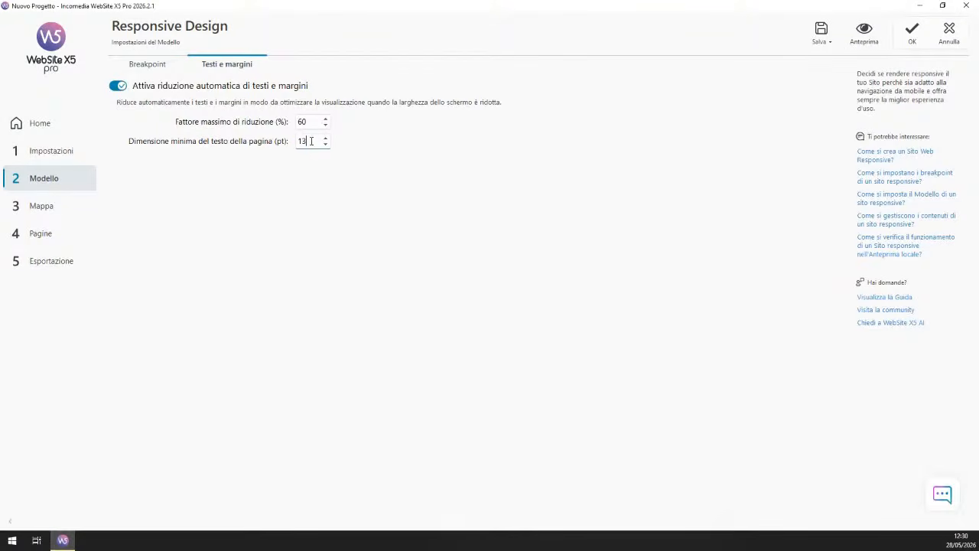
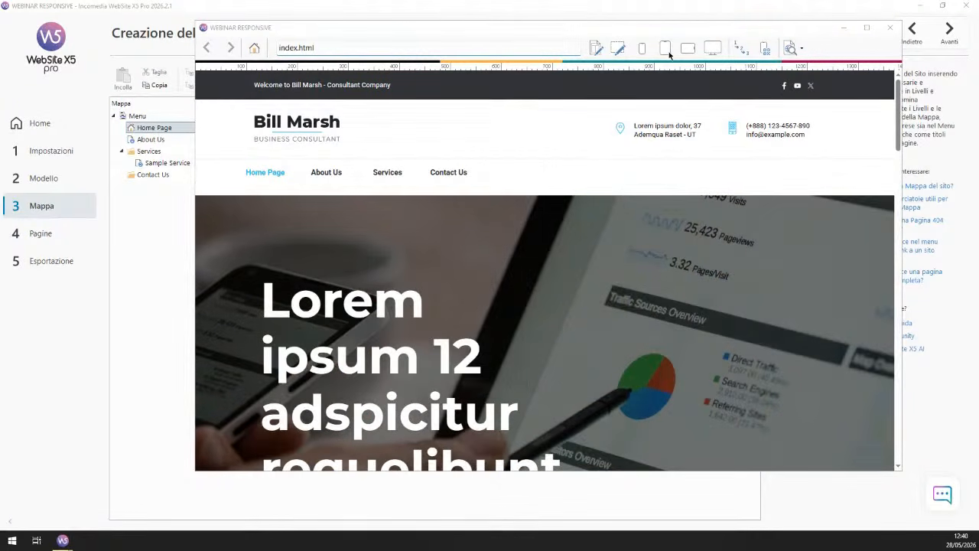
Step: Enlarge the preview's height and narrow it below 480 px to check how the heading scales down
{"action": "left_click_drag", "start_coordinate": [641, 28], "coordinate": [674, 55]}
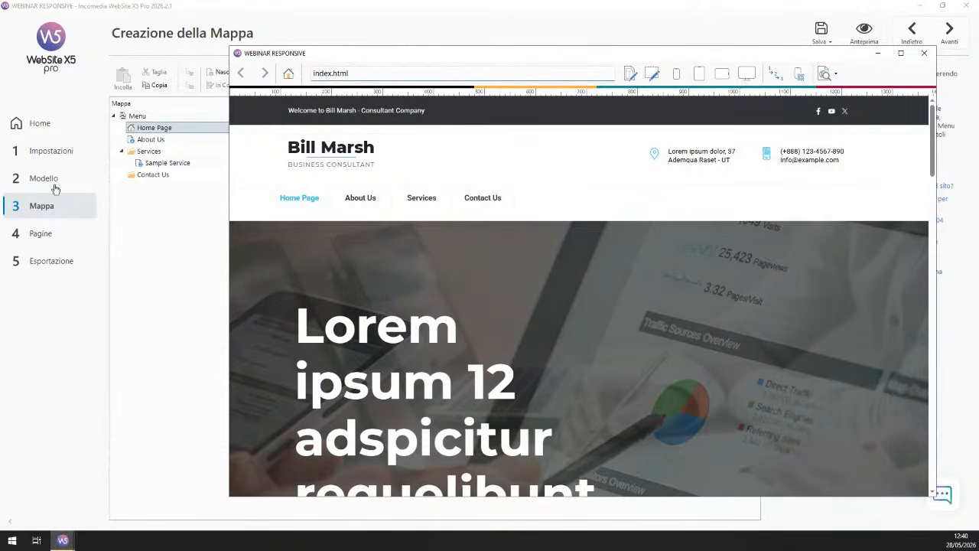
{"action": "left_click_drag", "start_coordinate": [370, 54], "coordinate": [367, 39]}
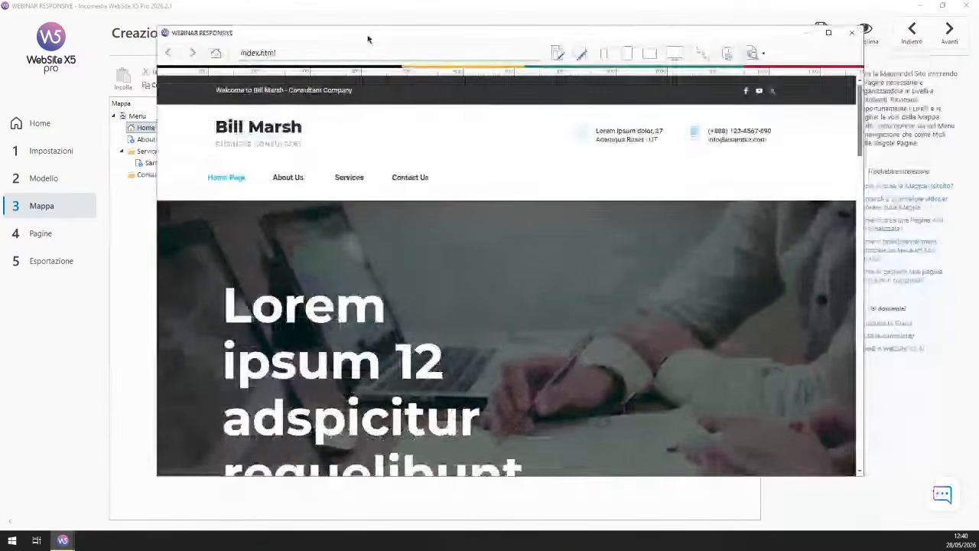
{"action": "left_click_drag", "start_coordinate": [863, 474], "coordinate": [910, 518]}
{"action": "left_click_drag", "start_coordinate": [910, 273], "coordinate": [679, 274]}
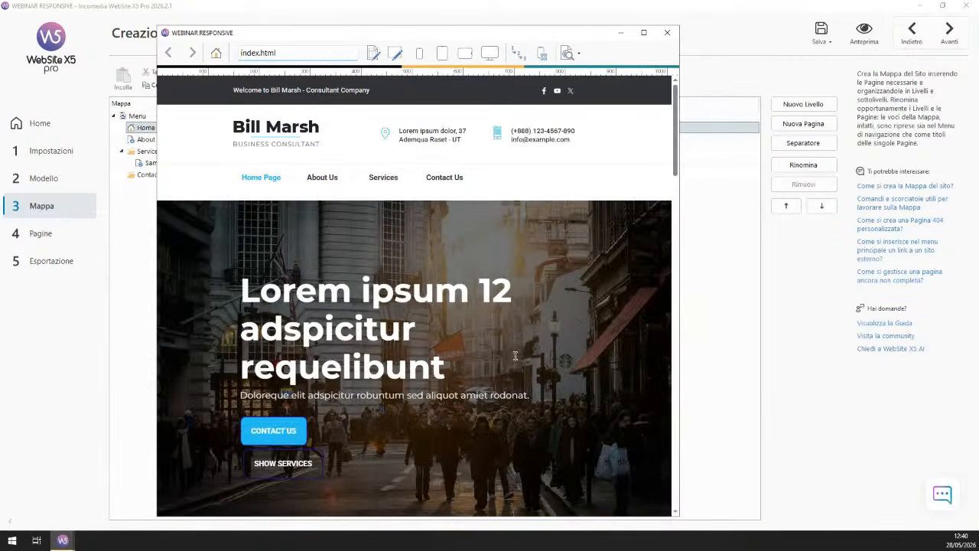
{"action": "left_click_drag", "start_coordinate": [682, 321], "coordinate": [368, 280]}
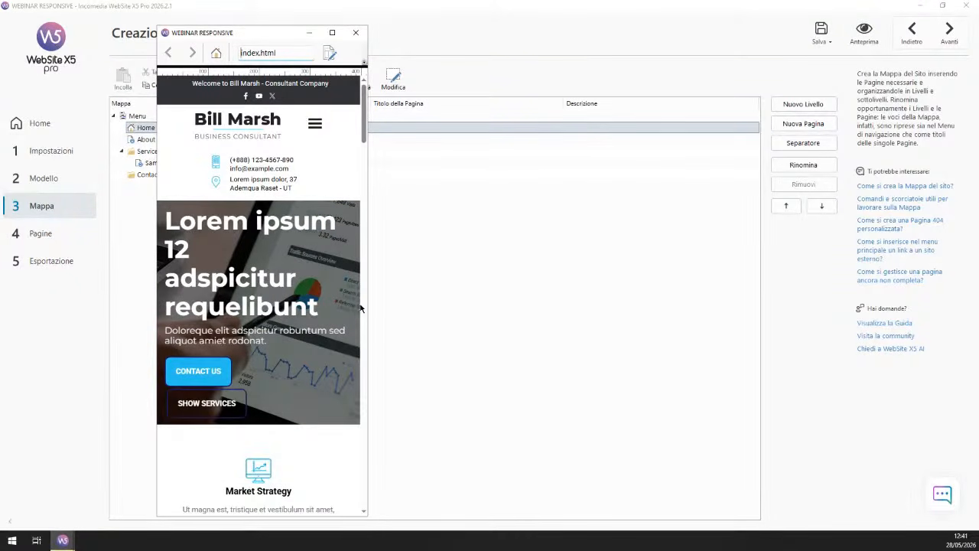
Step: Widen the preview above 1150 px, inspect the heading and buttons at desktop width, and close the preview
{"action": "left_click_drag", "start_coordinate": [368, 305], "coordinate": [833, 263]}
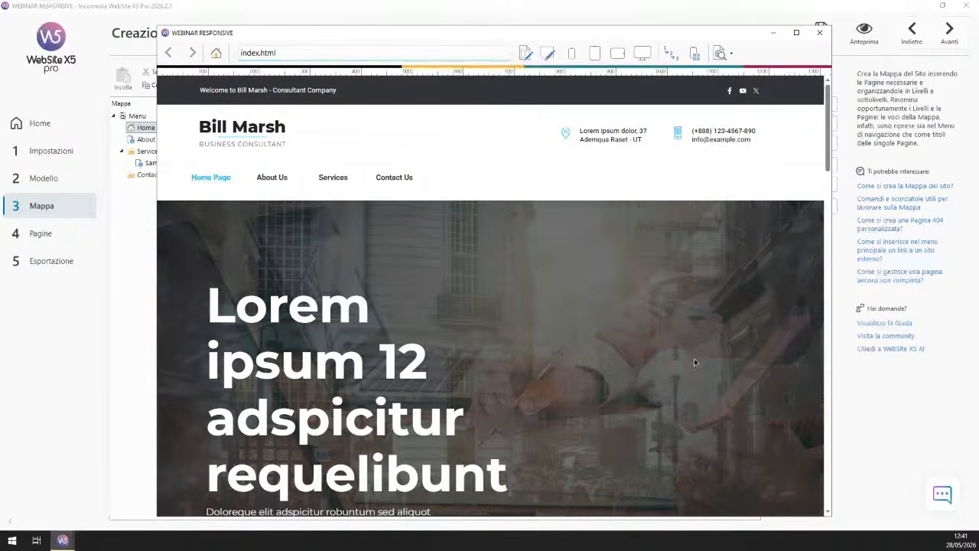
{"action": "scroll", "coordinate": [738, 336], "scroll_direction": "down", "scroll_amount": 5}
{"action": "scroll", "coordinate": [737, 306], "scroll_direction": "up", "scroll_amount": 5}
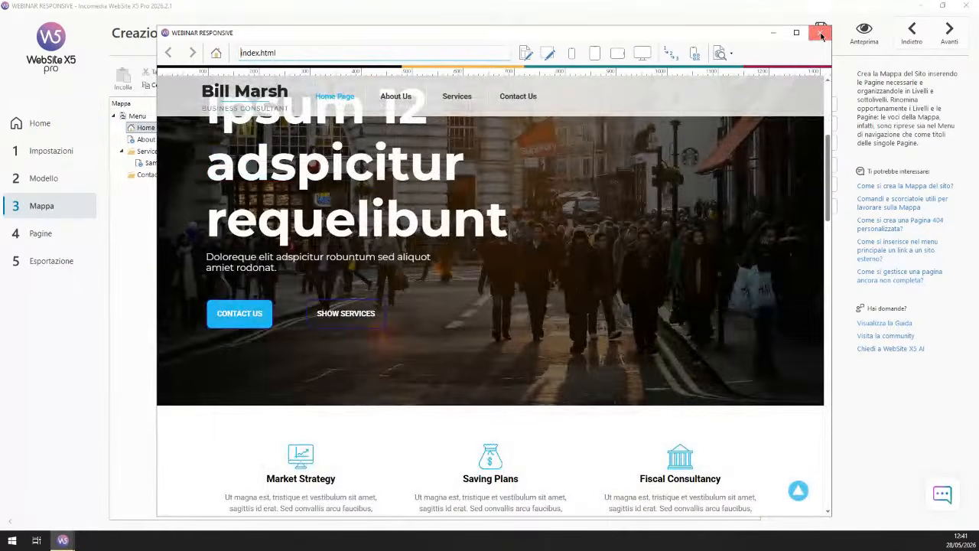
{"action": "left_click", "coordinate": [819, 32]}
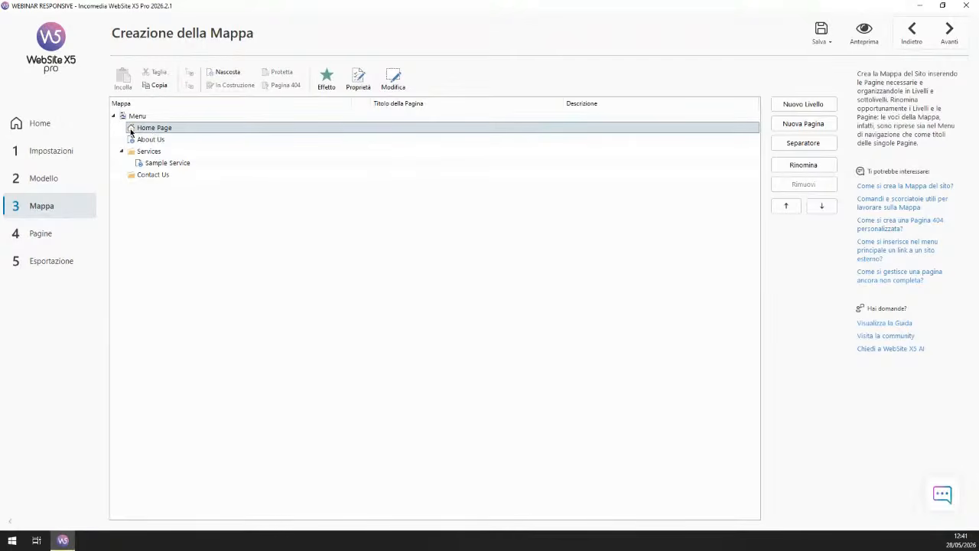
Step: Open the Home Page's layout grid and search the available objects for "hove"
{"action": "double_click", "coordinate": [153, 127]}
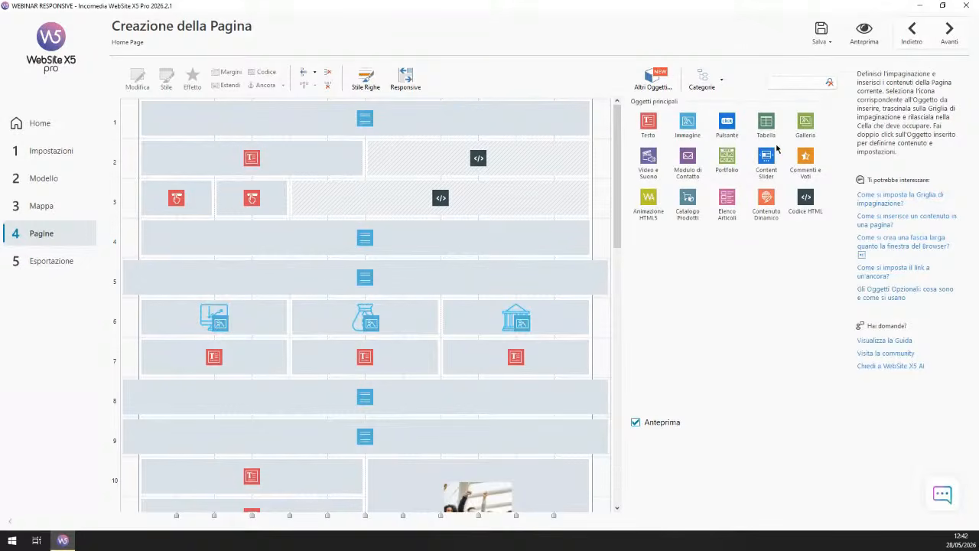
{"action": "left_click", "coordinate": [788, 81]}
{"action": "type", "text": "hove"}
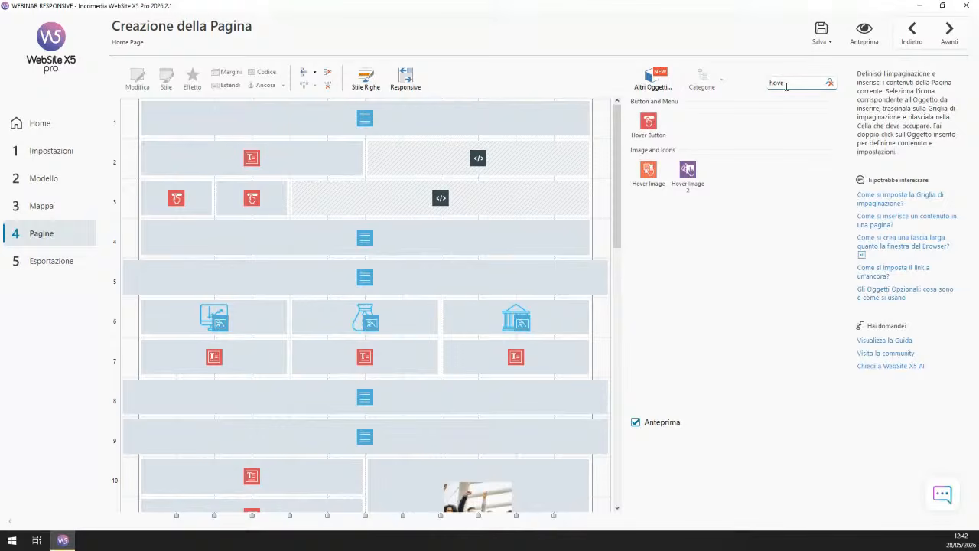
Step: Delete the HTML code object and the second Hover Button from row 3, and extend the remaining button across the full row
{"action": "left_click", "coordinate": [367, 202]}
{"action": "key", "text": "Delete"}
{"action": "key", "text": "Return"}
{"action": "left_click", "coordinate": [272, 202]}
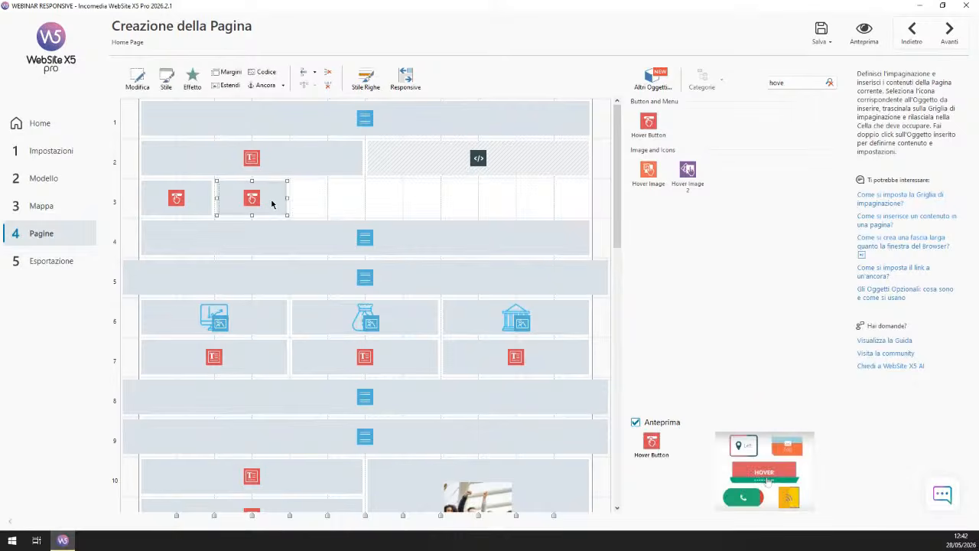
{"action": "key", "text": "Delete"}
{"action": "key", "text": "Return"}
{"action": "left_click", "coordinate": [210, 203]}
{"action": "left_click_drag", "start_coordinate": [210, 202], "coordinate": [570, 213]}
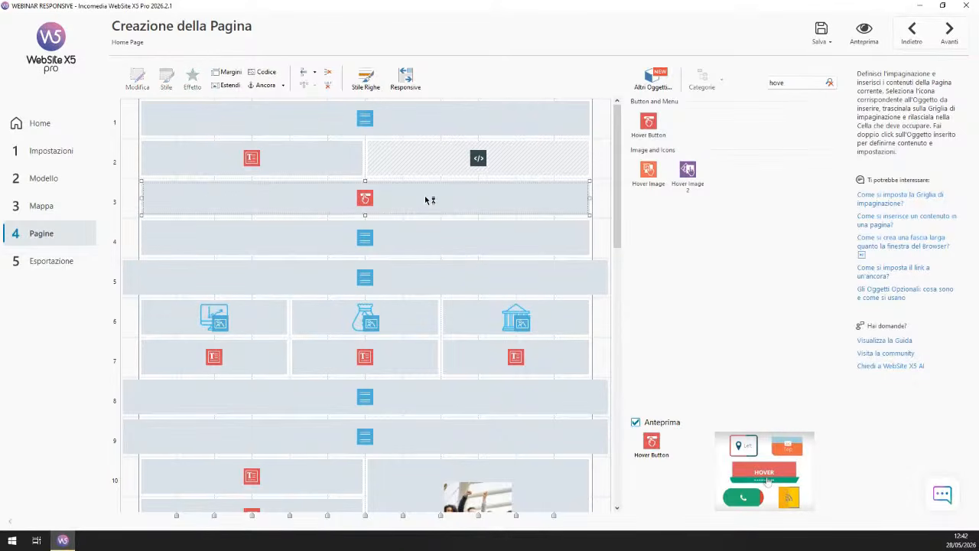
Step: Open the Hover Button in row 3 and set the font size of its "CONTACT US" text to 48
{"action": "double_click", "coordinate": [426, 198]}
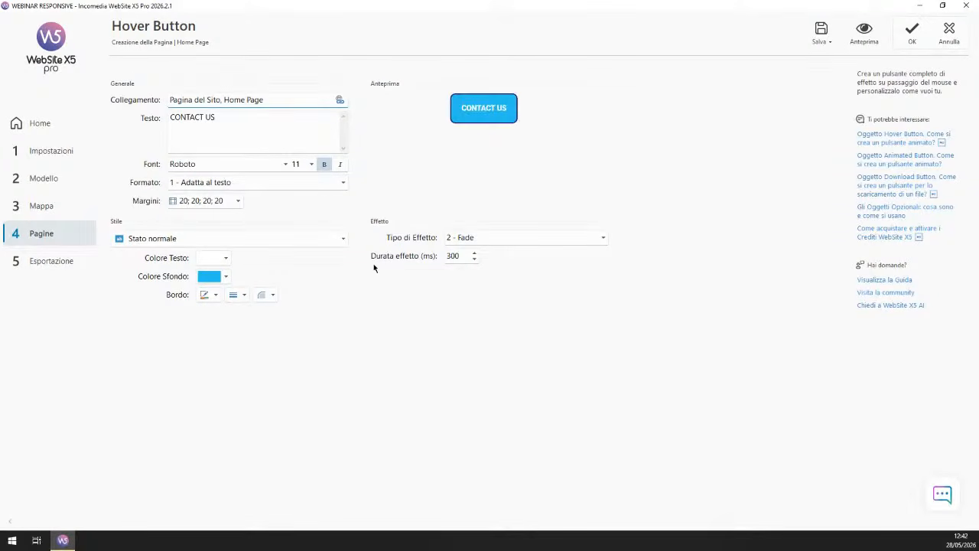
{"action": "left_click", "coordinate": [311, 164]}
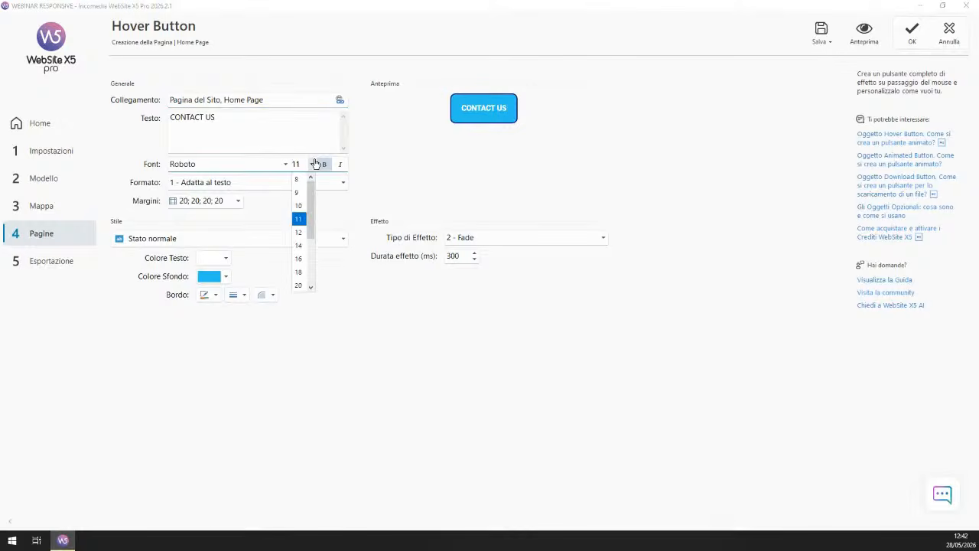
{"action": "scroll", "coordinate": [299, 260], "scroll_direction": "down", "scroll_amount": 3}
{"action": "left_click", "coordinate": [299, 272]}
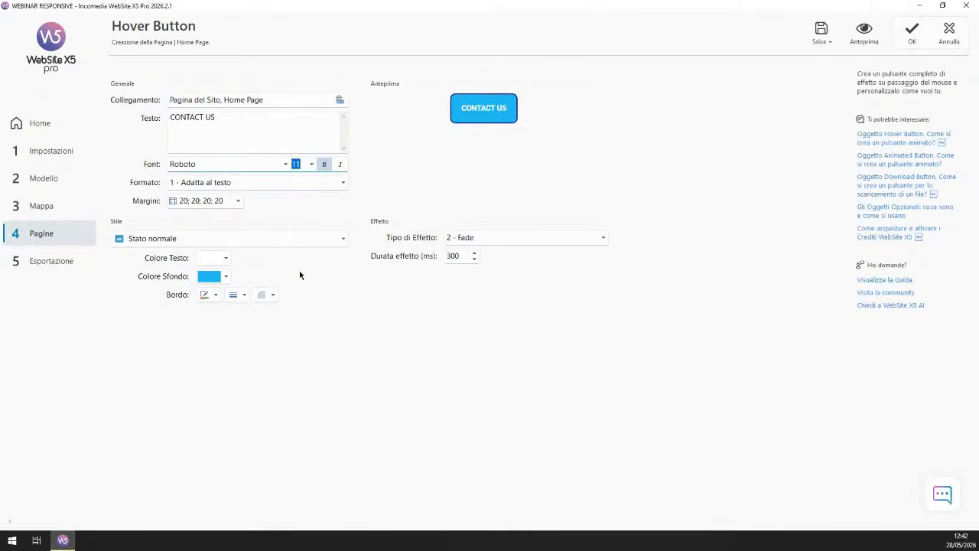
{"action": "left_click", "coordinate": [210, 239]}
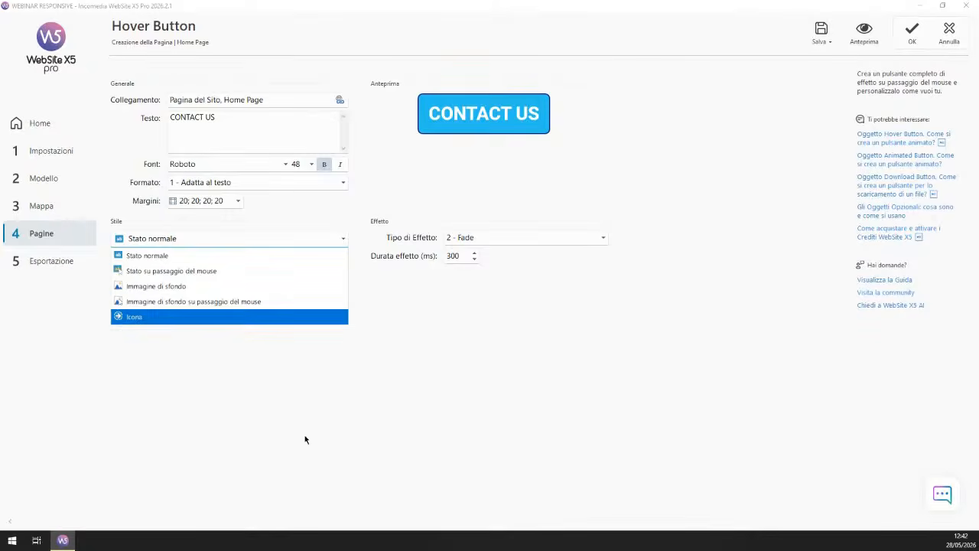
{"action": "left_click", "coordinate": [337, 404]}
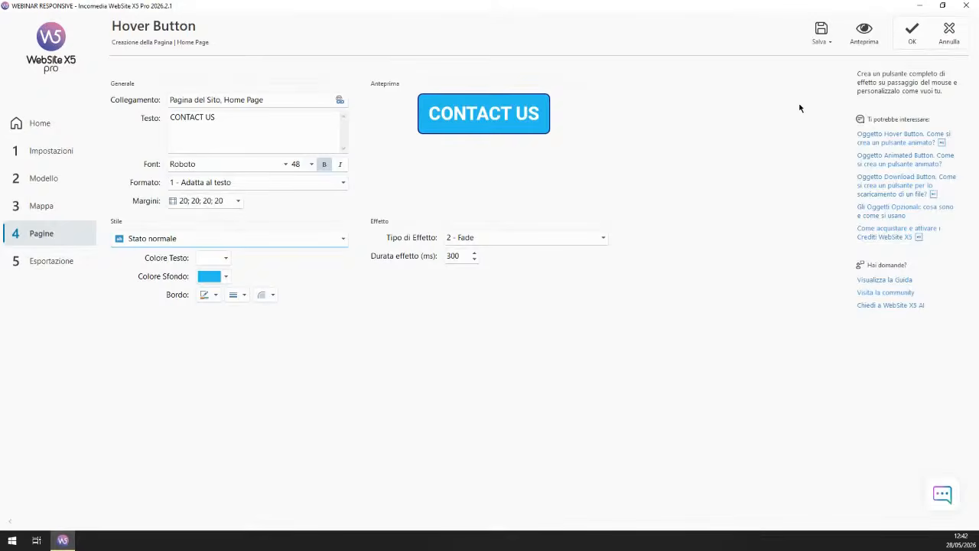
Step: Preview the page and compare the enlarged CONTACT US button at desktop and narrower widths, closing the preview when done
{"action": "left_click", "coordinate": [860, 35]}
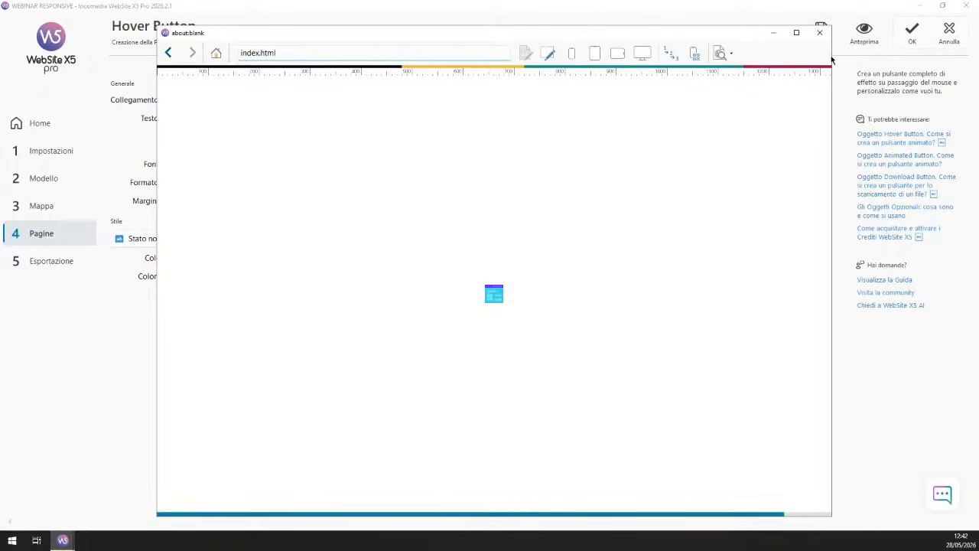
{"action": "scroll", "coordinate": [739, 221], "scroll_direction": "down", "scroll_amount": 6}
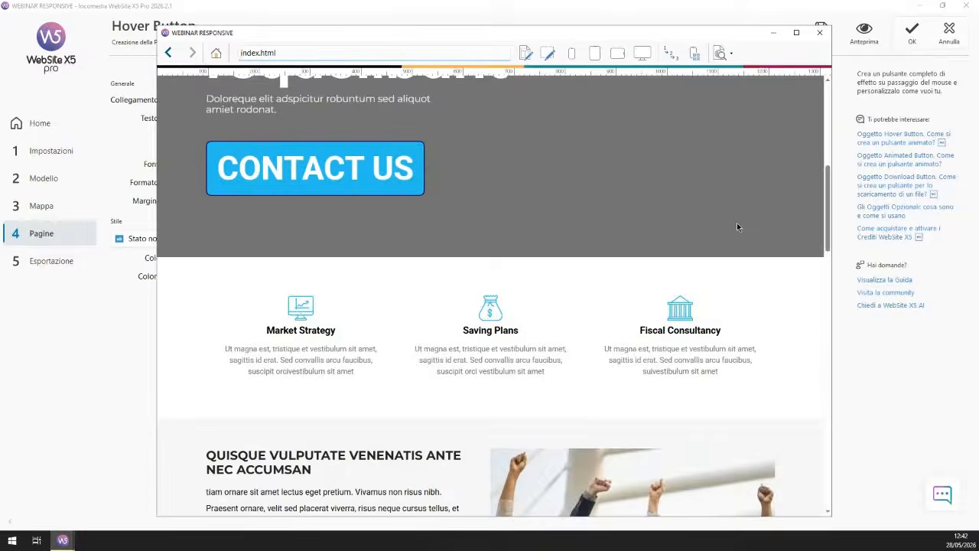
{"action": "scroll", "coordinate": [739, 222], "scroll_direction": "up", "scroll_amount": 2}
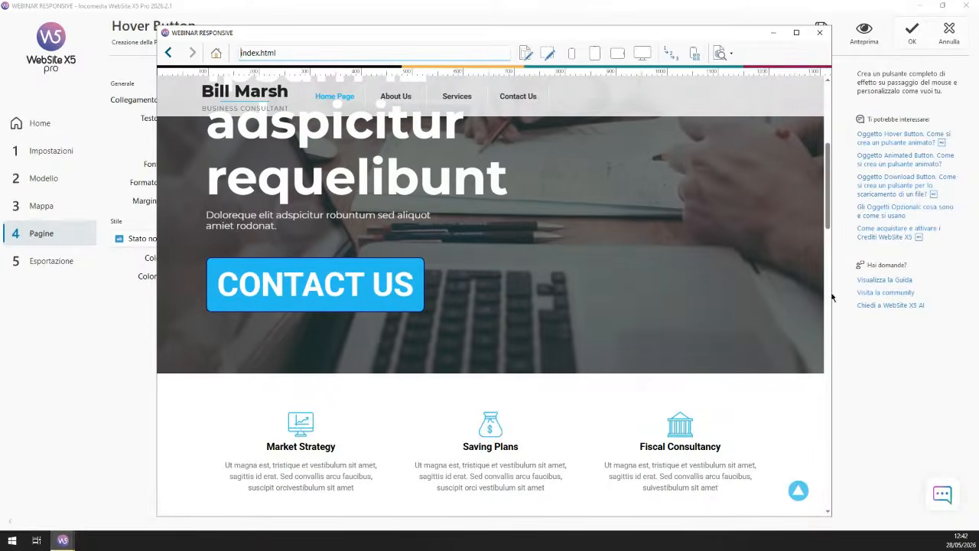
{"action": "left_click_drag", "start_coordinate": [831, 278], "coordinate": [475, 256]}
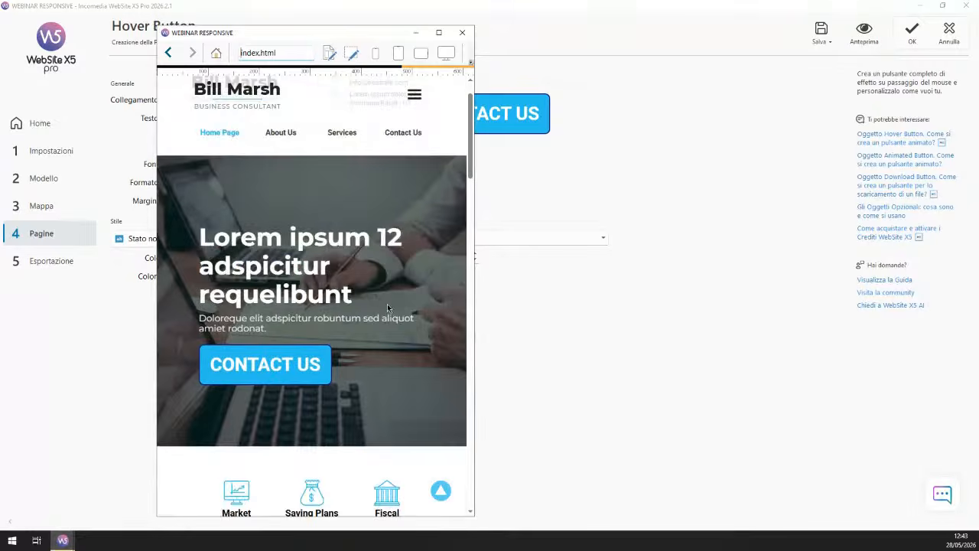
{"action": "left_click_drag", "start_coordinate": [474, 345], "coordinate": [774, 375]}
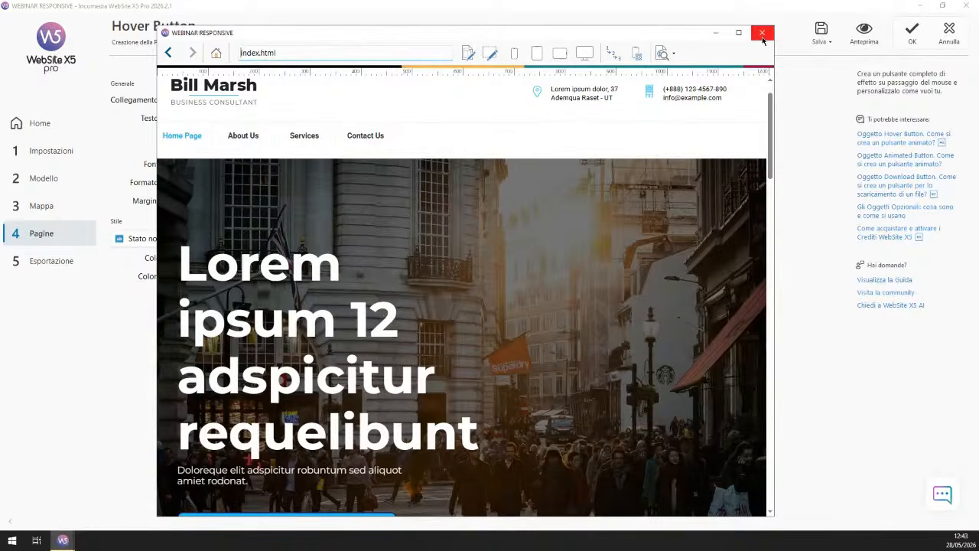
{"action": "left_click", "coordinate": [762, 35]}
Step: Set the CONTACT US button's font size to 36 and preview the page at a width below 480 px
{"action": "left_click", "coordinate": [311, 165]}
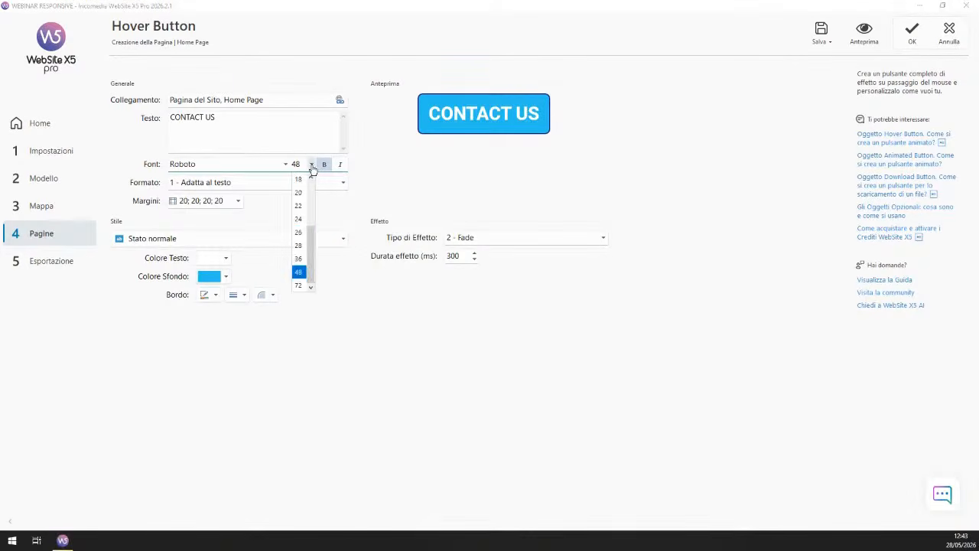
{"action": "left_click", "coordinate": [300, 258]}
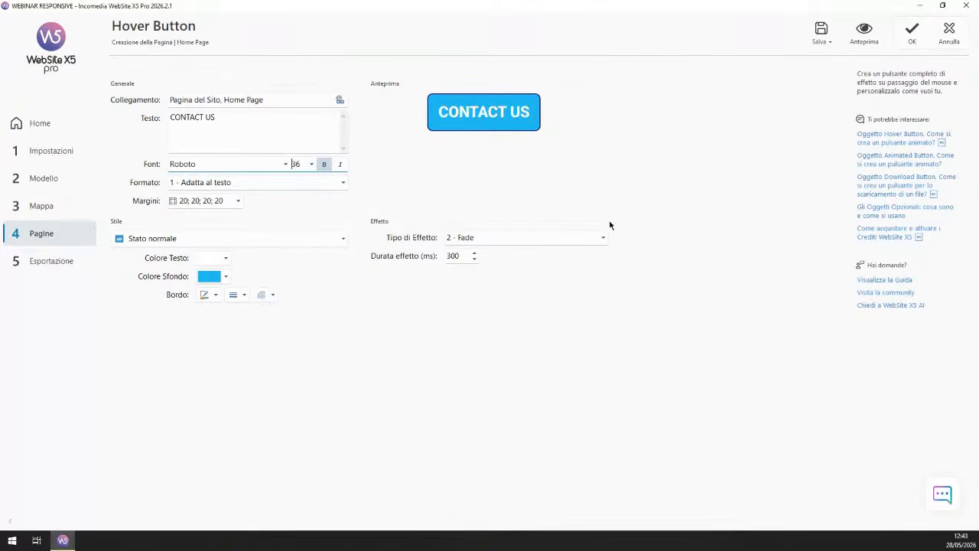
{"action": "left_click", "coordinate": [865, 31]}
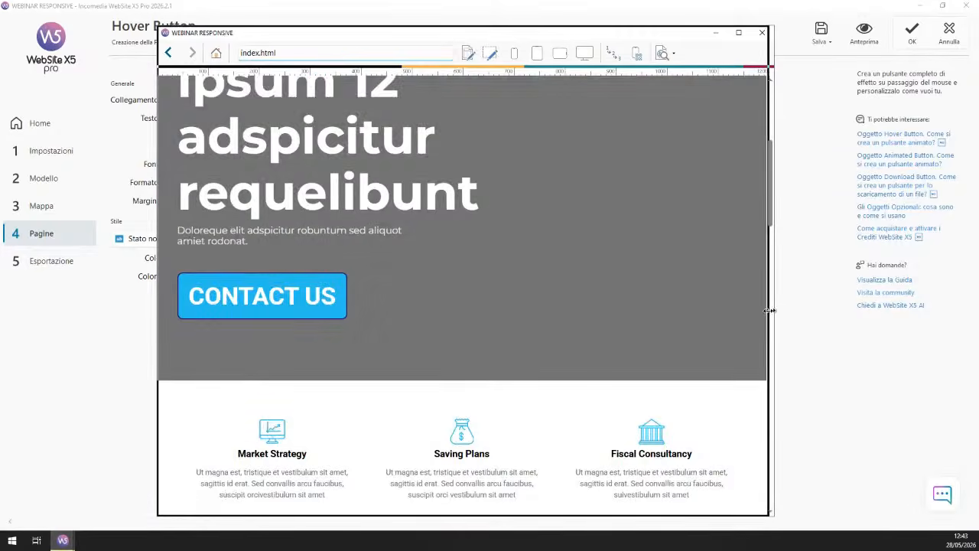
{"action": "left_click_drag", "start_coordinate": [776, 308], "coordinate": [344, 284]}
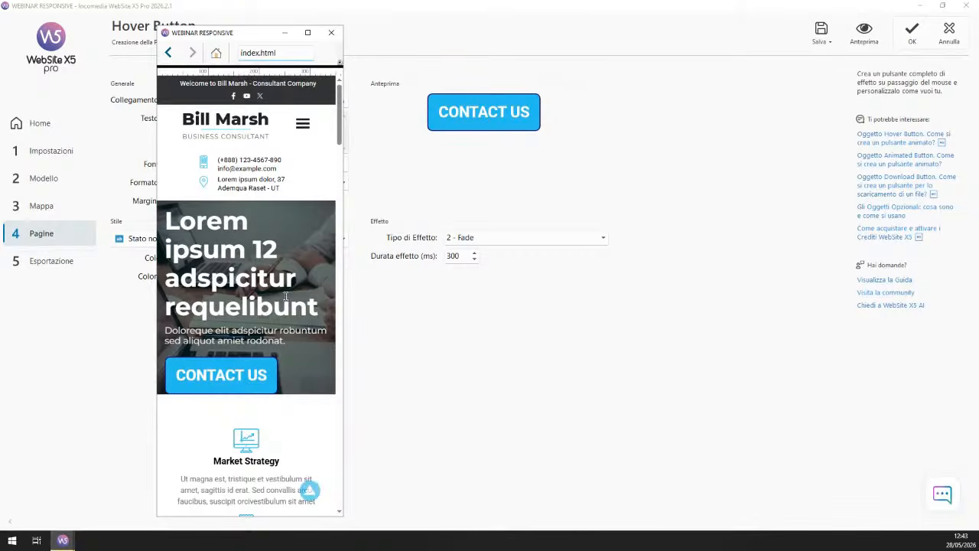
Step: Widen the preview back to desktop width, close it, and accept the Hover Button settings
{"action": "left_click_drag", "start_coordinate": [345, 220], "coordinate": [847, 219]}
{"action": "left_click", "coordinate": [833, 31]}
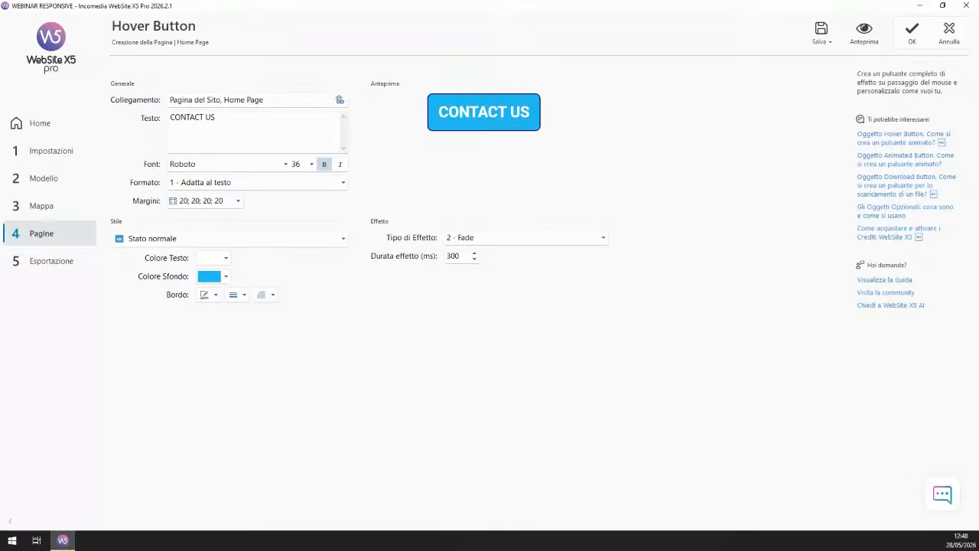
{"action": "left_click", "coordinate": [912, 33]}
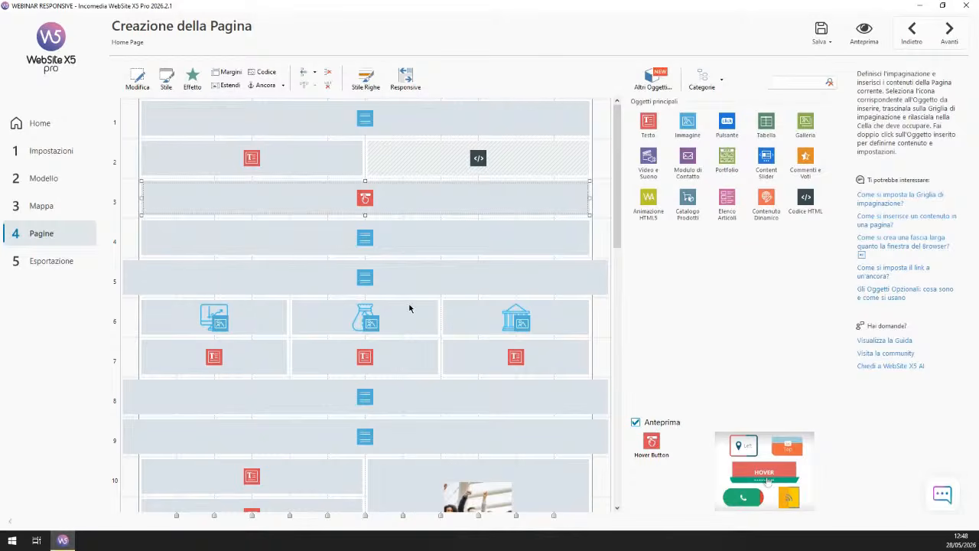
Step: Add an empty row below row 3 and shrink the CONTACT US Hover Button to the left half of the grid
{"action": "left_click", "coordinate": [232, 150]}
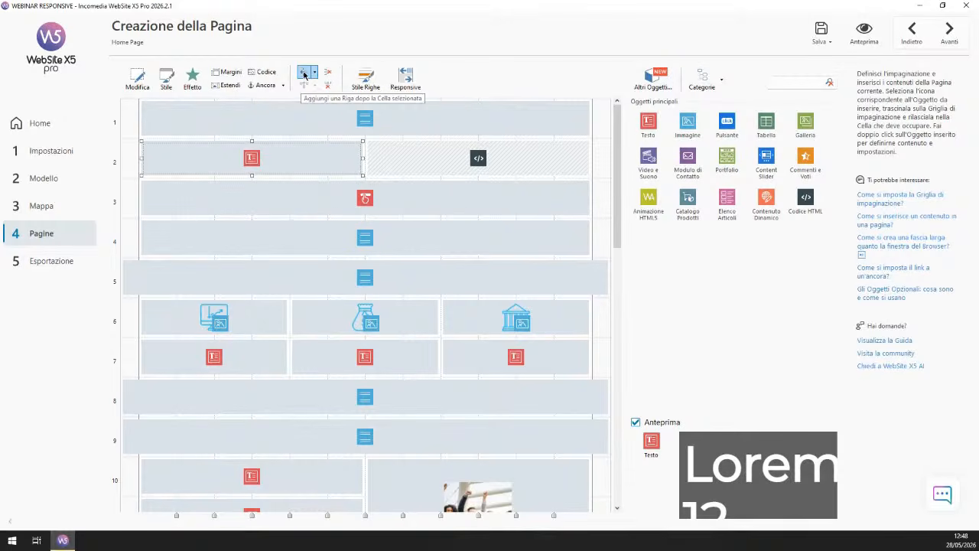
{"action": "left_click", "coordinate": [295, 197]}
{"action": "left_click", "coordinate": [306, 74]}
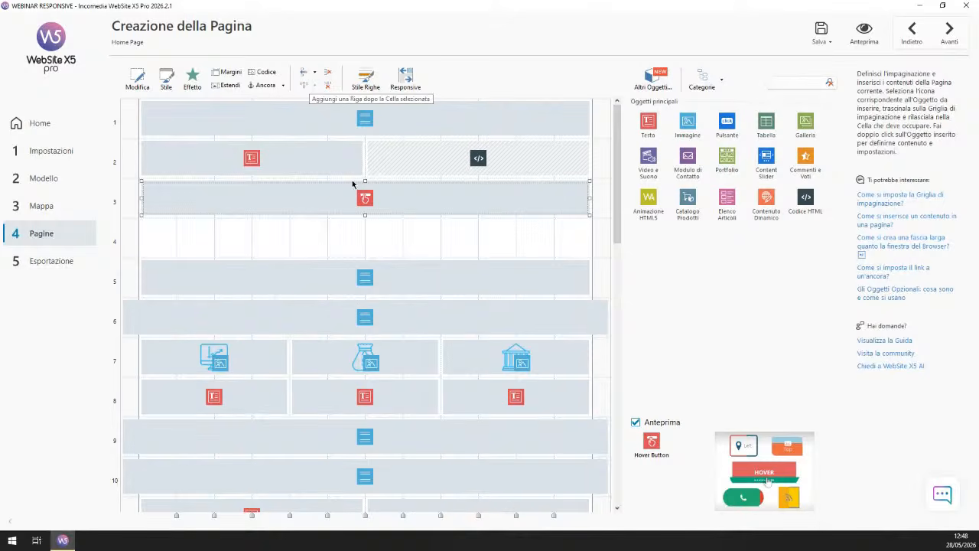
{"action": "left_click_drag", "start_coordinate": [589, 197], "coordinate": [375, 177]}
Step: Place an Image object over the right half of rows 2 to 4 and load the Barbecue Party illustration from the online image library's bbq results
{"action": "left_click_drag", "start_coordinate": [688, 125], "coordinate": [479, 255]}
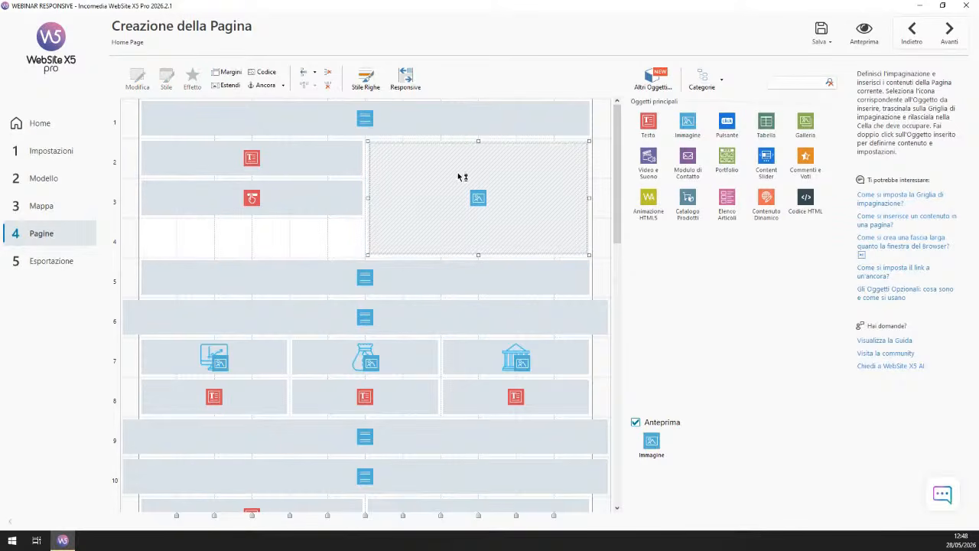
{"action": "double_click", "coordinate": [437, 202]}
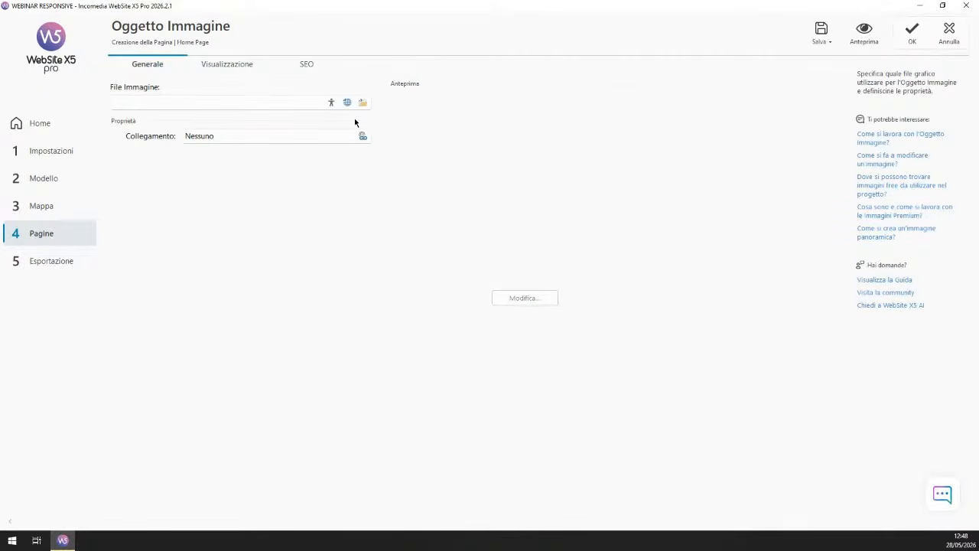
{"action": "left_click", "coordinate": [349, 102]}
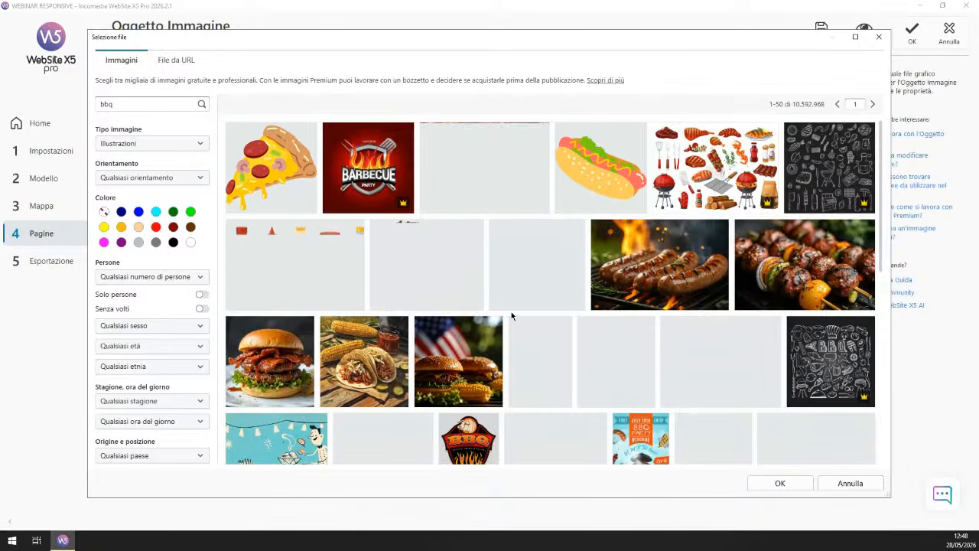
{"action": "double_click", "coordinate": [388, 177]}
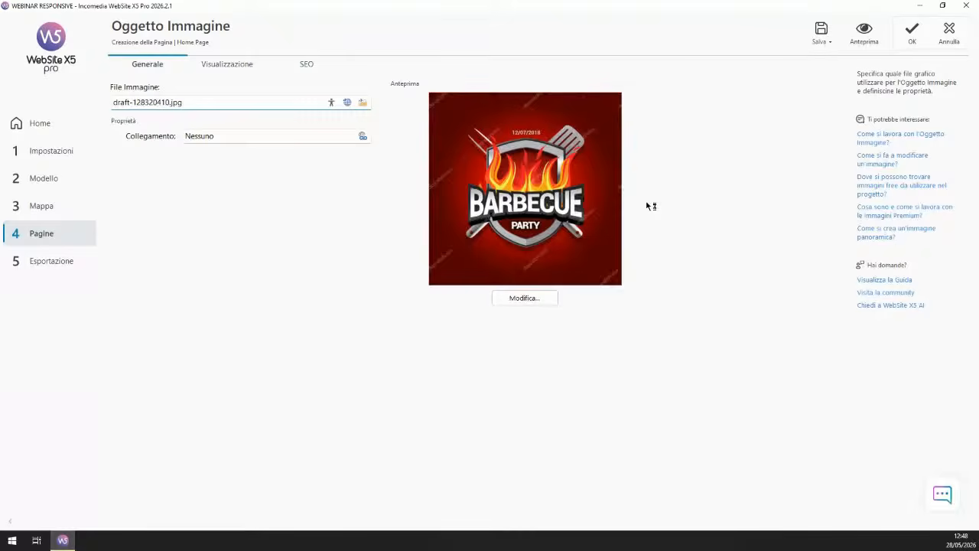
Step: Preview the page maximised to check the image beside the heading, and accept the Image object's settings
{"action": "left_click", "coordinate": [866, 34]}
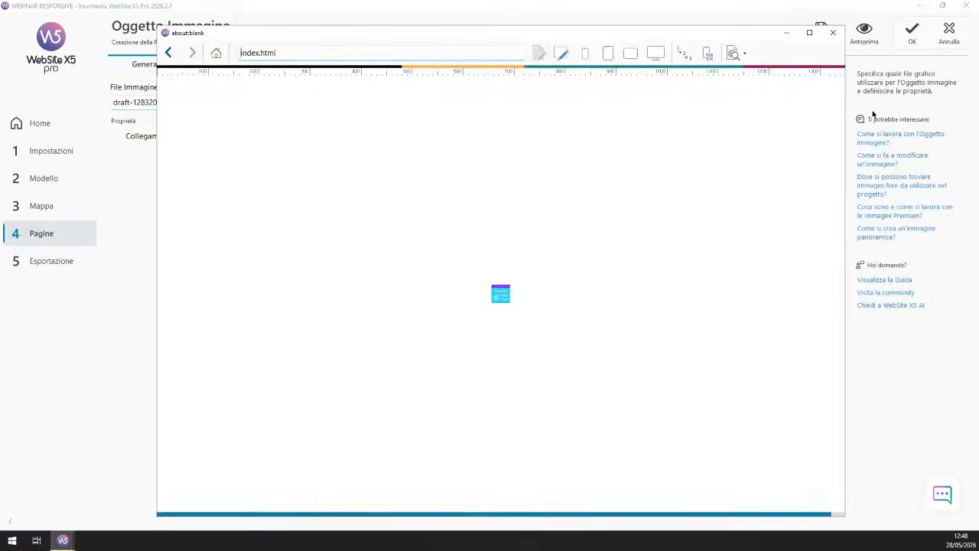
{"action": "left_click", "coordinate": [811, 30]}
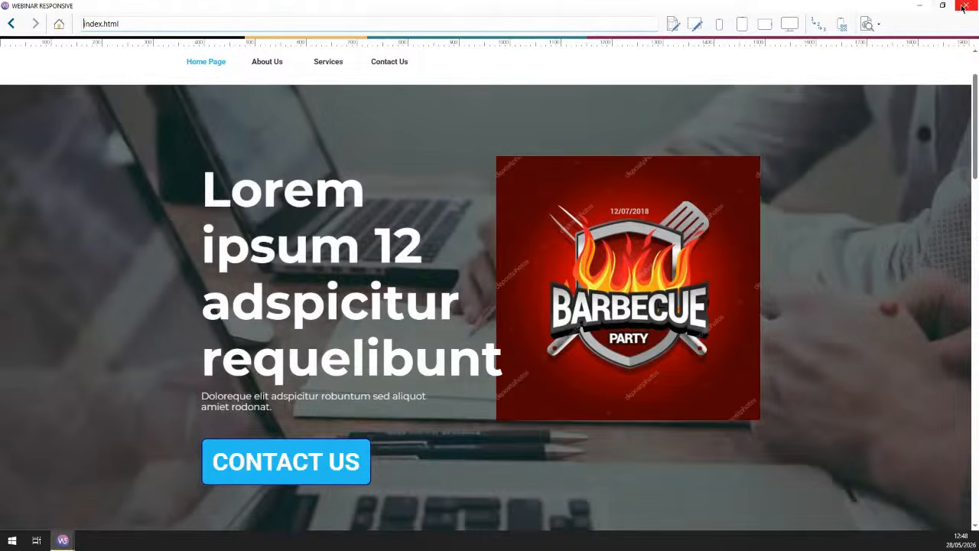
{"action": "left_click", "coordinate": [965, 6]}
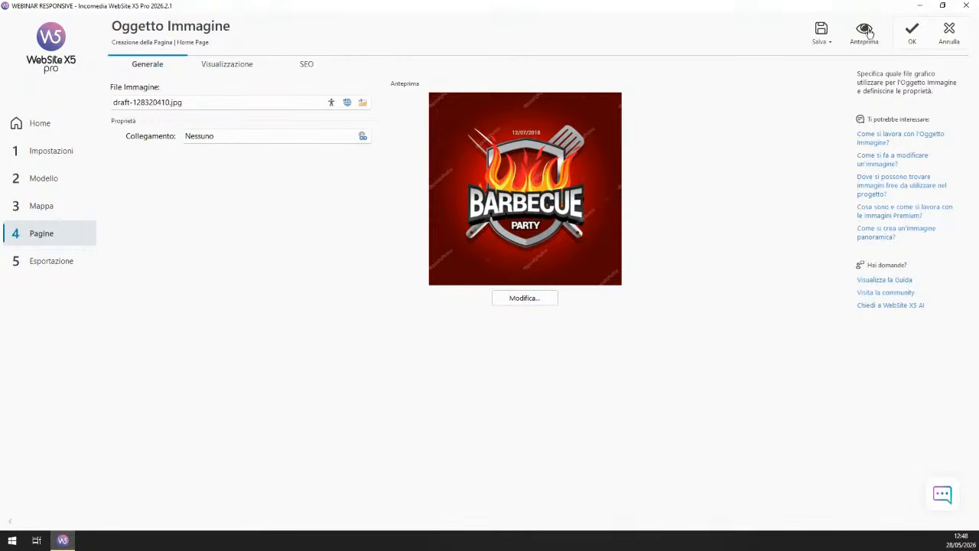
{"action": "left_click", "coordinate": [910, 32]}
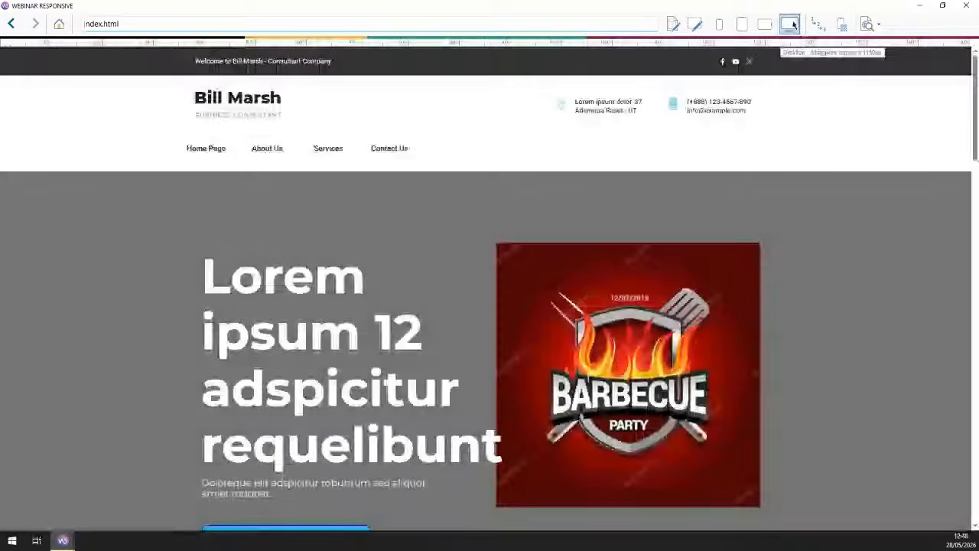
{"action": "key", "text": "Escape"}
Step: Open the Text object in row 2, set the font size of its "Lorem ipsum 12 adspicitur requelibunt" heading to 36, and accept the change
{"action": "left_click", "coordinate": [281, 170]}
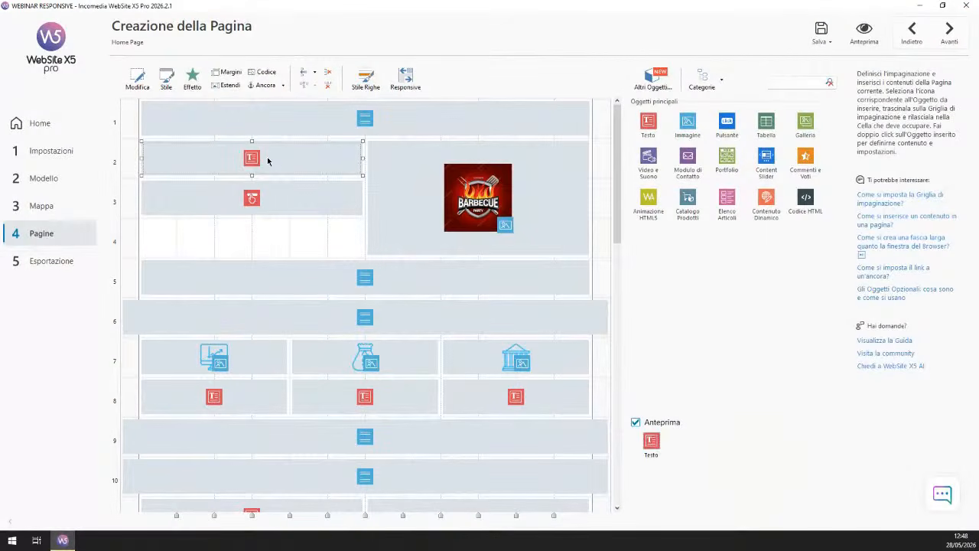
{"action": "double_click", "coordinate": [267, 157]}
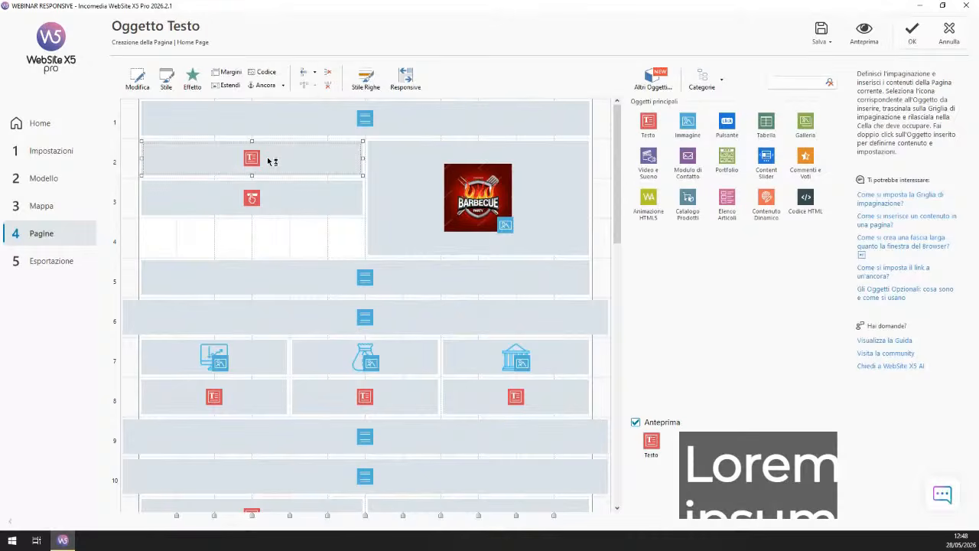
{"action": "key", "text": "ctrl+p"}
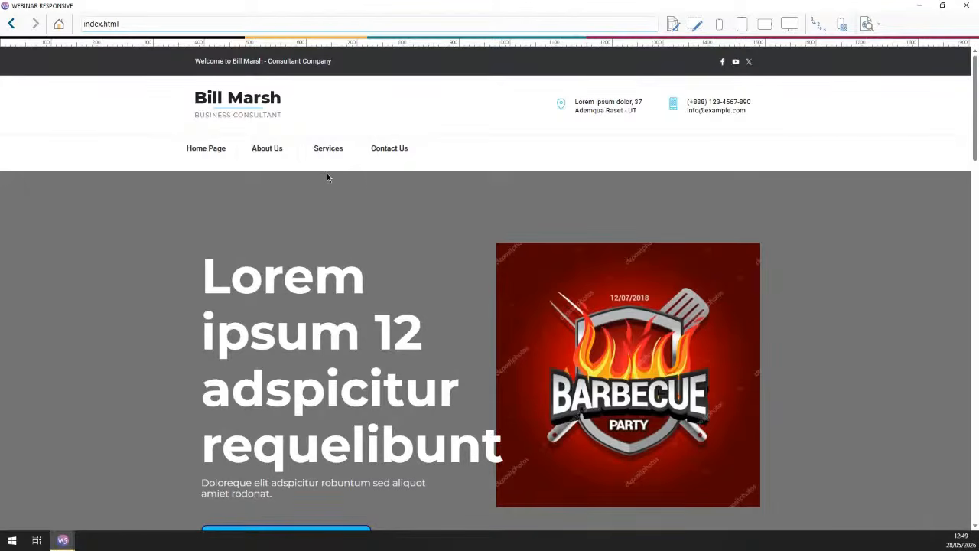
{"action": "key", "text": "Escape"}
{"action": "left_click", "coordinate": [662, 210]}
{"action": "triple_click", "coordinate": [661, 210]}
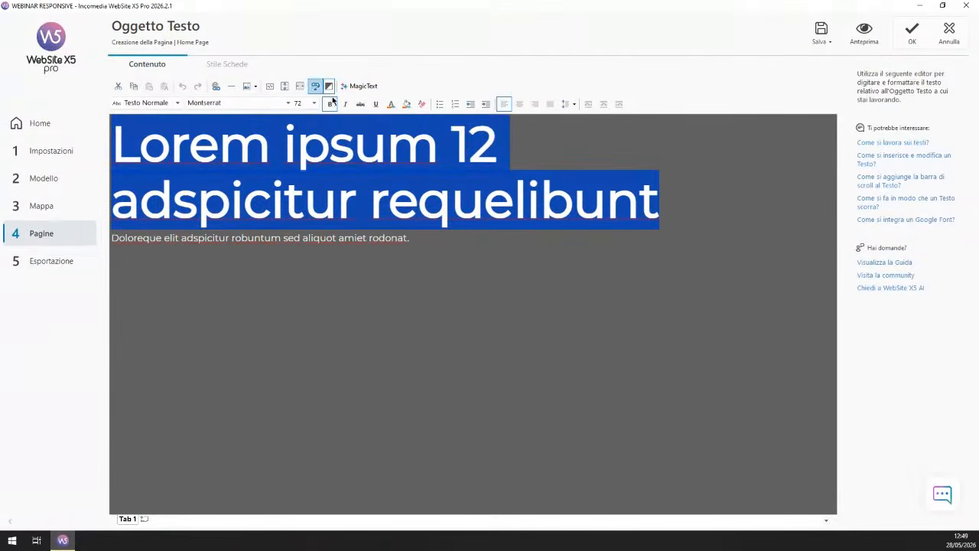
{"action": "left_click", "coordinate": [314, 103]}
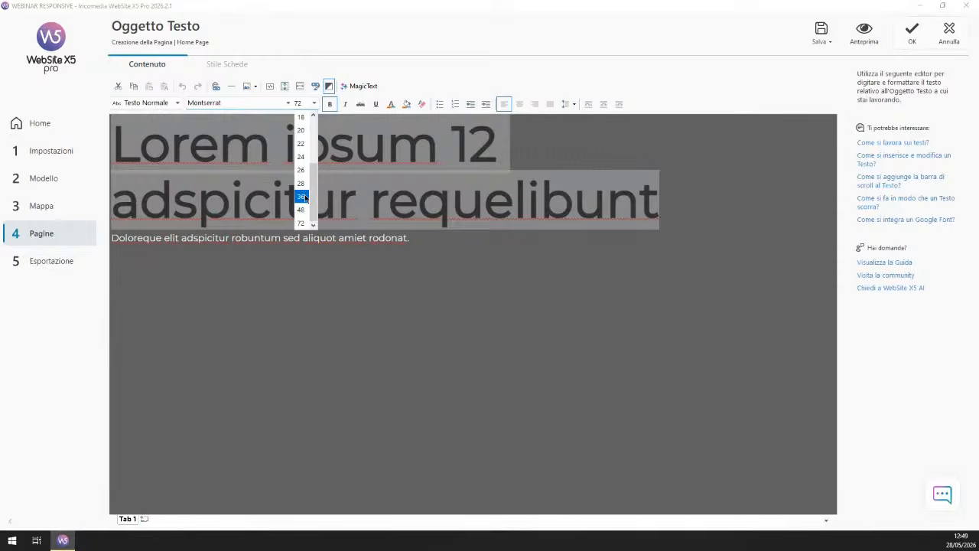
{"action": "left_click", "coordinate": [306, 196]}
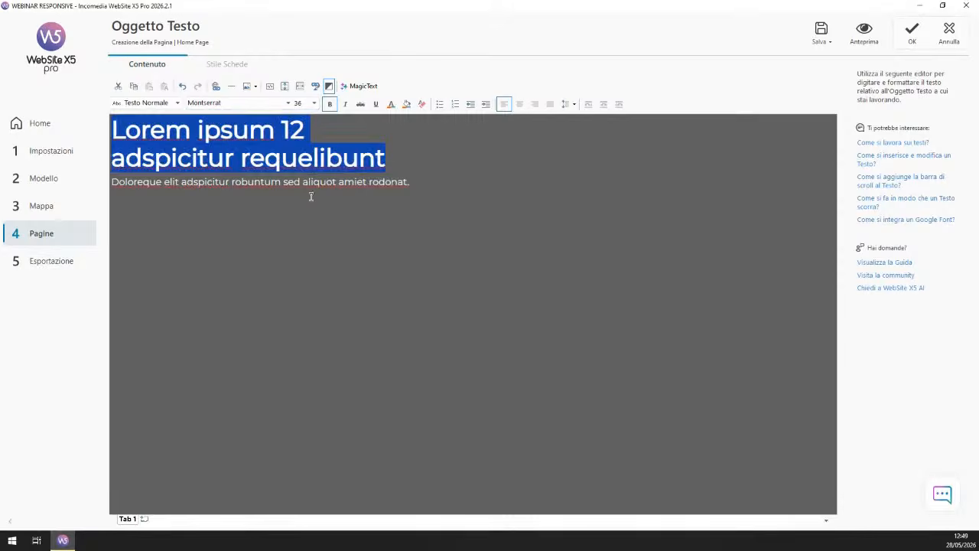
{"action": "left_click", "coordinate": [911, 34]}
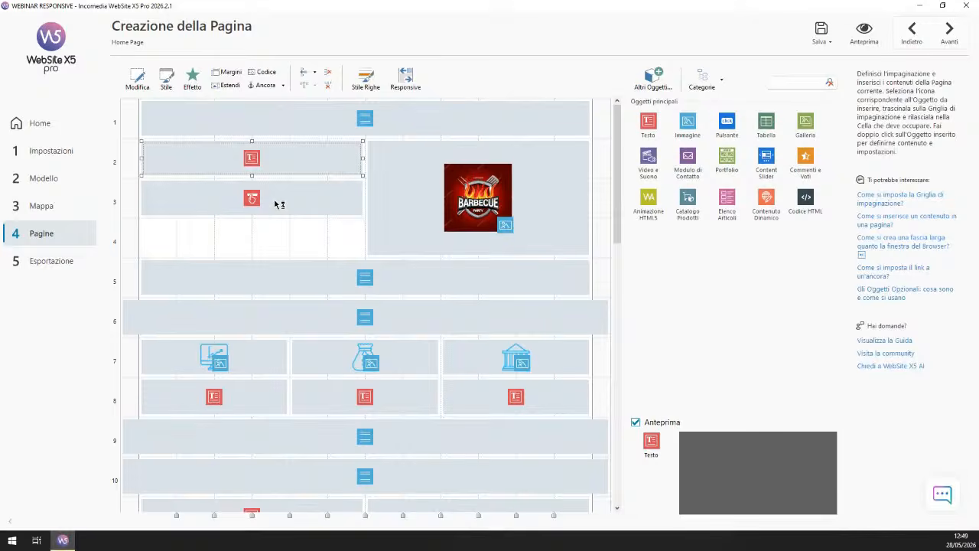
Step: Set the font size of the Hover Button's "CONTACT US" text in row 3 to 24 and accept the change
{"action": "left_click", "coordinate": [275, 203]}
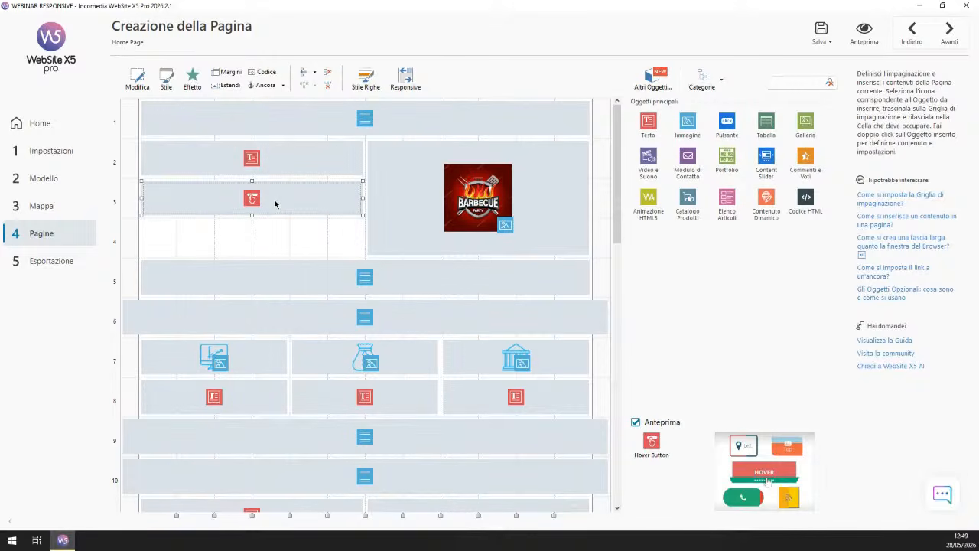
{"action": "double_click", "coordinate": [276, 204]}
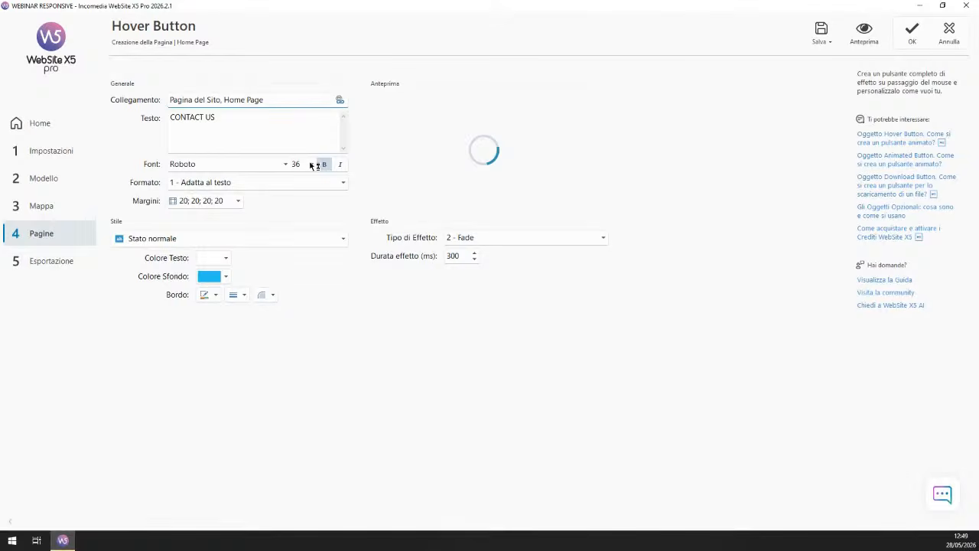
{"action": "left_click", "coordinate": [312, 164]}
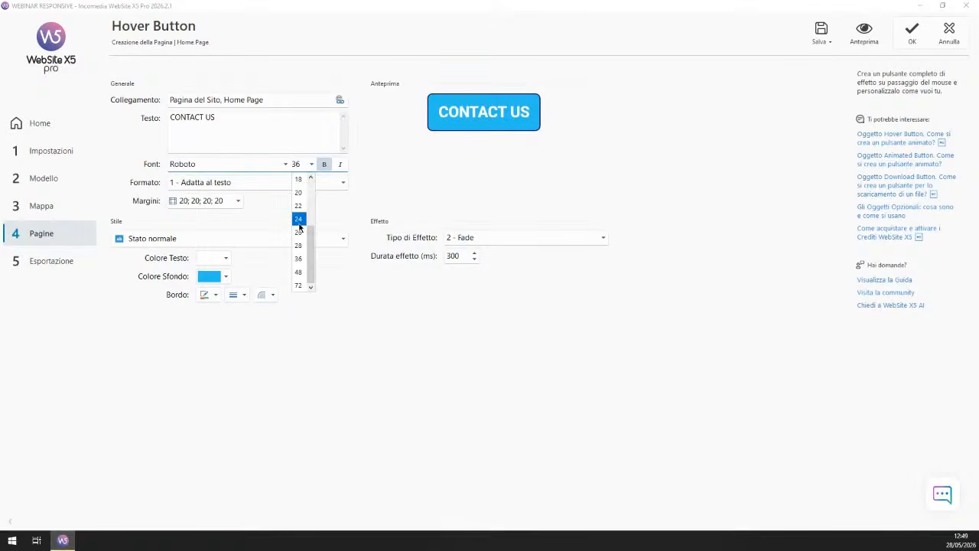
{"action": "left_click", "coordinate": [298, 218]}
{"action": "left_click", "coordinate": [911, 34]}
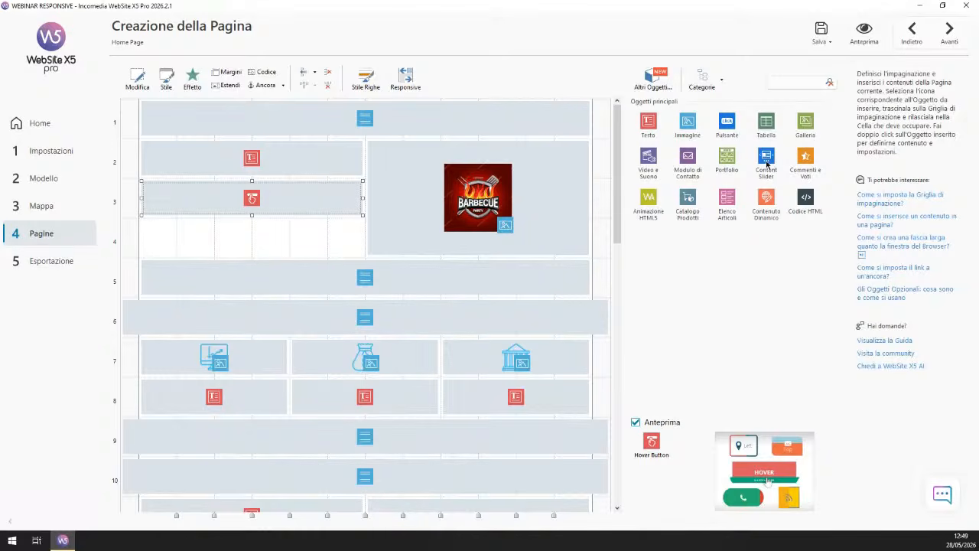
Step: Try extending the Hover Button down over row 4, preview the page, and shrink the button back to row 3 only
{"action": "left_click_drag", "start_coordinate": [251, 216], "coordinate": [254, 244]}
{"action": "left_click", "coordinate": [866, 33]}
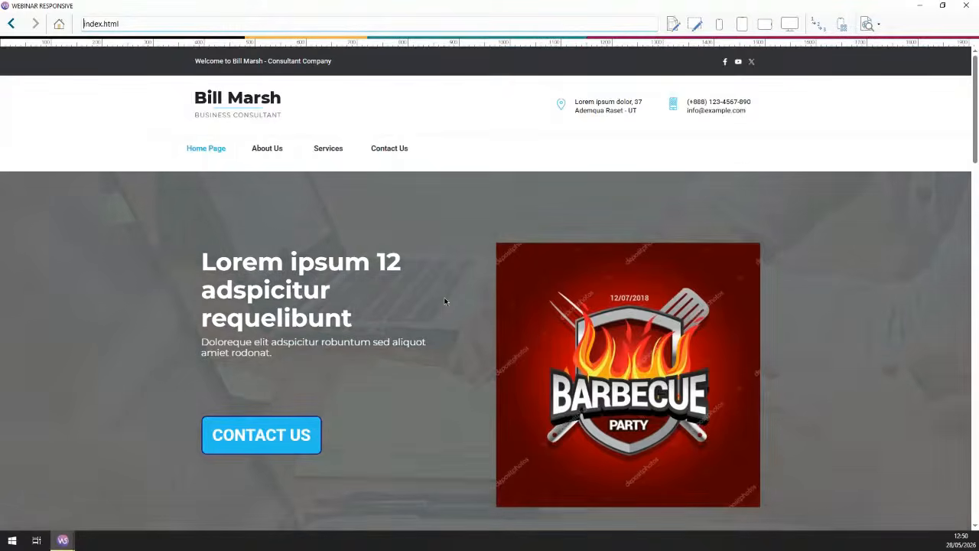
{"action": "scroll", "coordinate": [425, 375], "scroll_direction": "down", "scroll_amount": 1}
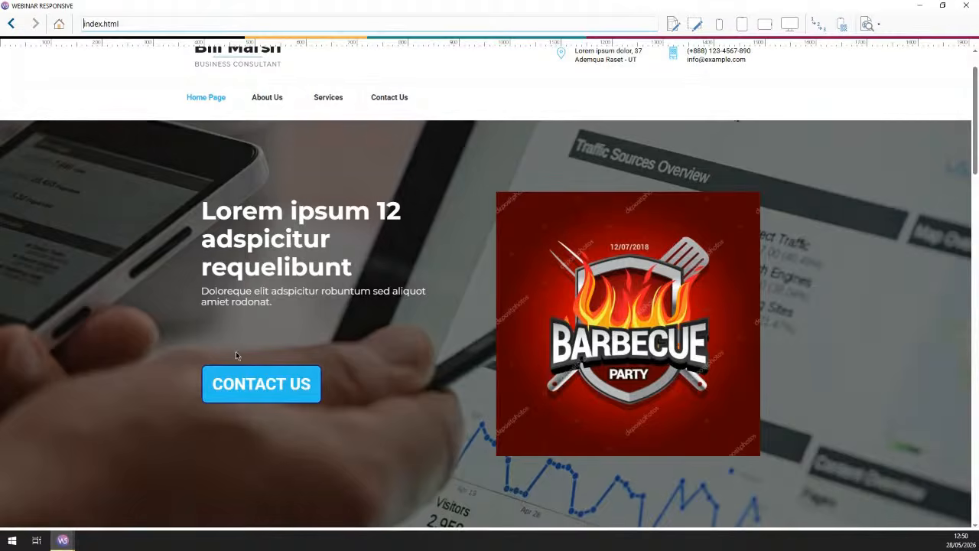
{"action": "left_click", "coordinate": [966, 6]}
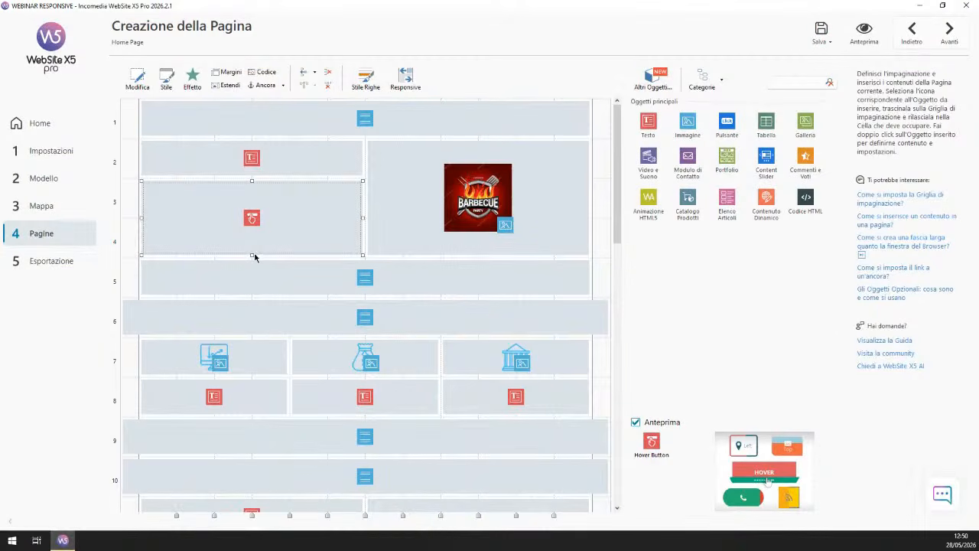
{"action": "left_click_drag", "start_coordinate": [252, 255], "coordinate": [252, 216]}
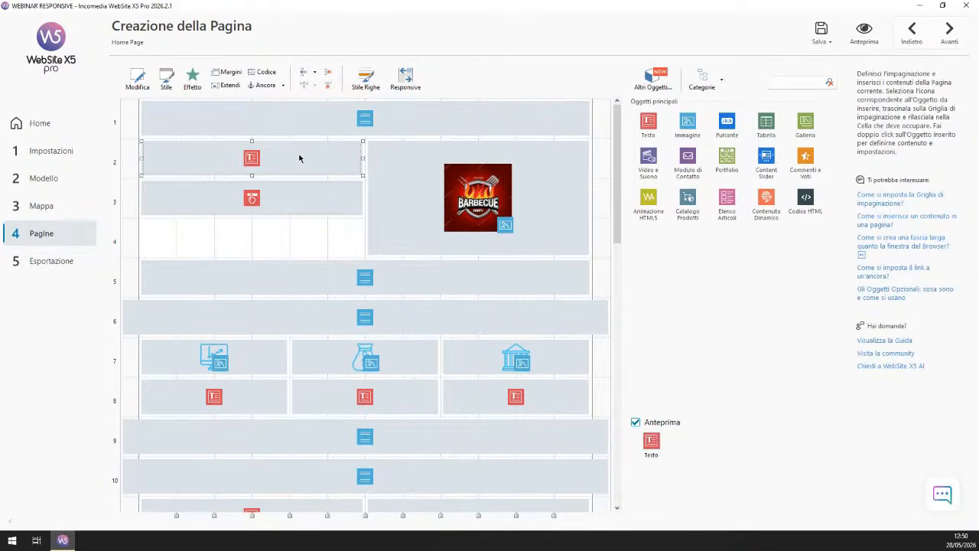
Step: Preview the page with row 4 left empty below the Hover Button and compare the button's spacing beside the image
{"action": "left_click", "coordinate": [290, 240]}
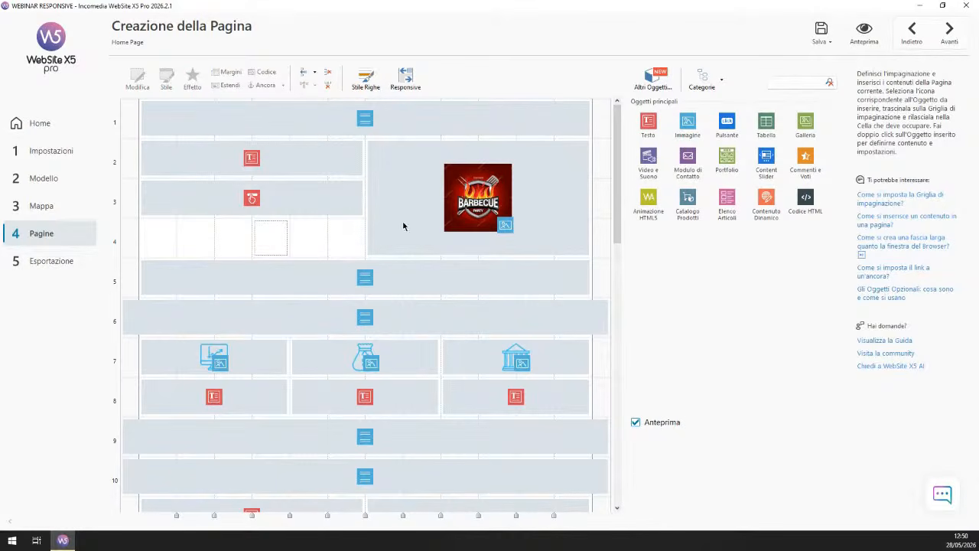
{"action": "left_click", "coordinate": [265, 161]}
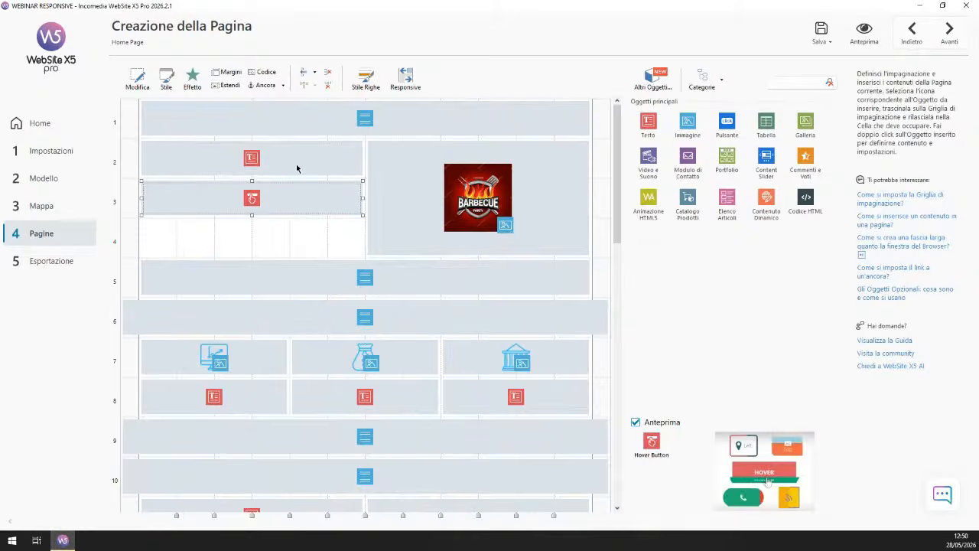
{"action": "left_click", "coordinate": [308, 202]}
{"action": "left_click", "coordinate": [864, 33]}
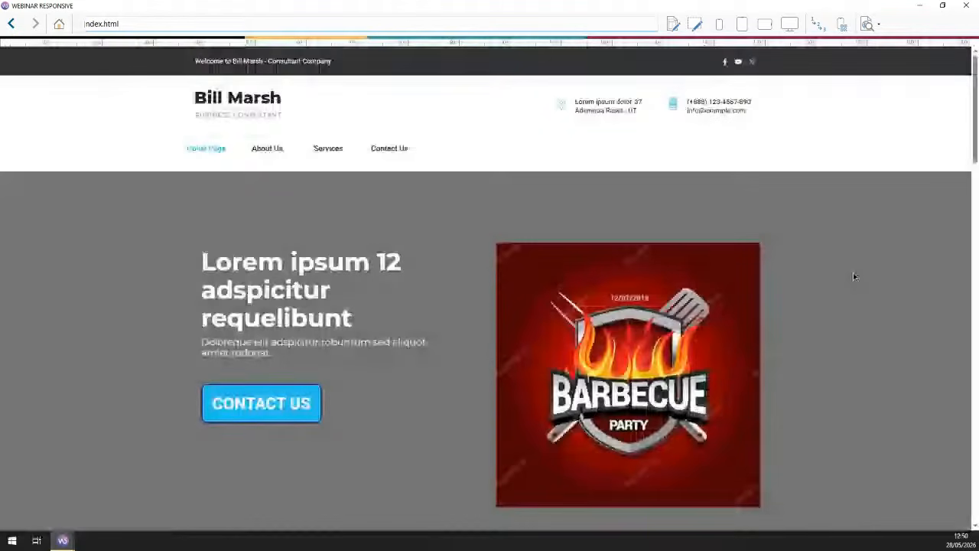
{"action": "scroll", "coordinate": [854, 276], "scroll_direction": "down", "scroll_amount": 1}
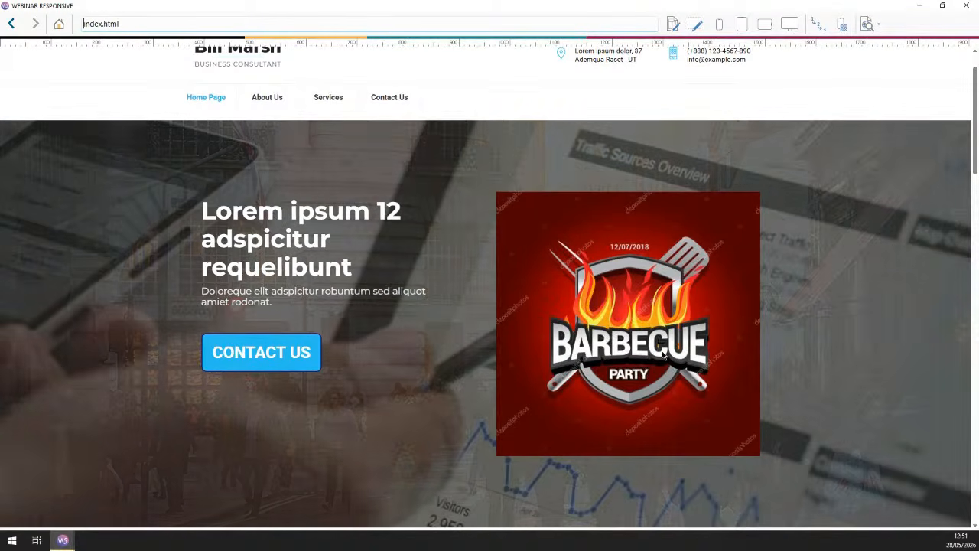
{"action": "left_click", "coordinate": [967, 5]}
{"action": "left_click", "coordinate": [232, 246]}
{"action": "left_click", "coordinate": [167, 245]}
{"action": "left_click", "coordinate": [346, 238]}
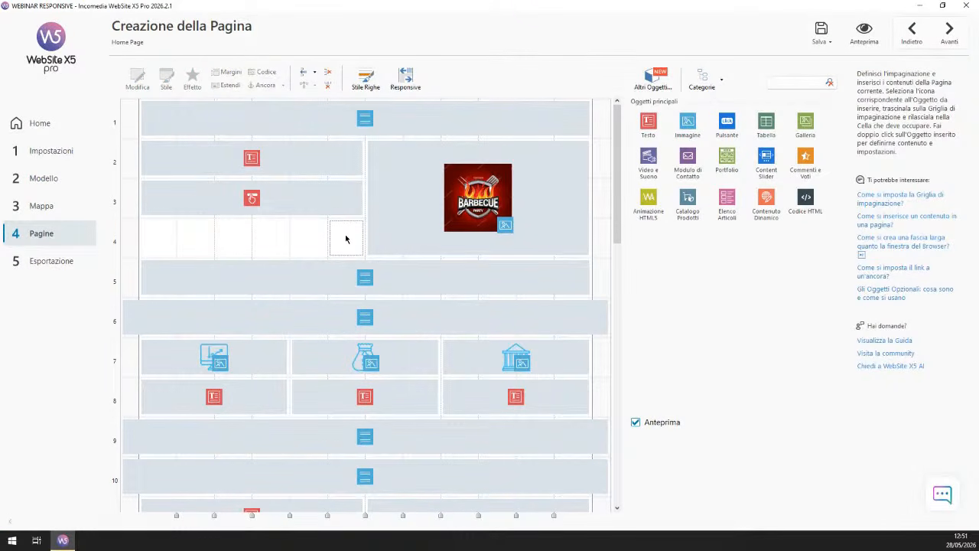